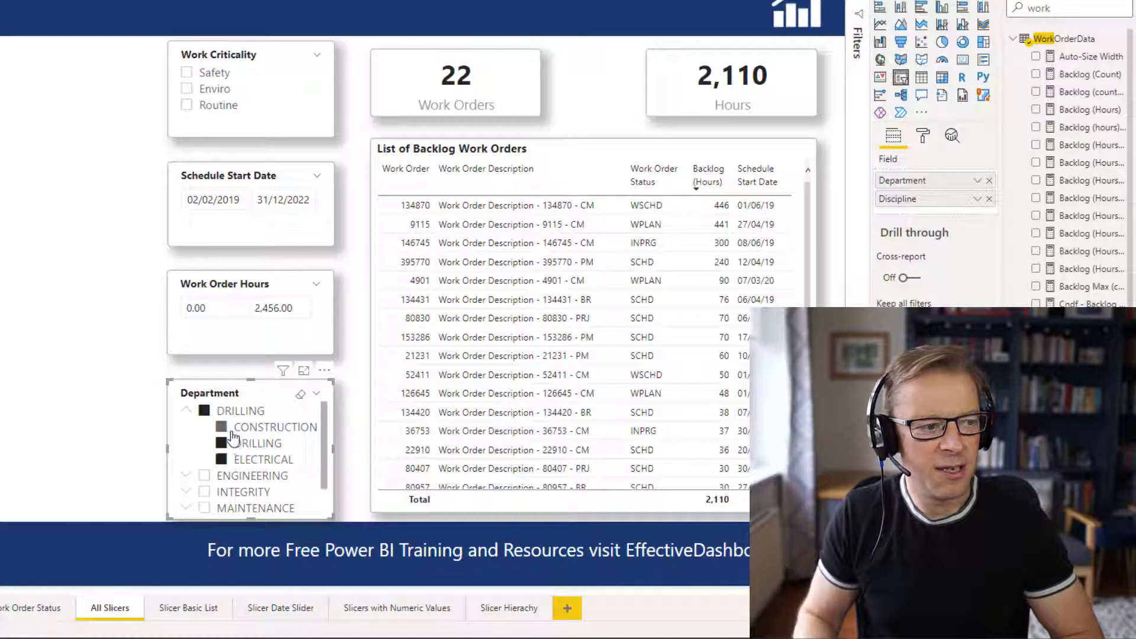
left_click(221, 444)
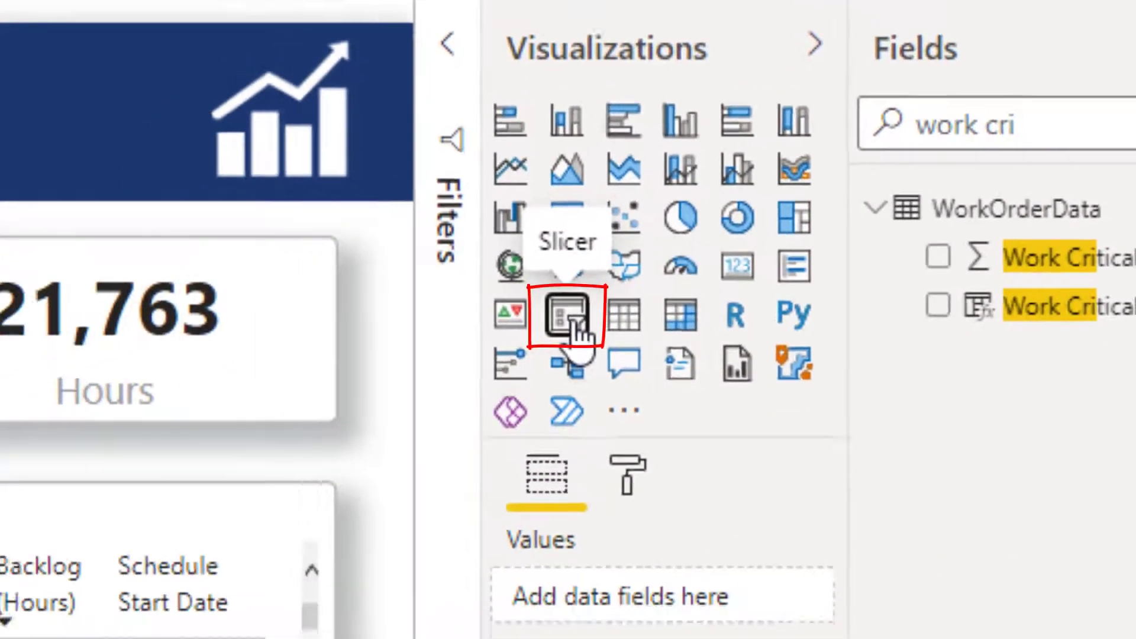
Step: Add a slicer for Work Criticality Description beside the Work Orders card and widen it to fit its full header
left_click(520, 364)
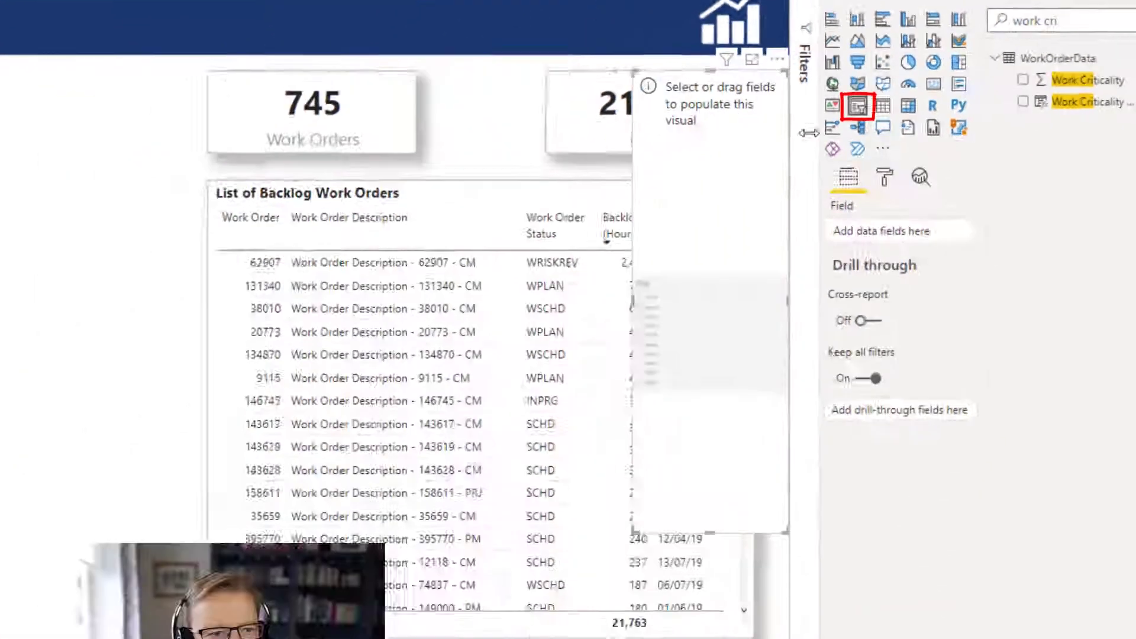
left_click_drag(580, 93, 273, 70)
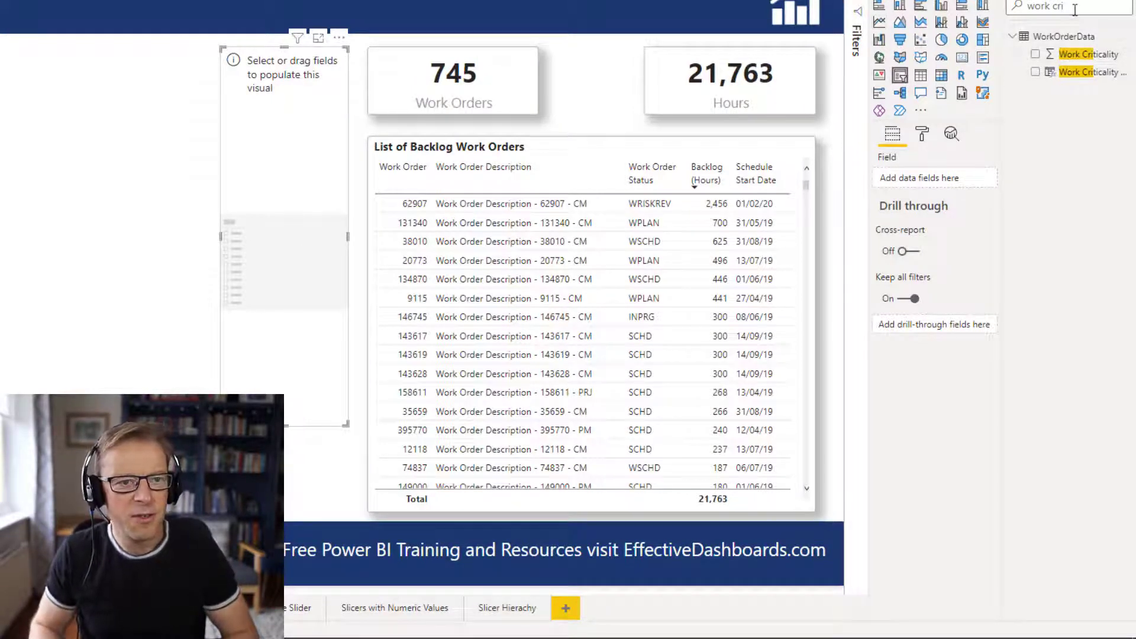
left_click(1036, 71)
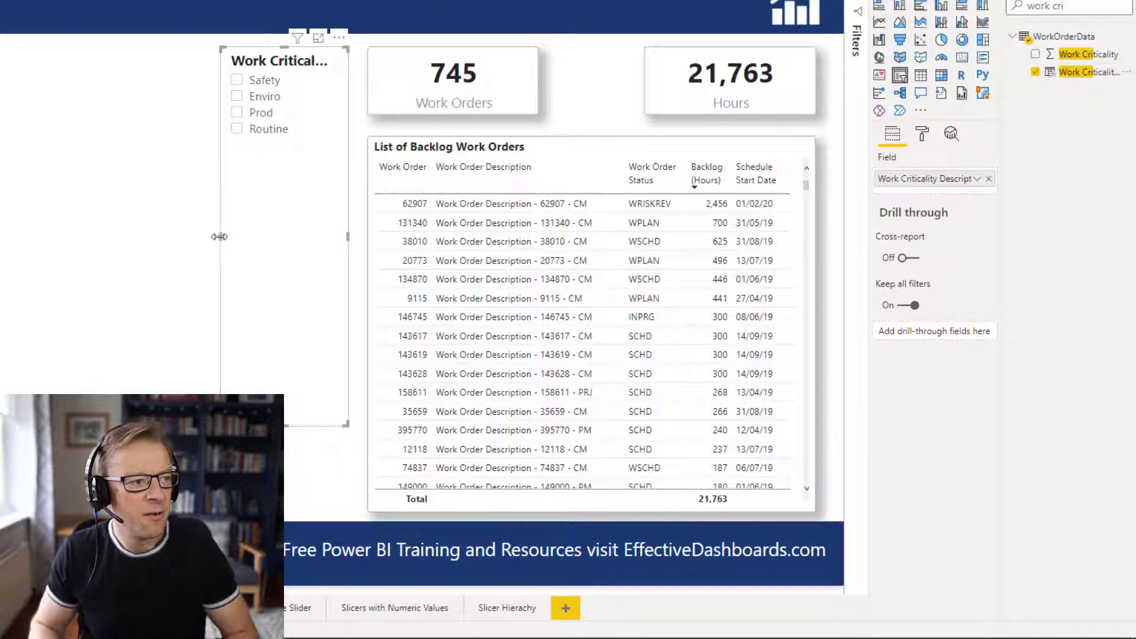
left_click_drag(221, 236, 108, 233)
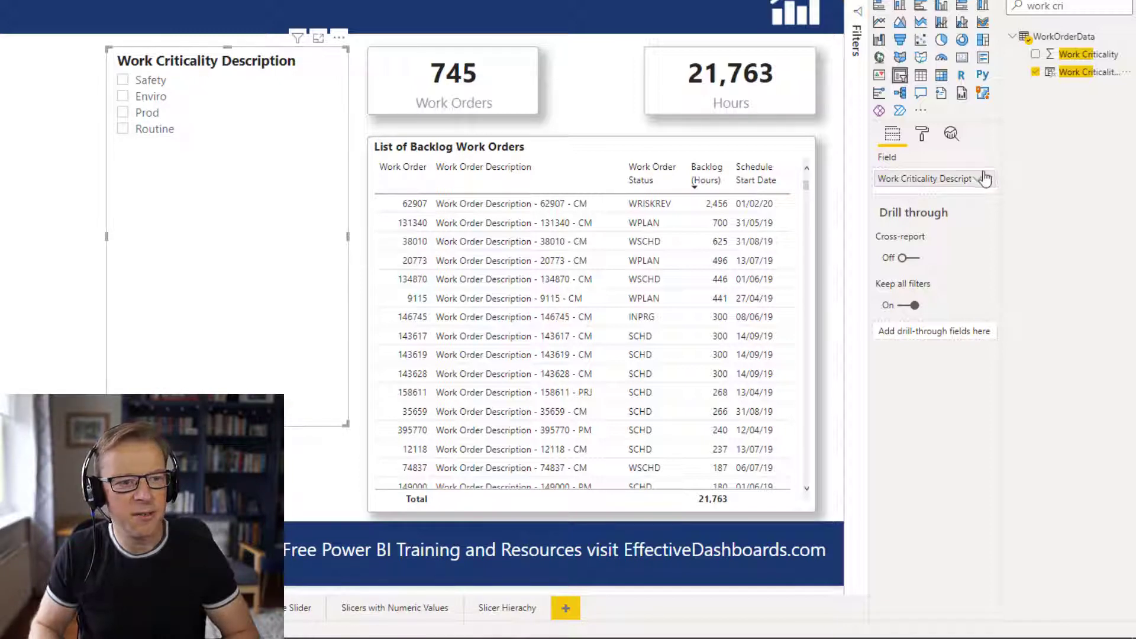
double_click(963, 183)
left_click(948, 177)
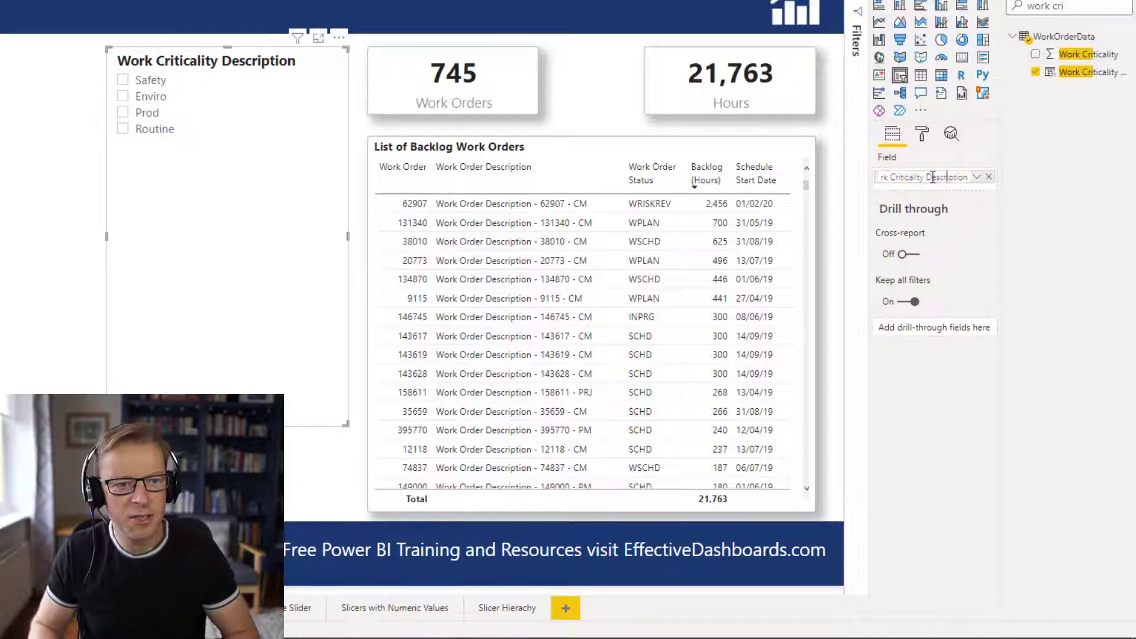
left_click(967, 223)
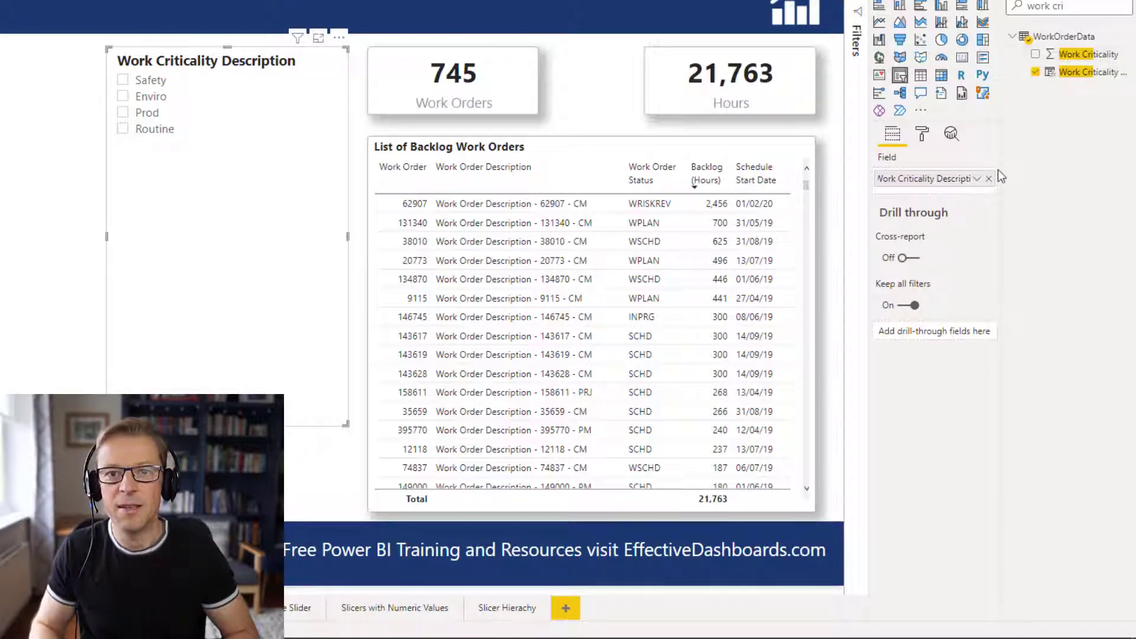
Step: Shorten the slicer header's title text to "Work Criticality"
left_click(922, 135)
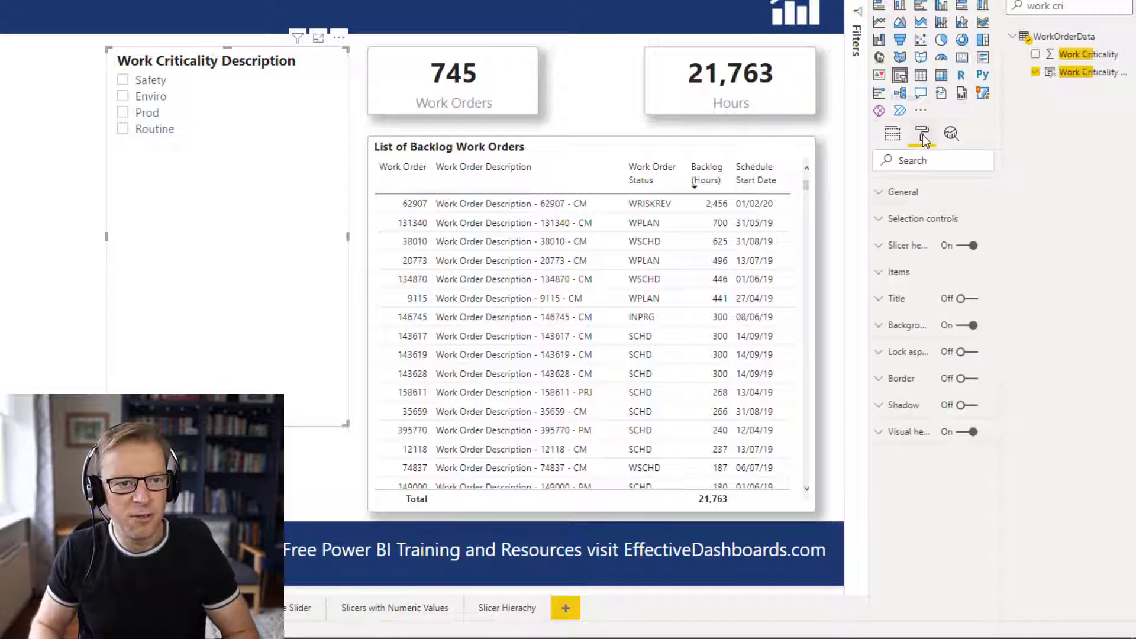
left_click(881, 247)
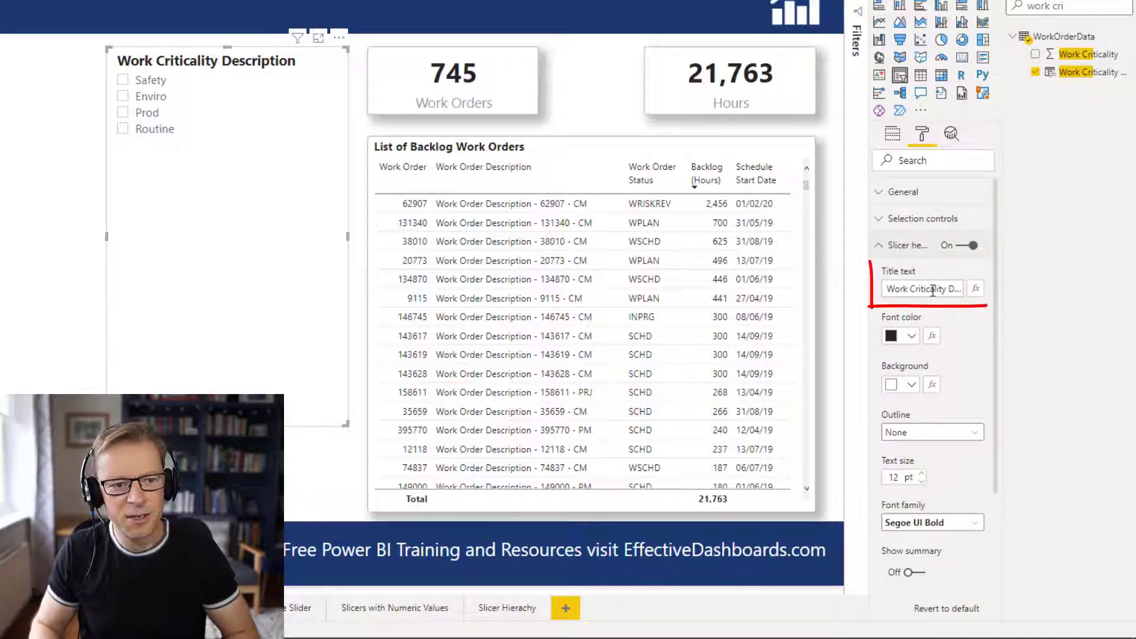
left_click_drag(949, 289, 1062, 288)
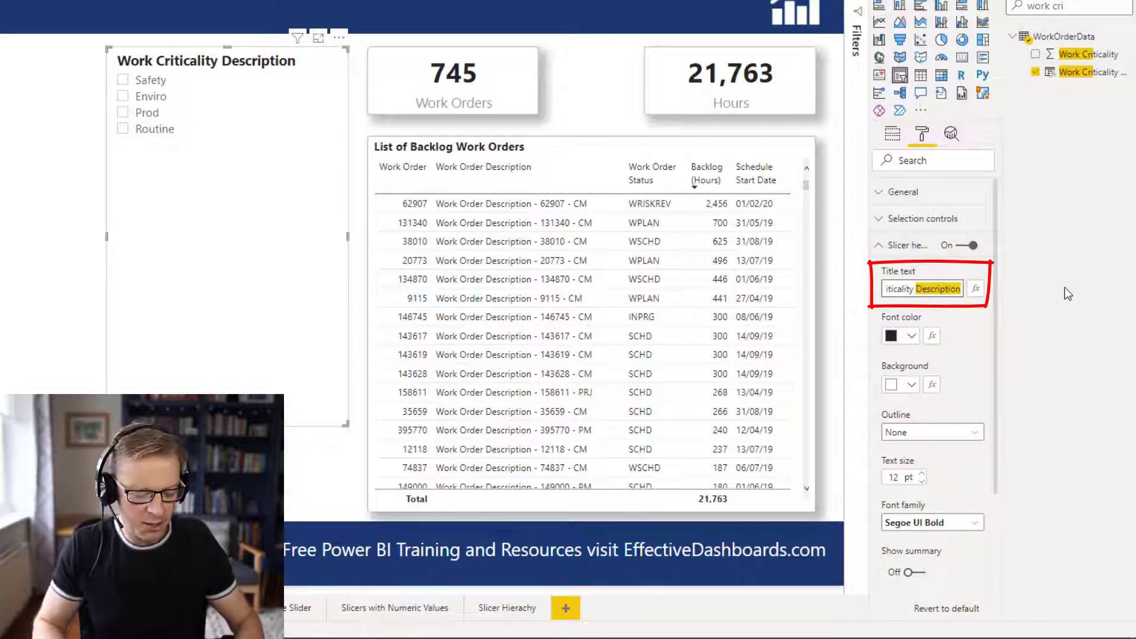
key("BackSpace")
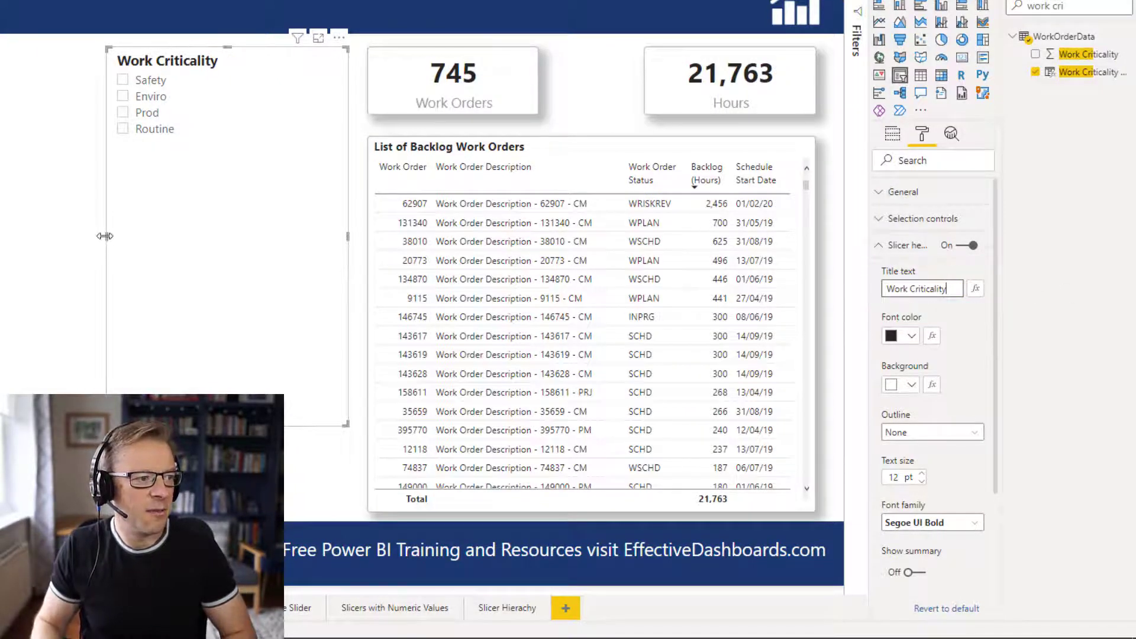
Step: Resize the Work Criticality slicer to about 185 wide and just tall enough for its four options, in List style
left_click_drag(165, 243, 191, 236)
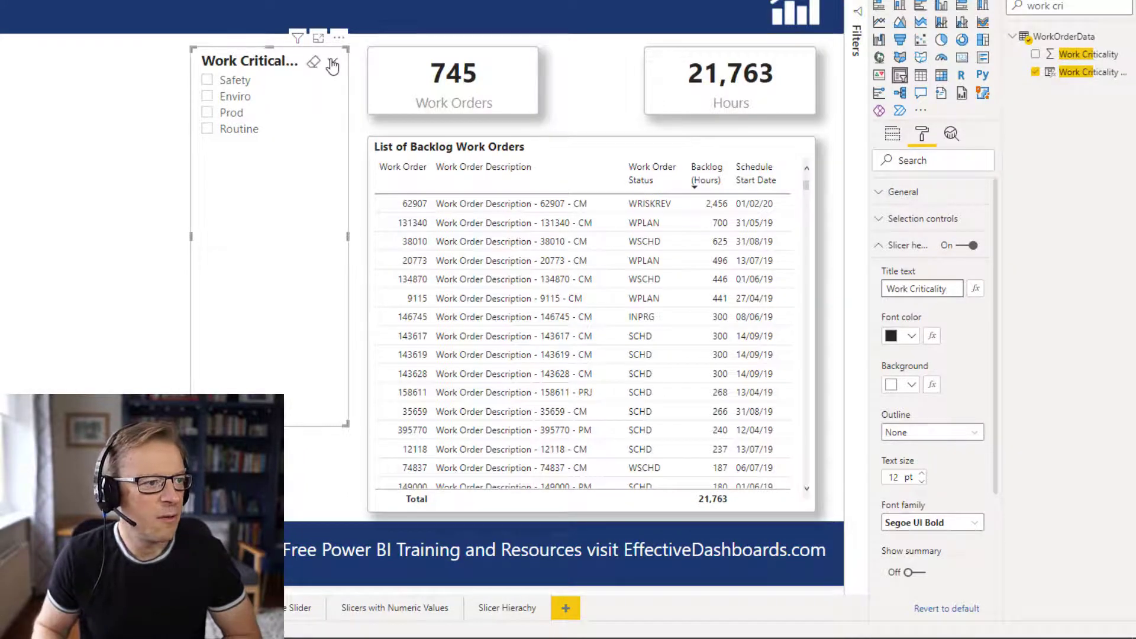
left_click(333, 65)
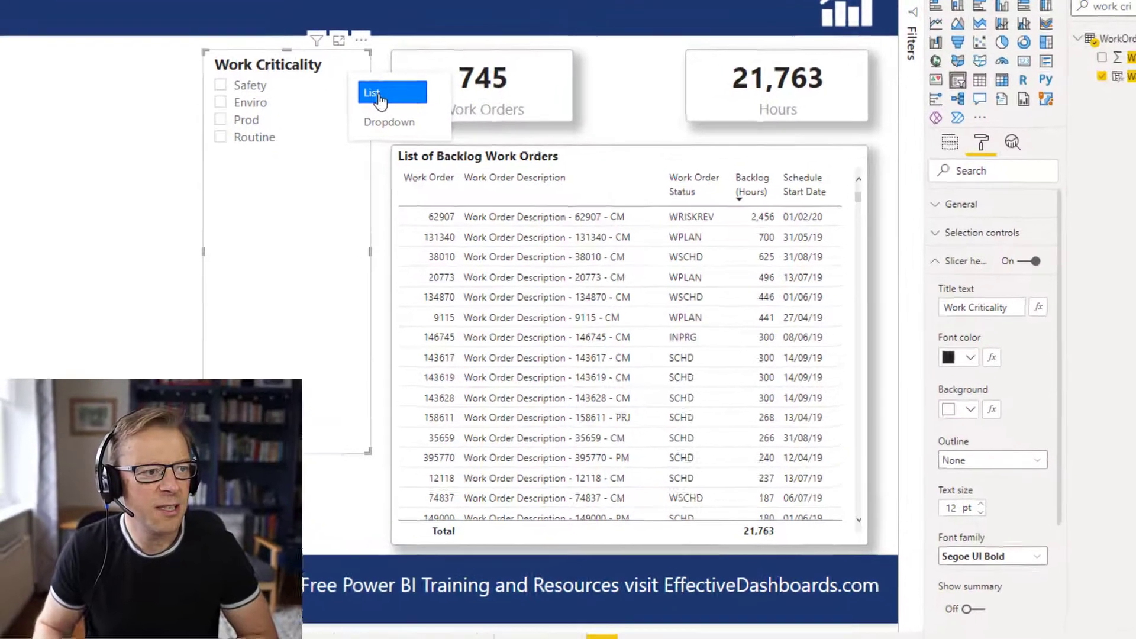
left_click(350, 87)
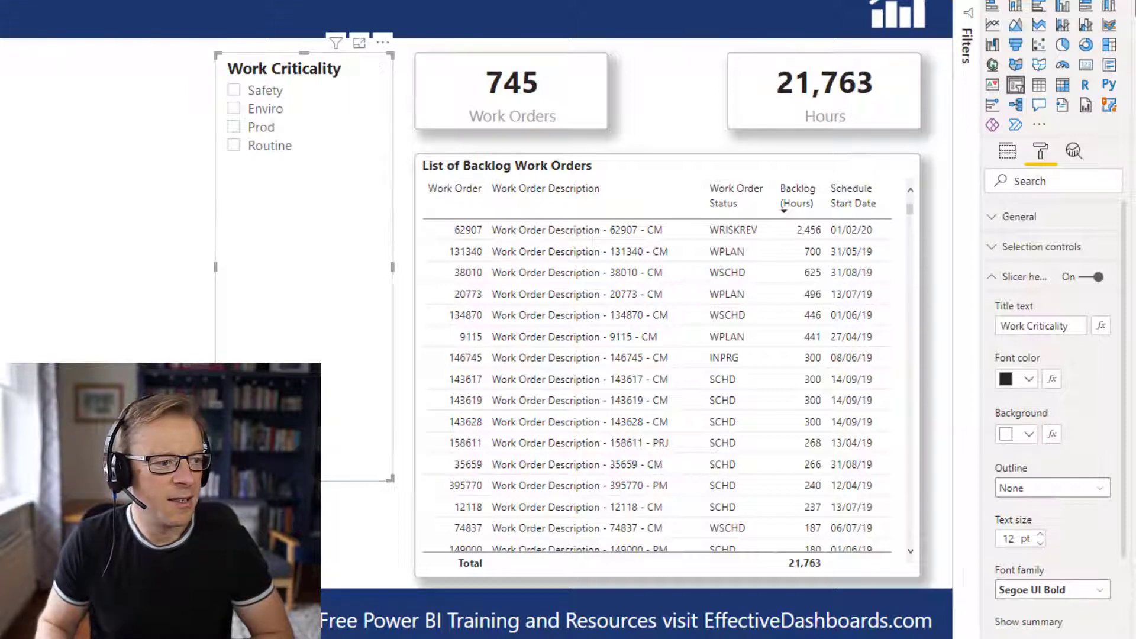
left_click_drag(304, 479, 264, 173)
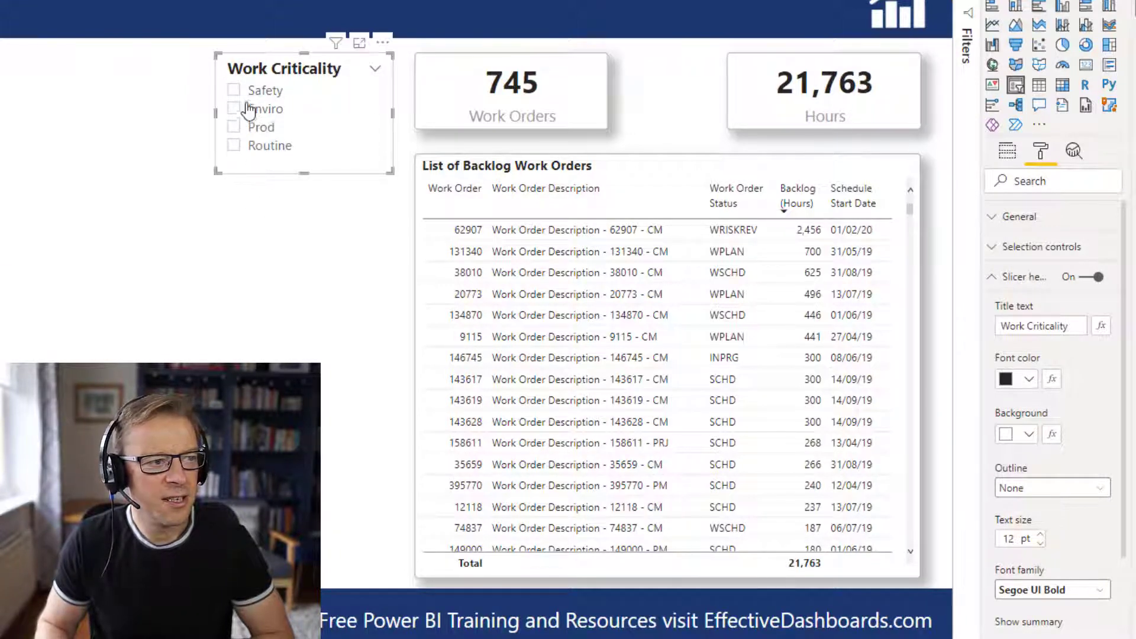
key("Escape")
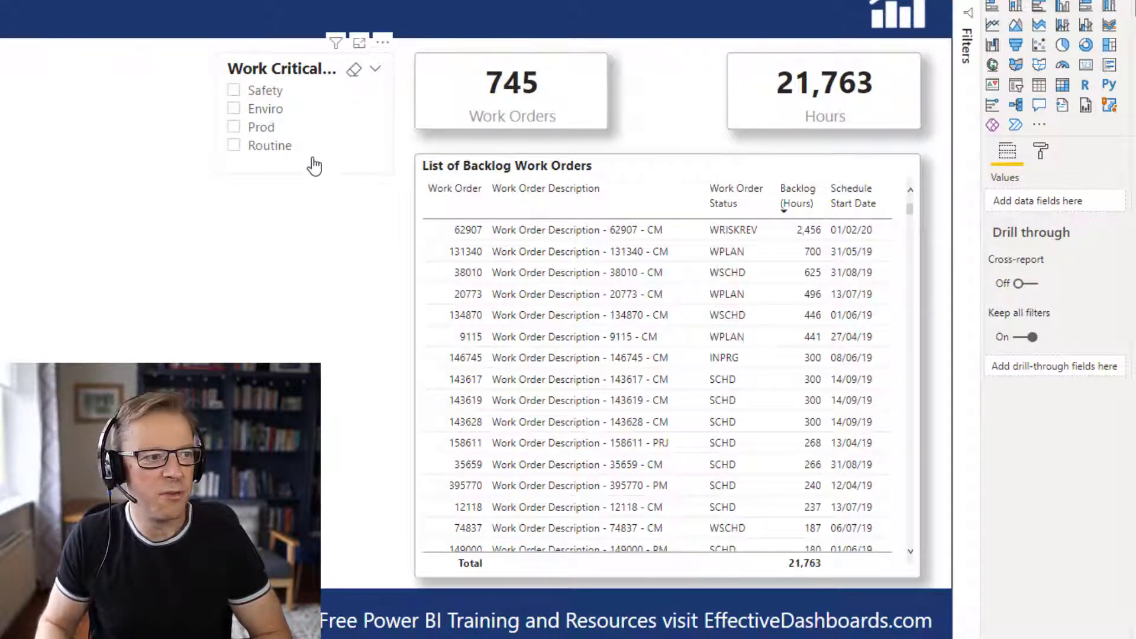
Step: Filter the report by Safety and Prod in the Work Criticality slicer and change the slicer style to Dropdown
left_click(235, 91)
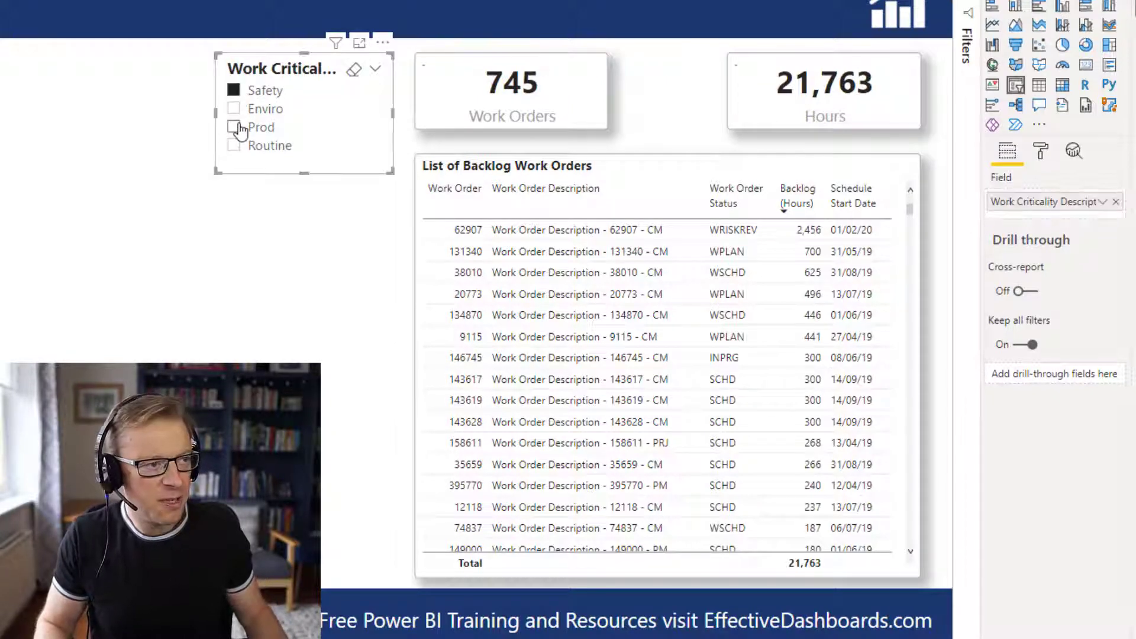
left_click(234, 128)
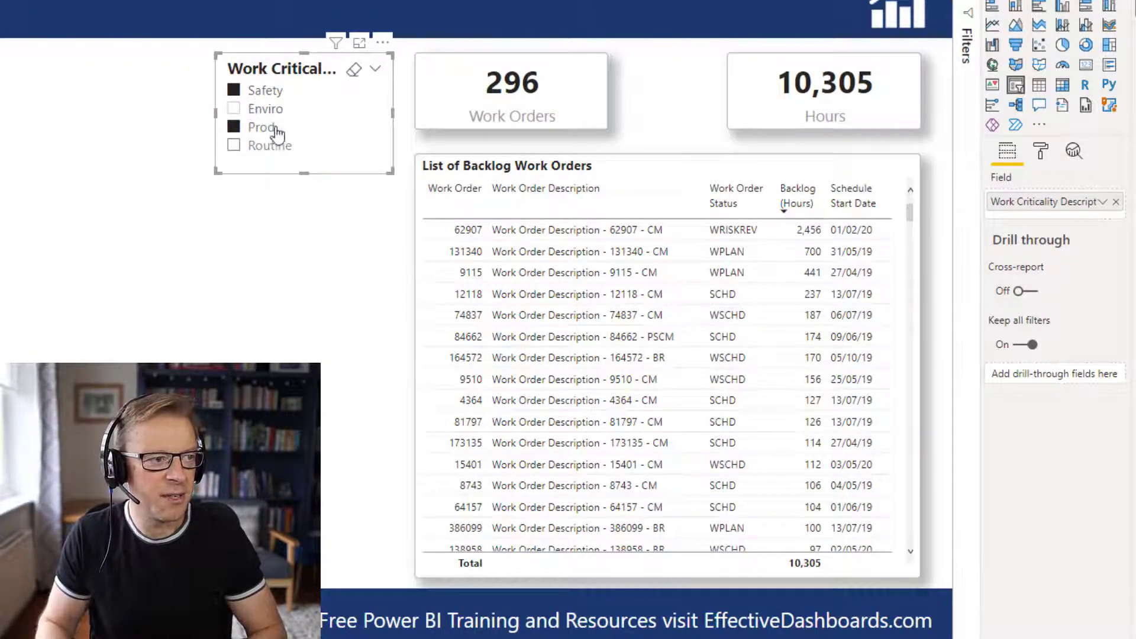
left_click(379, 71)
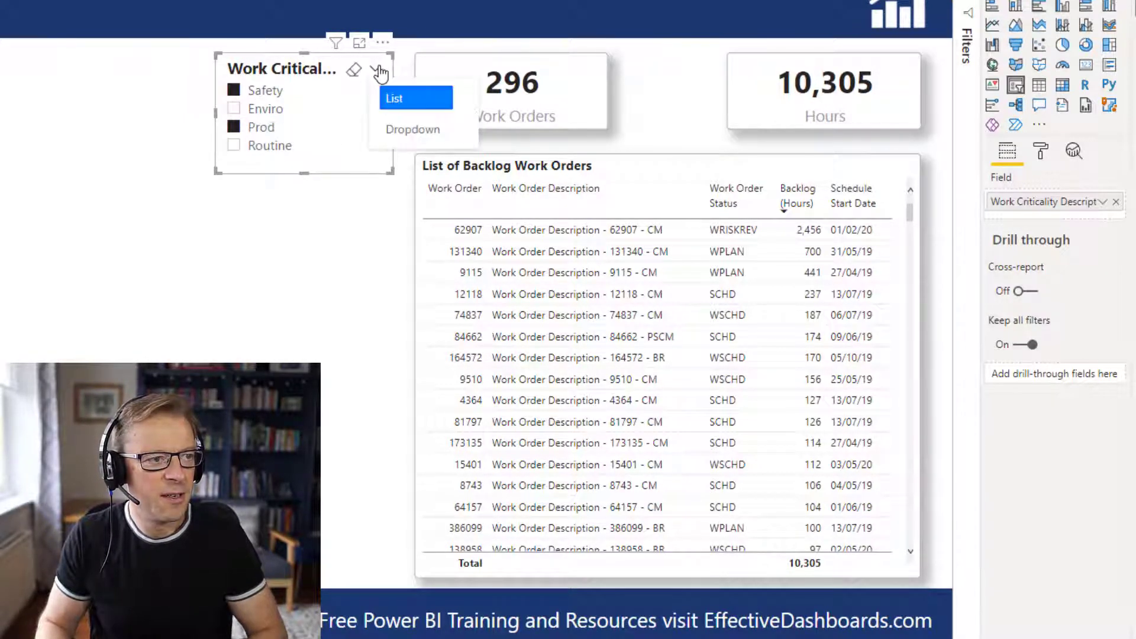
left_click(406, 129)
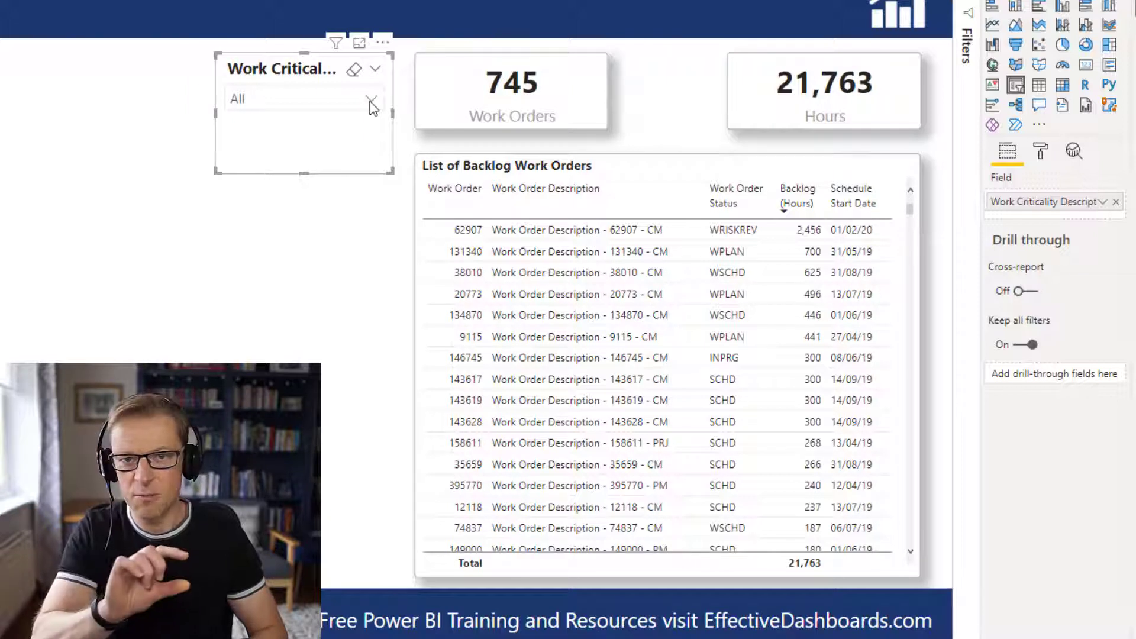
Step: Filter the report by Safety and also Enviro using the Work Criticality dropdown
left_click(371, 106)
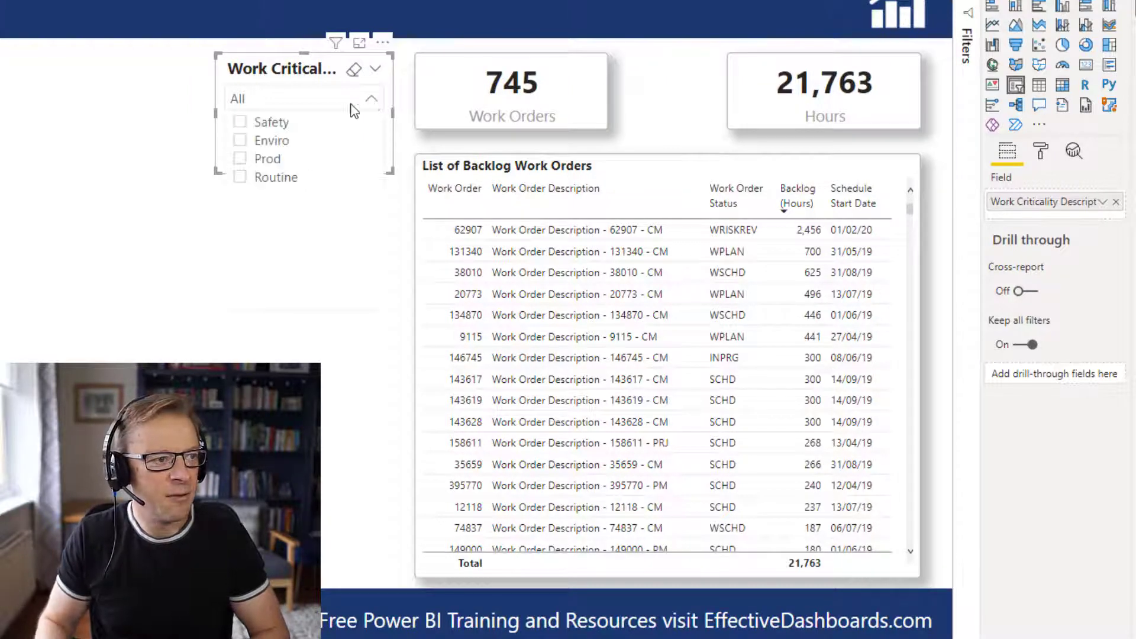
left_click(241, 123)
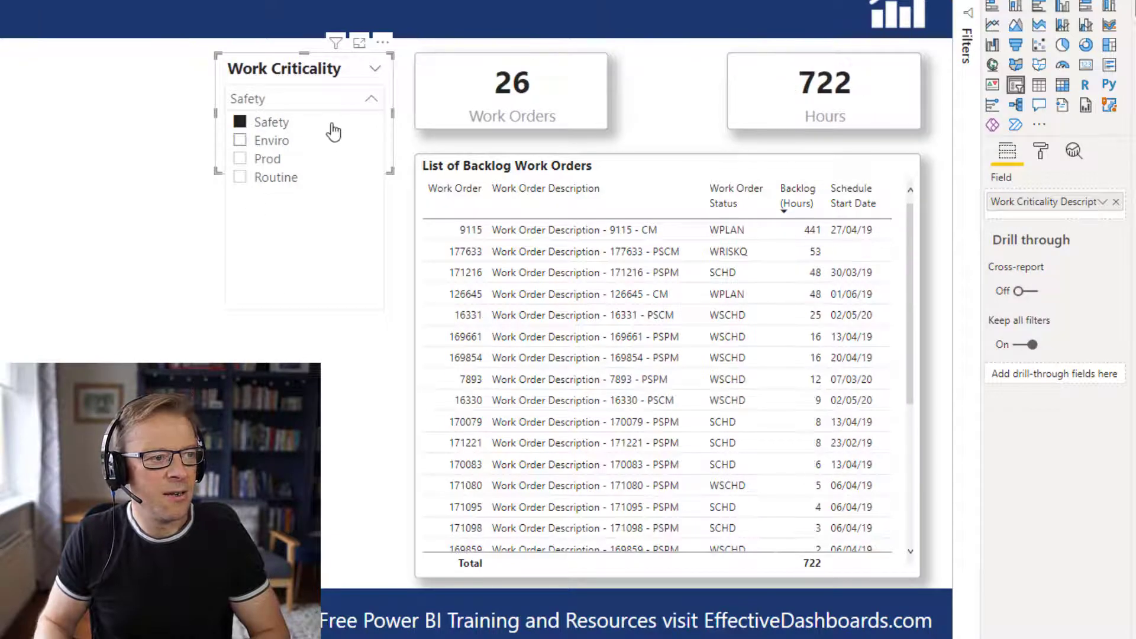
left_click(371, 103)
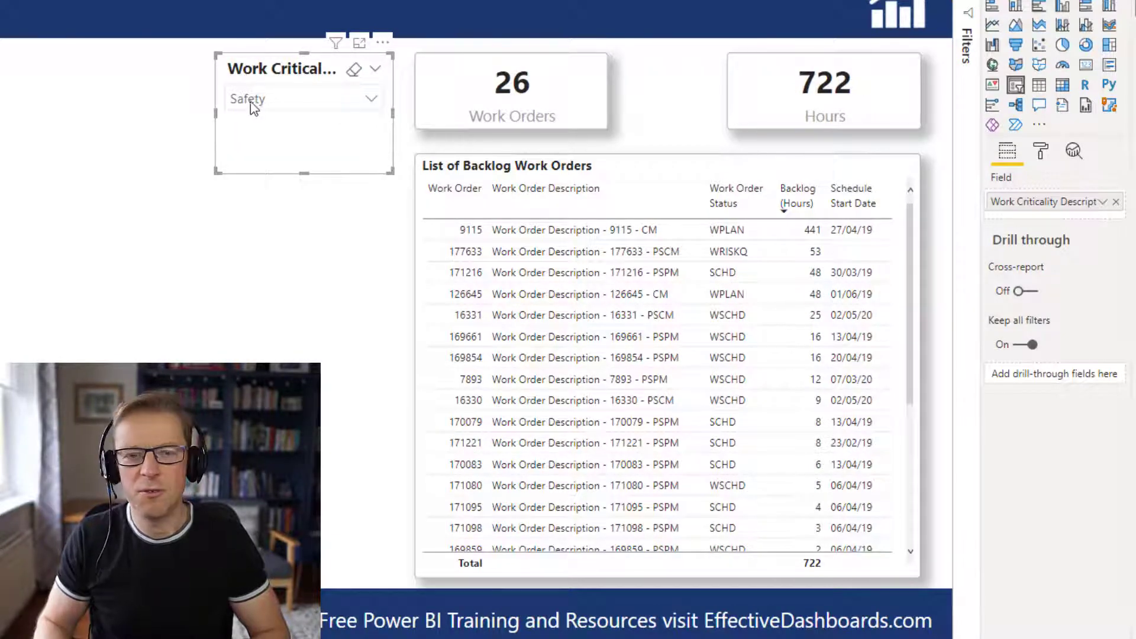
left_click(372, 101)
left_click(241, 141)
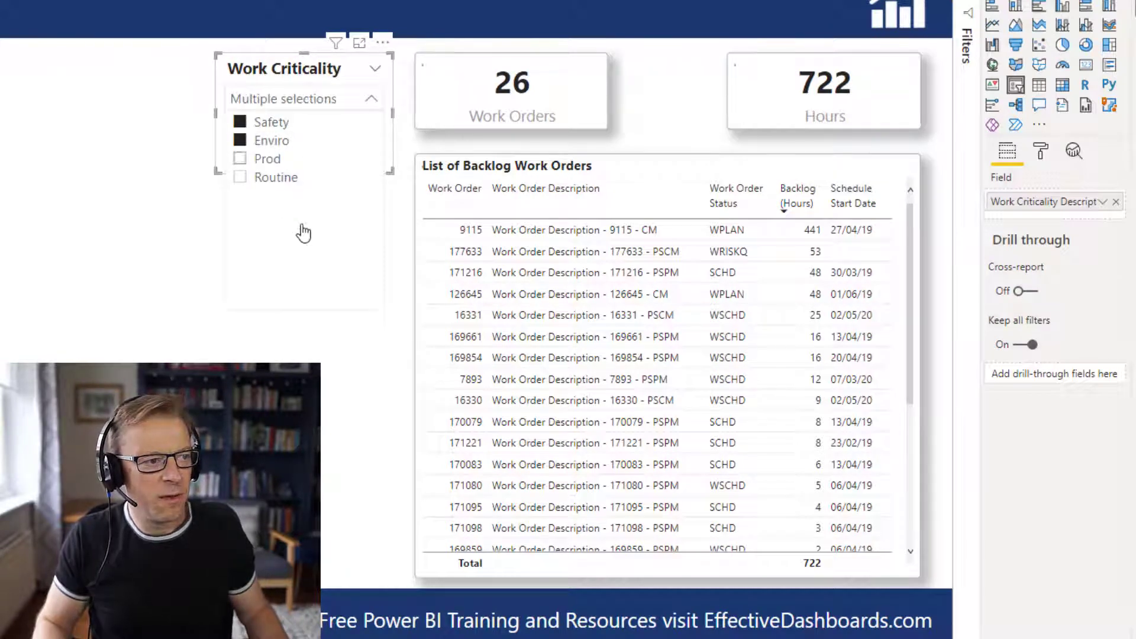
left_click(358, 104)
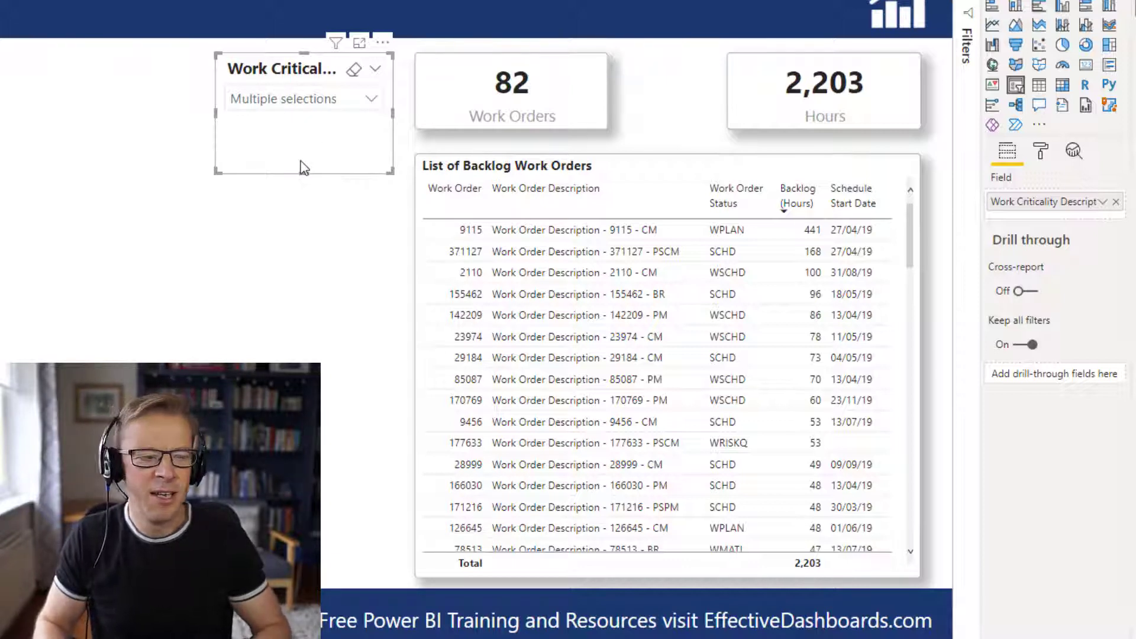
Step: Reduce the dropdown slicer's height to about 79 so it fits closely around its header and selection box
left_click(309, 190)
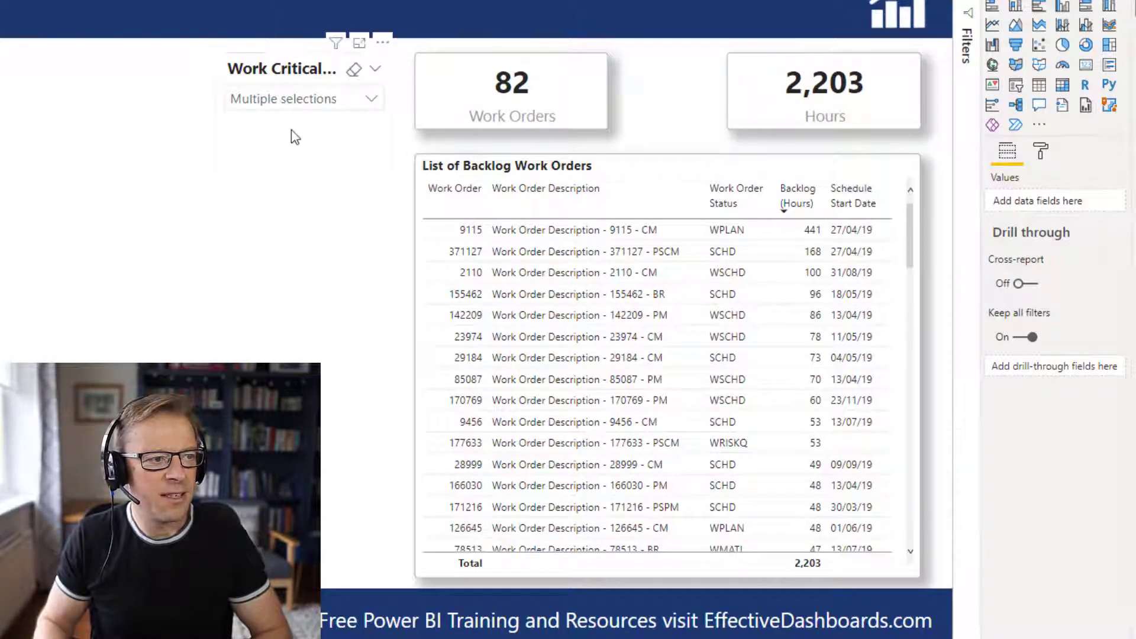
left_click(291, 131)
left_click_drag(308, 173, 306, 123)
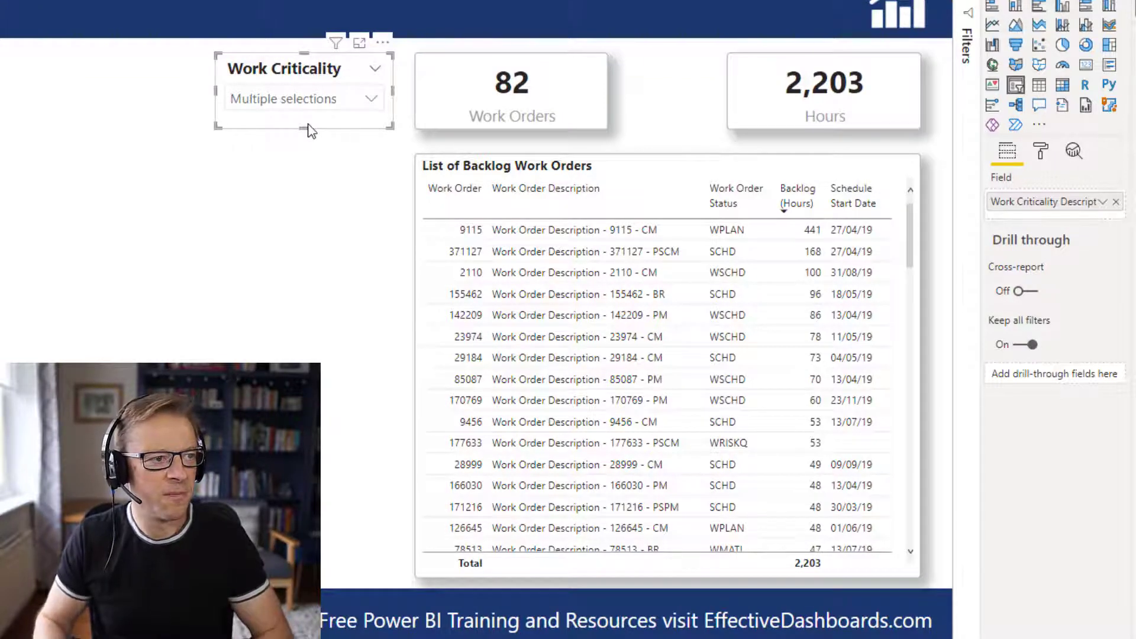
Step: Clear all selections in the Work Criticality slicer
left_click(376, 69)
left_click(376, 71)
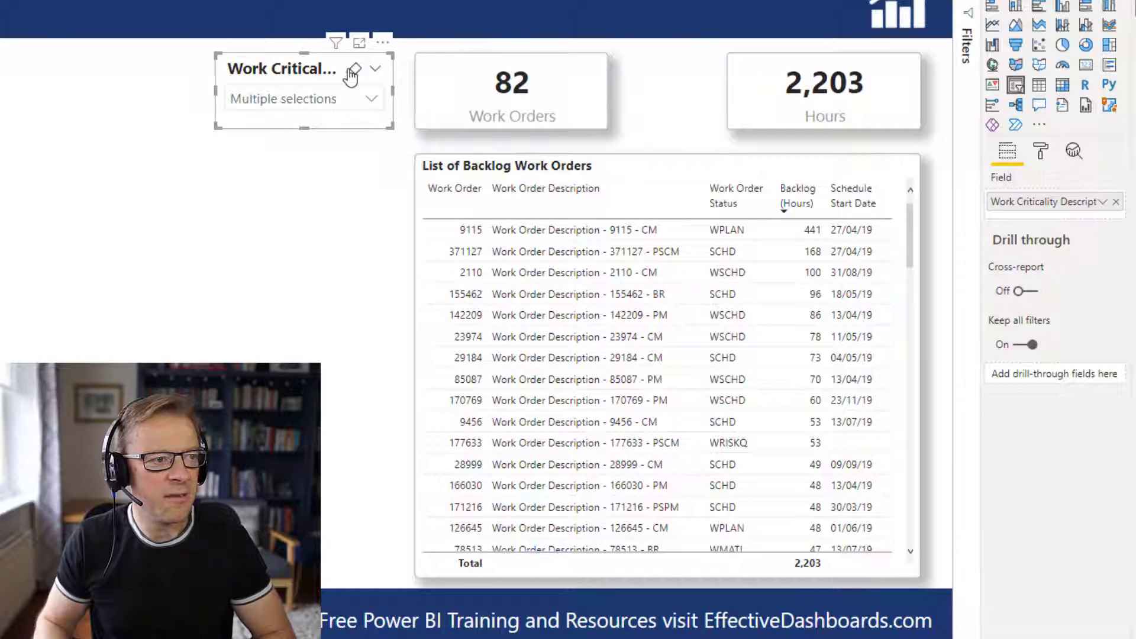
left_click(353, 72)
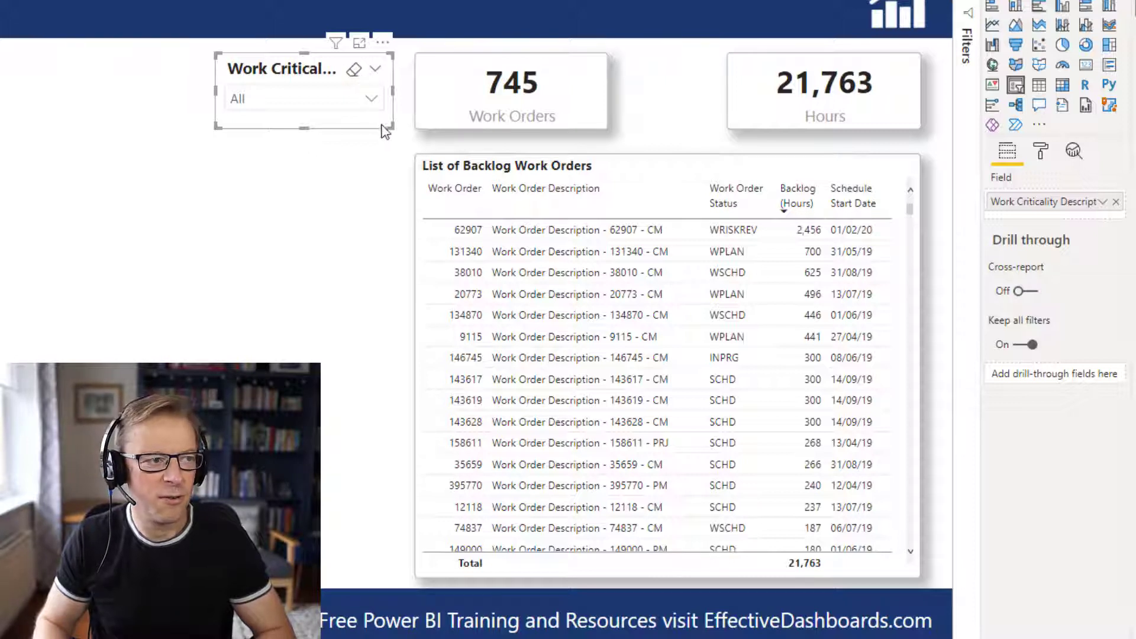
Step: Set the Work Criticality slicer's general outline color to red #FB0000 and expand its dropdown to check the look
left_click(1040, 152)
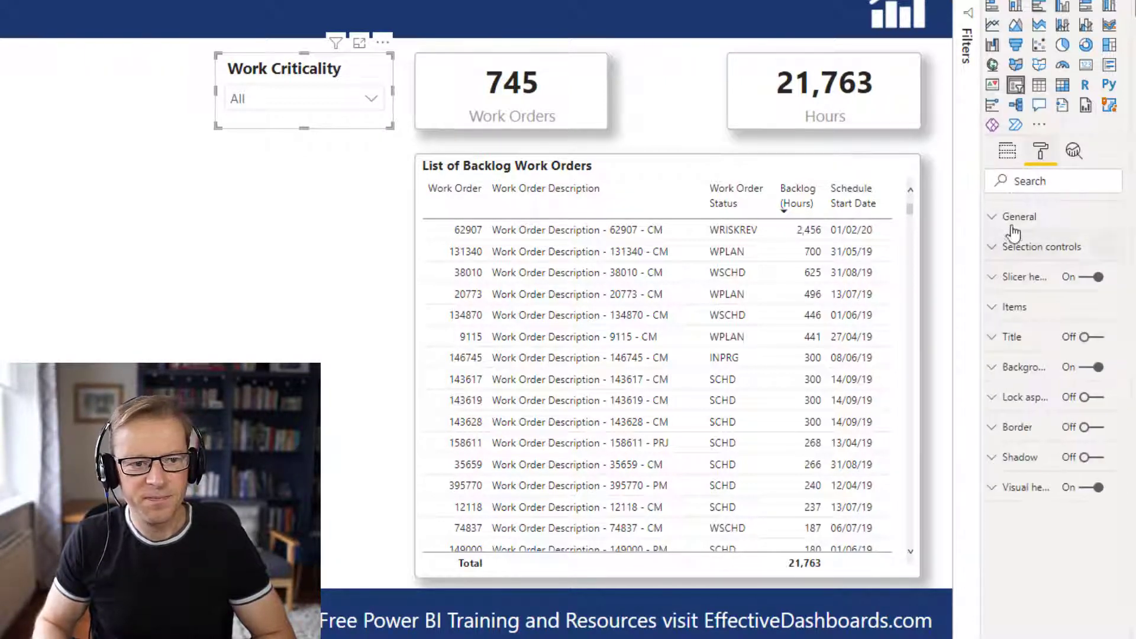
left_click(1018, 217)
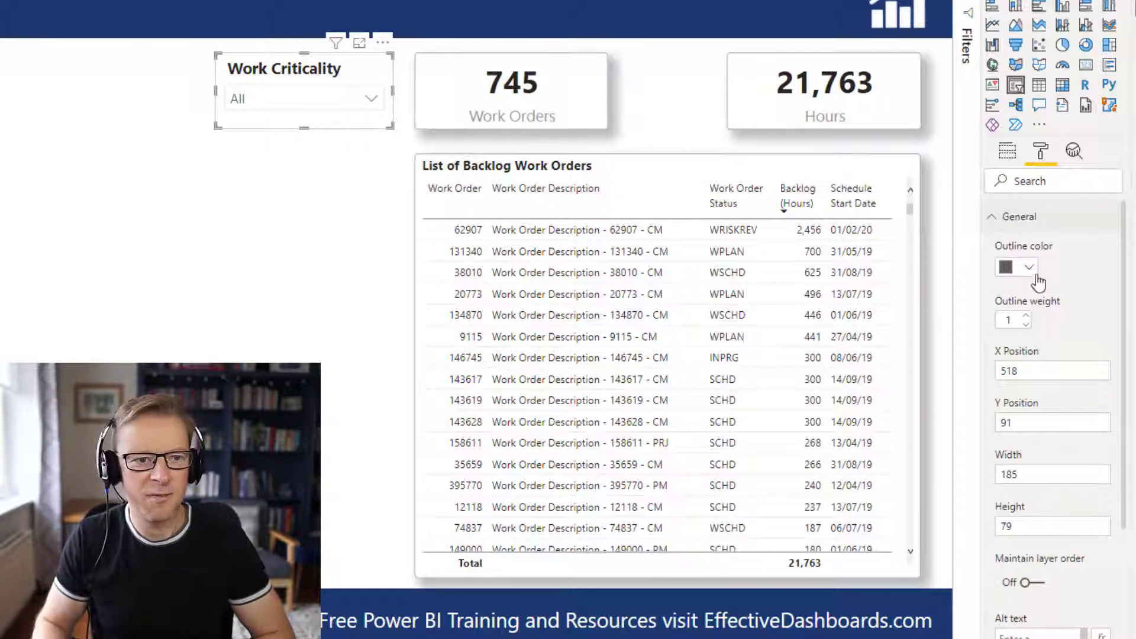
left_click(1030, 269)
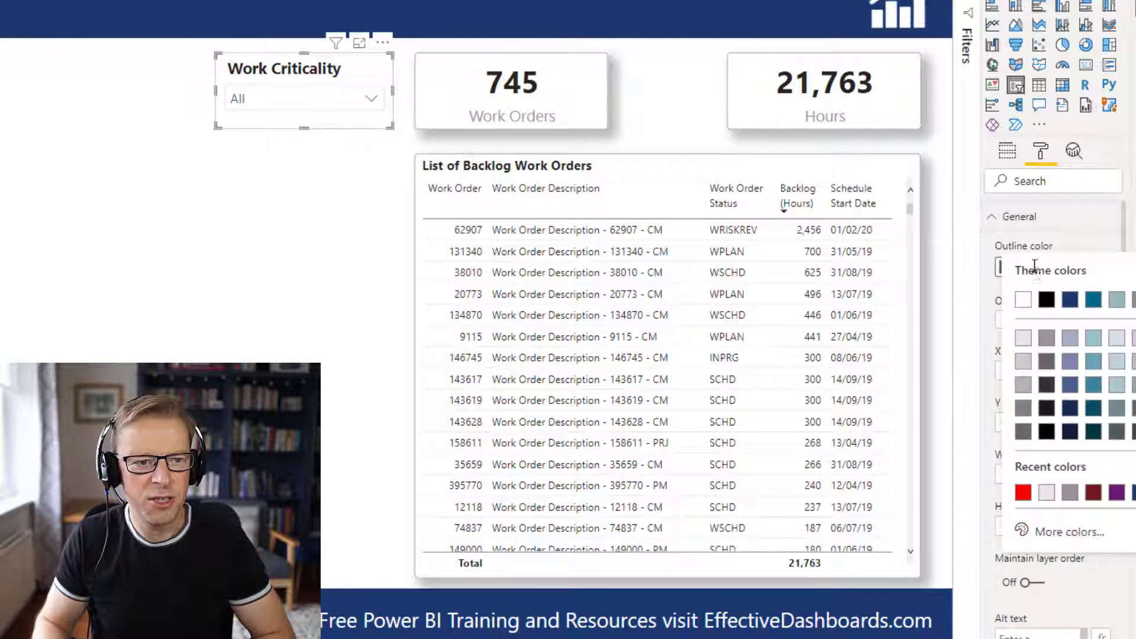
left_click(1024, 494)
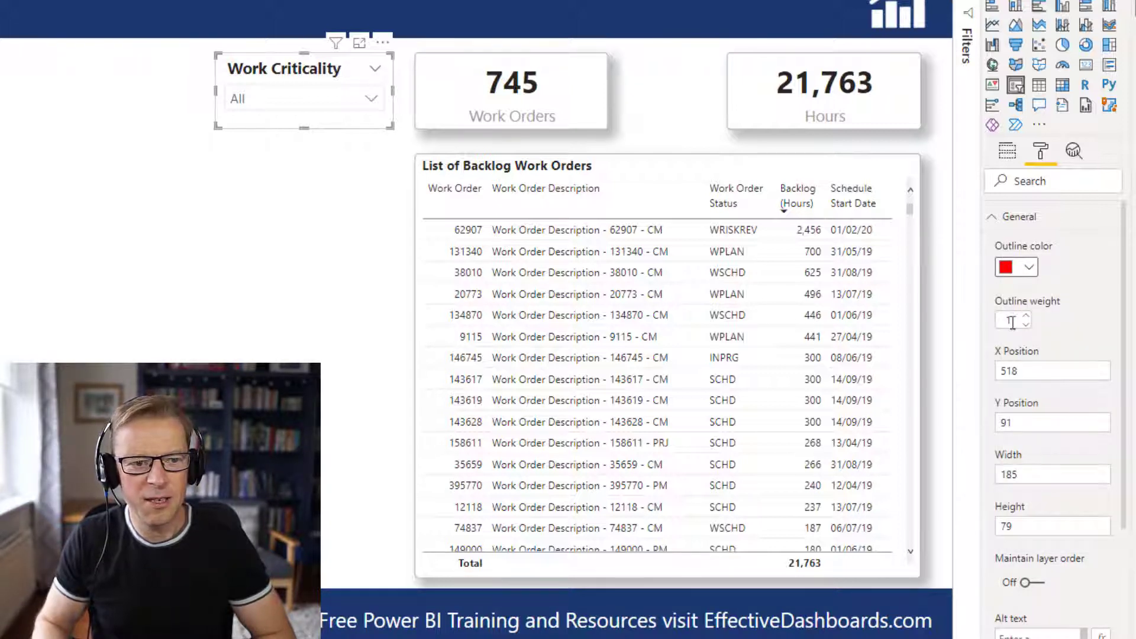
left_click(291, 181)
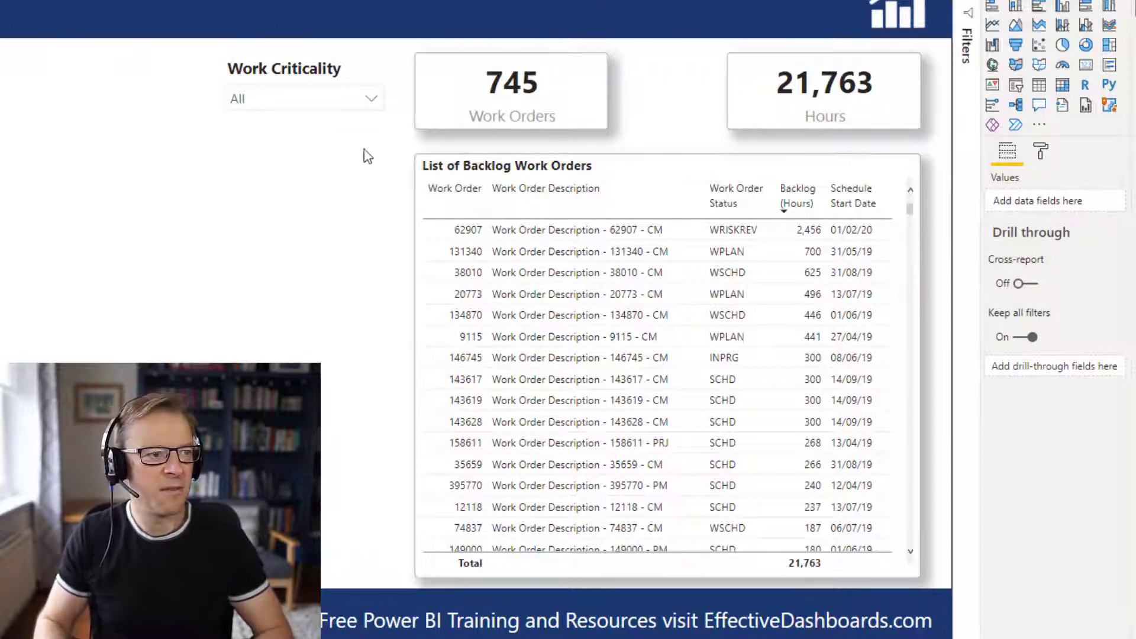
left_click(372, 101)
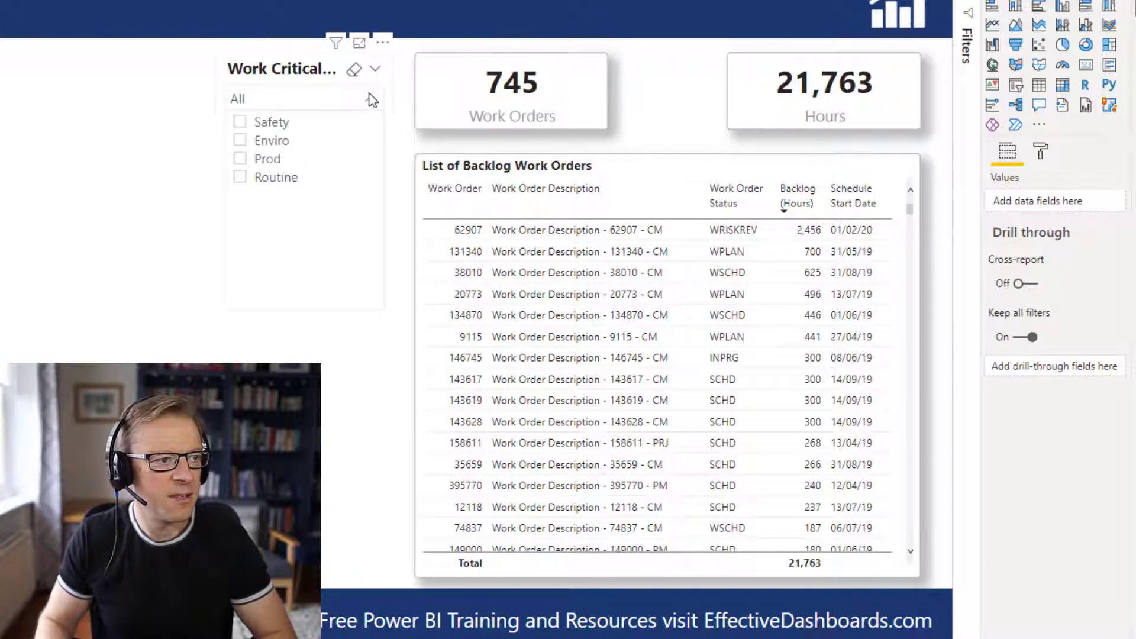
Step: Collapse the Work Criticality dropdown and set its slicer header outline to Right only
left_click(371, 100)
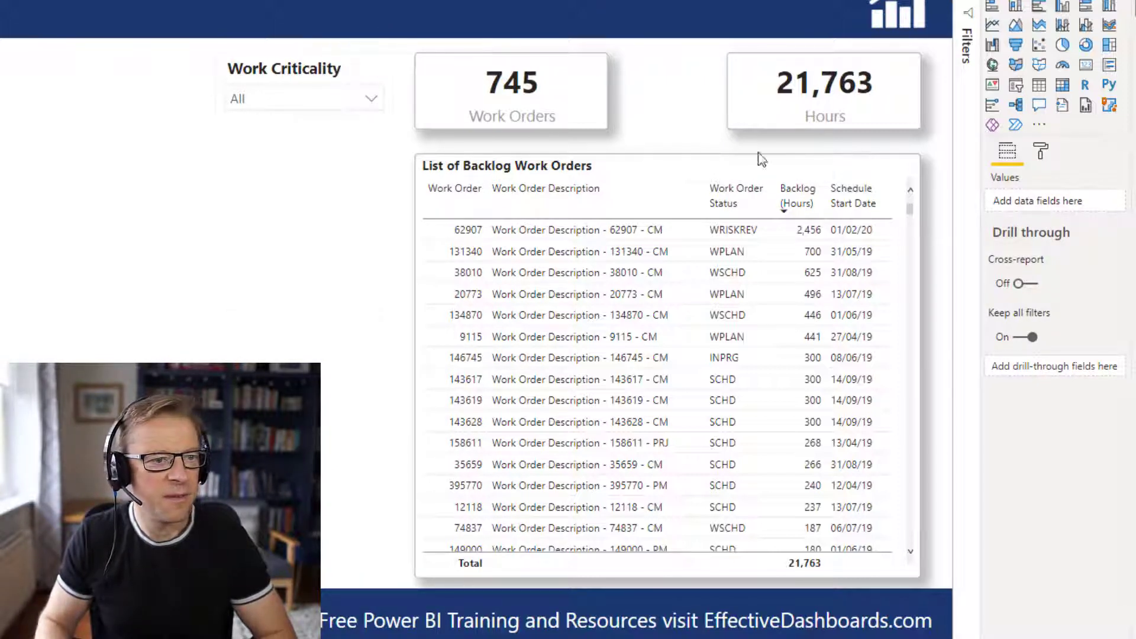
left_click(1042, 153)
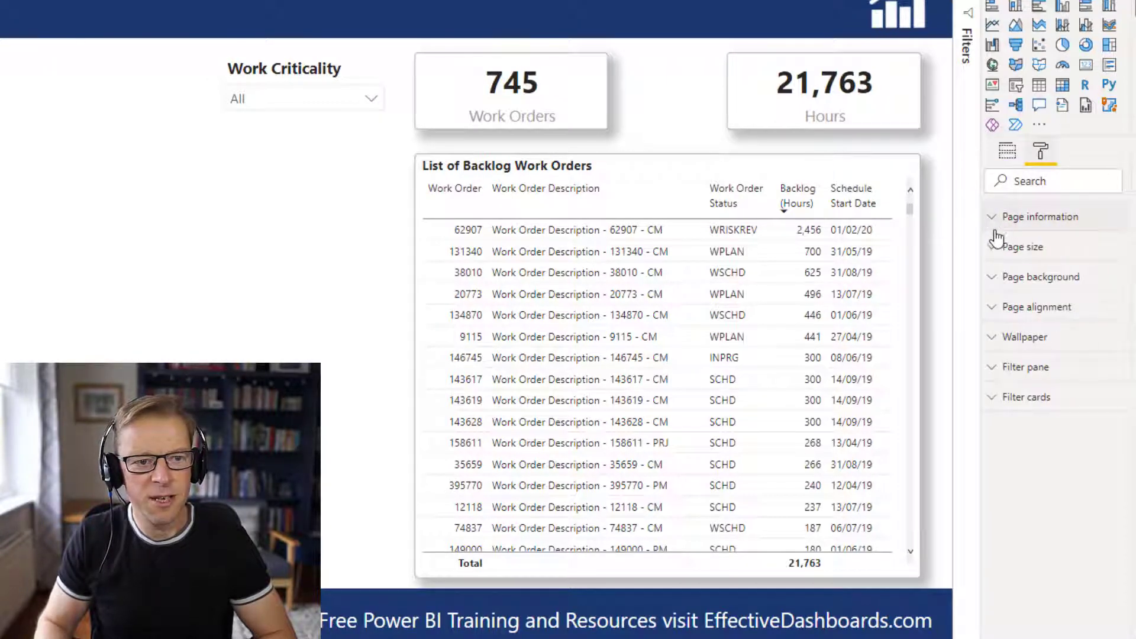
left_click(331, 121)
left_click(1047, 154)
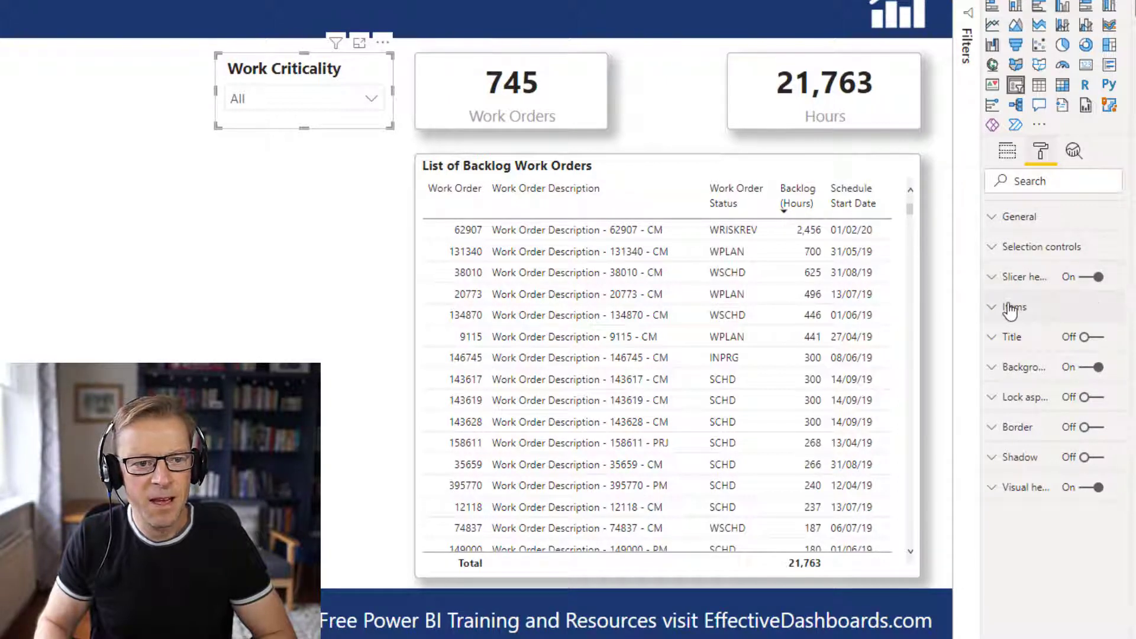
left_click(995, 278)
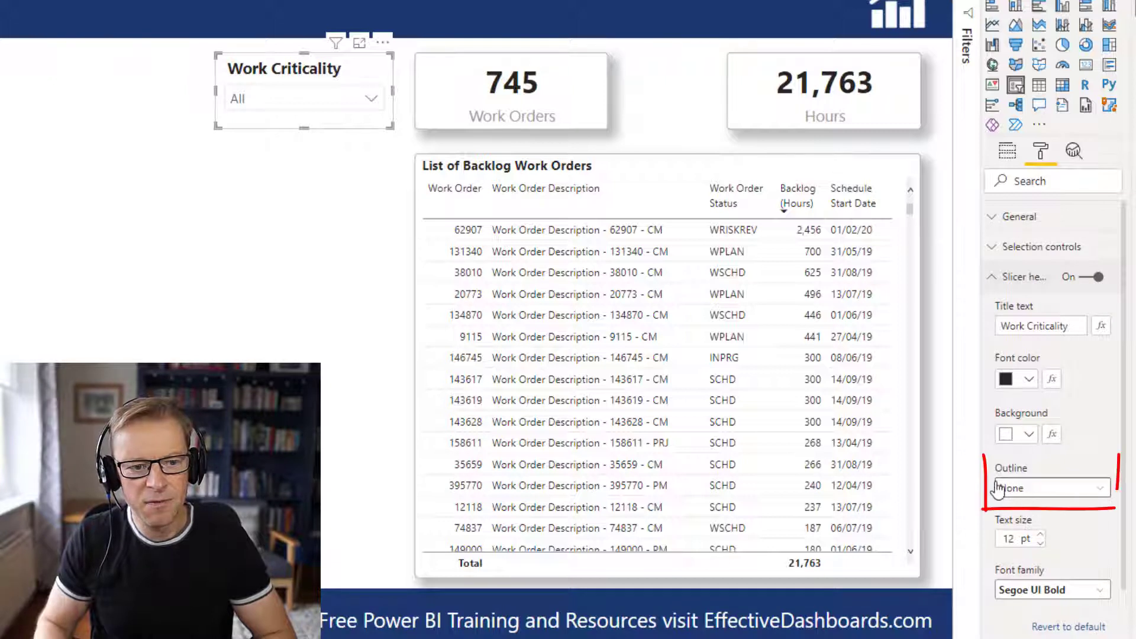
left_click(1040, 496)
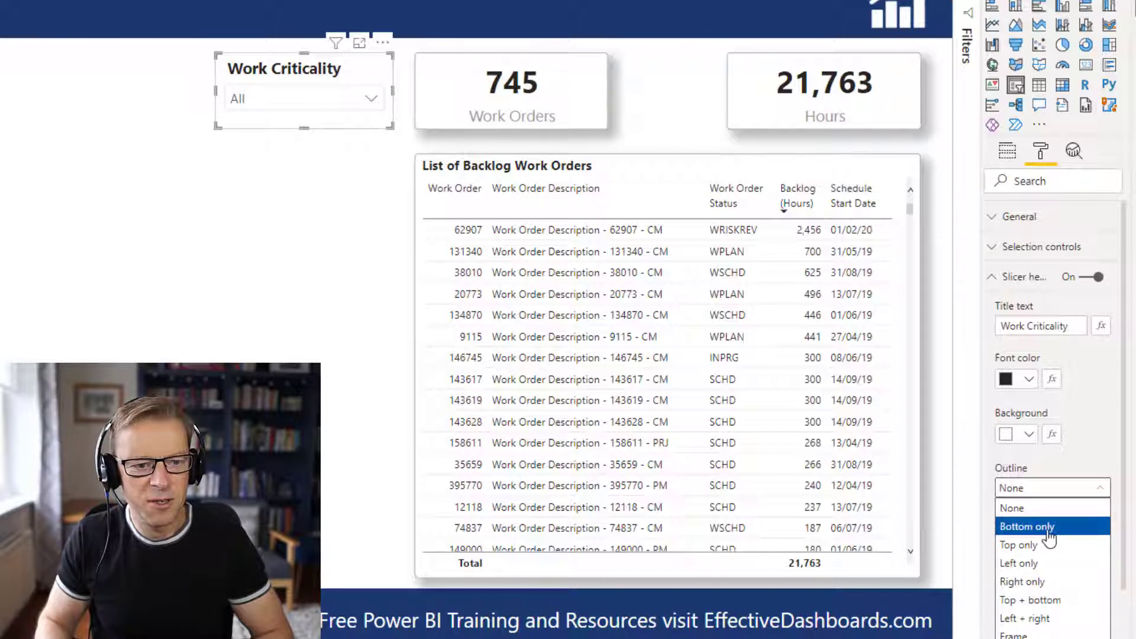
left_click(1045, 588)
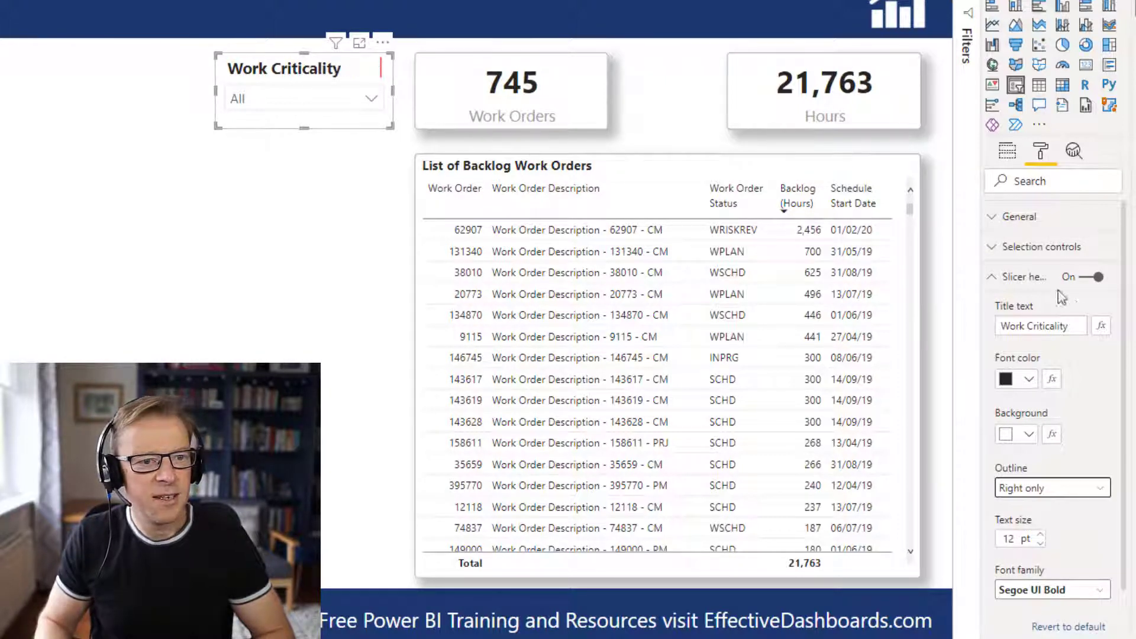
Step: Set the slicer header outline to Bottom only and briefly open the dropdown to check its look
left_click(1057, 496)
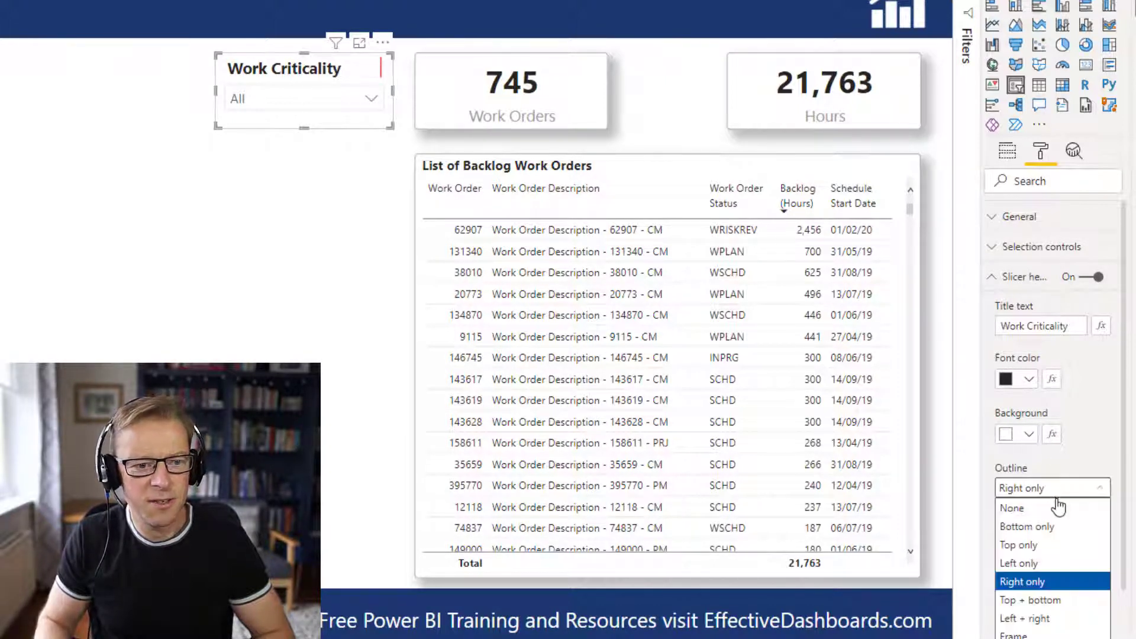
left_click(1056, 527)
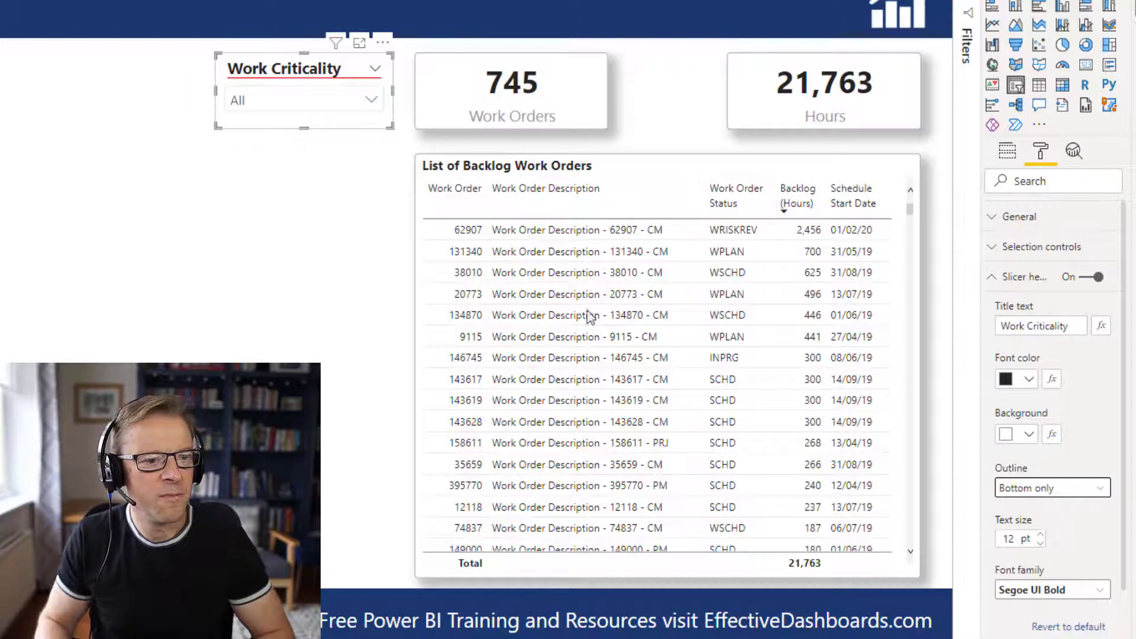
left_click(372, 101)
left_click(274, 87)
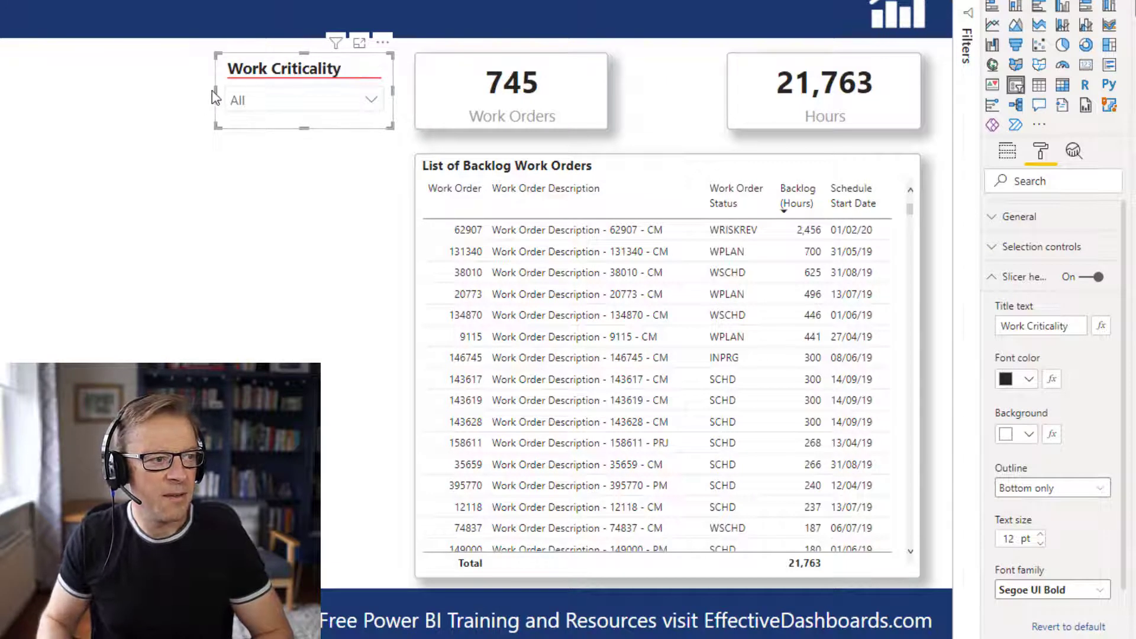
Step: Widen the Work Criticality slicer to 215 by extending its left edge, and review its general outline settings
mouse_move(215, 94)
left_mouse_down()
mouse_move(170, 101)
mouse_move(196, 101)
left_mouse_up()
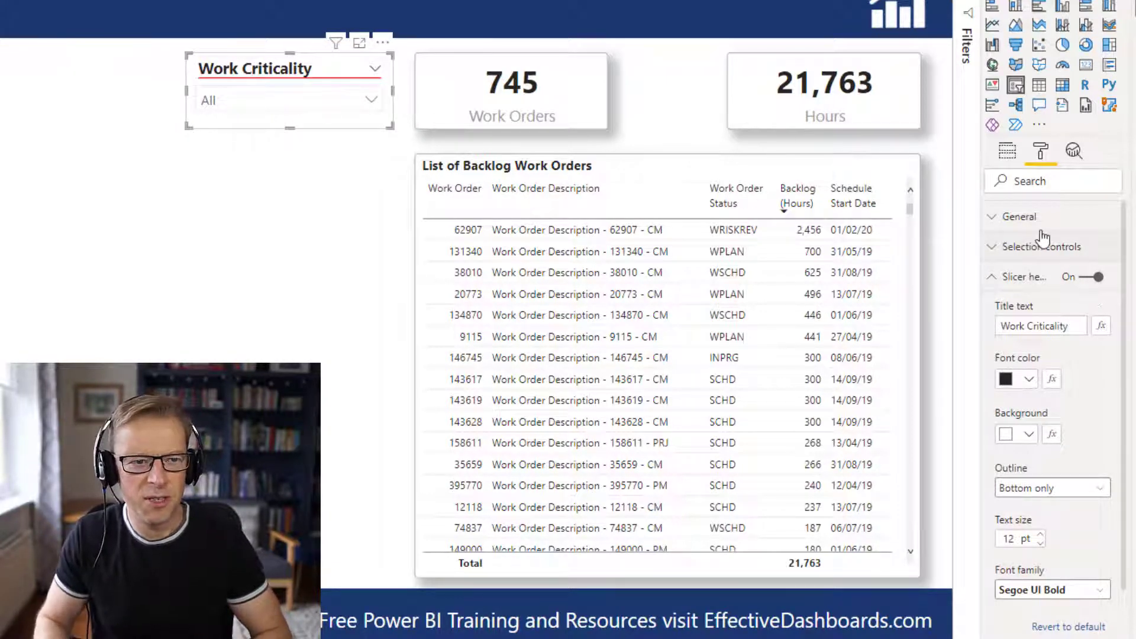
left_click(1009, 217)
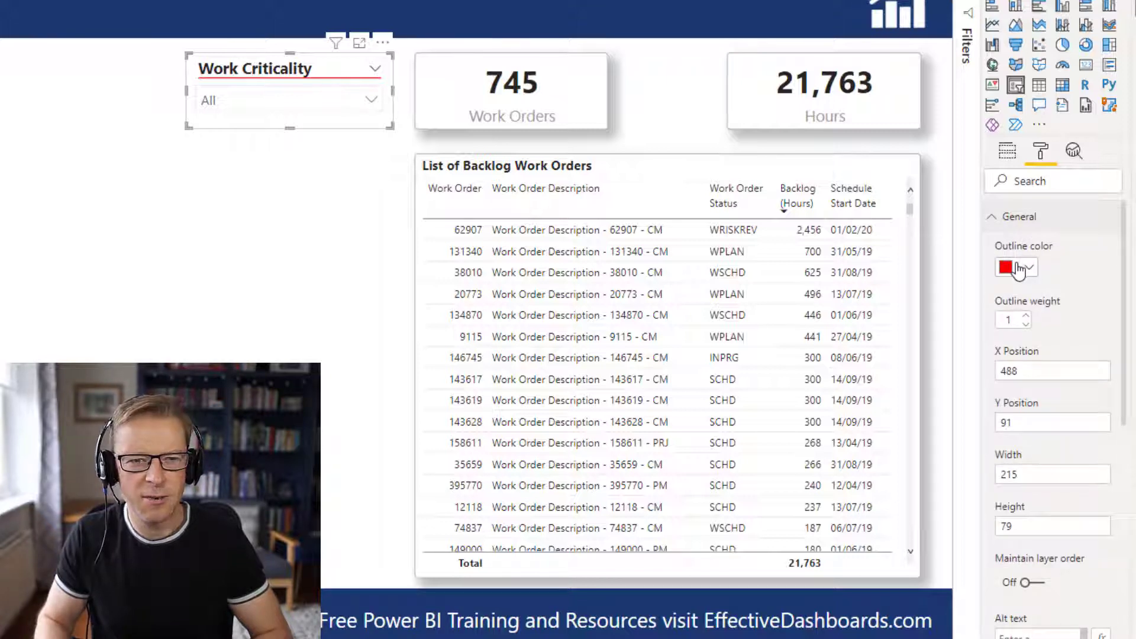
left_click(996, 221)
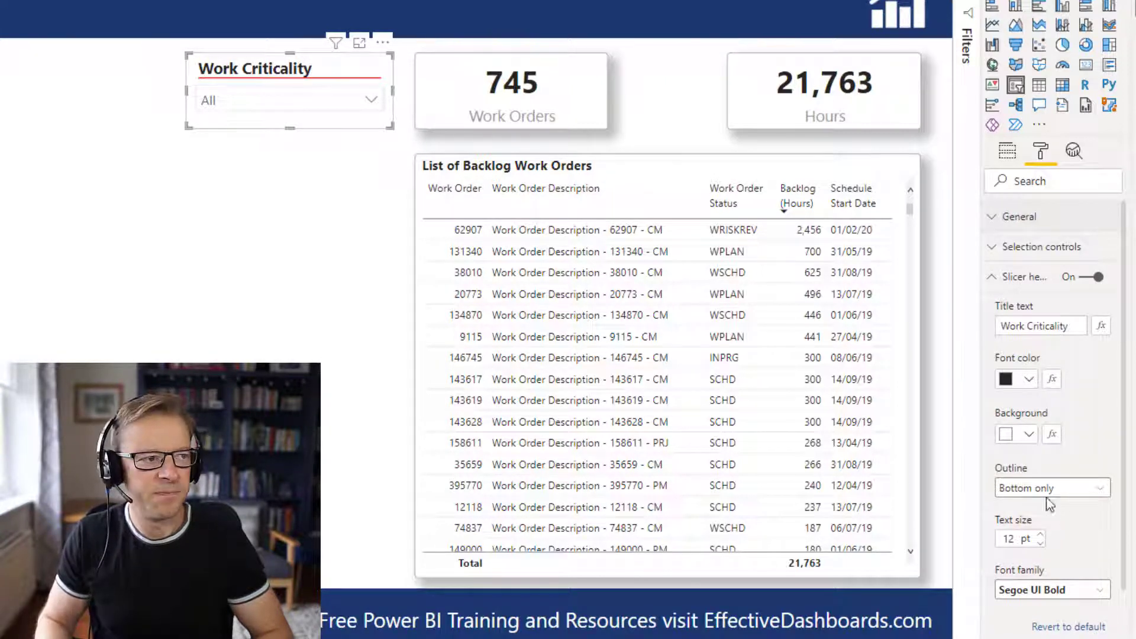
Step: Set the slicer's Items outline to Bottom only and expand the dropdown to view the item underlines
left_click(991, 278)
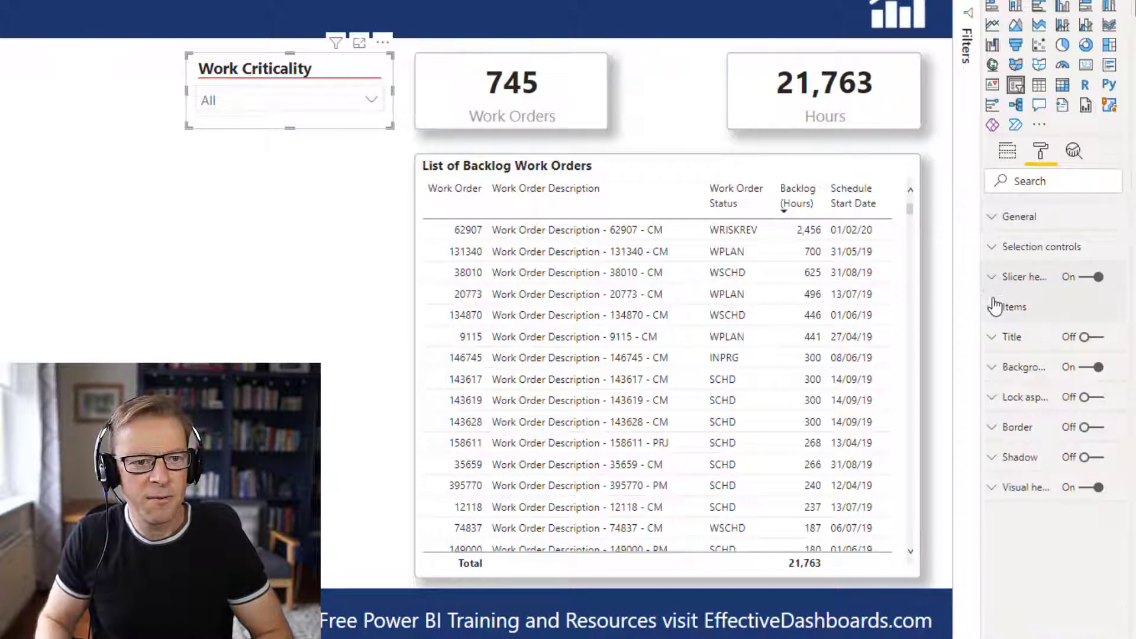
left_click(993, 309)
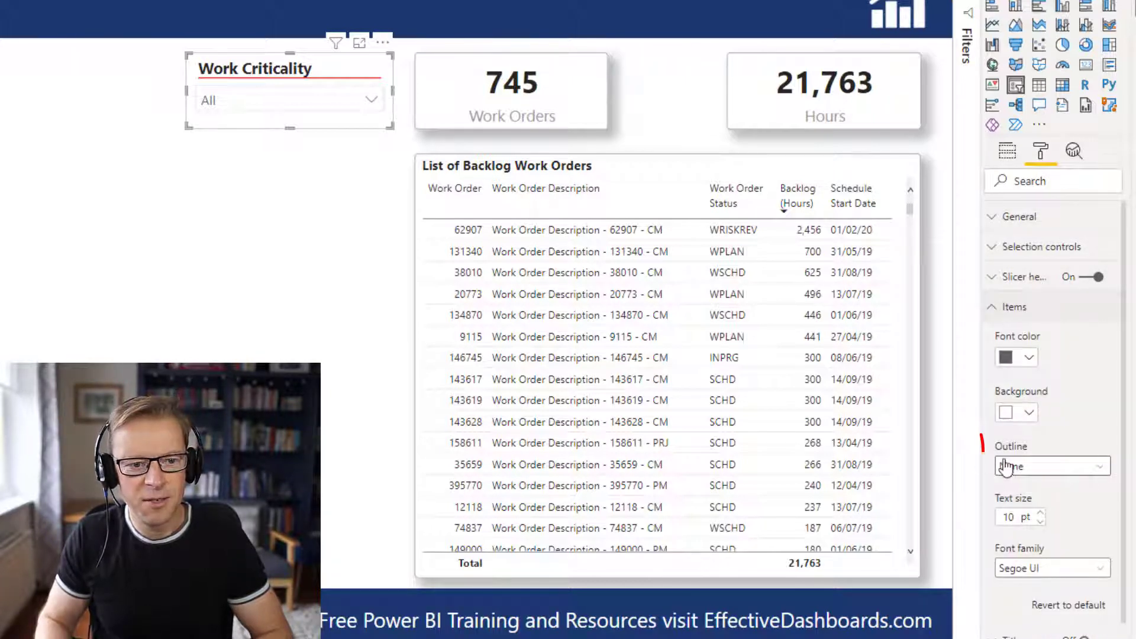
left_click(1029, 469)
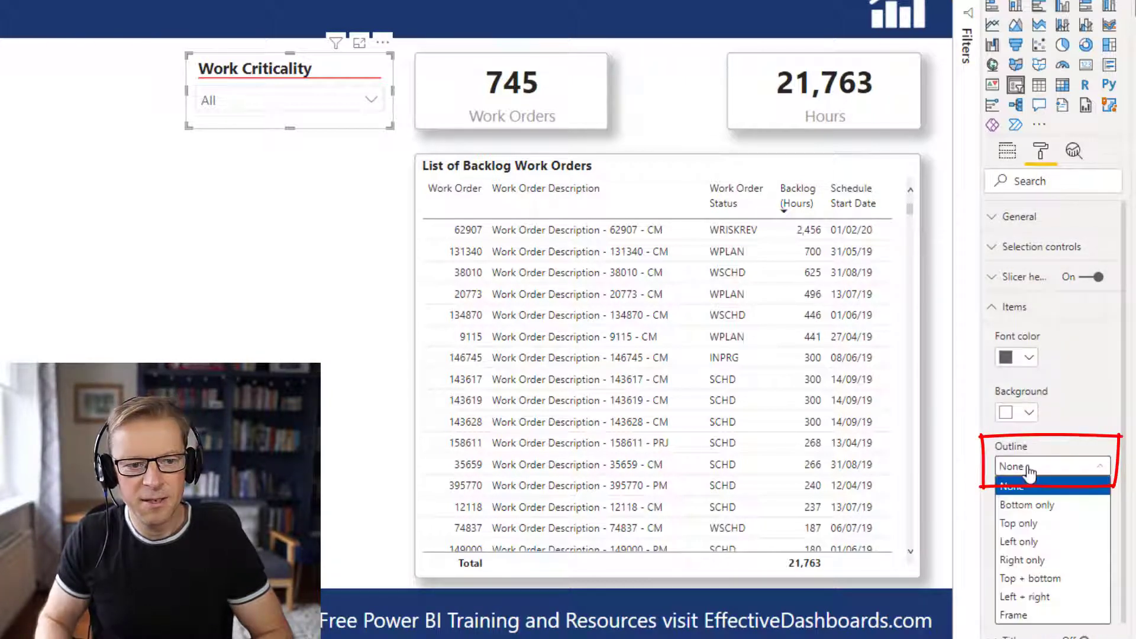
left_click(1058, 505)
left_click(370, 104)
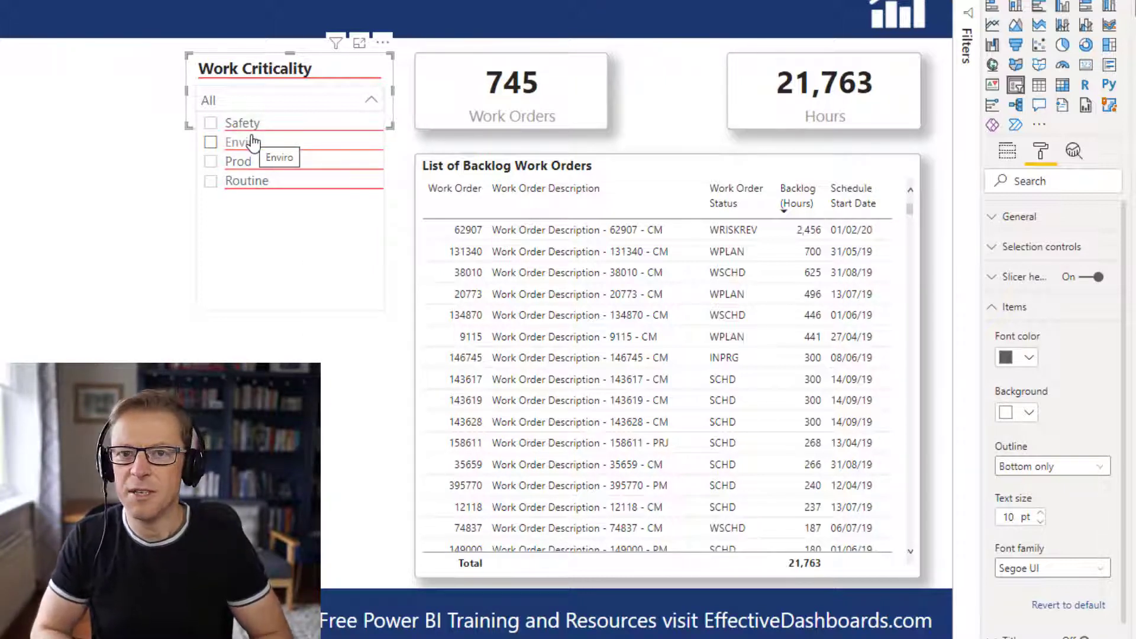
Step: Revert both the Items and the Slicer header formatting of the Work Criticality slicer to default
left_click(1018, 224)
left_click(1019, 224)
left_click(1014, 230)
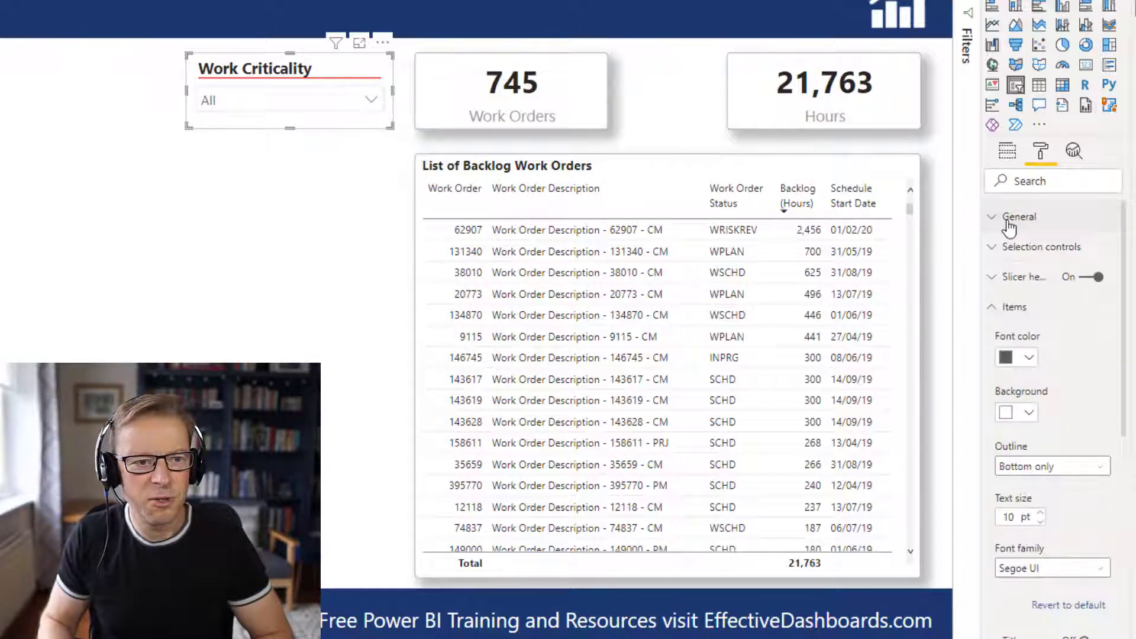
left_click(1081, 610)
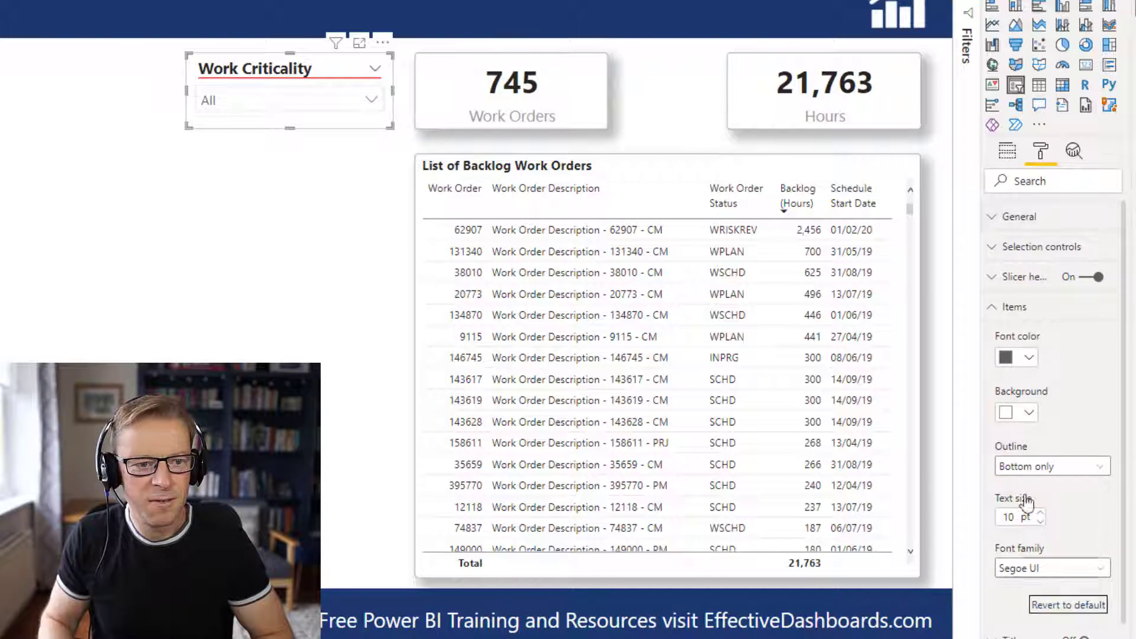
left_click(998, 311)
left_click(1000, 277)
left_click(1068, 628)
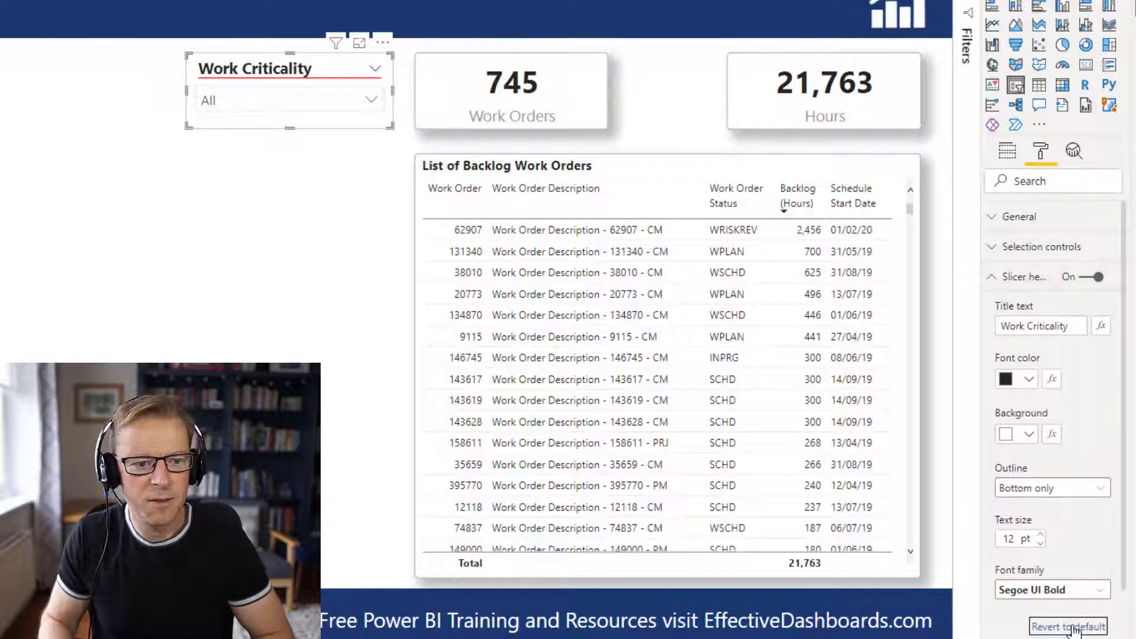
left_click(994, 277)
Step: Turn on Single select for the slicer and filter the report by Enviro from its dropdown
left_click(1000, 248)
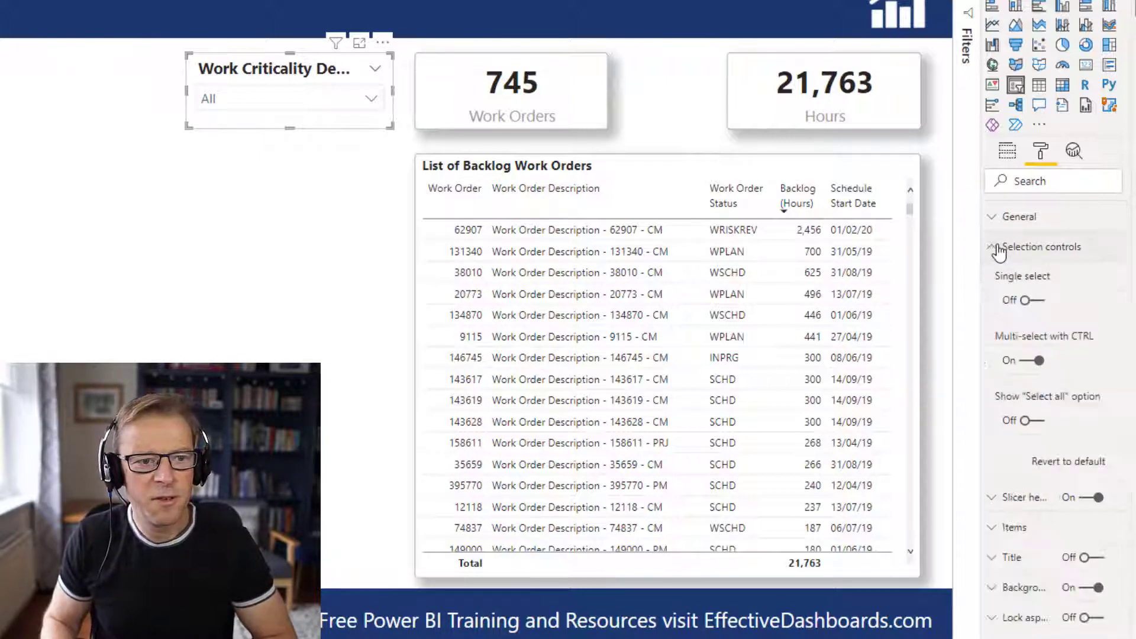
left_click(1026, 302)
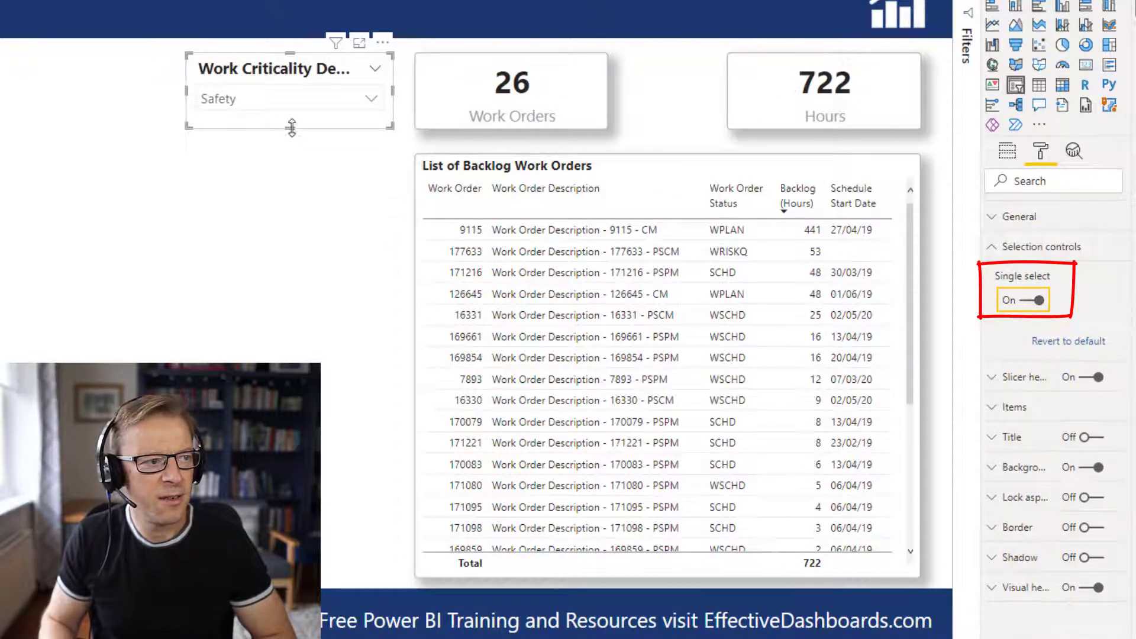
left_click(370, 99)
left_click(212, 141)
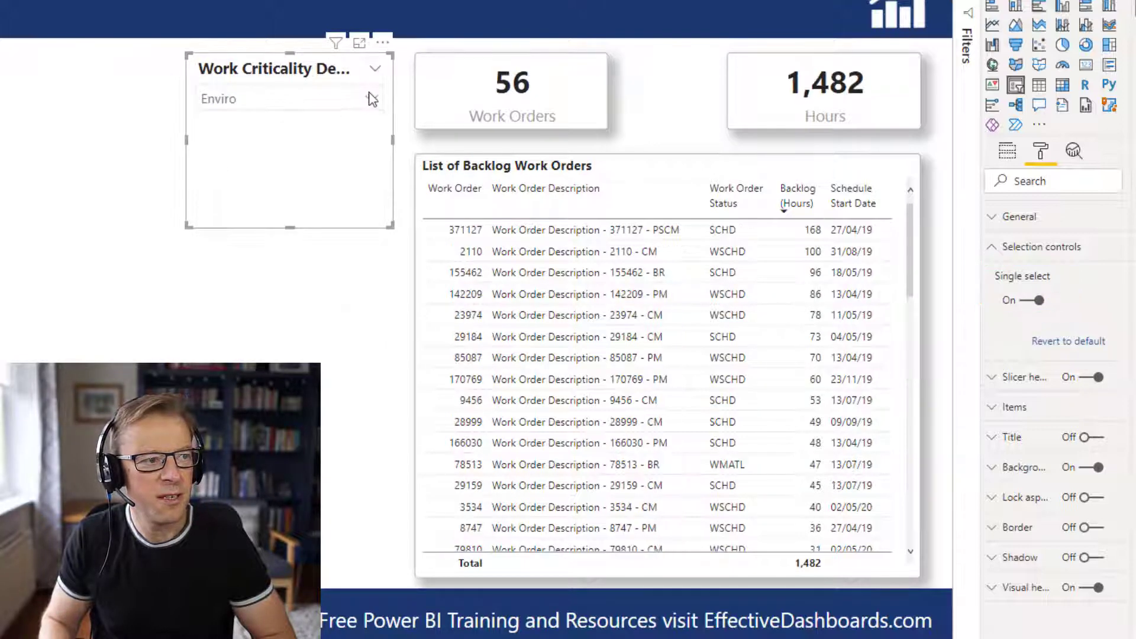
Step: Switch the slicer to List style and filter by Enviro, Prod and Routine one at a time
left_click(374, 70)
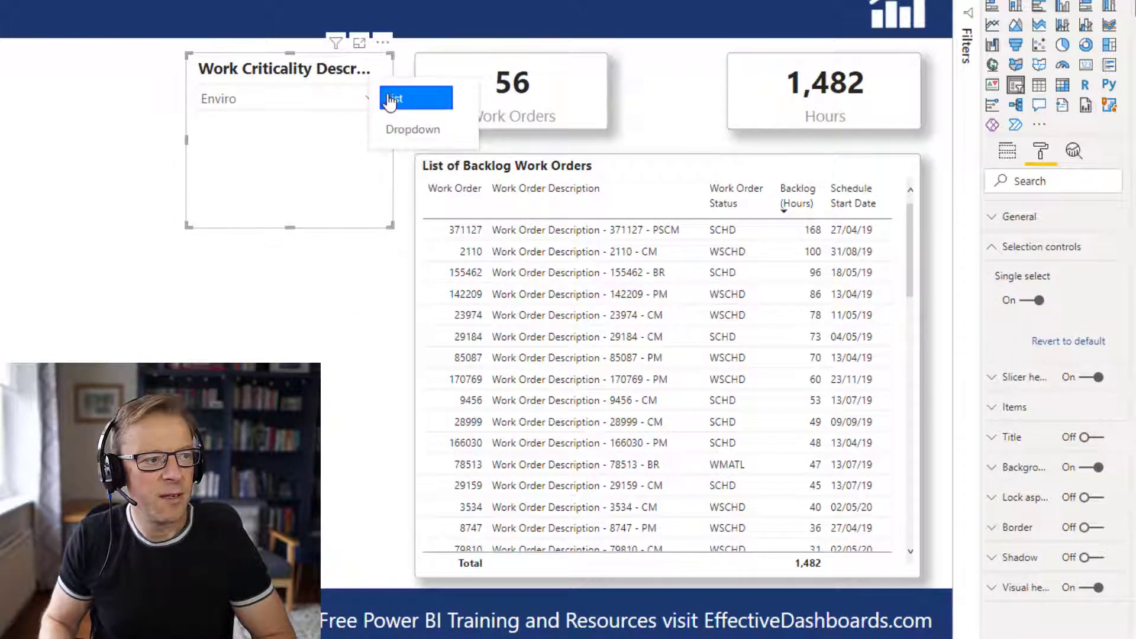
left_click(390, 99)
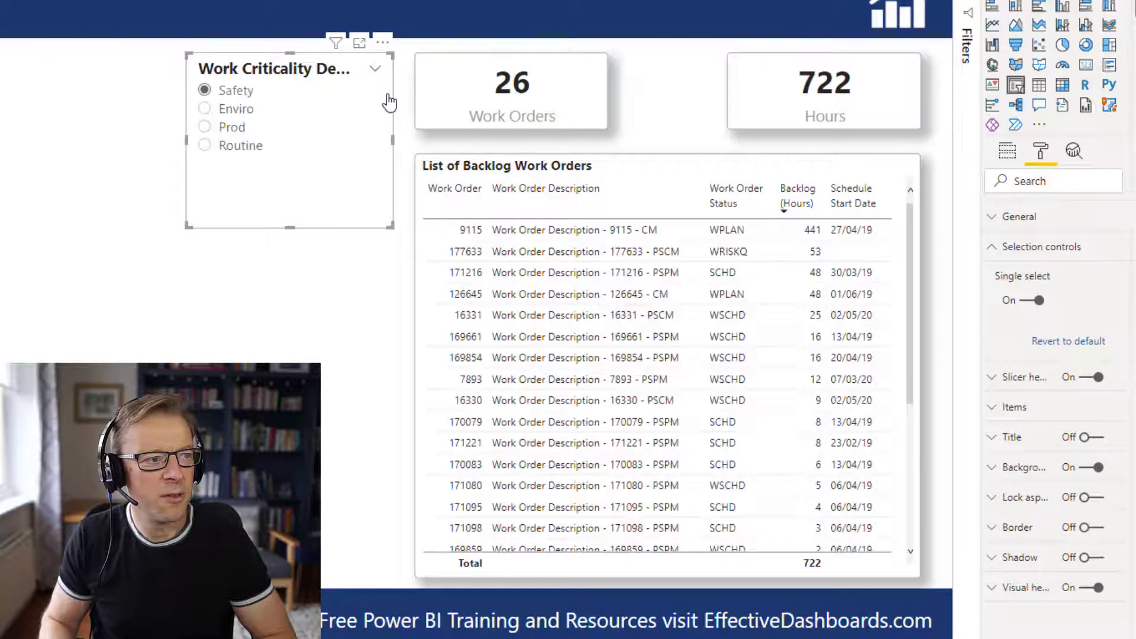
left_click(204, 109)
left_click(205, 127)
left_click(204, 145)
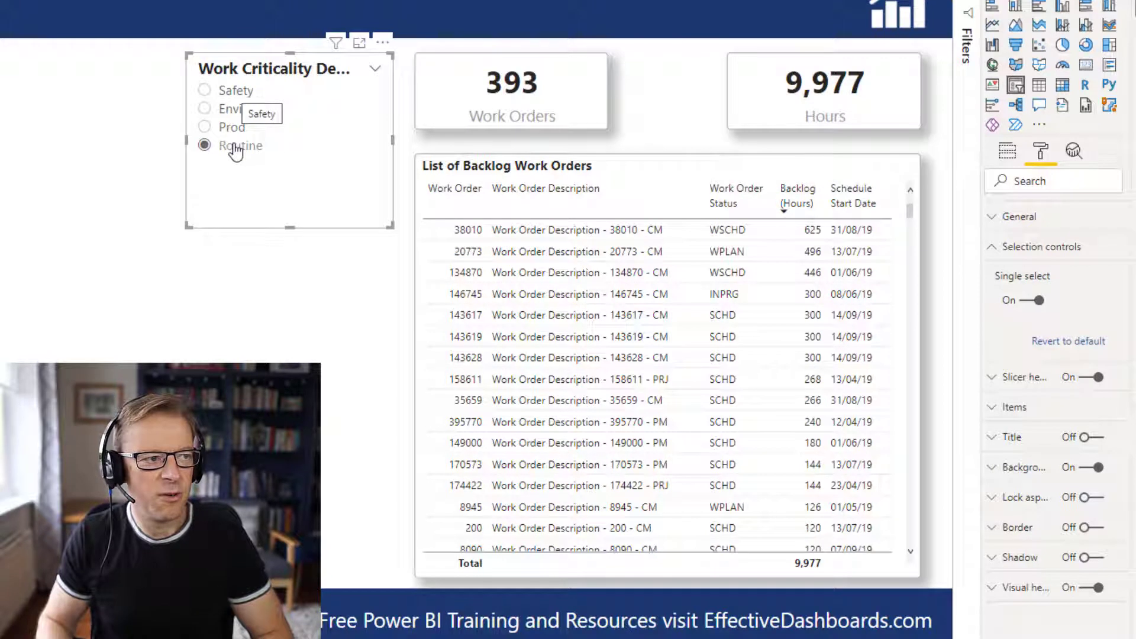
Step: Turn off Single select and add Prod and Enviro to the Routine selection in the slicer
left_click(1035, 300)
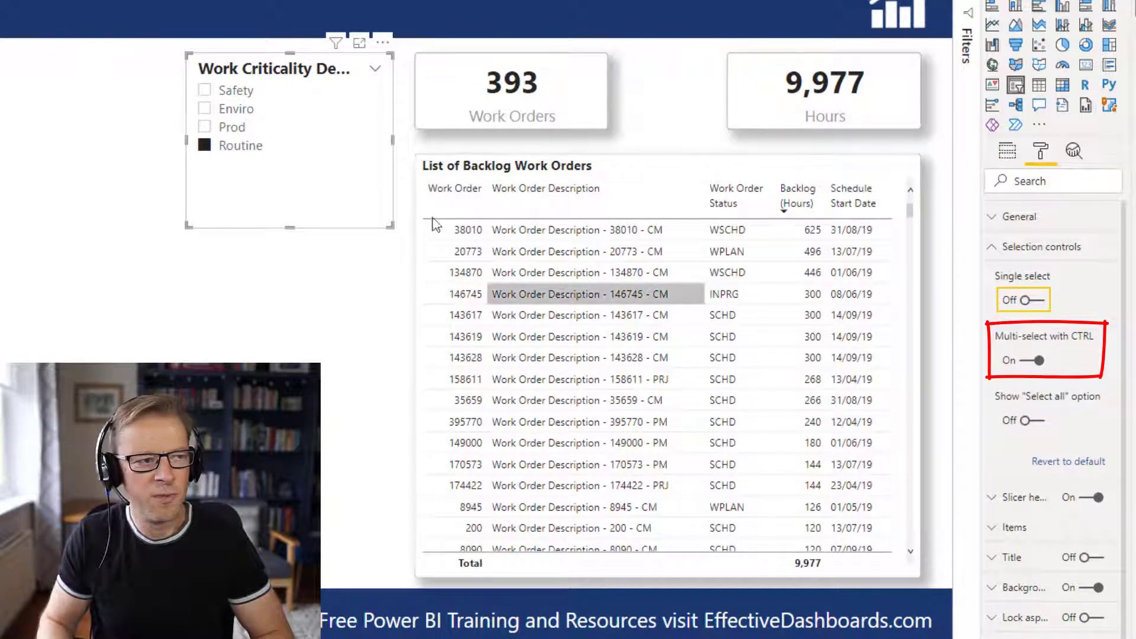
left_click(205, 128, "ctrl")
left_click(204, 108, "ctrl")
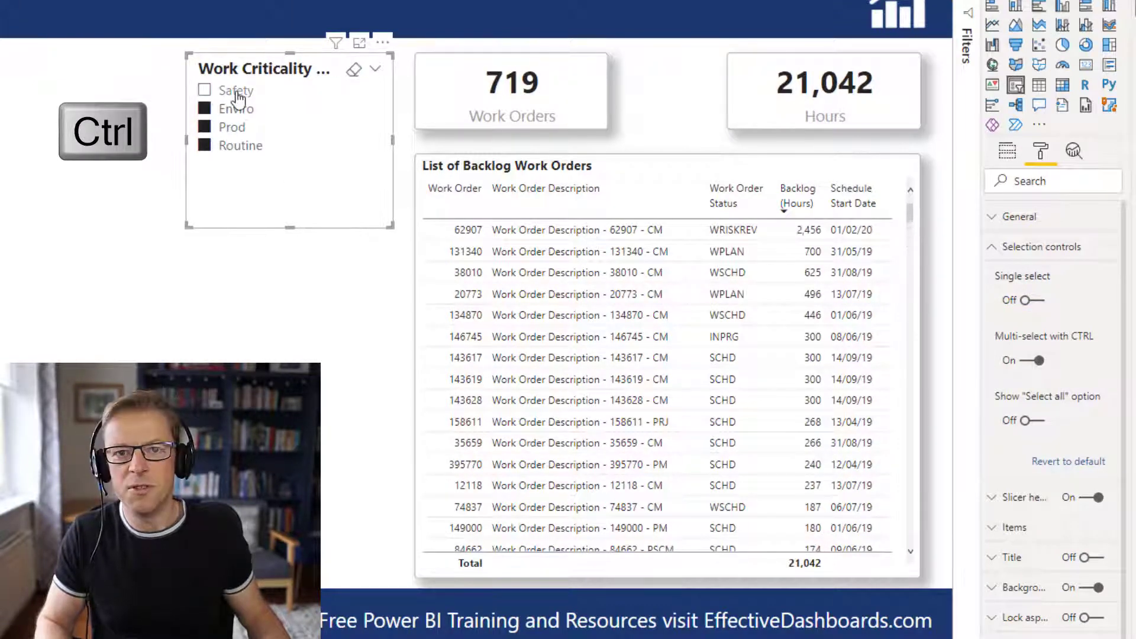
Step: Turn off Multi-select with CTRL and change the slicer selection to Safety and Prod
left_click(1039, 361)
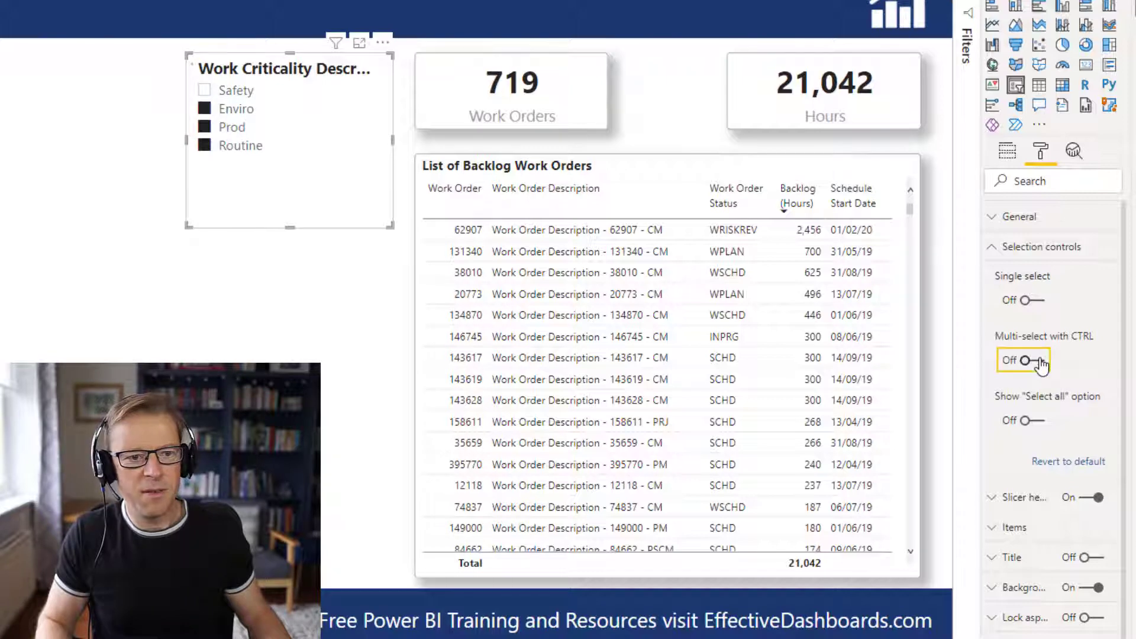
left_click(206, 110)
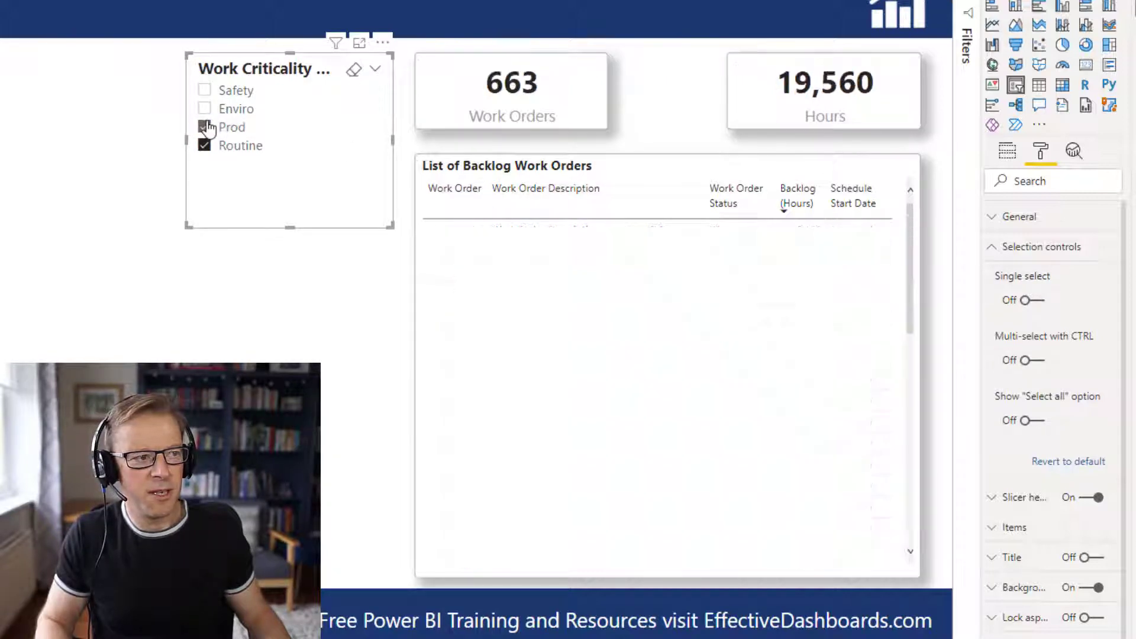
left_click(204, 126)
left_click(205, 146)
left_click(204, 90)
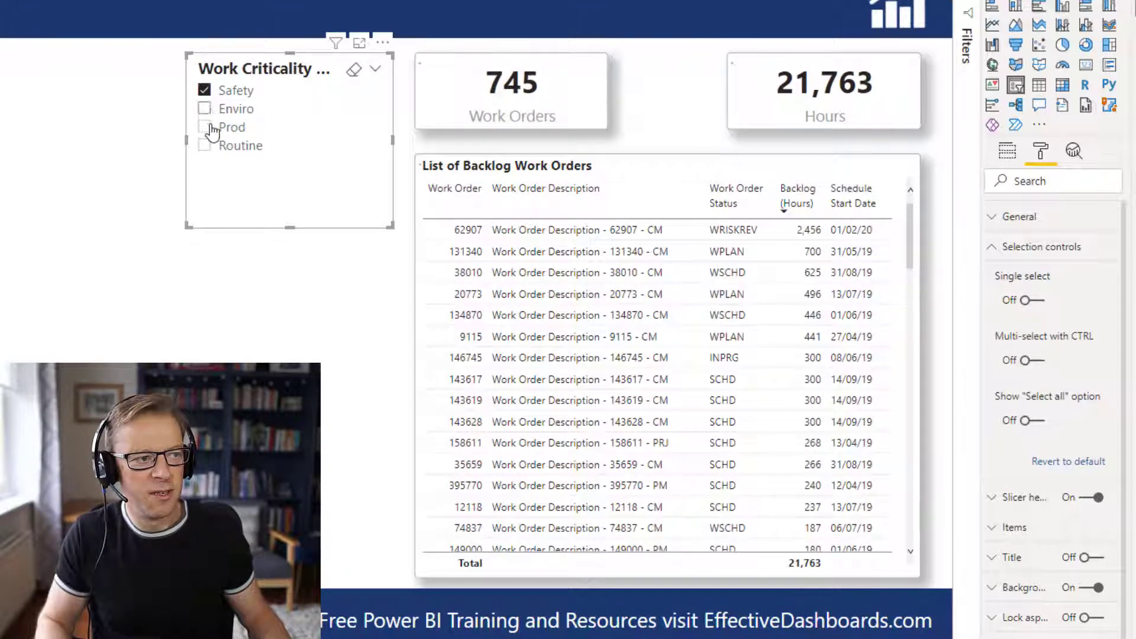
left_click(204, 126)
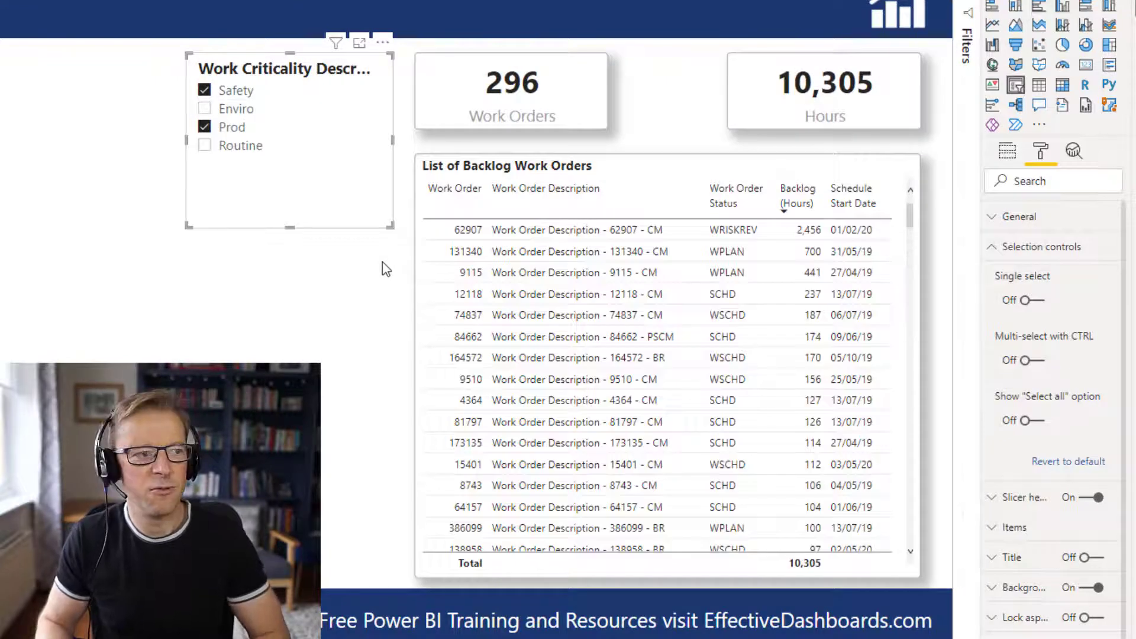
Step: Clear Safety and Prod, select Enviro, and change the slicer selection to Safety only
left_click(204, 90)
left_click(204, 126)
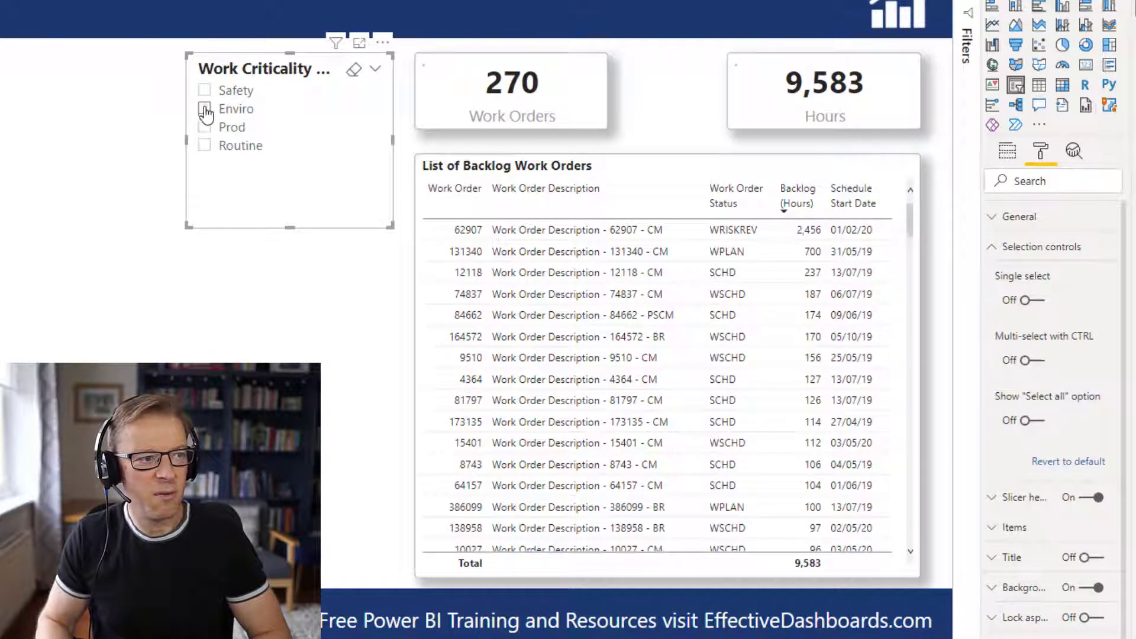
left_click(204, 108)
left_click(212, 132)
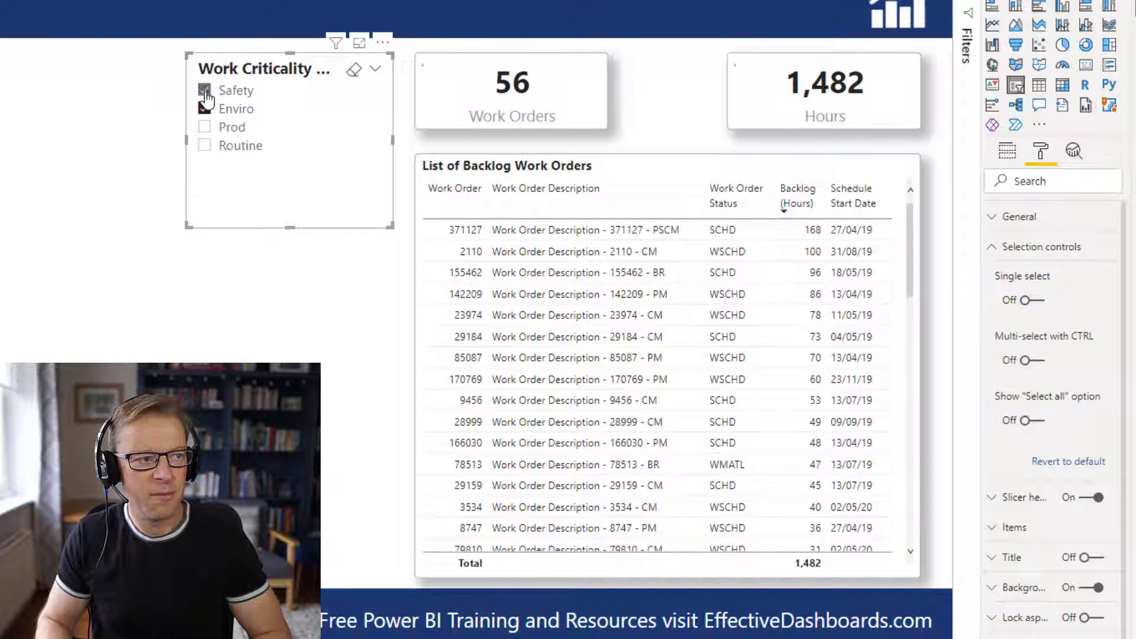
left_click(205, 90)
left_click(210, 107)
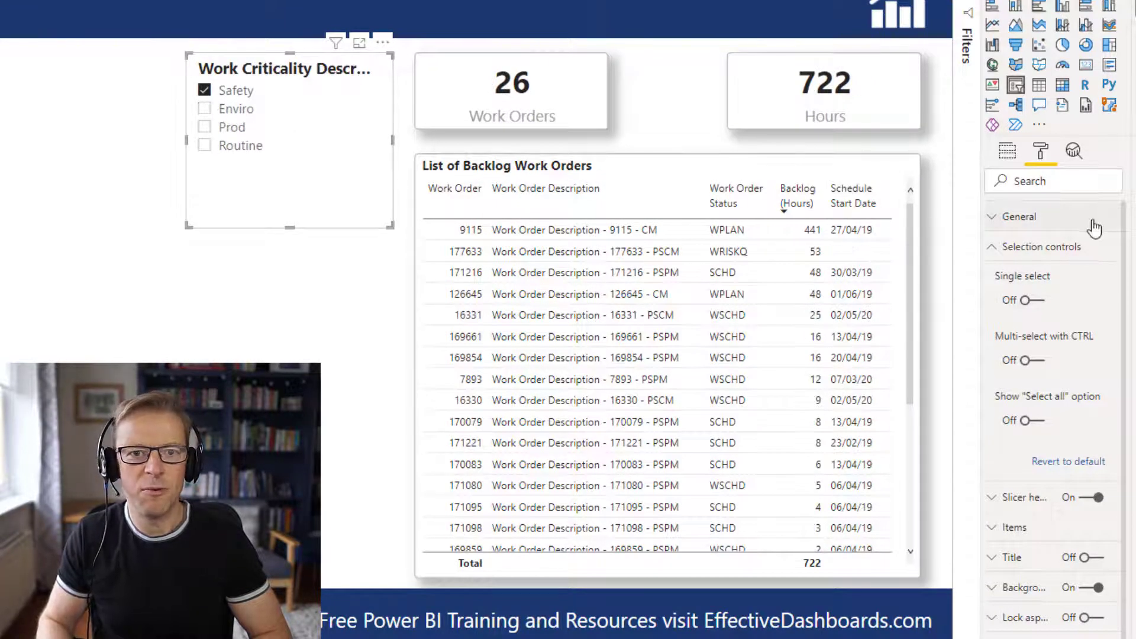
Step: Turn on the Show "Select all" option for the Work Criticality slicer
left_click(1027, 422)
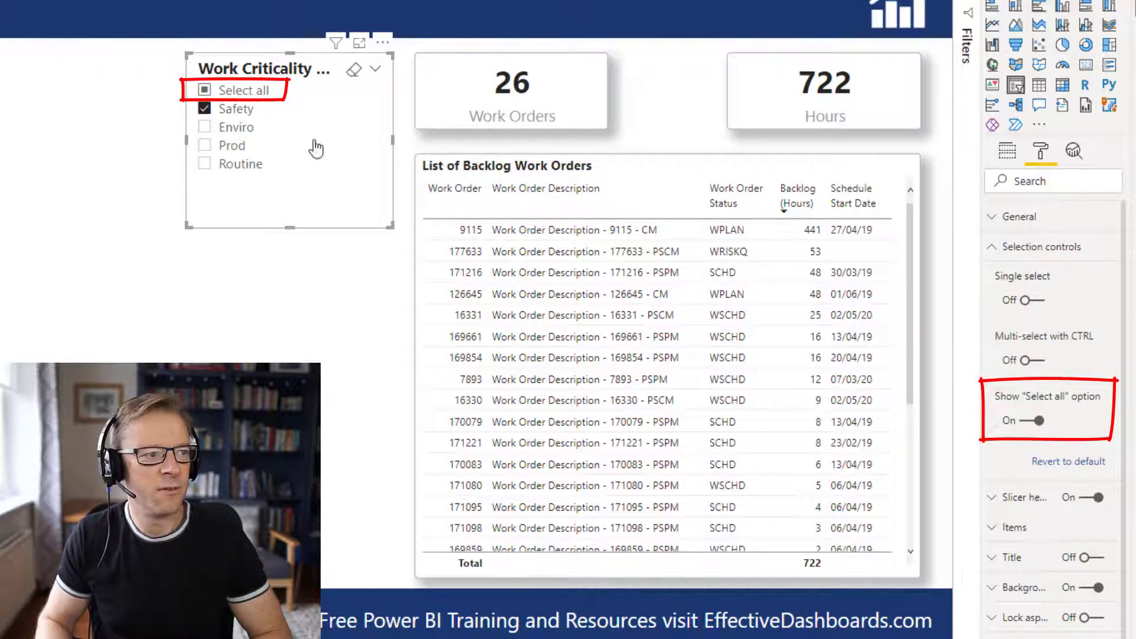
Step: Try the Select all checkbox on and off in the slicer, then select everything and exclude Routine
left_click(207, 91)
left_click(207, 92)
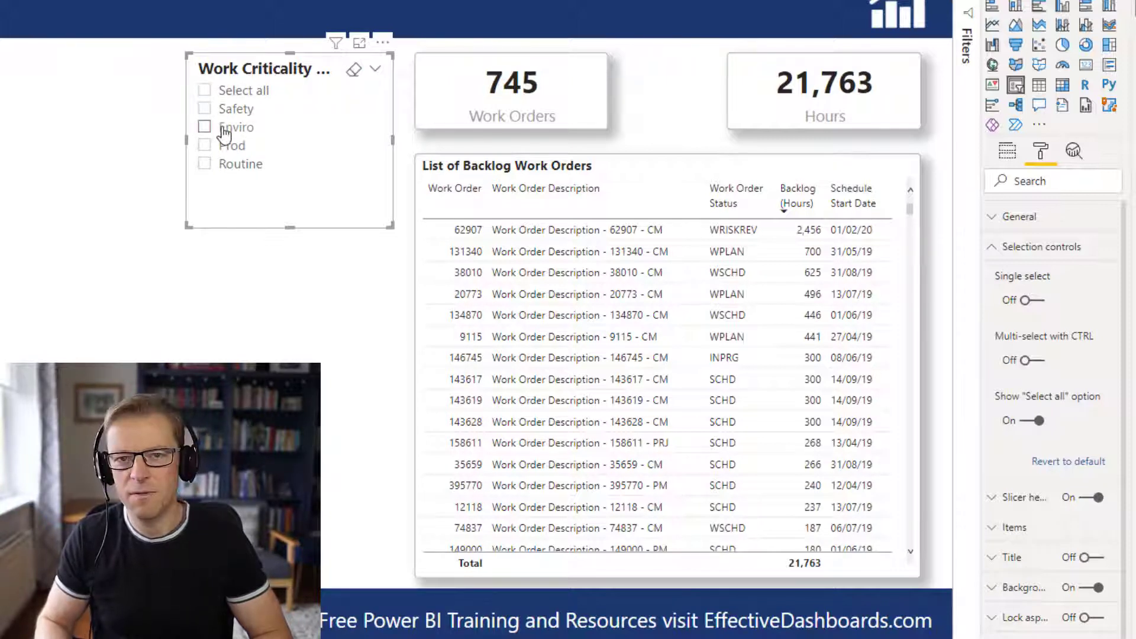
left_click(205, 91)
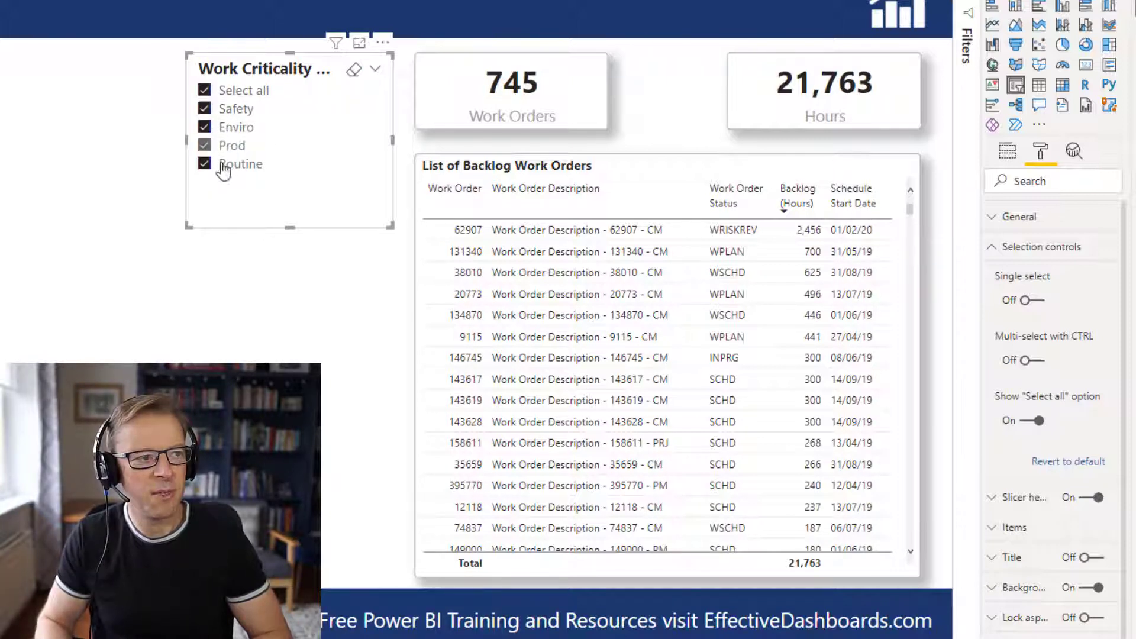
left_click(204, 167)
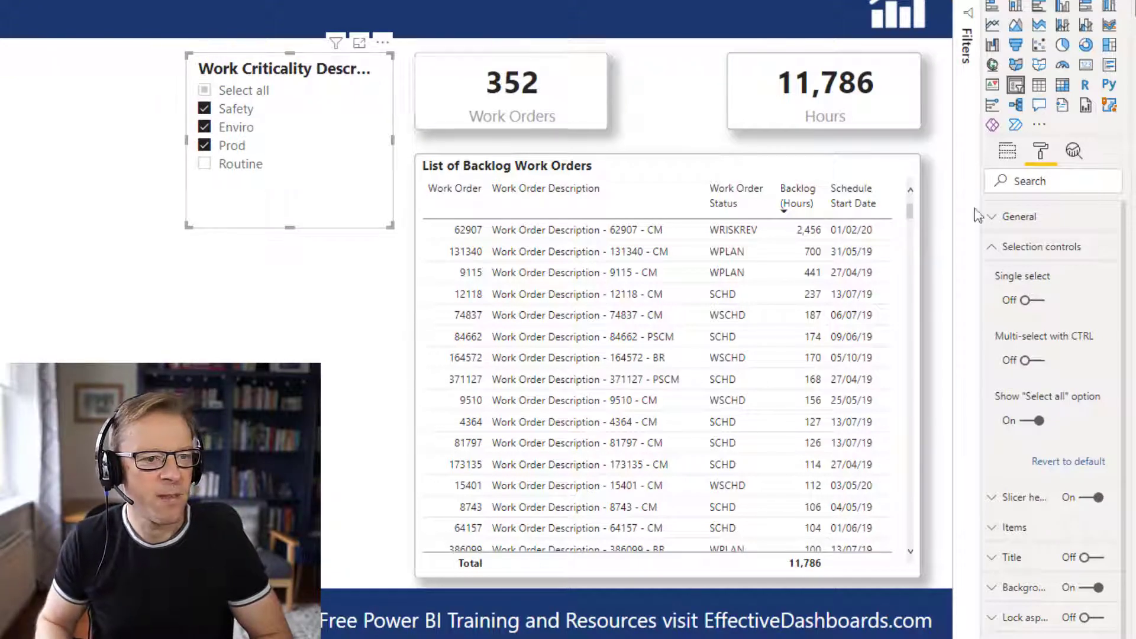
Step: Widen the slicer and shorten its header title text to Work Criticality
left_click(997, 247)
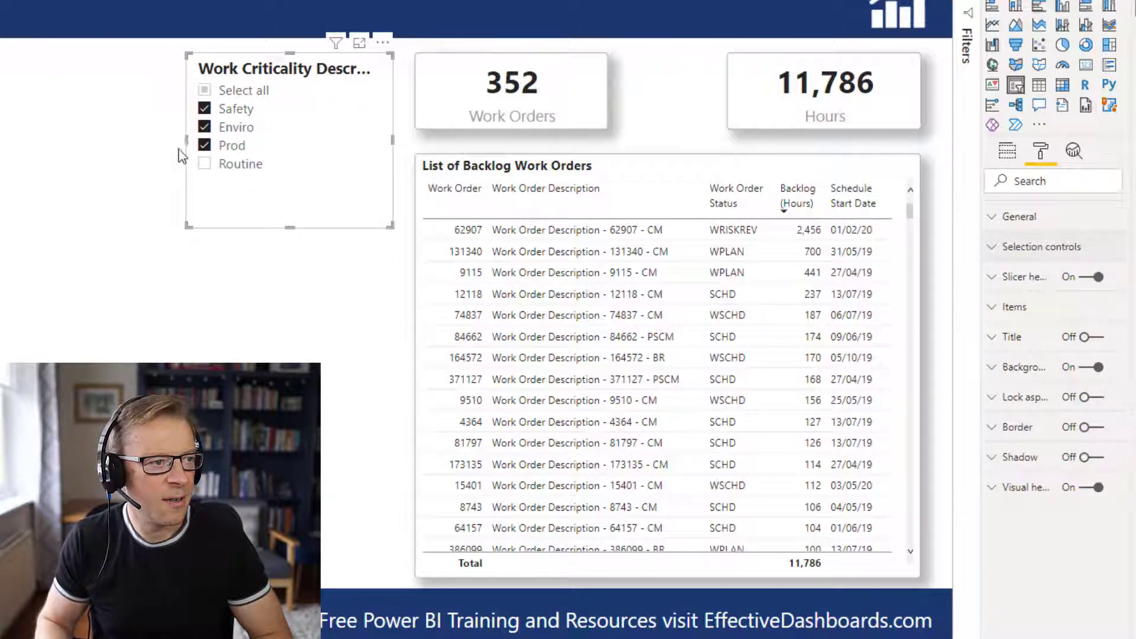
left_click_drag(182, 155, 126, 169)
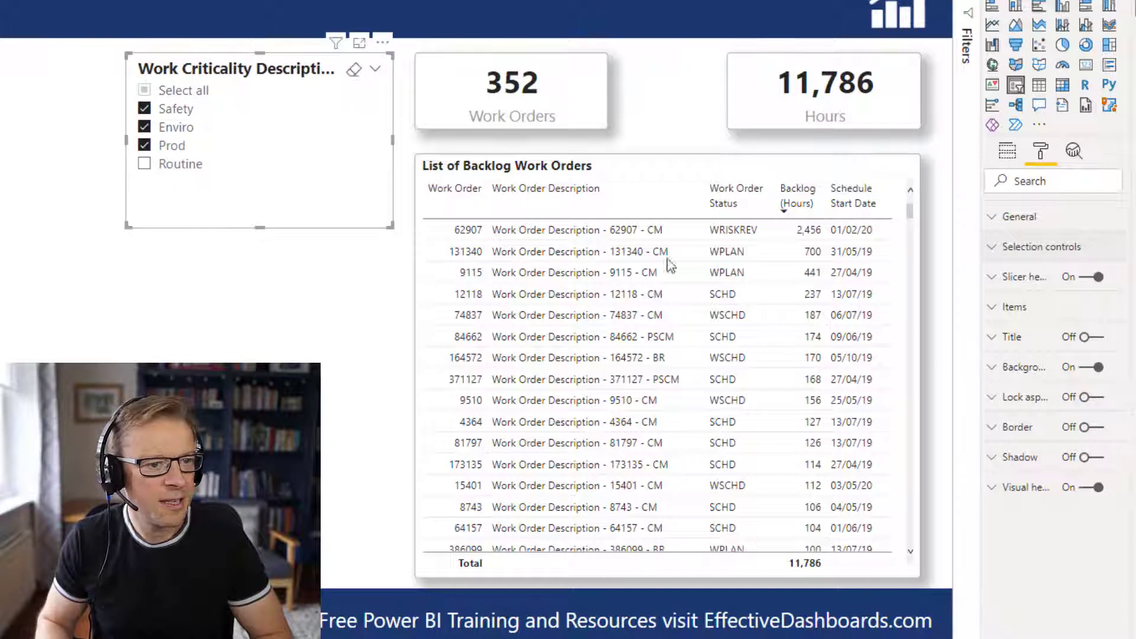
left_click(1006, 277)
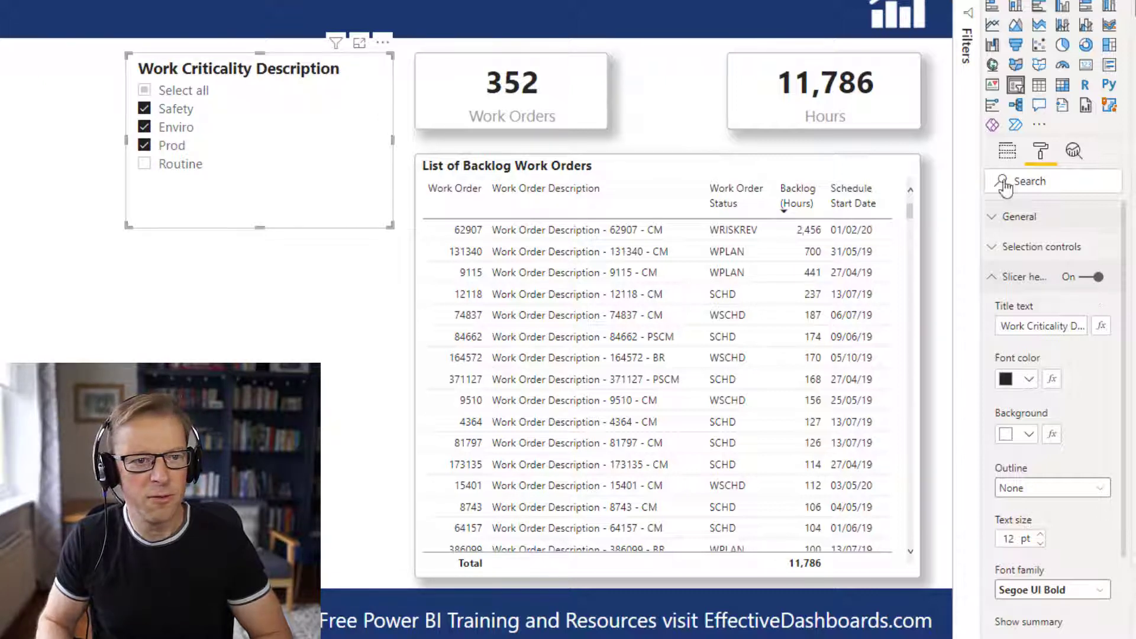
left_click(1010, 152)
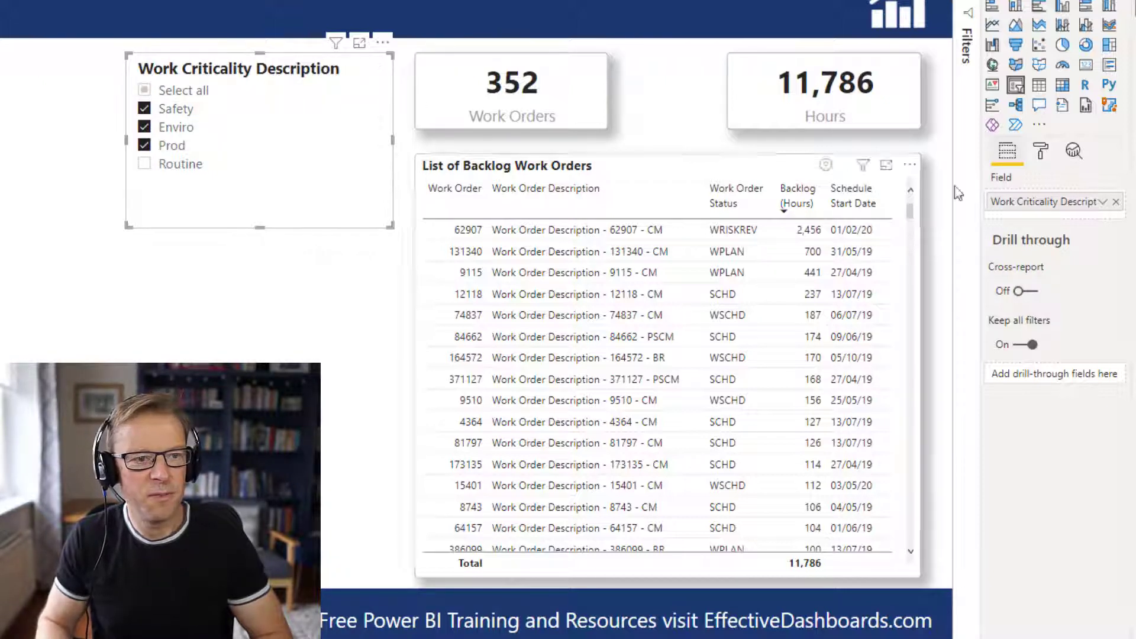
left_click(1043, 152)
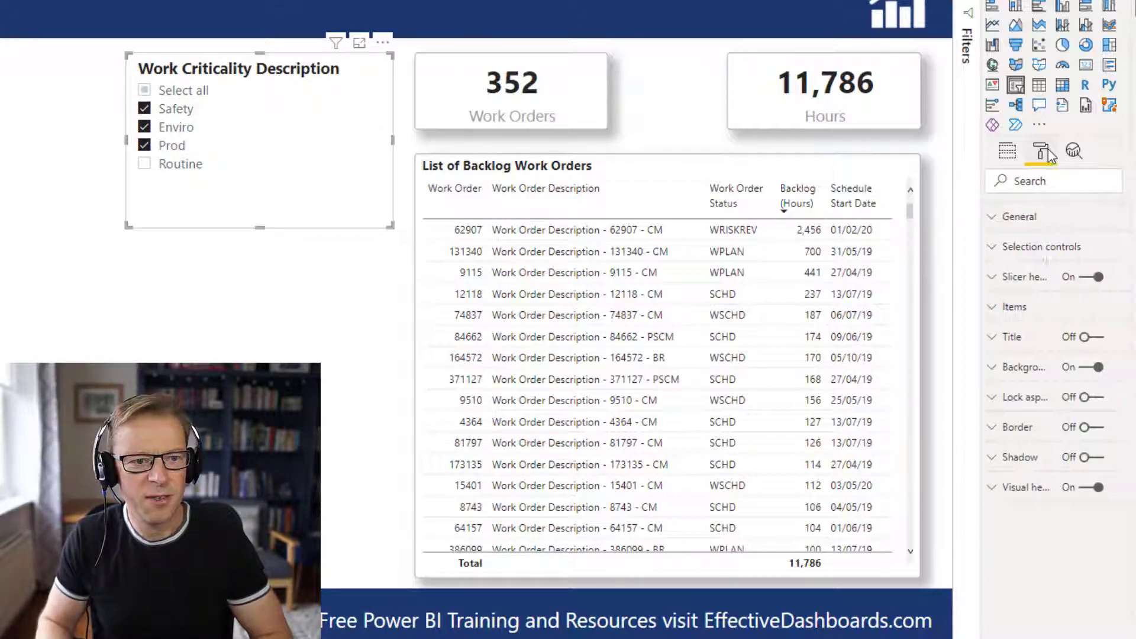
left_click(993, 278)
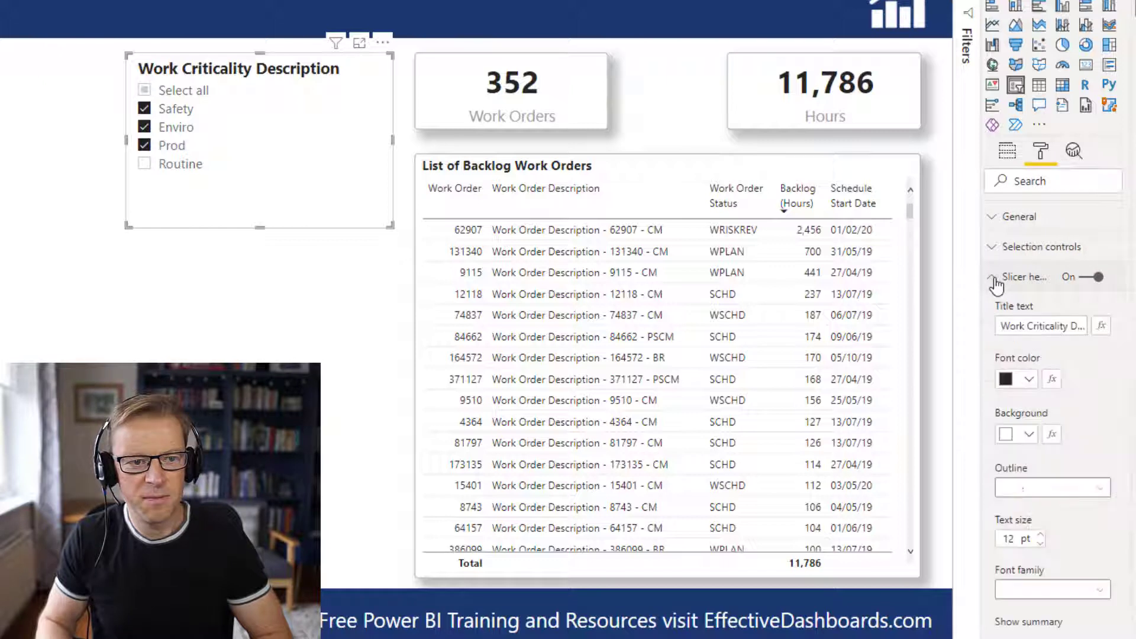
left_click(1068, 325)
double_click(1069, 326)
key("BackSpace")
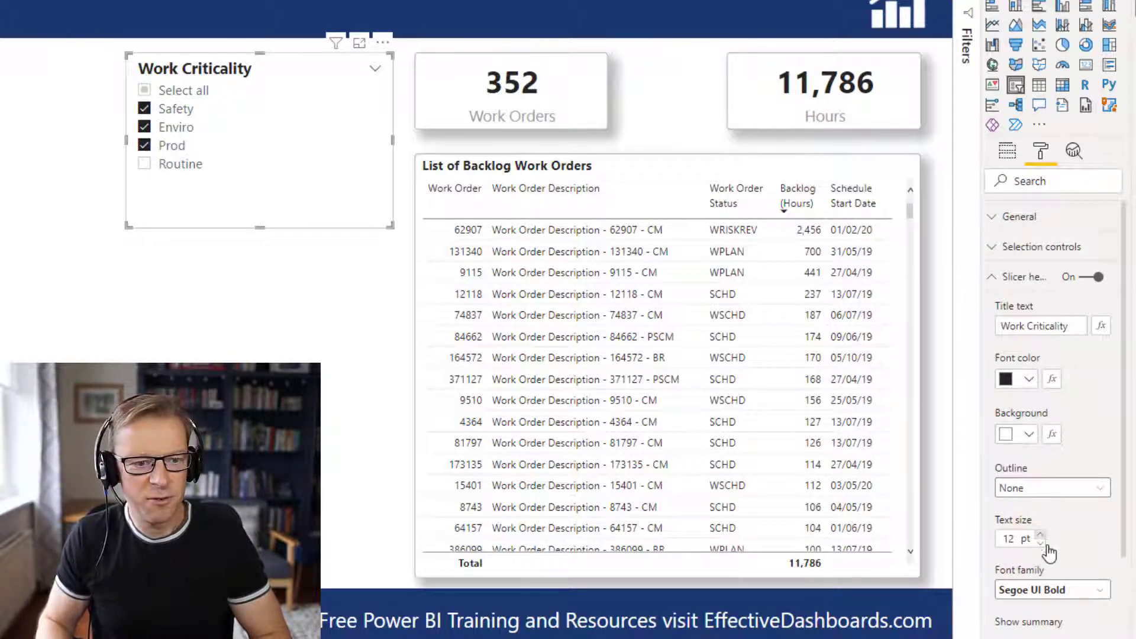
Step: Turn on Show summary for the slicer header and widen the slicer to fit the longer heading
scroll(1125, 445, "down", 3)
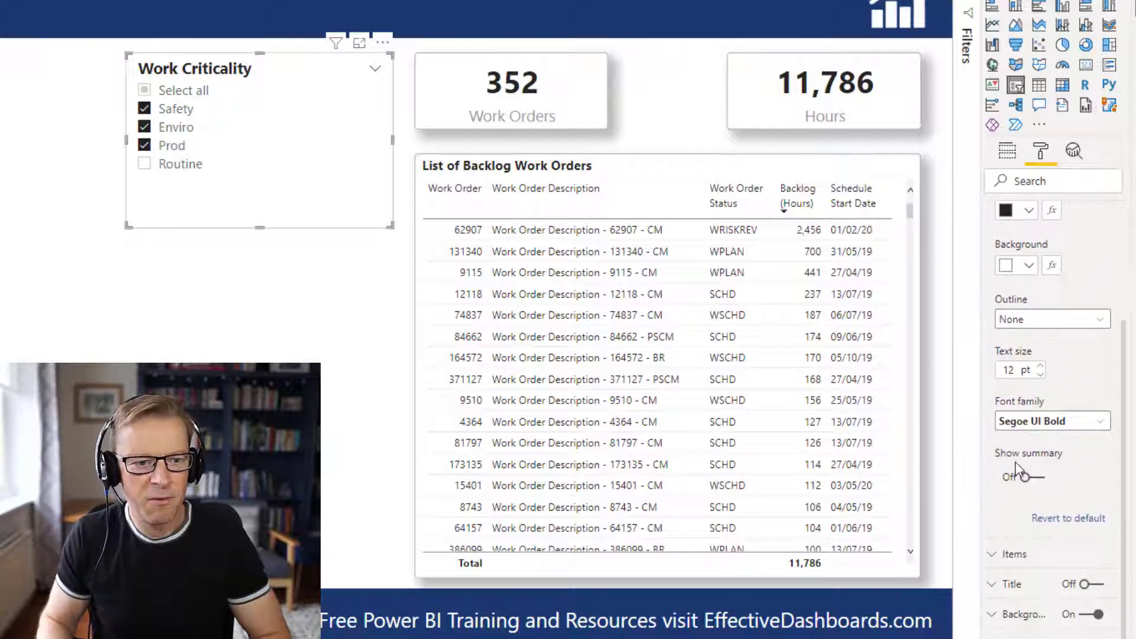
left_click(1028, 479)
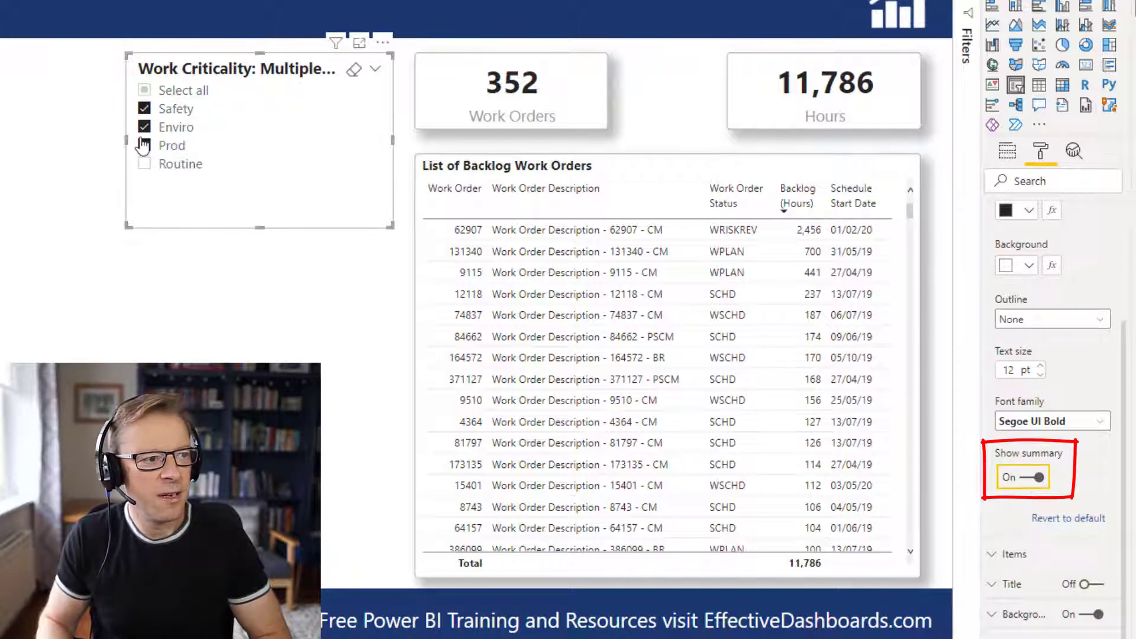
left_click_drag(125, 141, 64, 157)
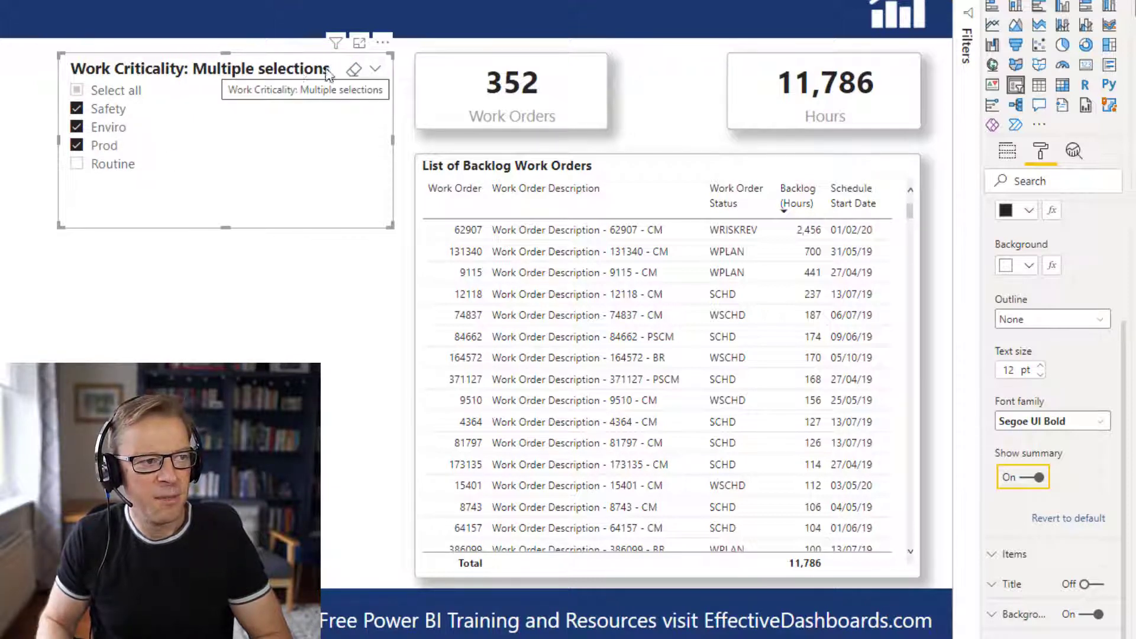
Step: Switch the Work Criticality slicer to the Dropdown style and back to List
left_click(375, 69)
left_click(406, 130)
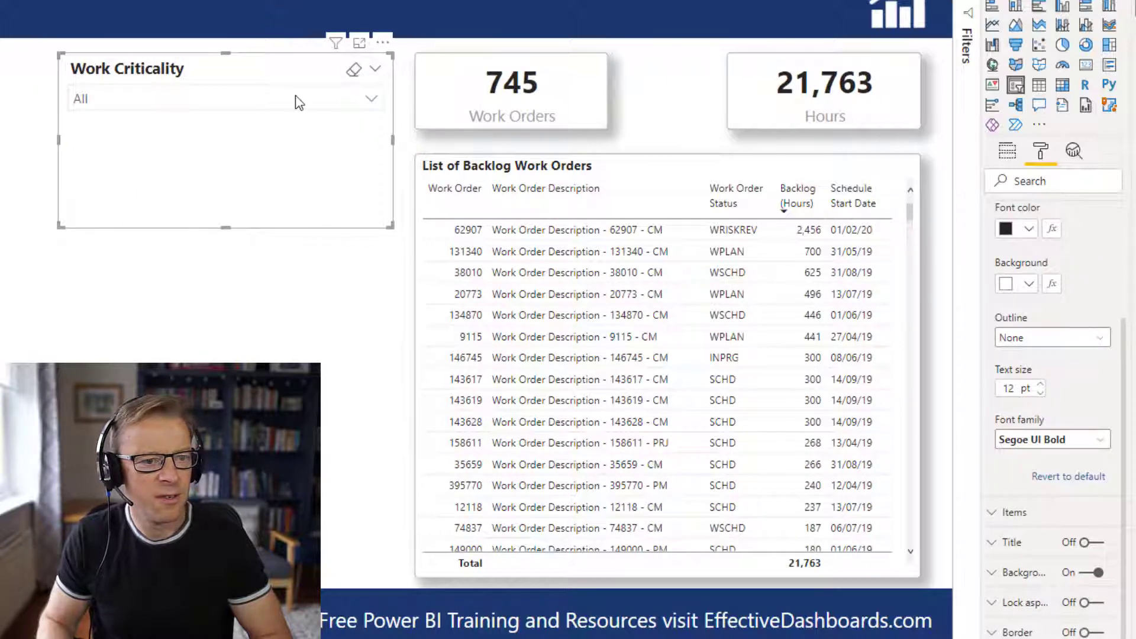
left_click(375, 71)
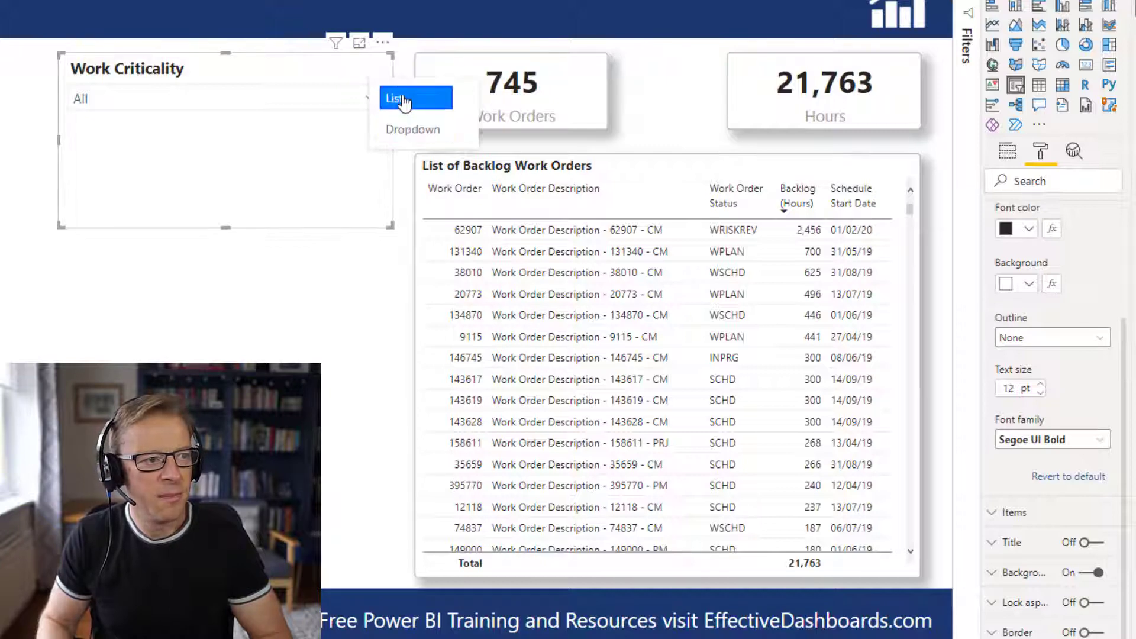
left_click(404, 101)
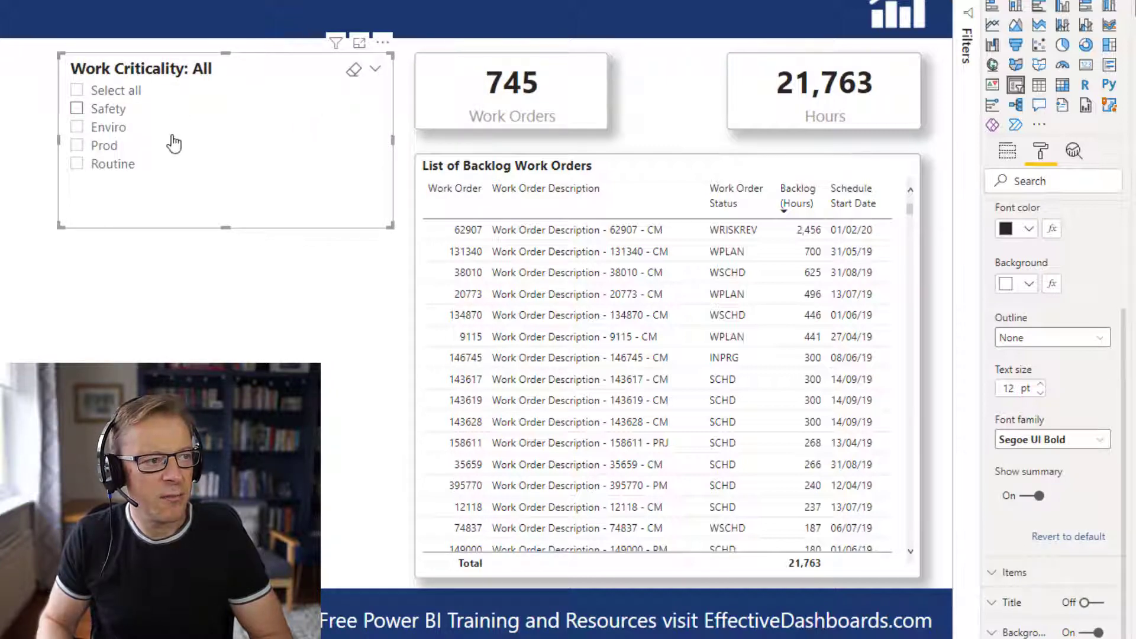
Step: Select Safety and Enviro in the slicer to test the header summary, then turn off Show summary
left_click(187, 109)
left_click(77, 128)
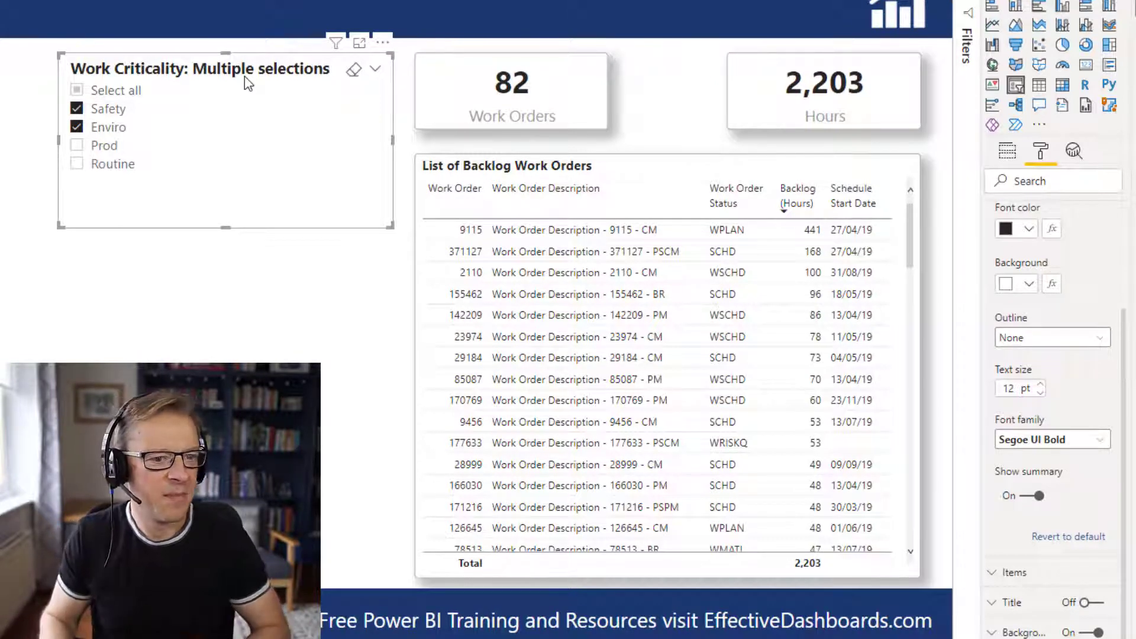
left_click(1040, 497)
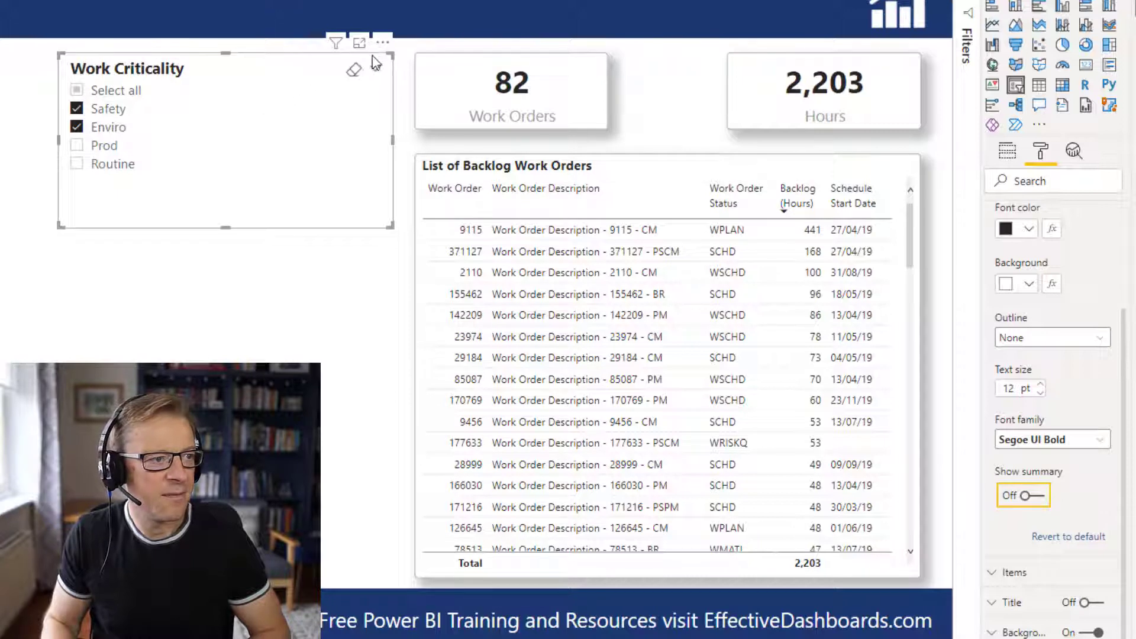
Step: Clear the Safety and Enviro selections and narrow the slicer to fit its short title
left_click(375, 74)
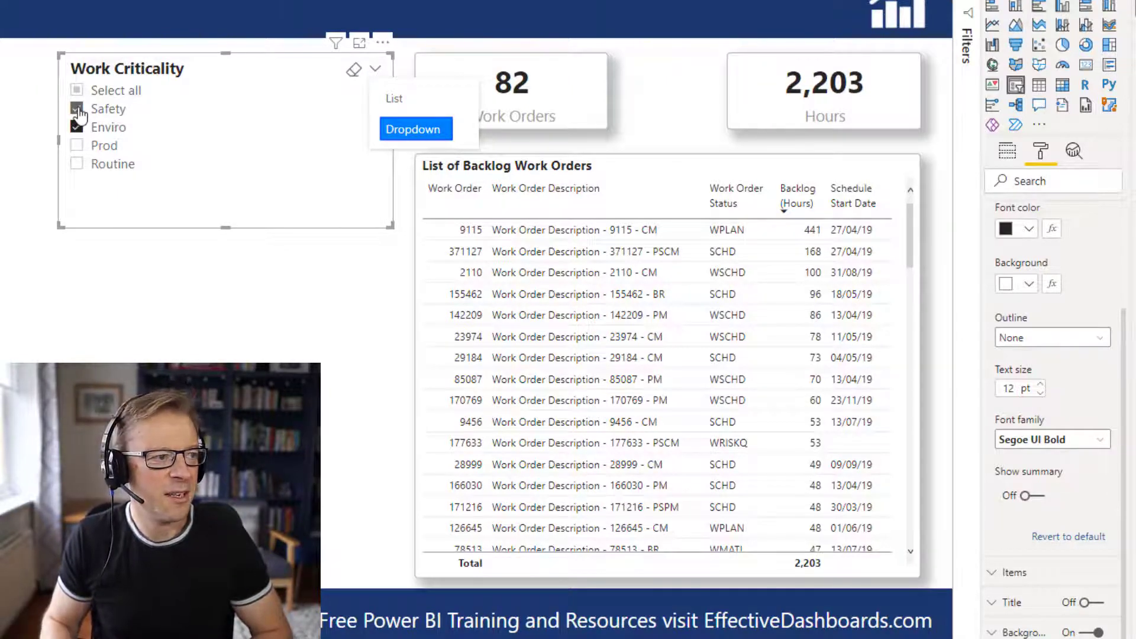
left_click(79, 125)
left_click(88, 125)
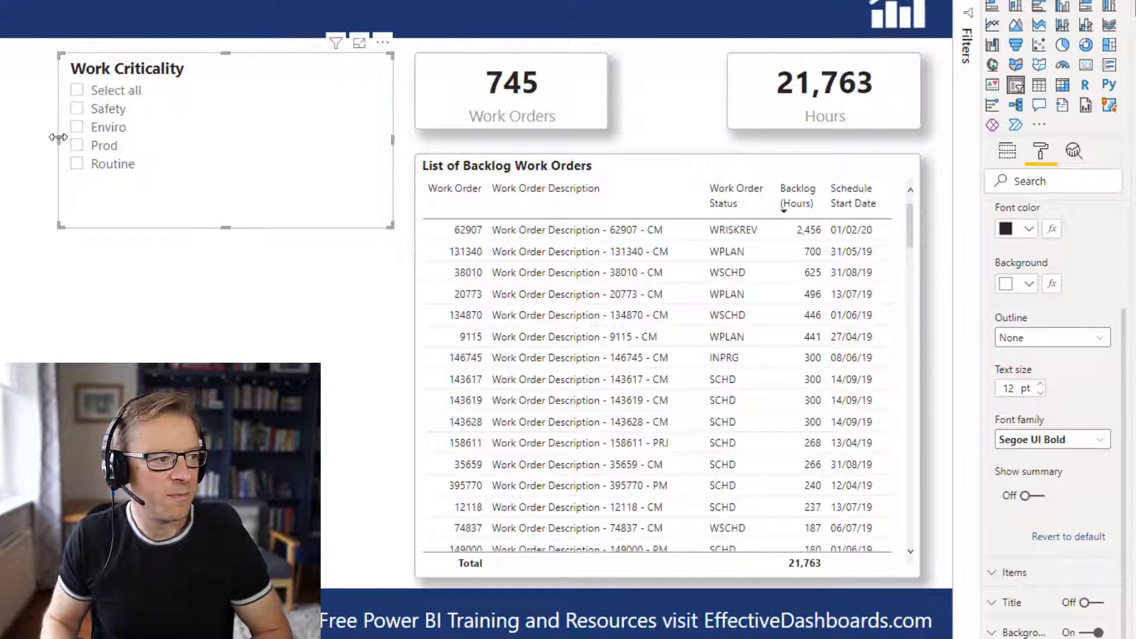
left_click_drag(153, 146, 216, 140)
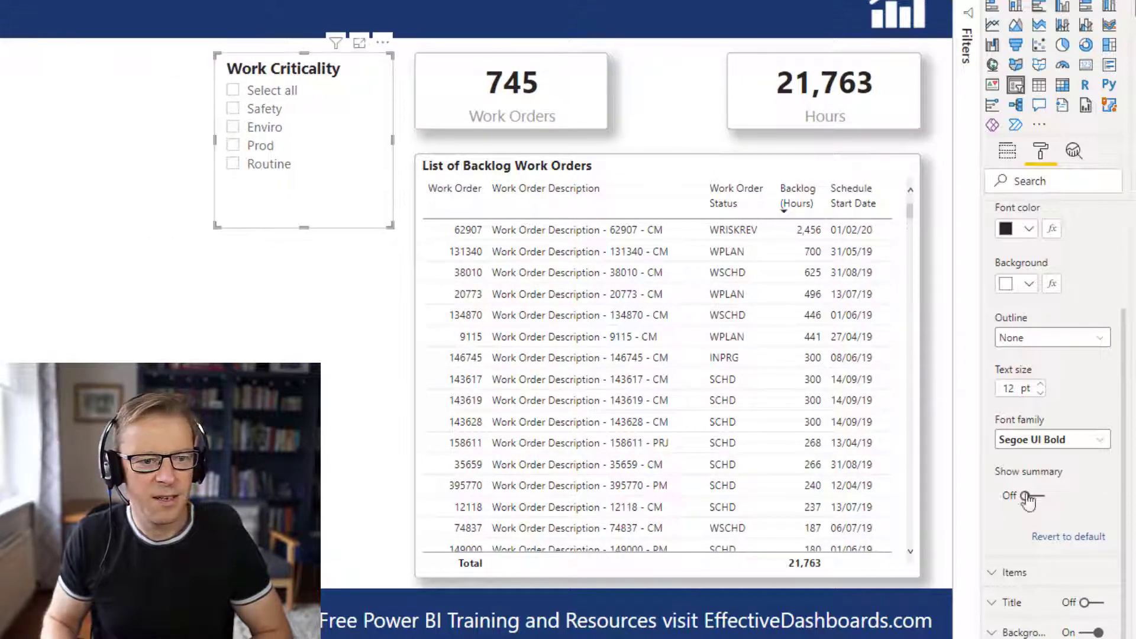
Step: Turn the slicer header off and back on
scroll(1122, 349, "up", 5)
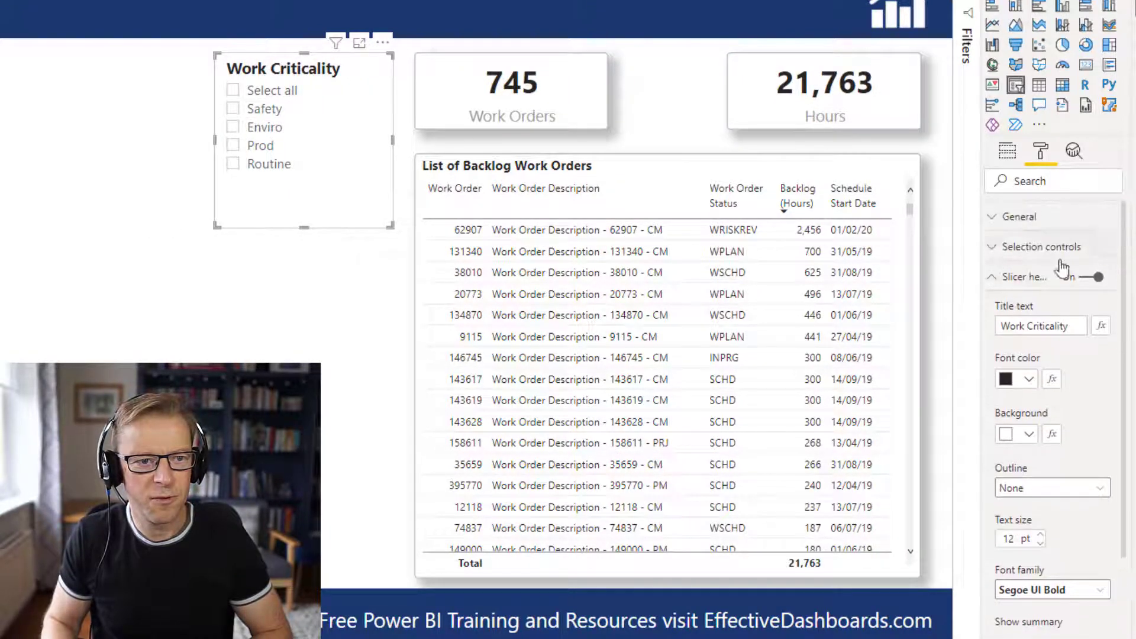
left_click(1101, 279)
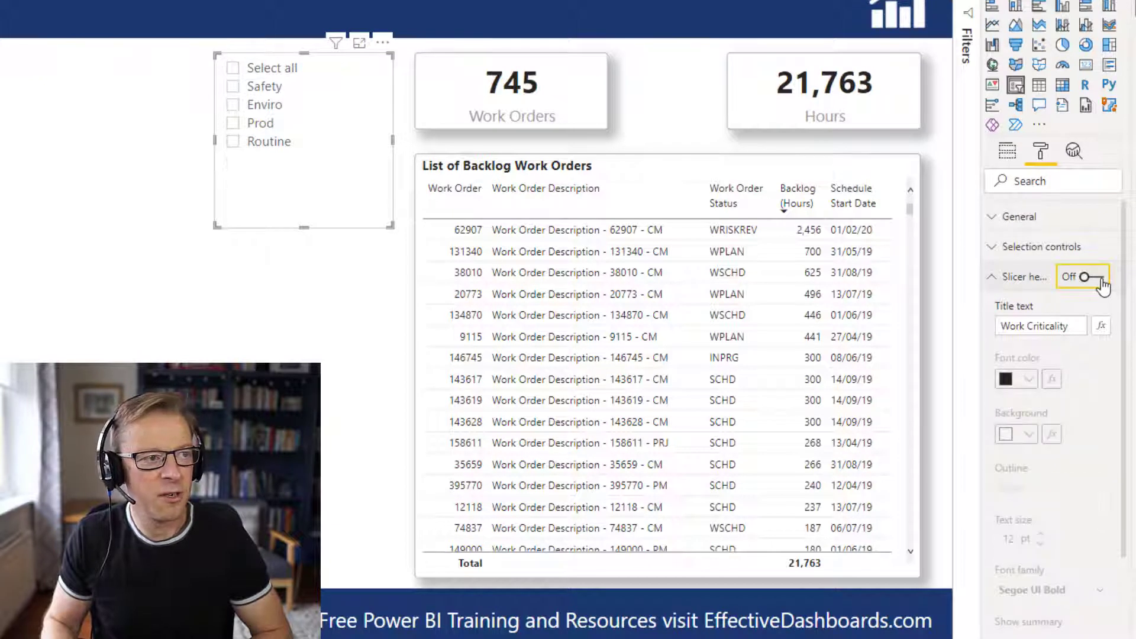
left_click(1102, 283)
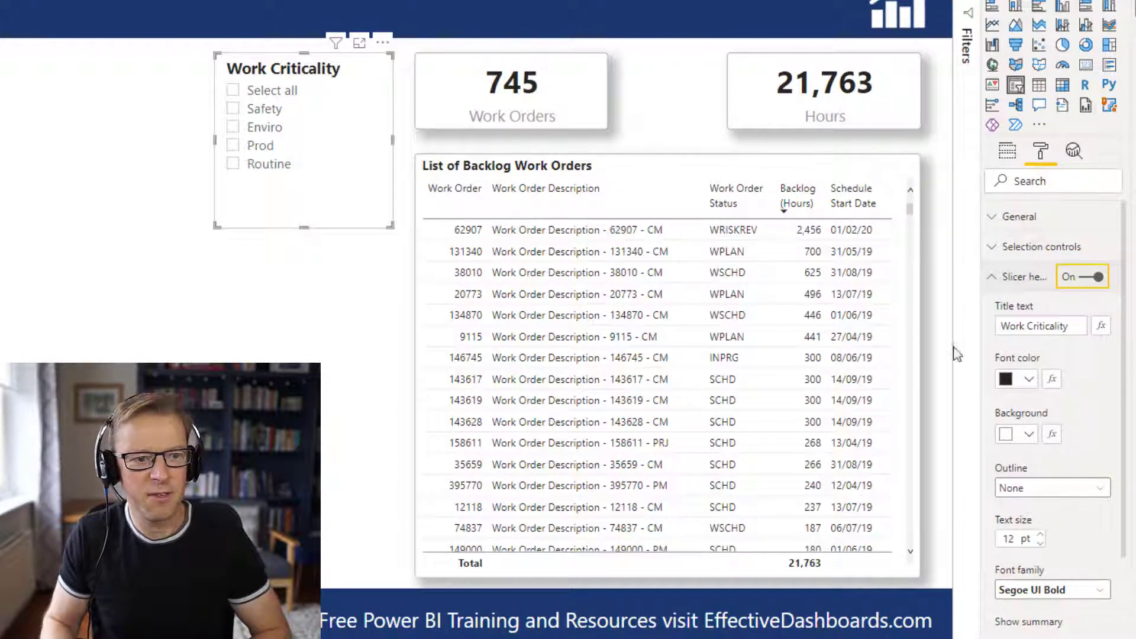
Step: Set the slicer header's text size to 10 pt
double_click(1005, 540)
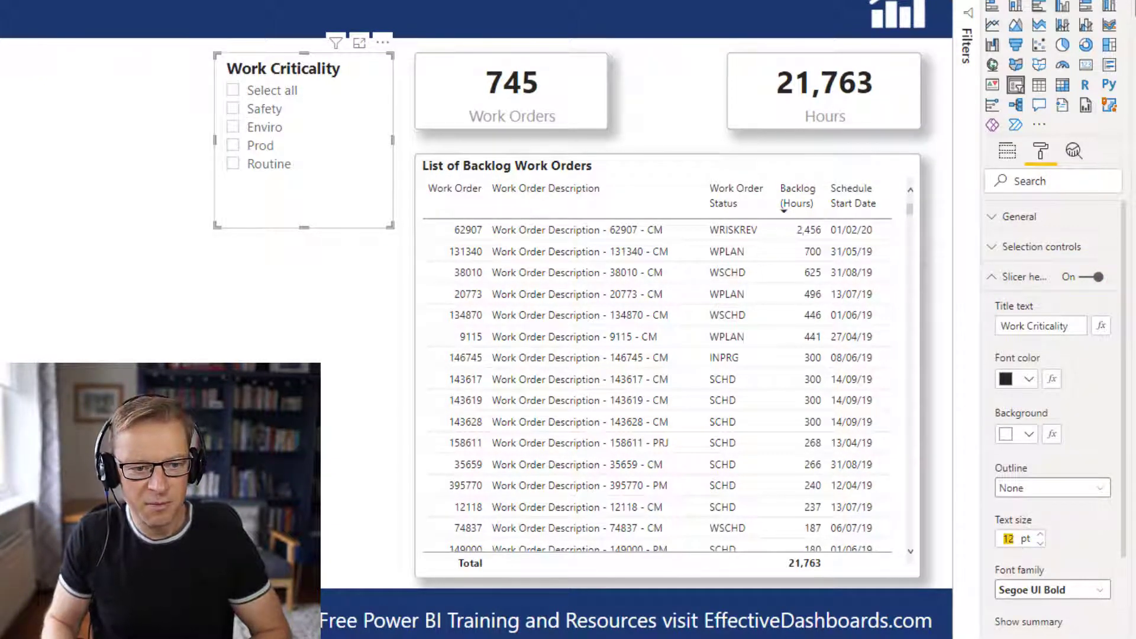
type("10")
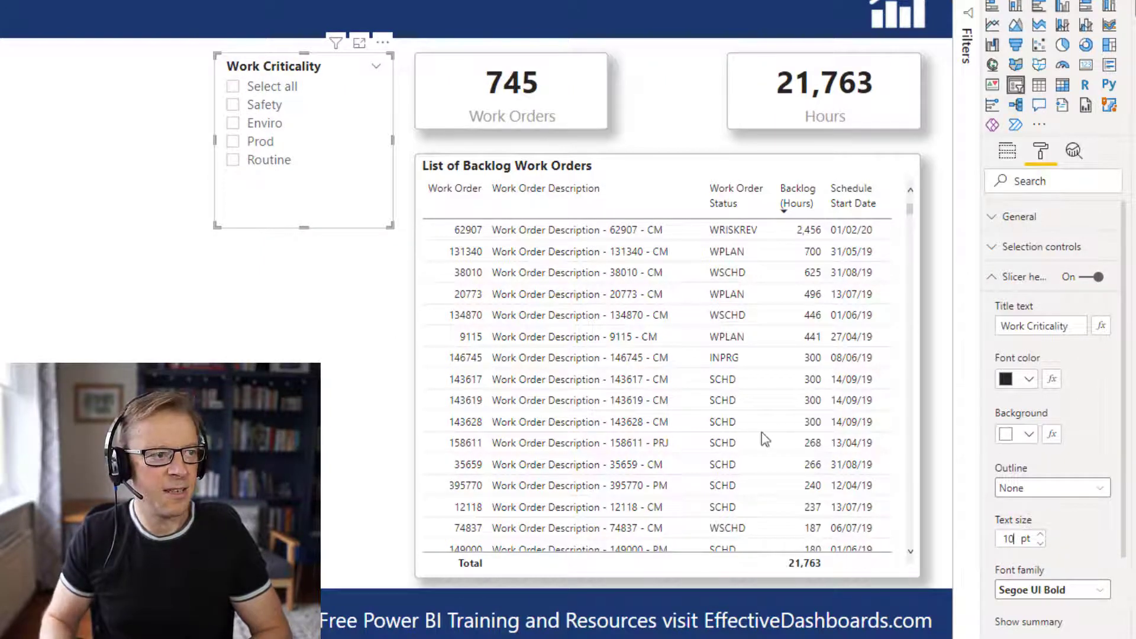
left_click(992, 280)
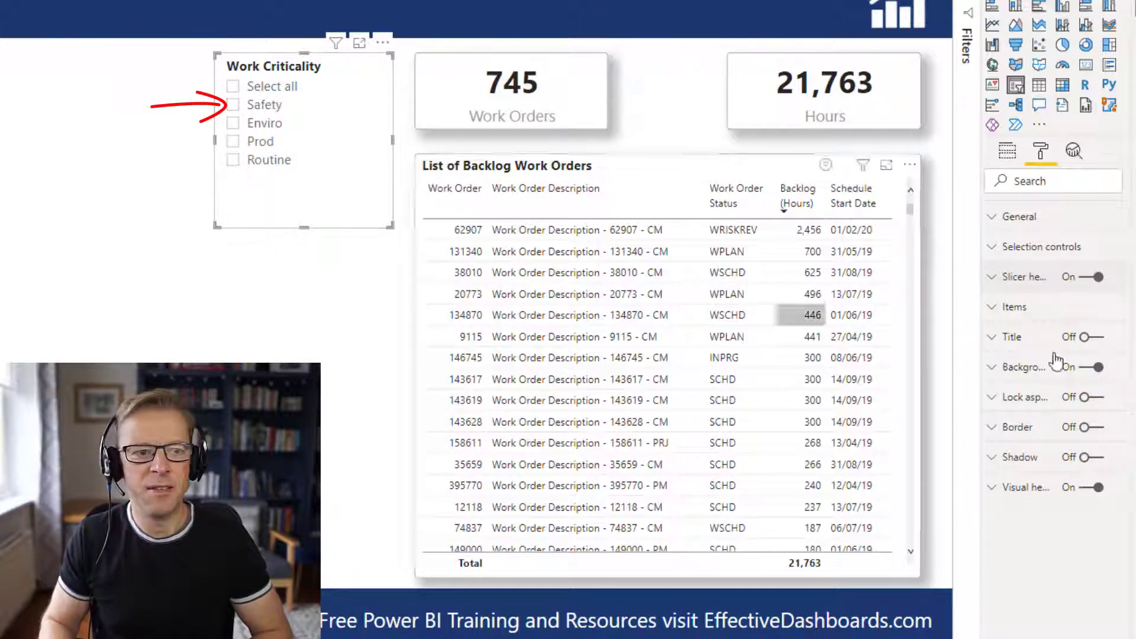
Step: Set the font color of the slicer items to a medium grey theme color
left_click(995, 309)
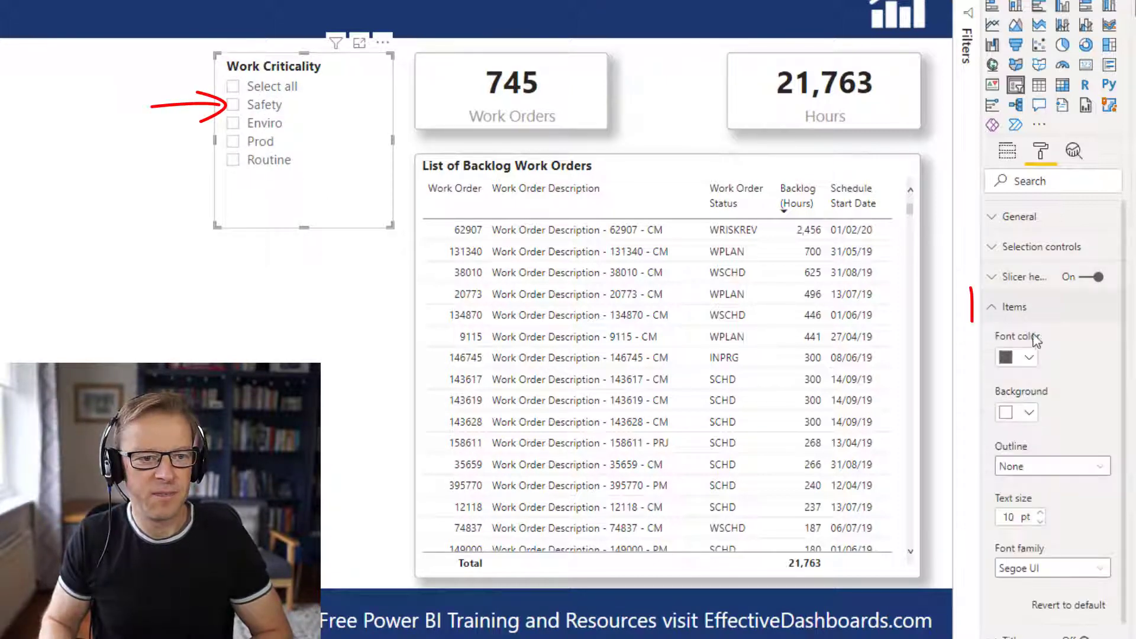
left_click(1033, 358)
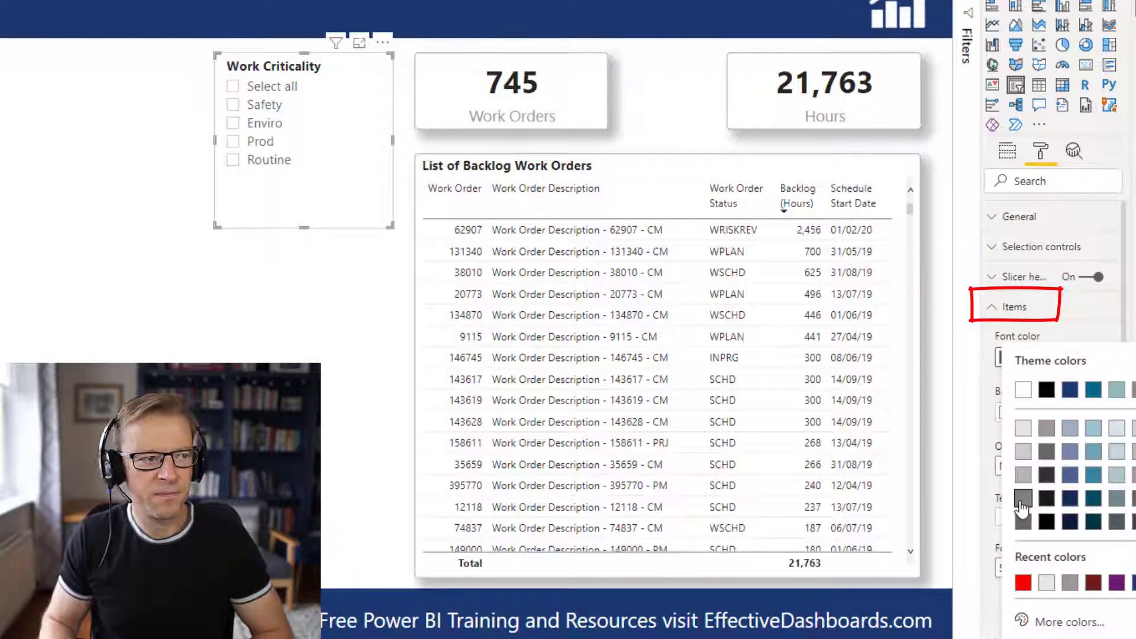
left_click(1022, 500)
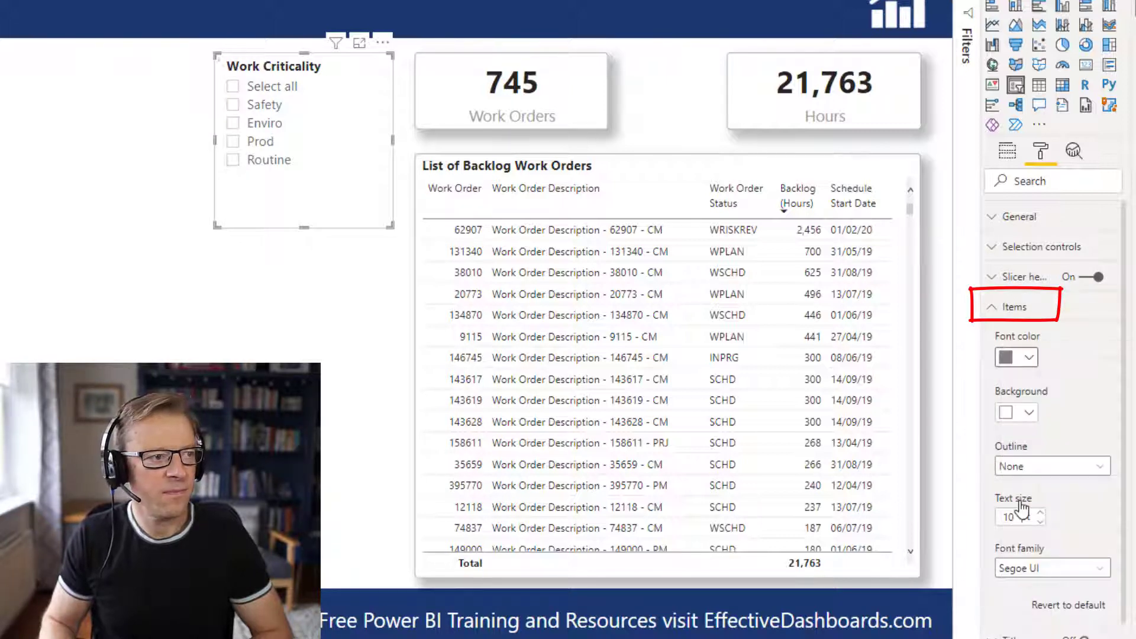
Step: Try a very light grey font color on the slicer items and return it to medium grey
left_click(1029, 358)
left_click(1023, 434)
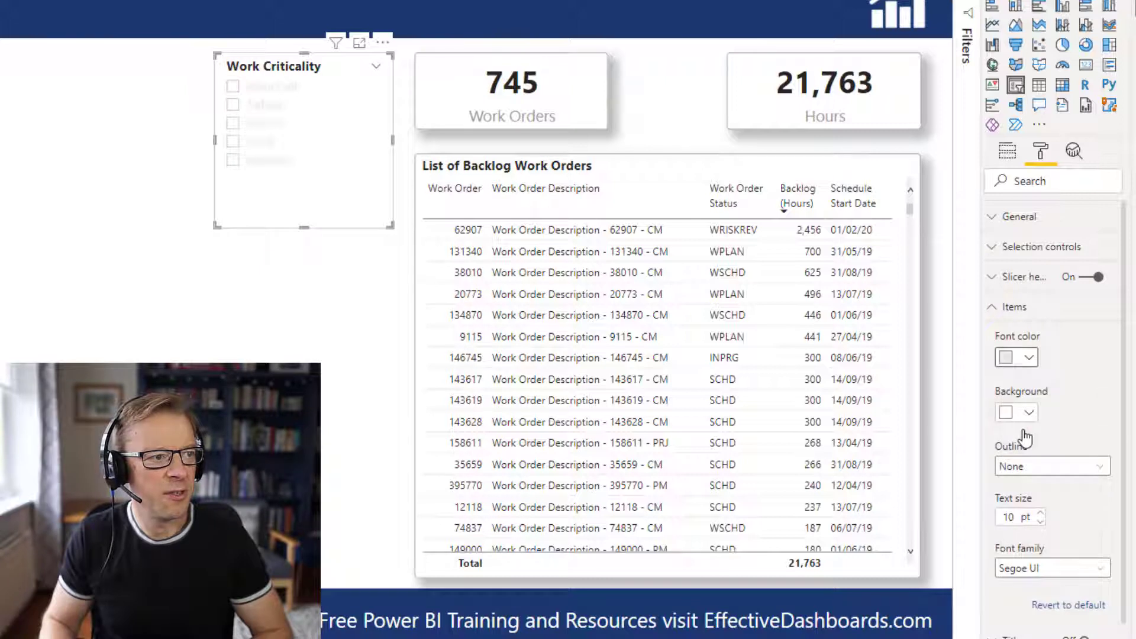
left_click(1030, 359)
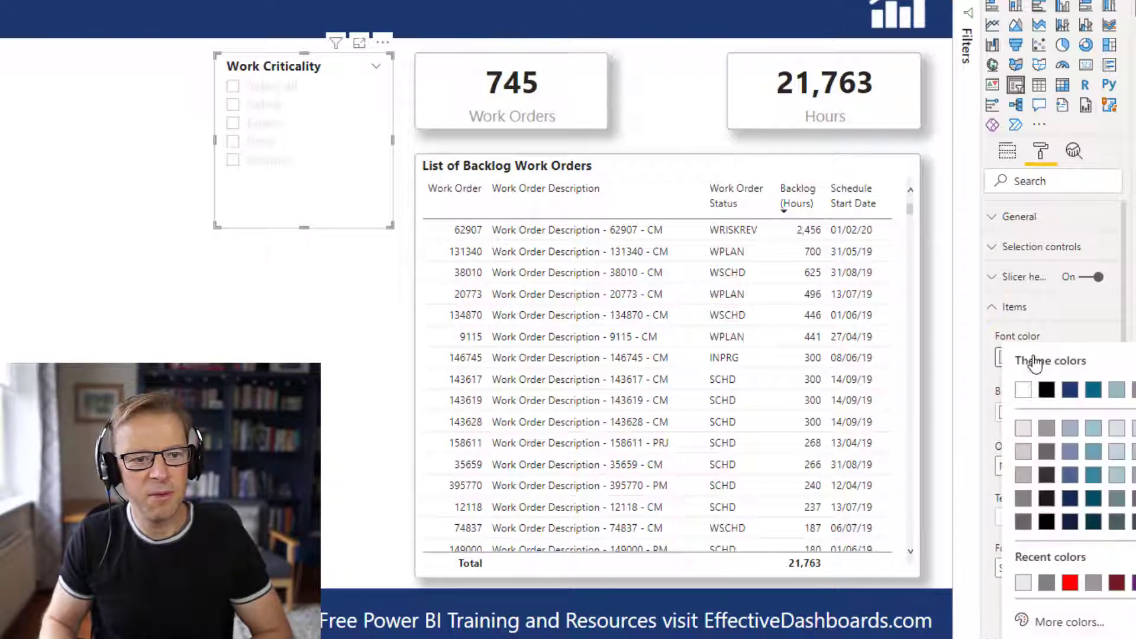
left_click(1025, 499)
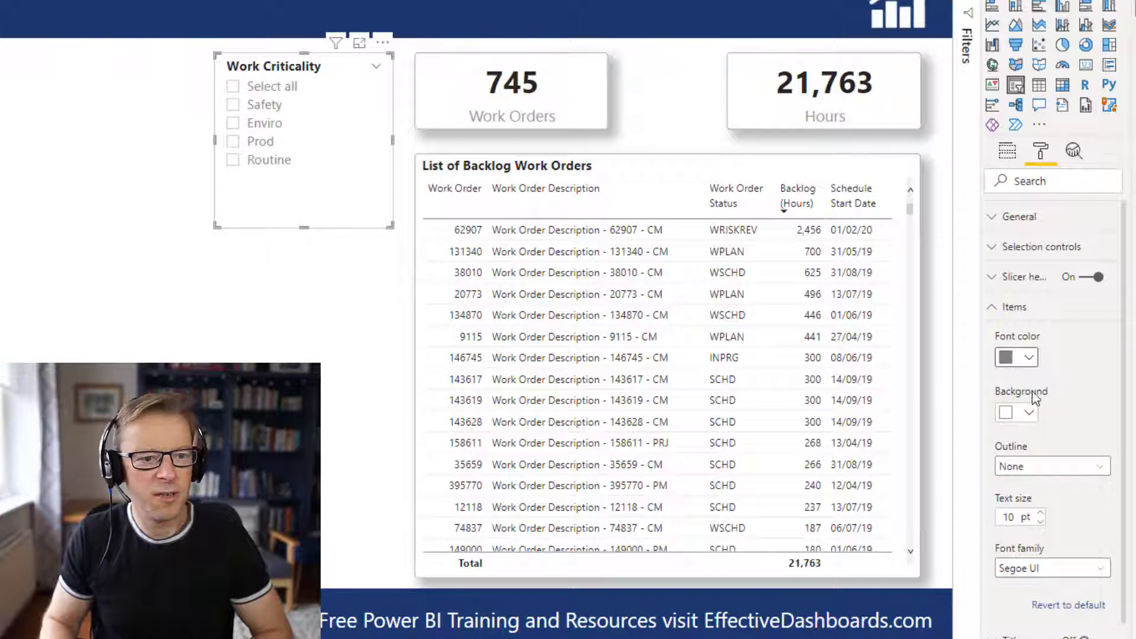
Step: Set the background color of the slicer items to black
left_click(1032, 414)
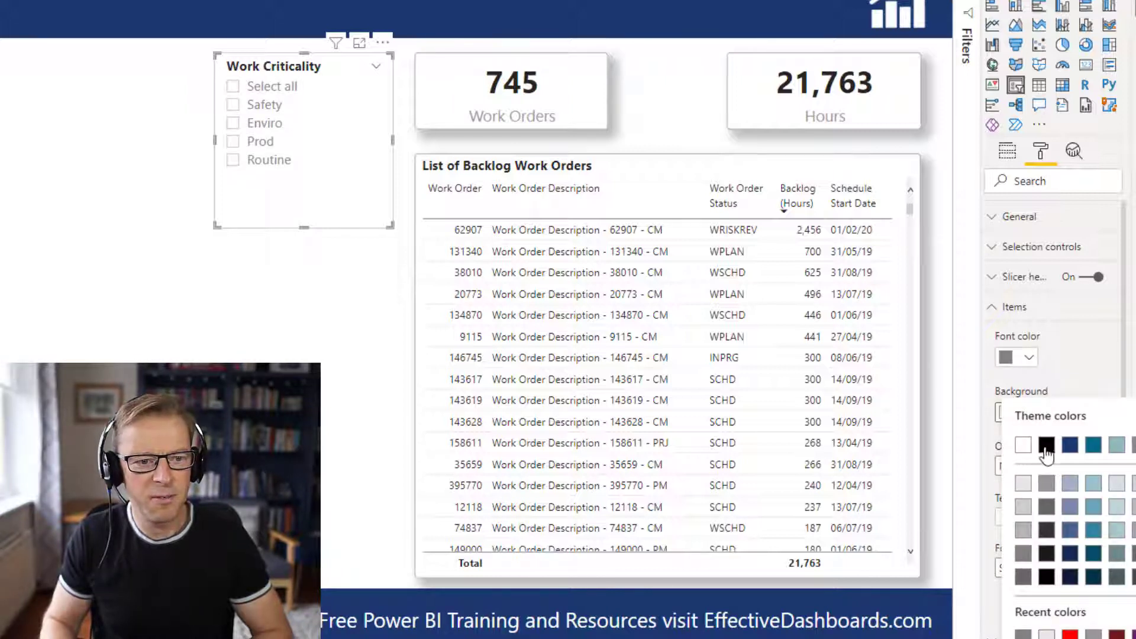
left_click(1047, 446)
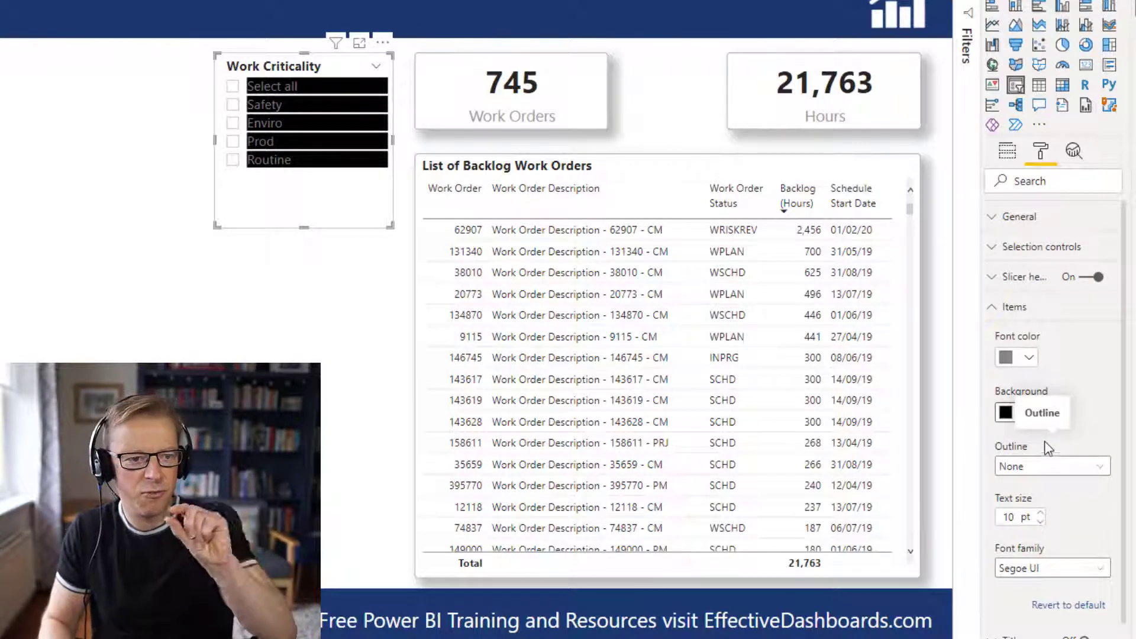
Step: Revert the formatting of the slicer items to default
left_click(1065, 606)
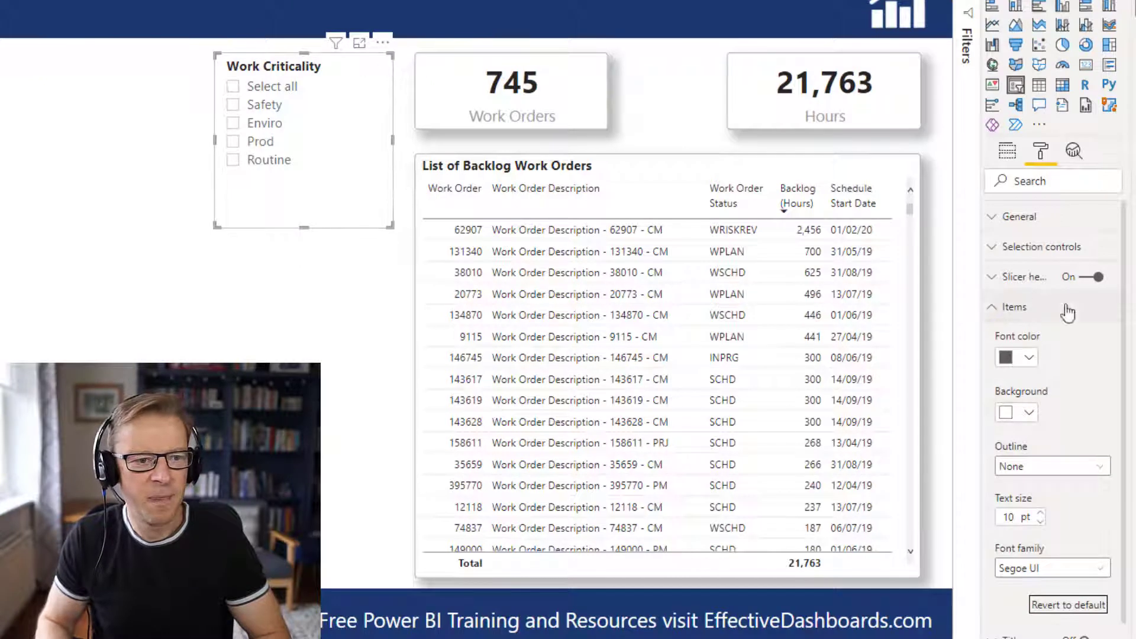
left_click(998, 307)
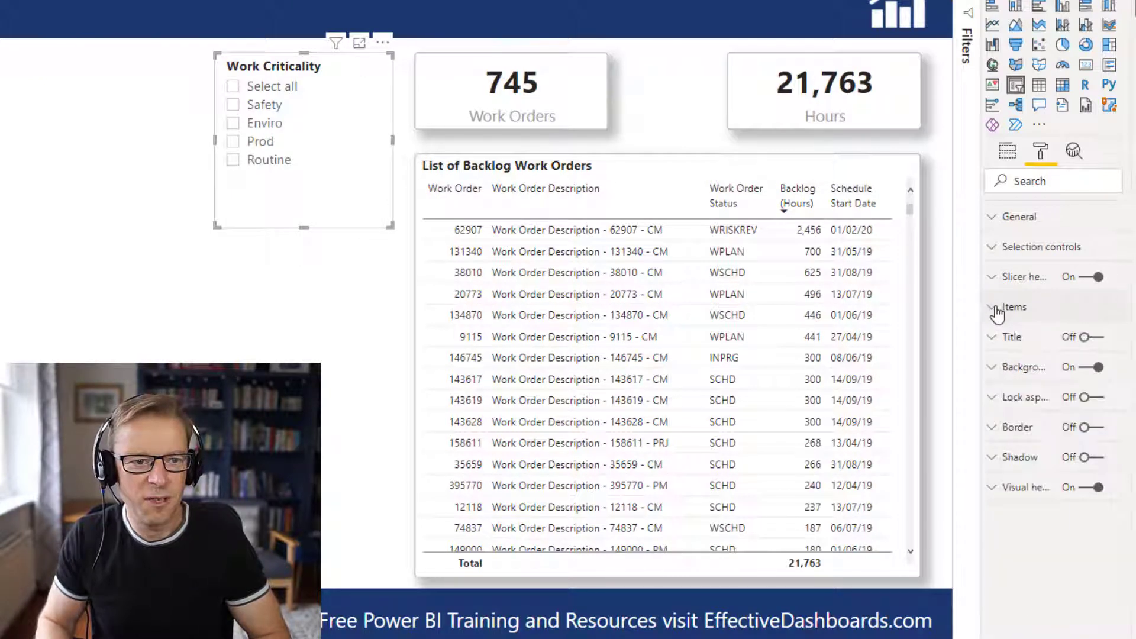
Step: Turn on the slicer's title and set its text to "Work Orders"
left_click(1089, 337)
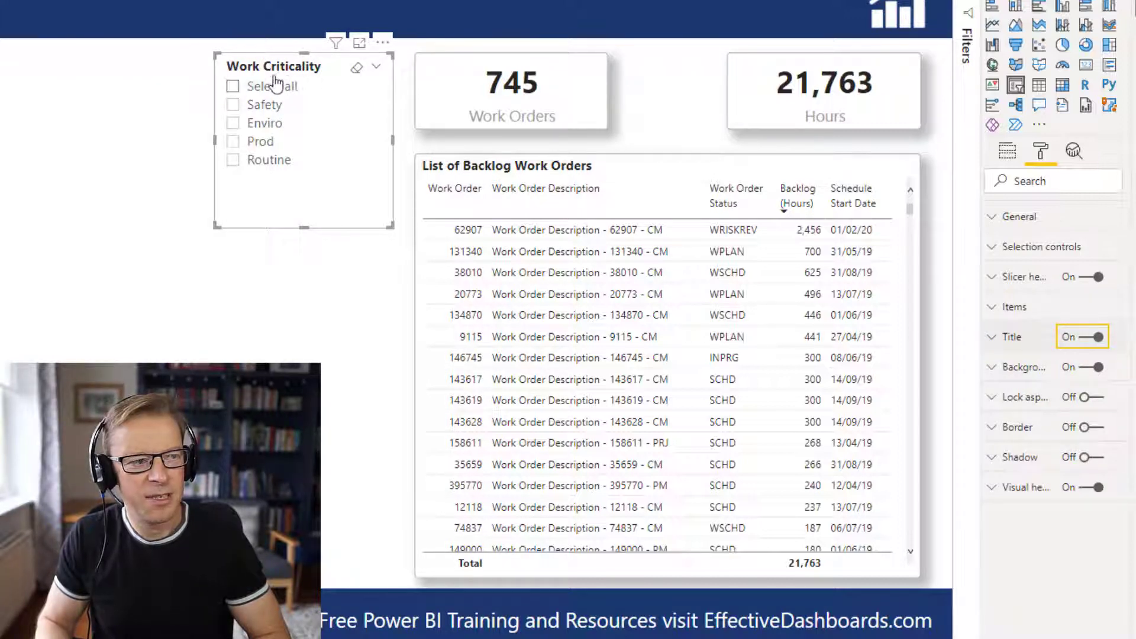
left_click(1010, 337)
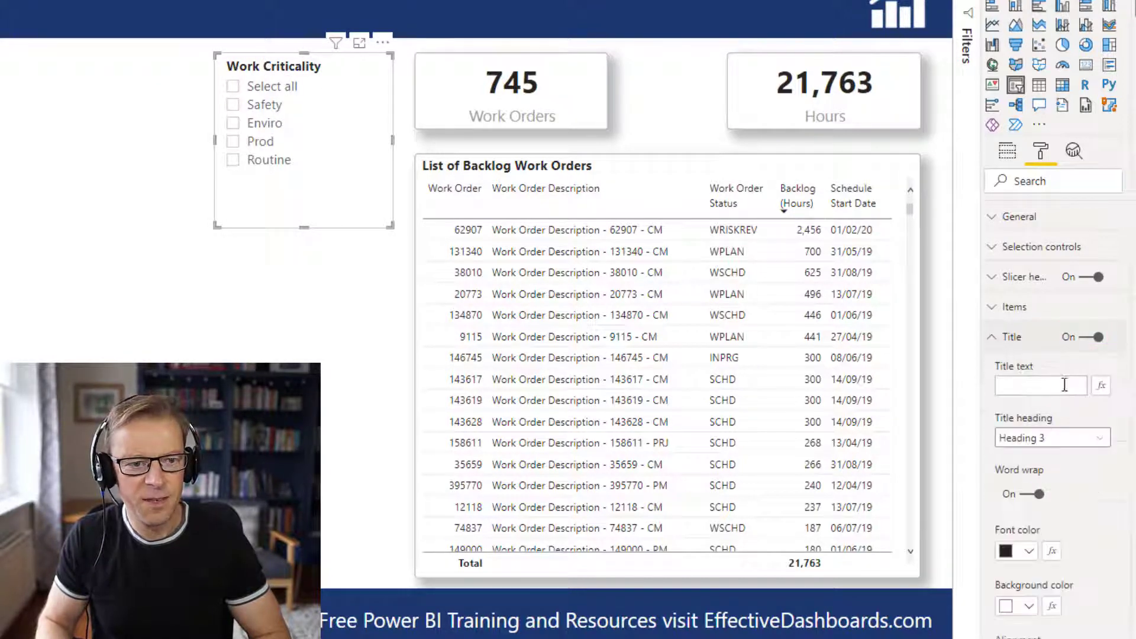
left_click(1061, 387)
type("S")
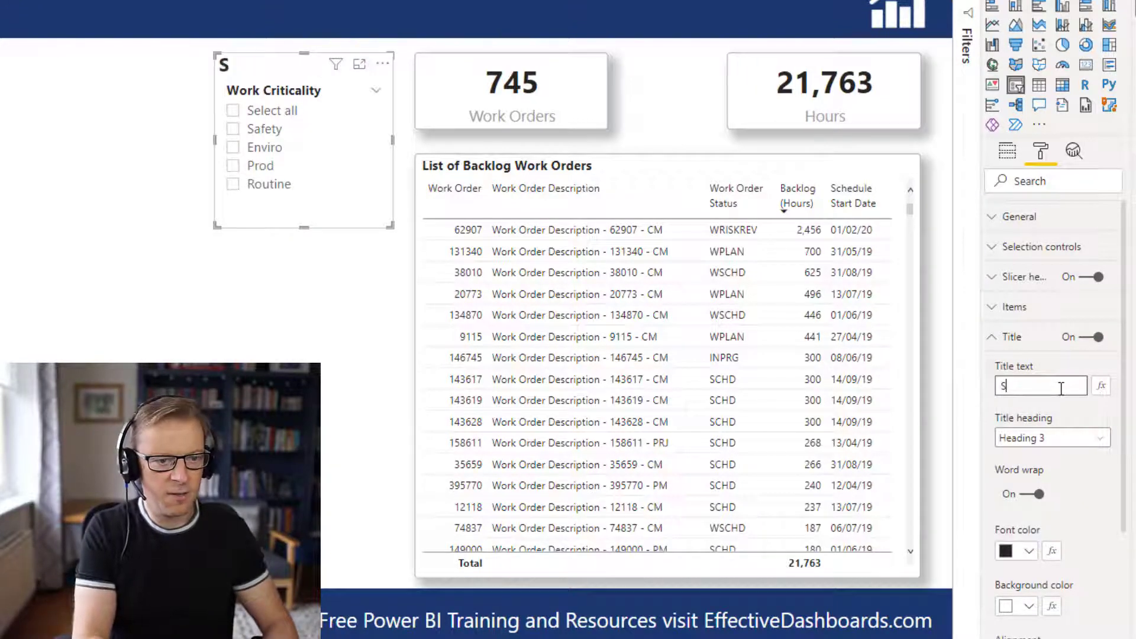
key("BackSpace")
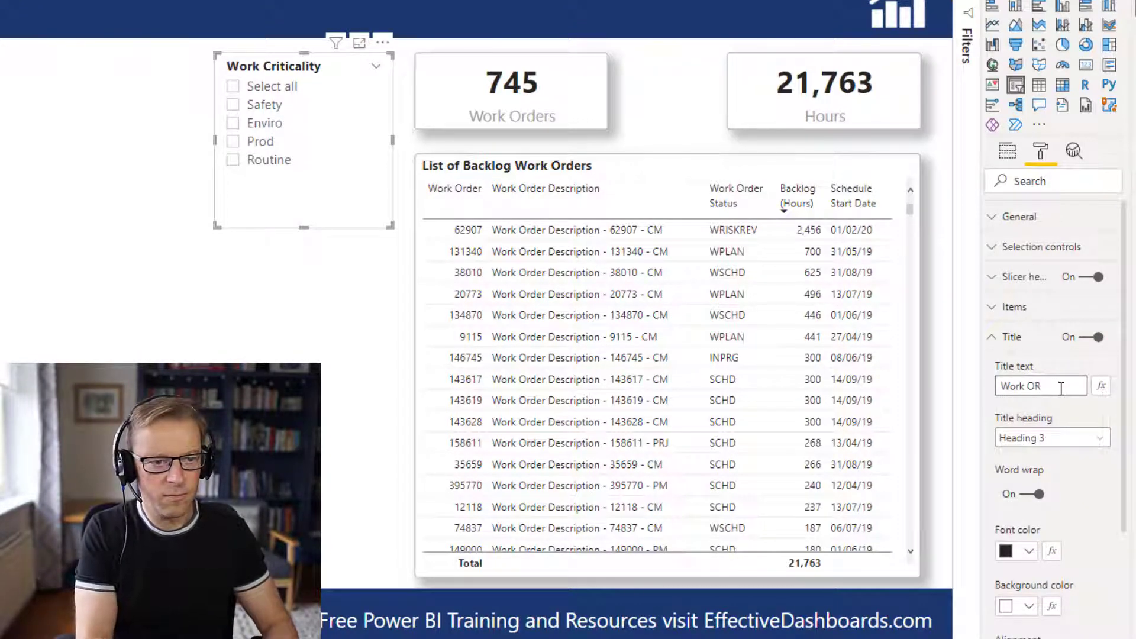
type("Work Orders")
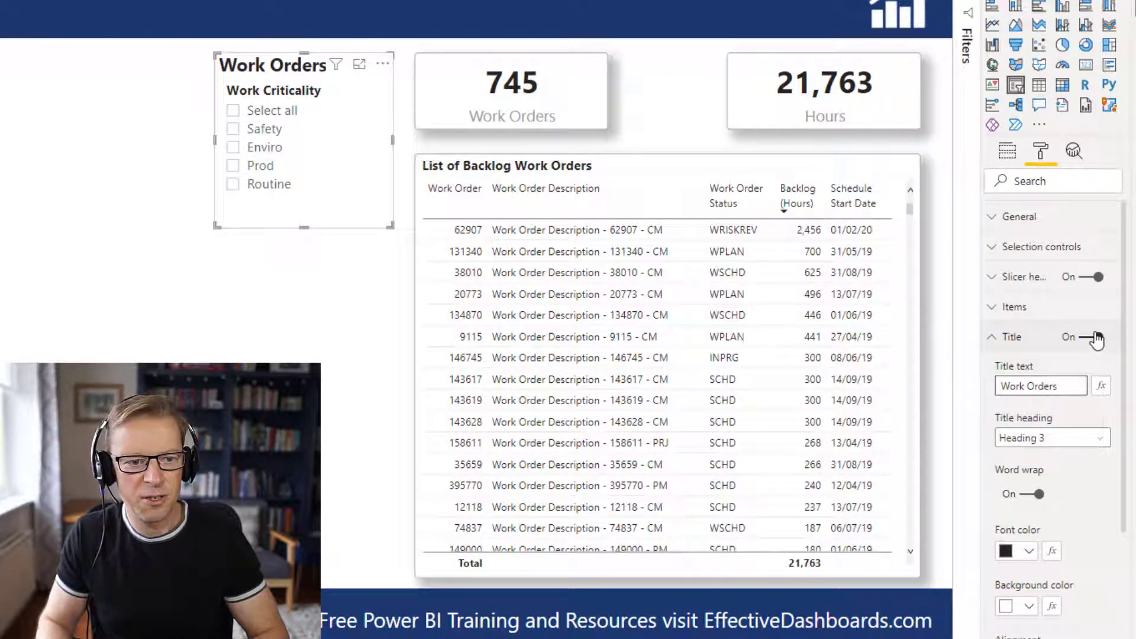
Step: Look through the title formatting options and turn the slicer's title off
scroll(1124, 374, "down", 5)
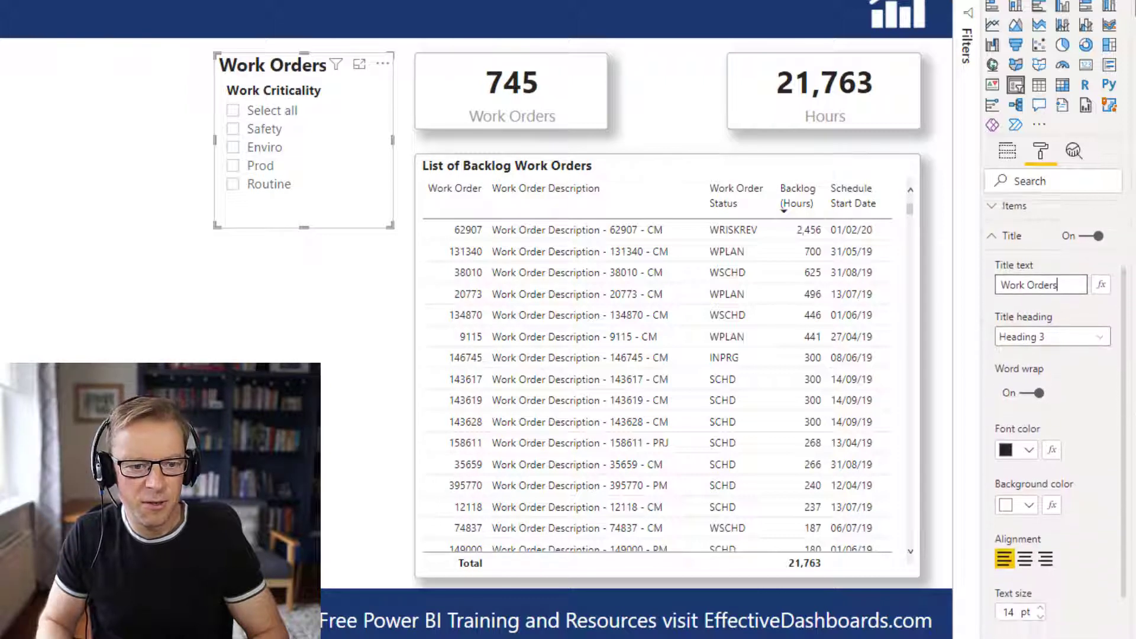
scroll(1053, 419, "up", 1)
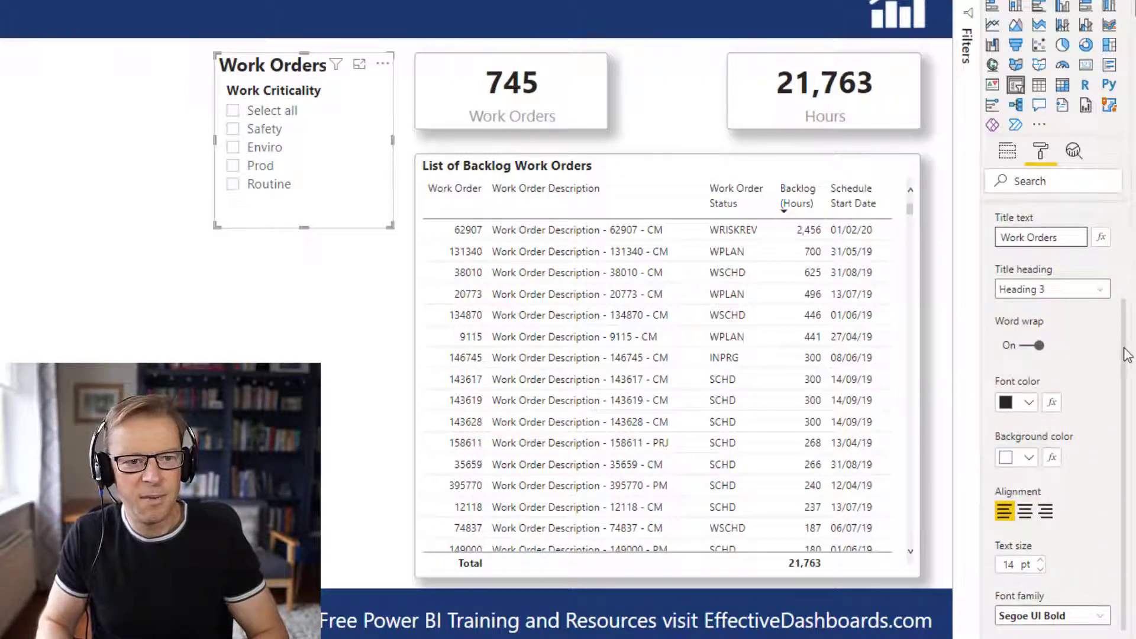
left_click_drag(1126, 338, 1126, 333)
scroll(1129, 340, "up", 4)
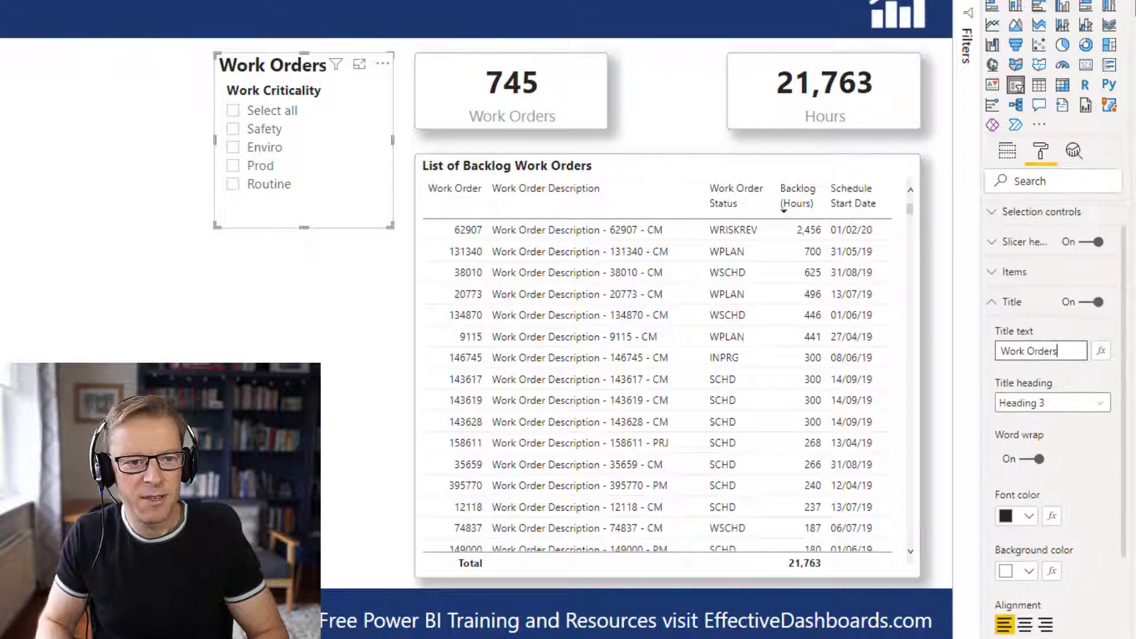
left_click(1091, 310)
left_click(1007, 318)
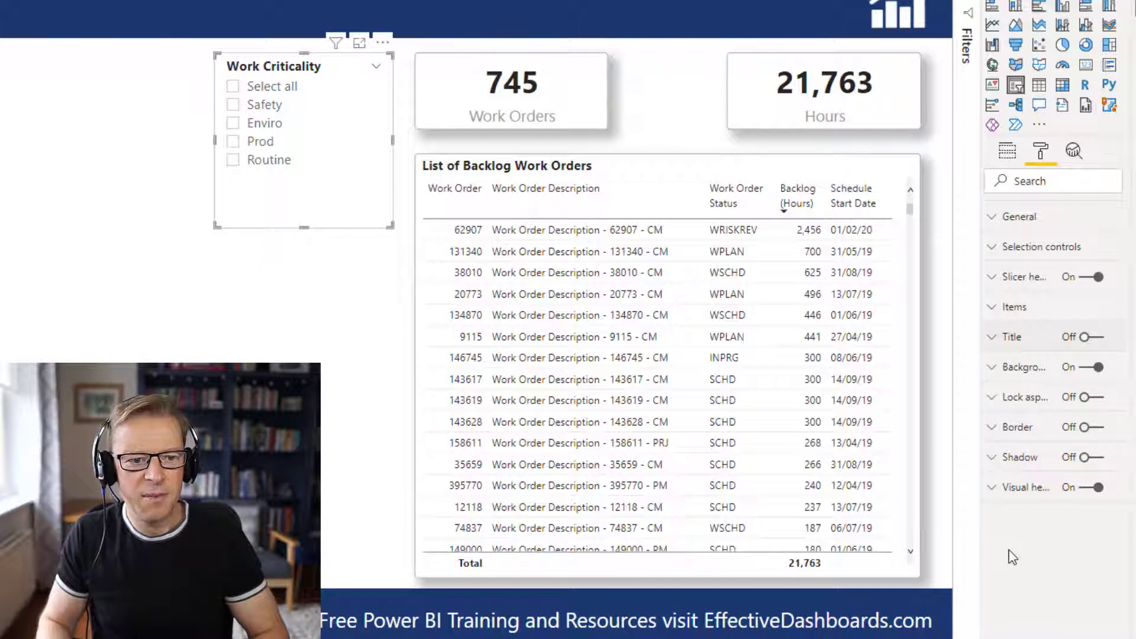
left_click(998, 370)
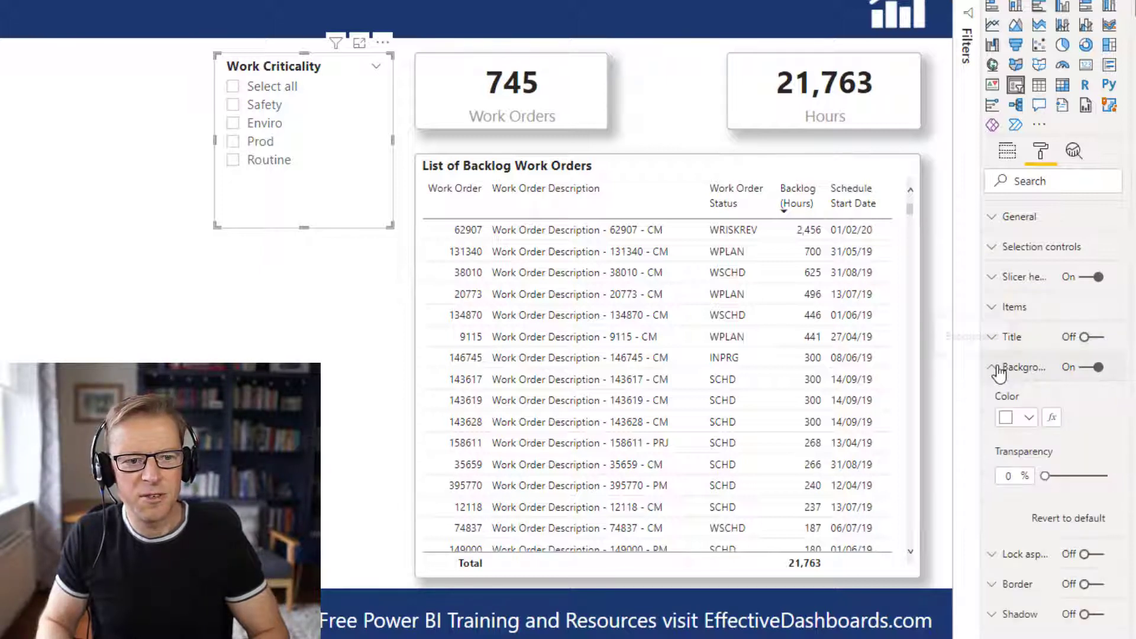
left_click(999, 370)
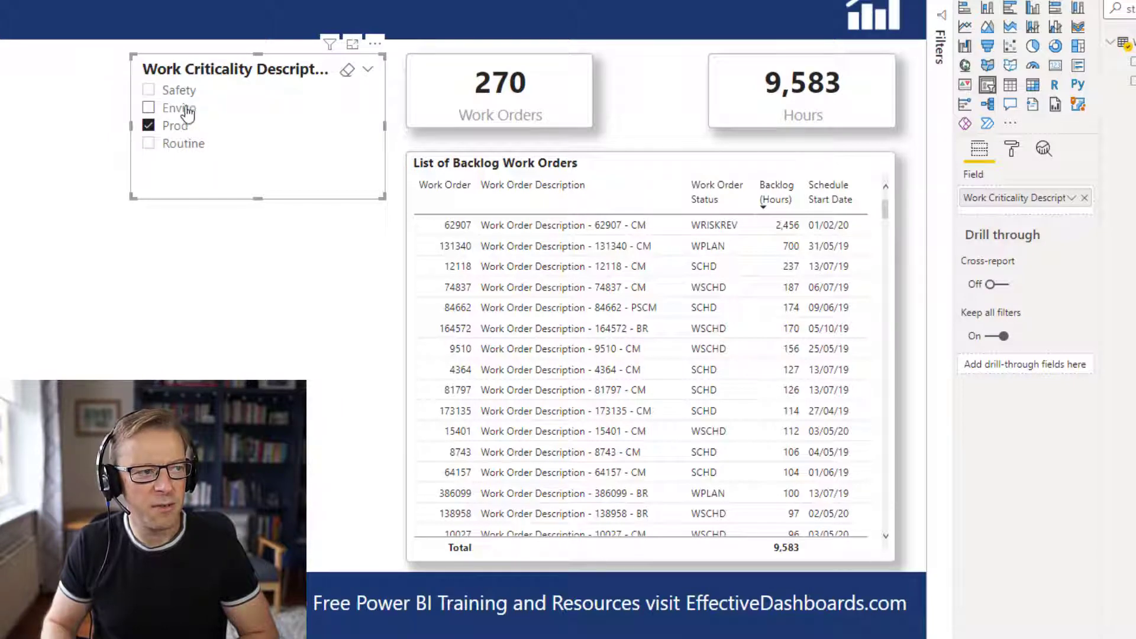
Step: Open the slicer's General format settings, and switch the slicer to a dropdown and back to a list
left_click(1012, 150)
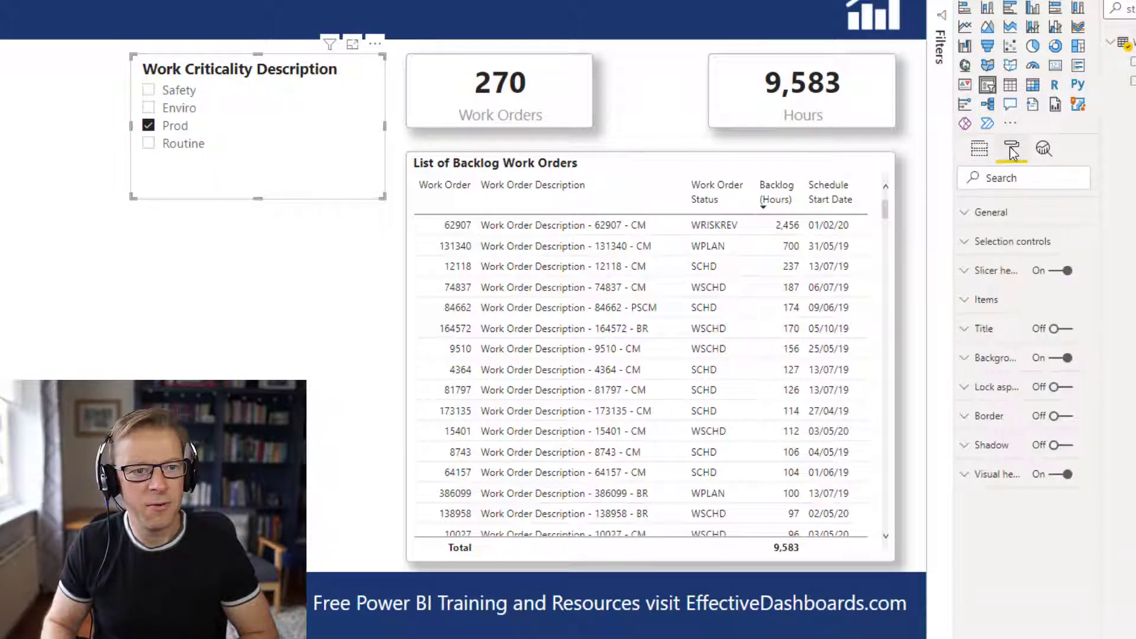
left_click(994, 215)
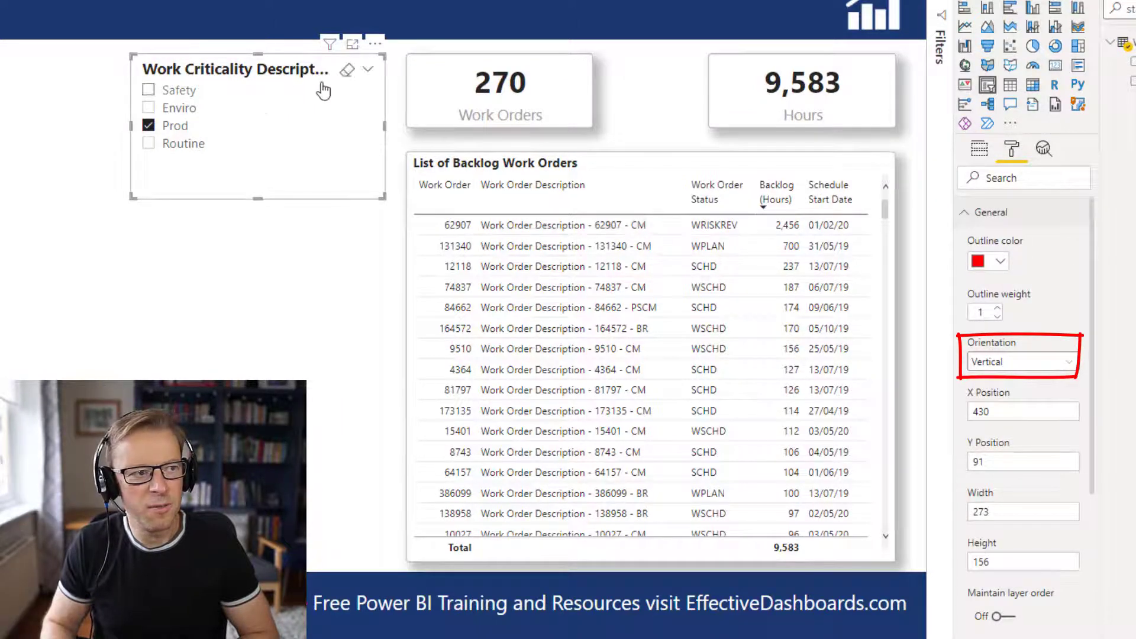
left_click(368, 70)
left_click(397, 131)
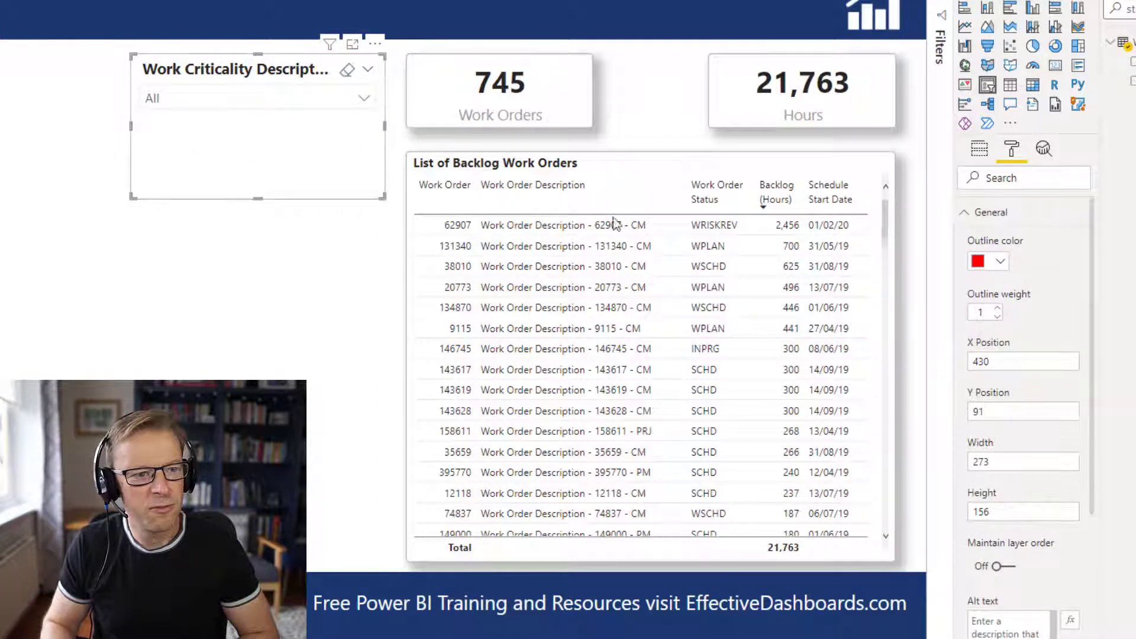
left_click(367, 71)
left_click(389, 100)
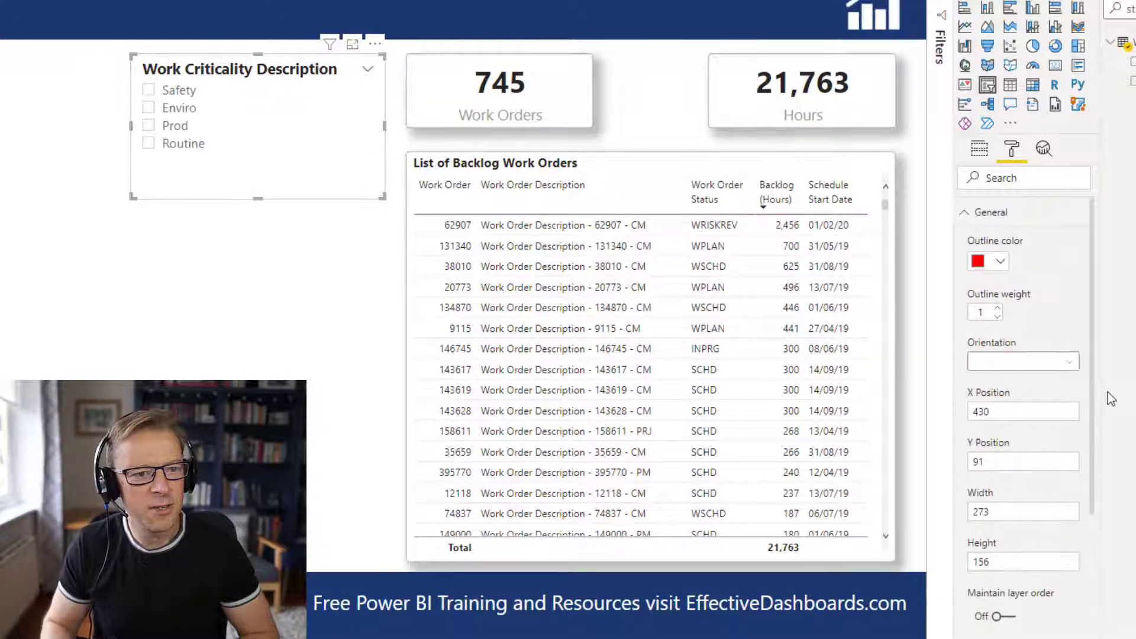
Step: Set the slicer's orientation to Horizontal and make it responsive so the items show as tiles
left_click(1011, 370)
left_click(1013, 398)
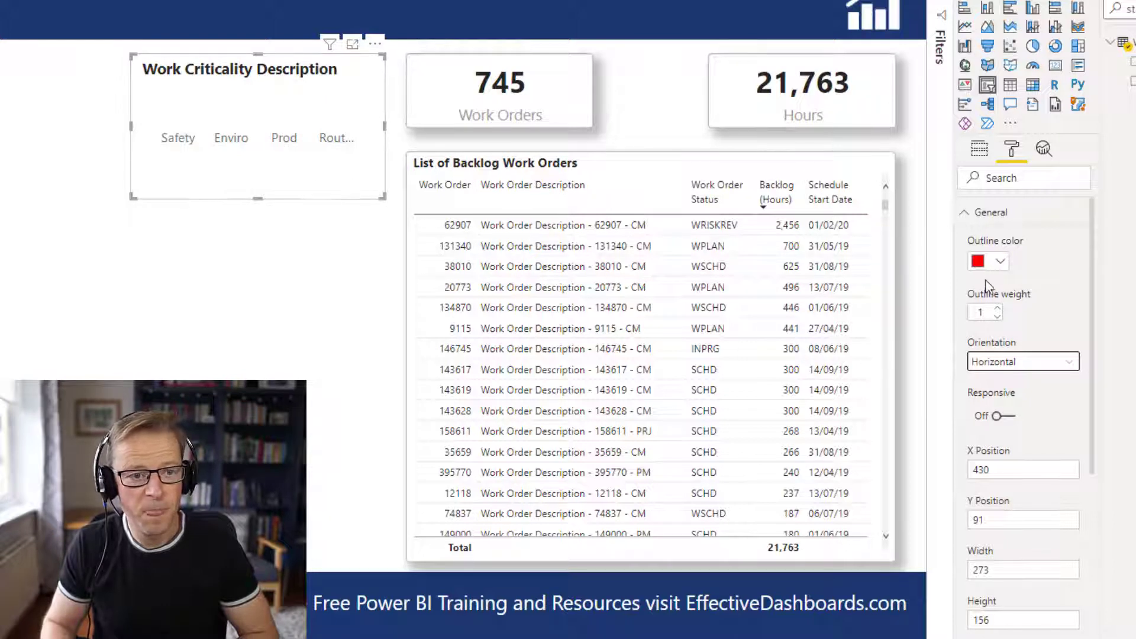
left_click(1007, 416)
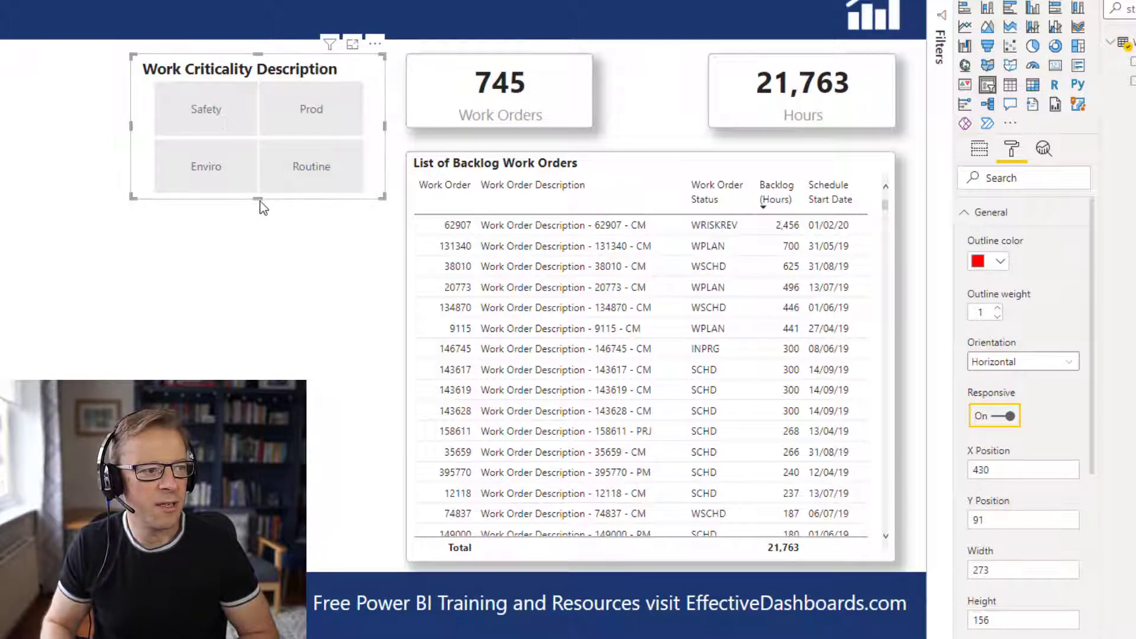
Step: Resize the tile slicer to a single row about 336 wide and 88 high, and deselect it
left_click_drag(260, 201, 261, 151)
left_click_drag(131, 102, 71, 101)
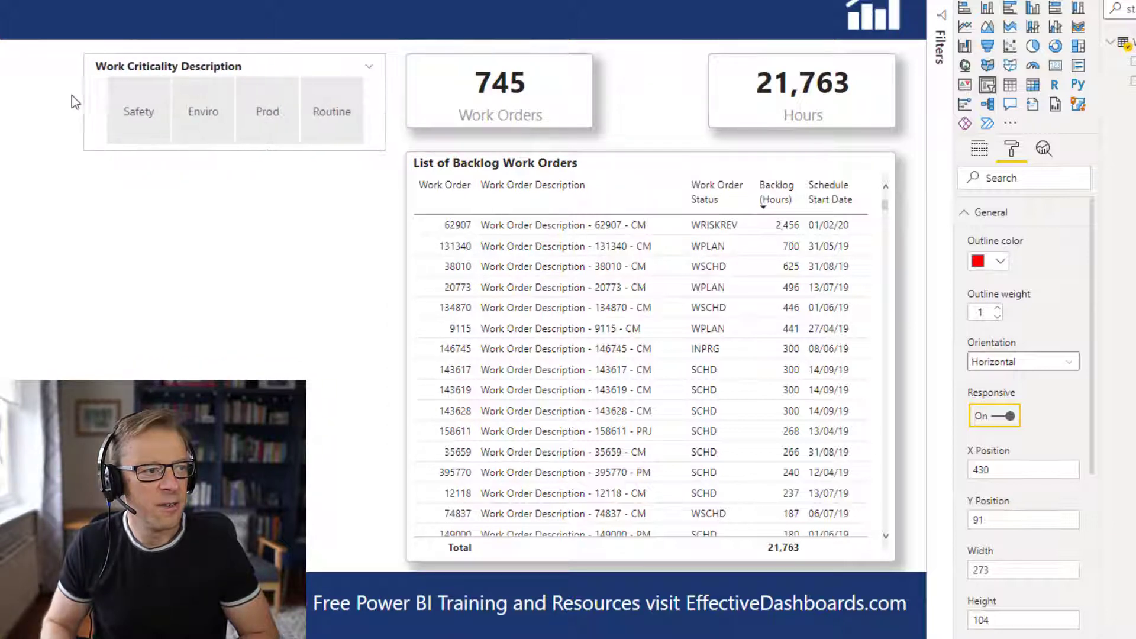
left_click_drag(232, 150, 233, 135)
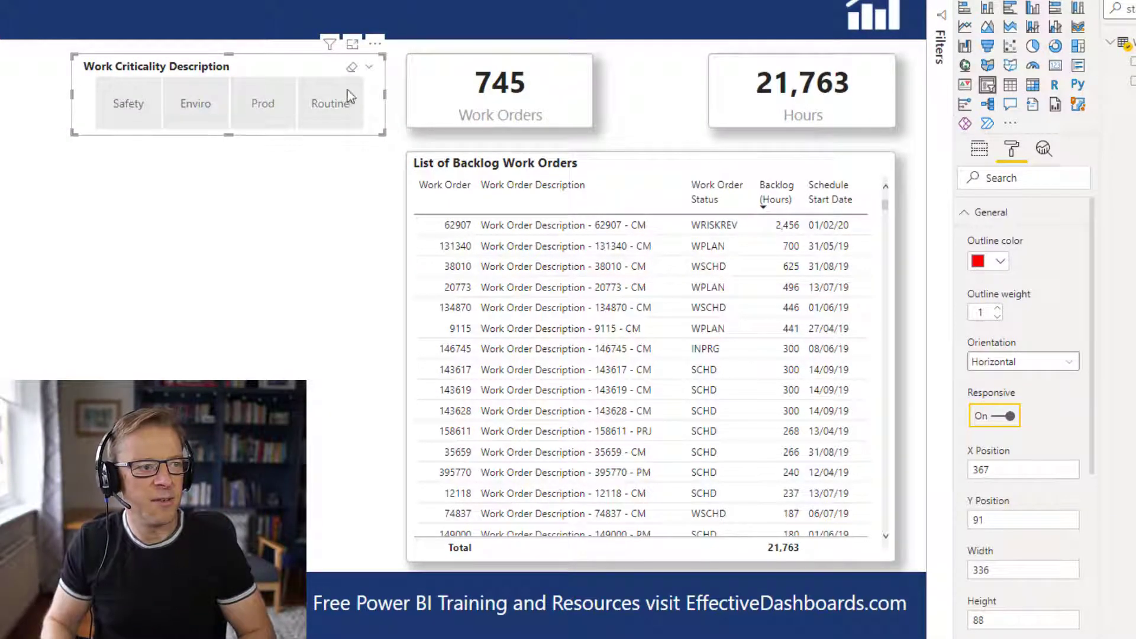
left_click(233, 144)
Step: Filter the report by the Safety and Enviro tiles of the slicer, and toggle Safety again
left_click(127, 105)
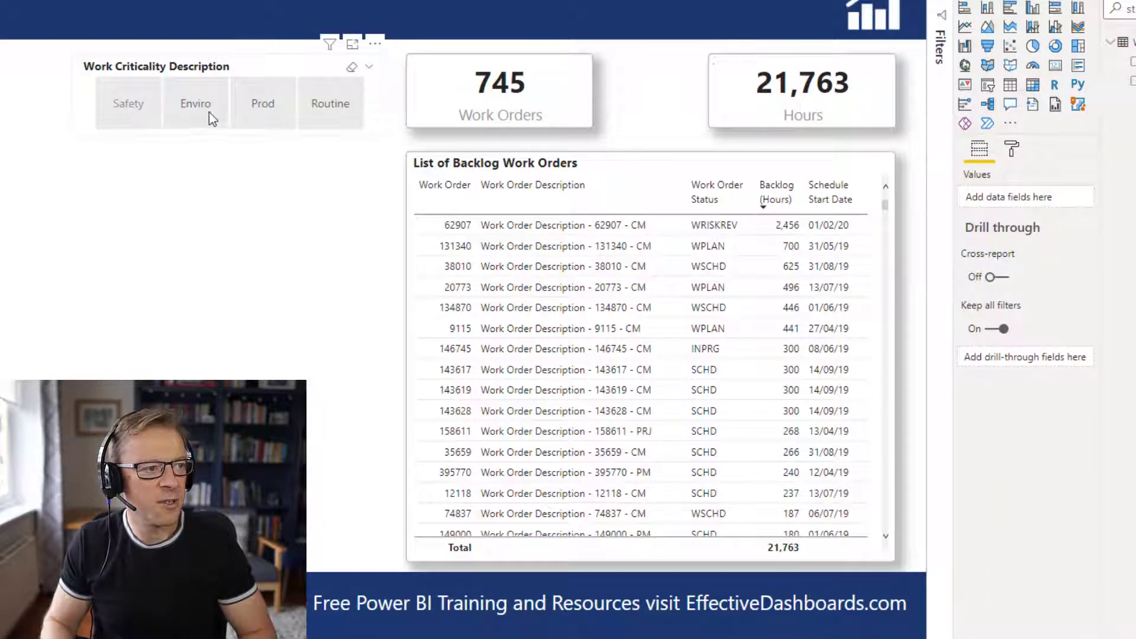
left_click(195, 107, "ctrl")
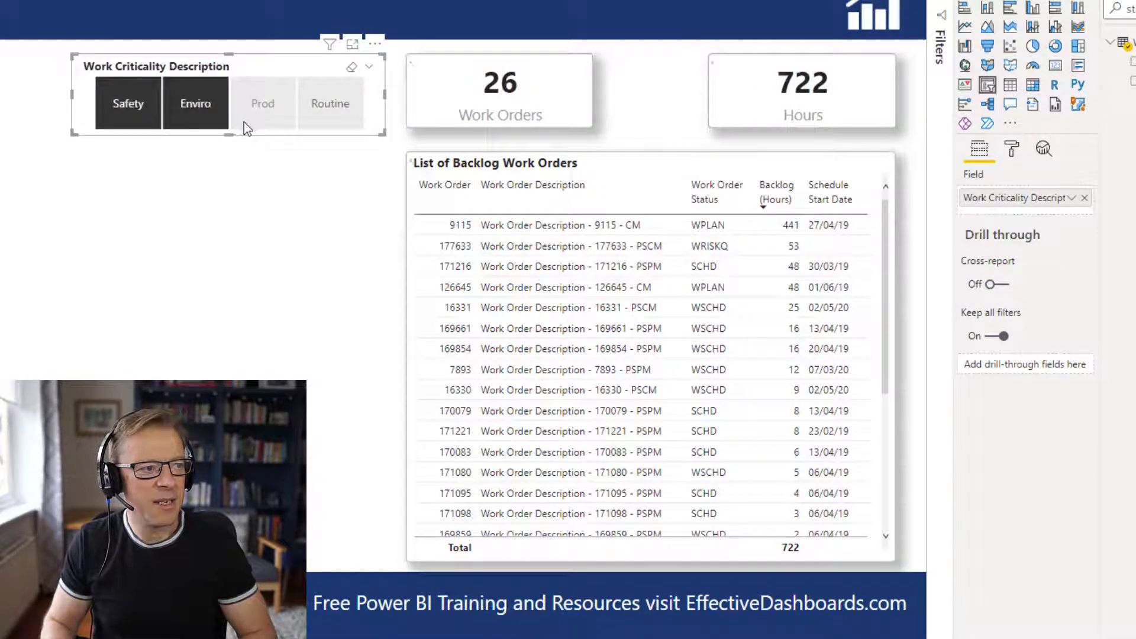
left_click(147, 102)
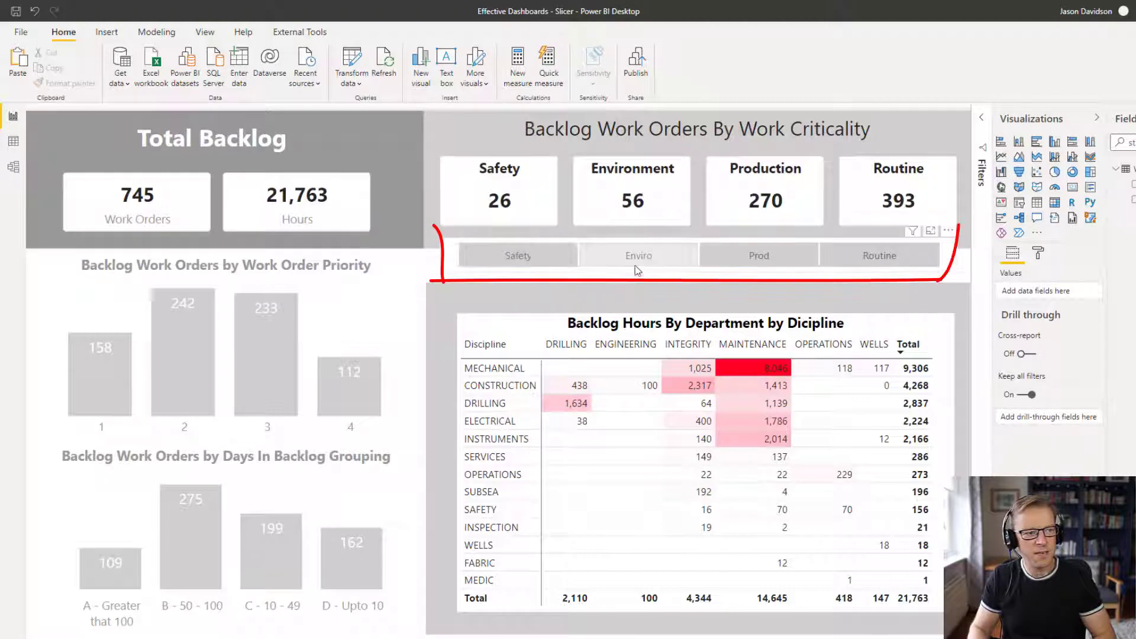
Step: Try the Routine and Safety tiles of the slicer on the Total Backlog dashboard
left_click(872, 257)
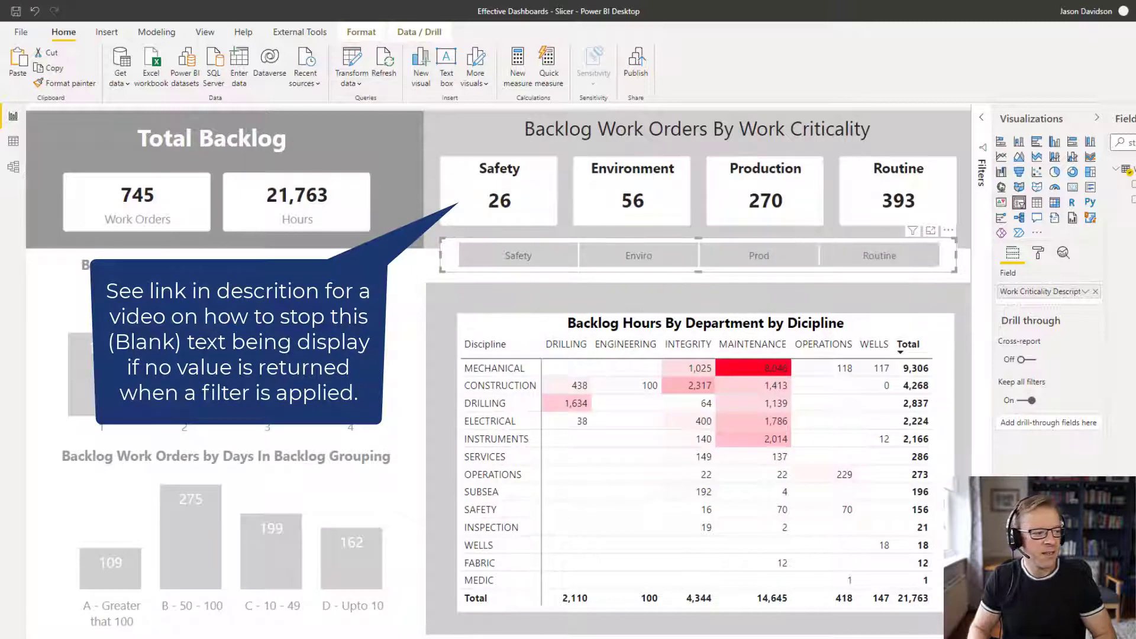
left_click(524, 257)
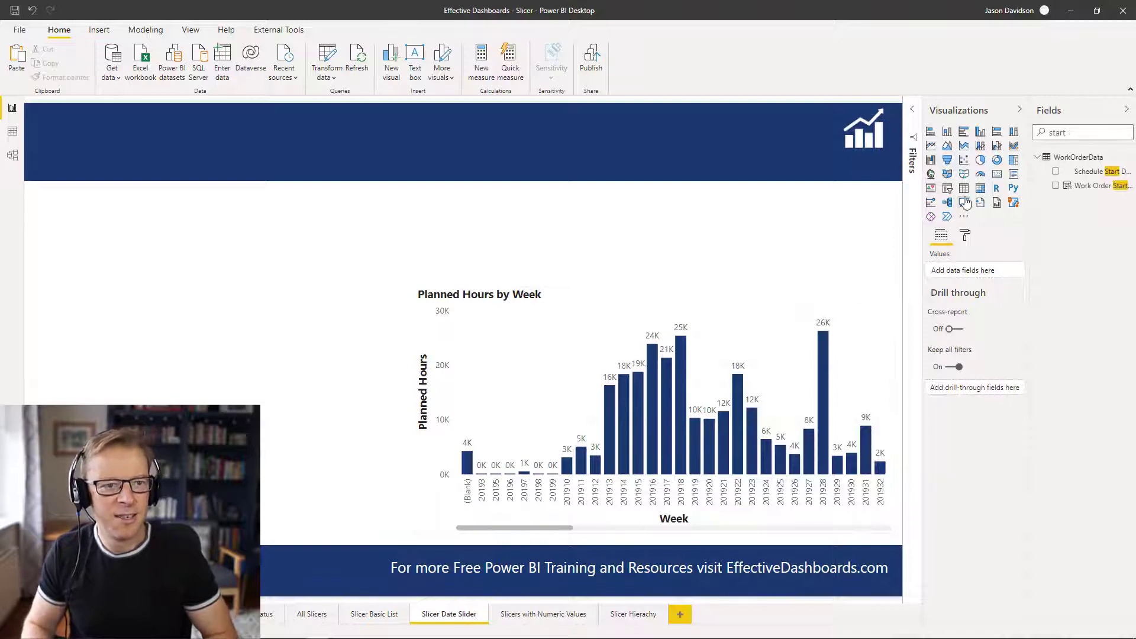
Step: Add a slicer for Schedule Start Date above the Planned Hours by Week chart and narrow it to about 712 wide
left_click(948, 189)
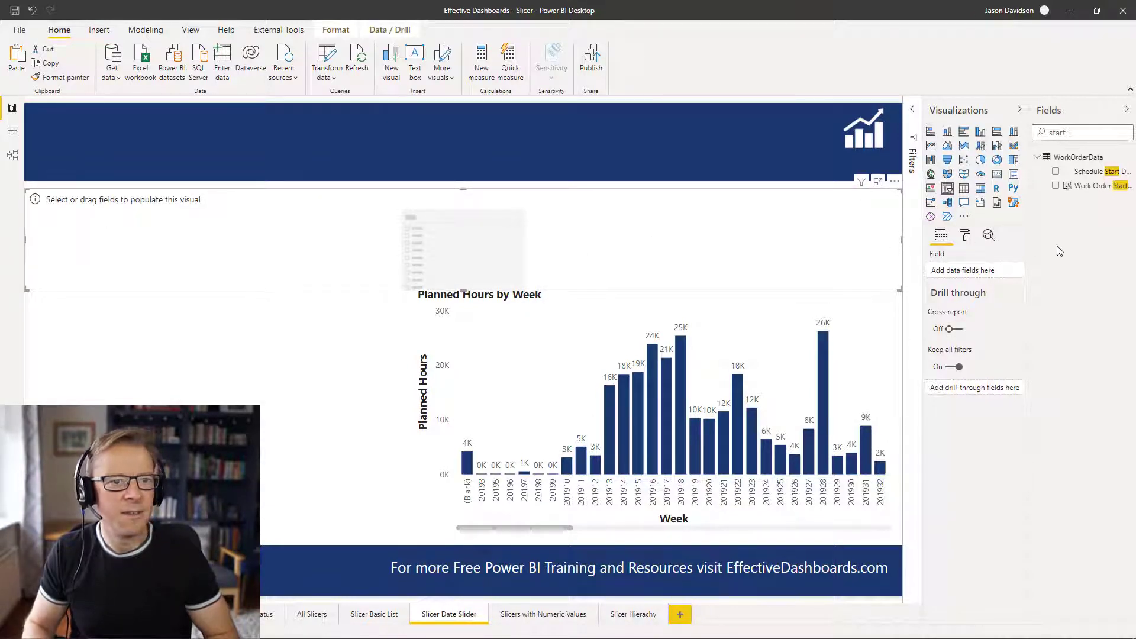
left_click_drag(1096, 177, 639, 249)
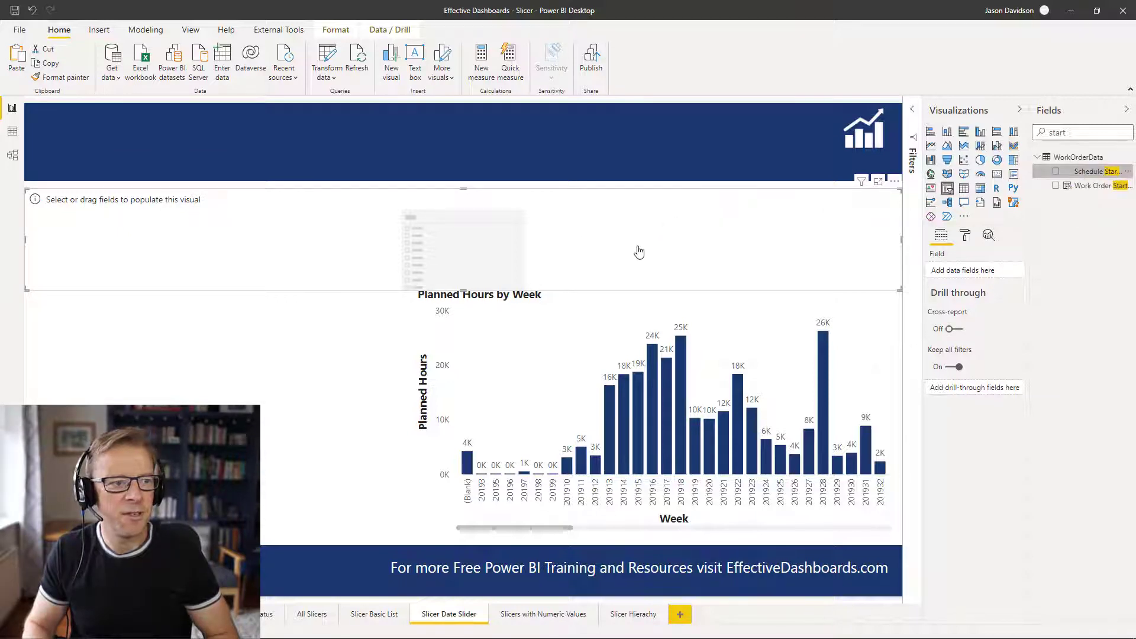
left_click_drag(36, 243, 409, 240)
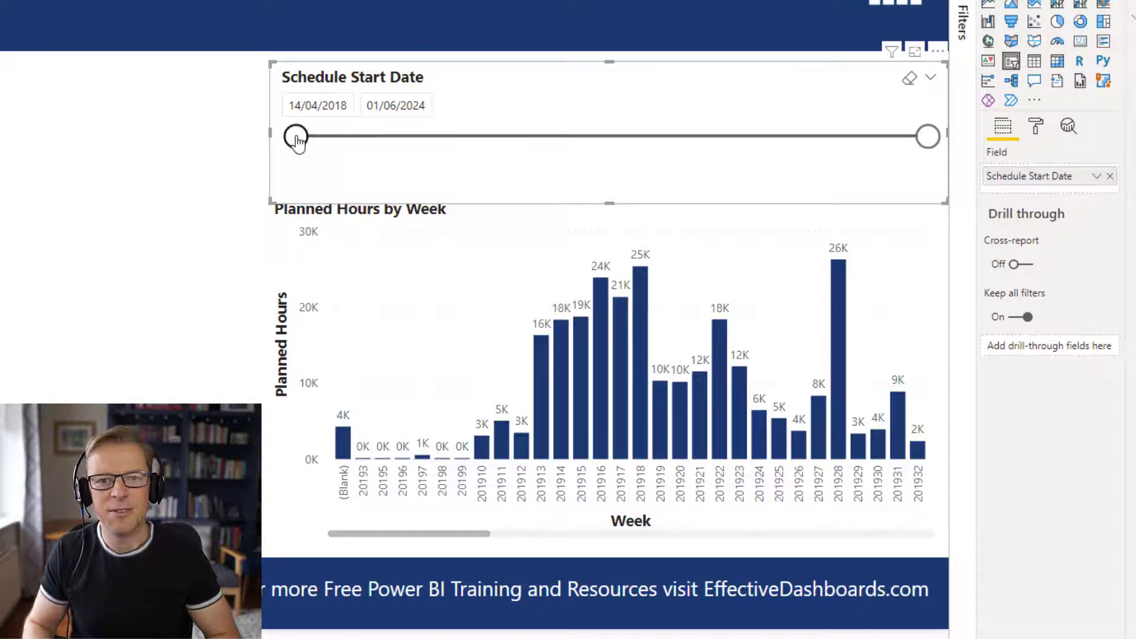
Step: Limit the Schedule Start Date range to 21/03/2019 through 05/02/2023 with the slicer's slider
left_click_drag(296, 139, 392, 138)
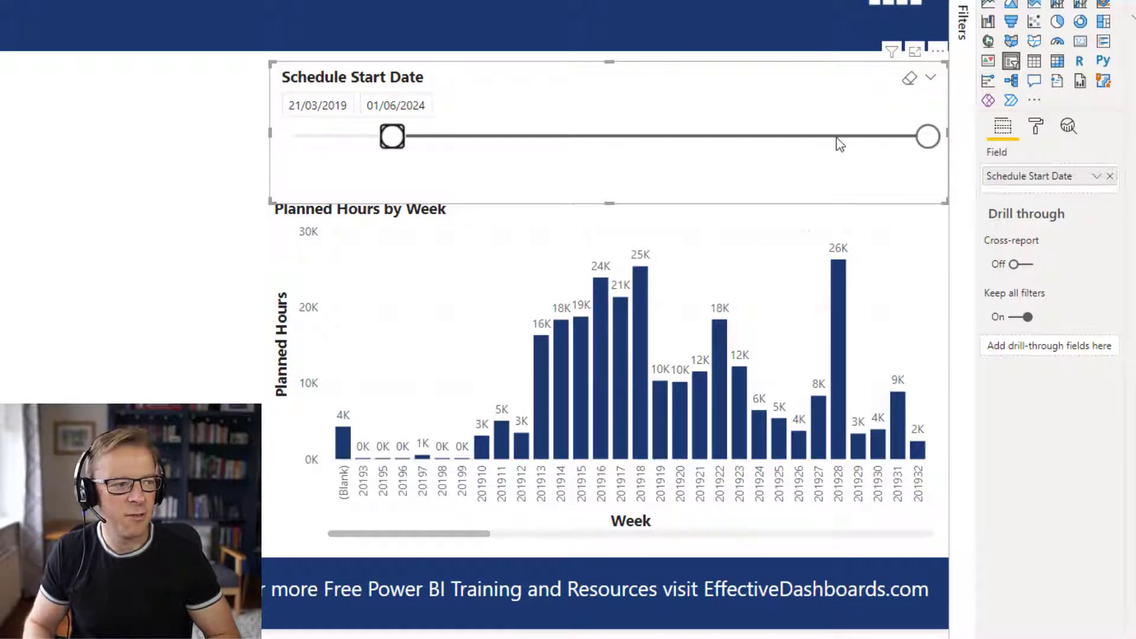
left_click_drag(928, 137, 893, 137)
left_click(792, 137)
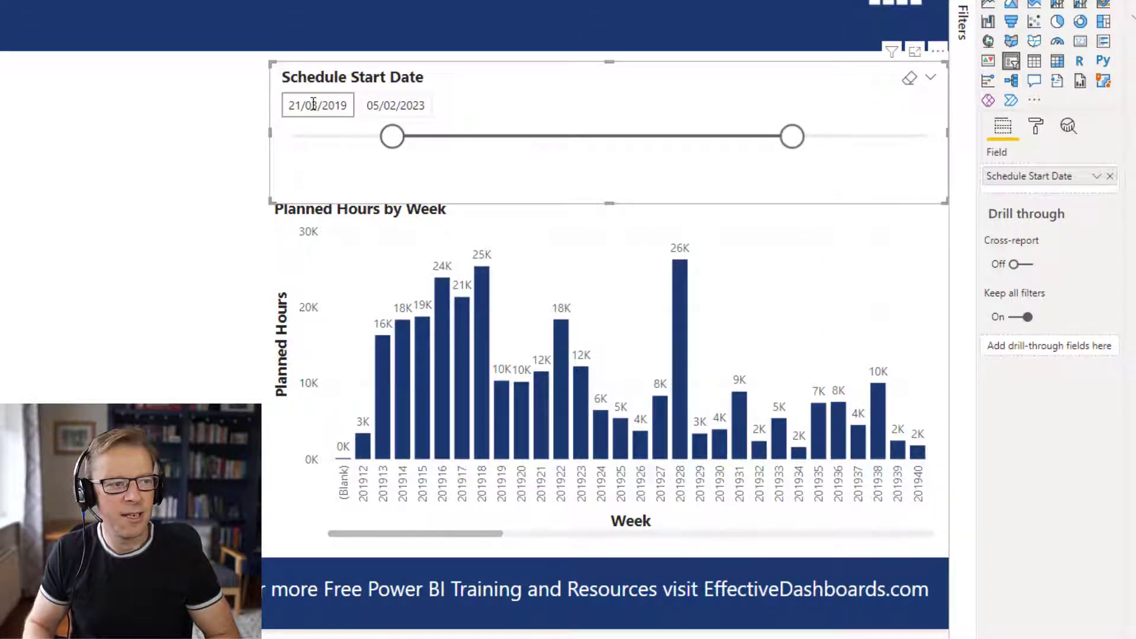
Step: Turn off the slider of the Schedule Start Date slicer and reduce the slicer's height to about 98
left_click(1037, 131)
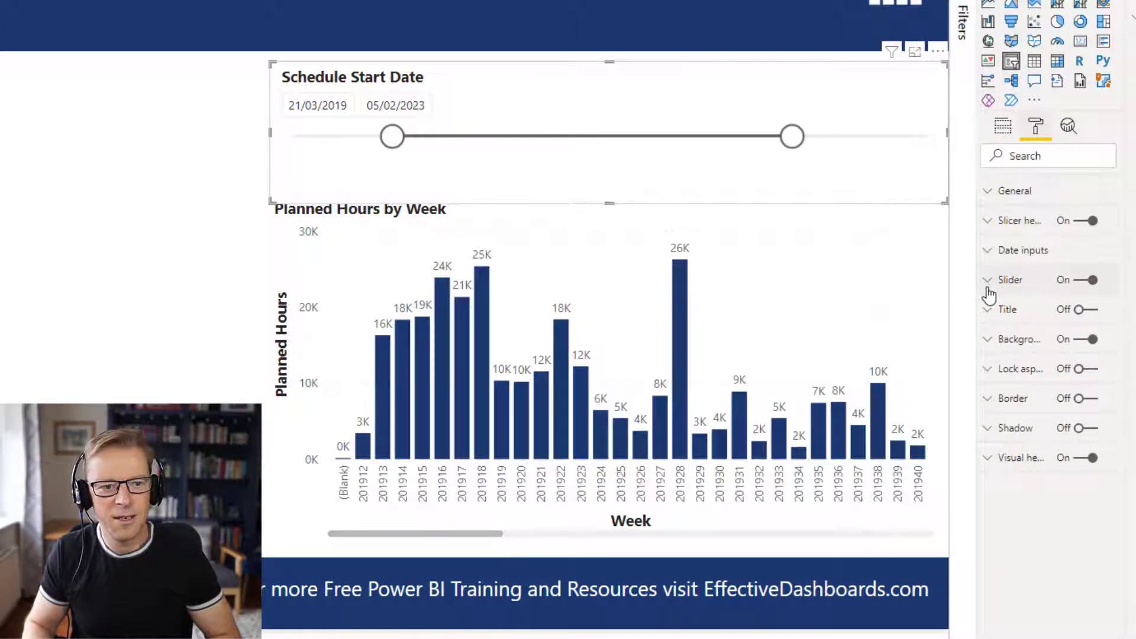
left_click(1093, 280)
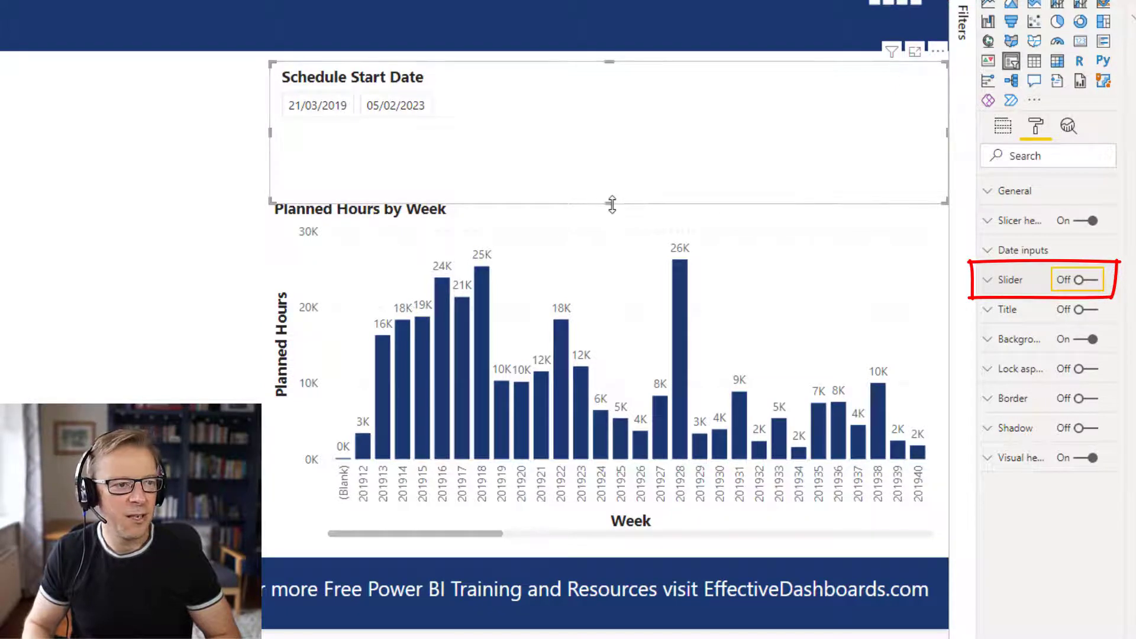
left_click_drag(612, 198, 634, 155)
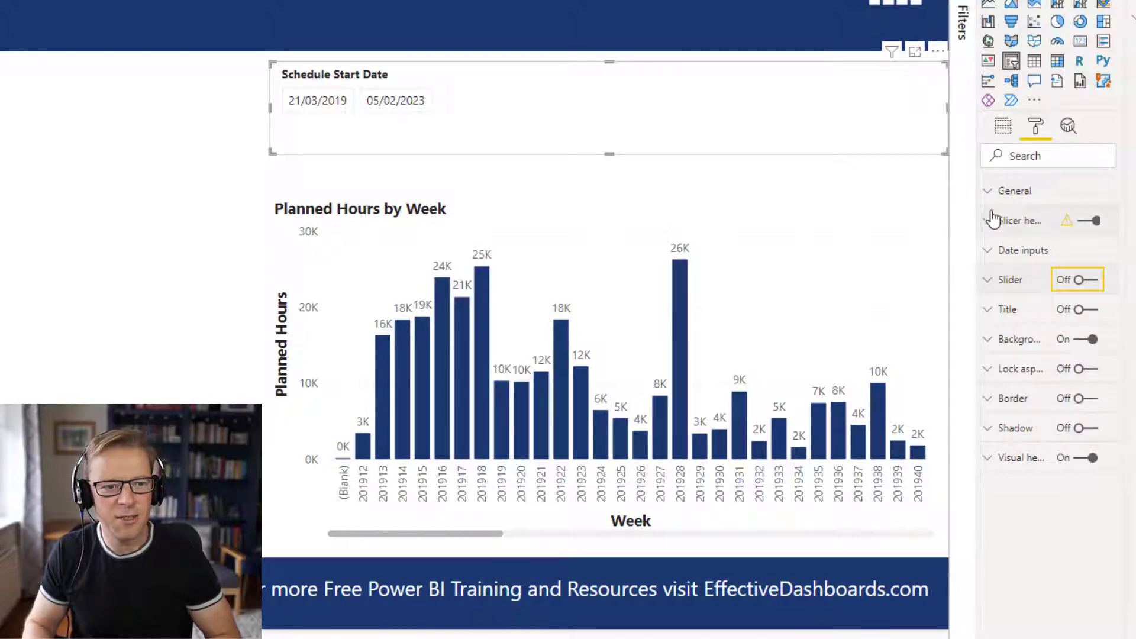
Step: Turn off Responsive for the Schedule Start Date slicer and set its outline color to red
left_click(995, 193)
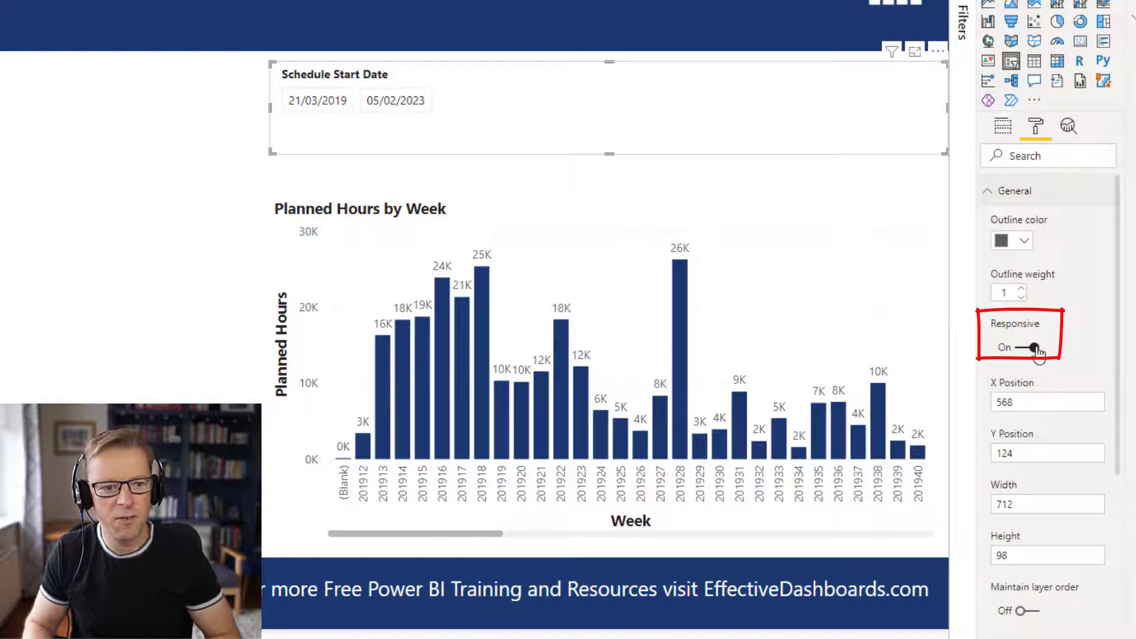
left_click(1036, 350)
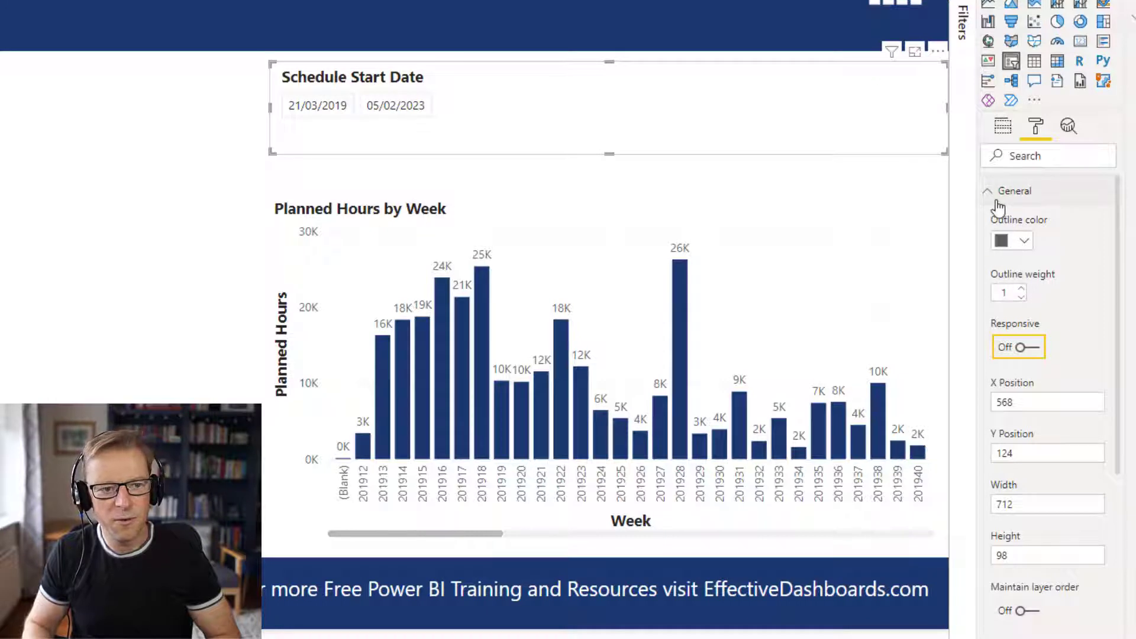
left_click(1025, 243)
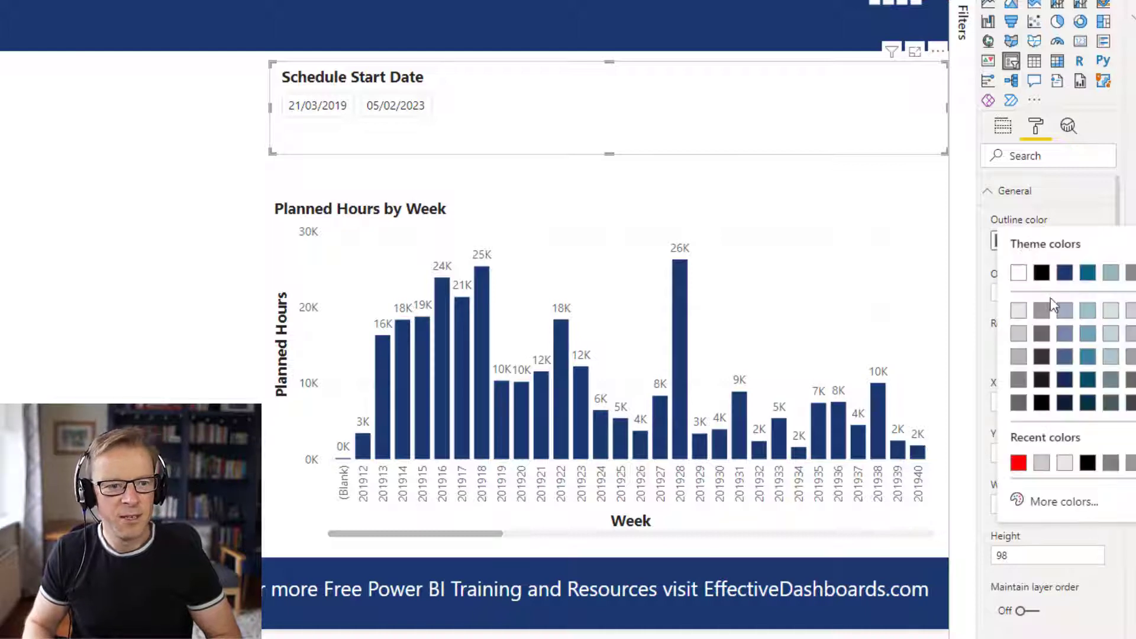
left_click(1020, 463)
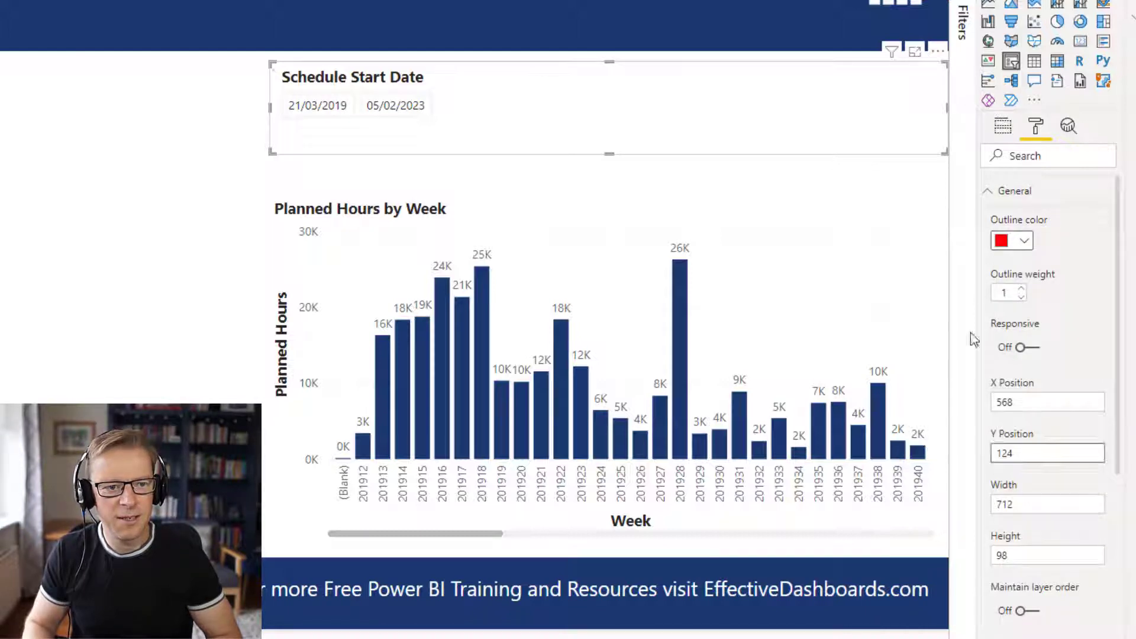
left_click(987, 191)
Step: Try a Bottom only outline on the slicer header, and set the header outline back to None
left_click(989, 223)
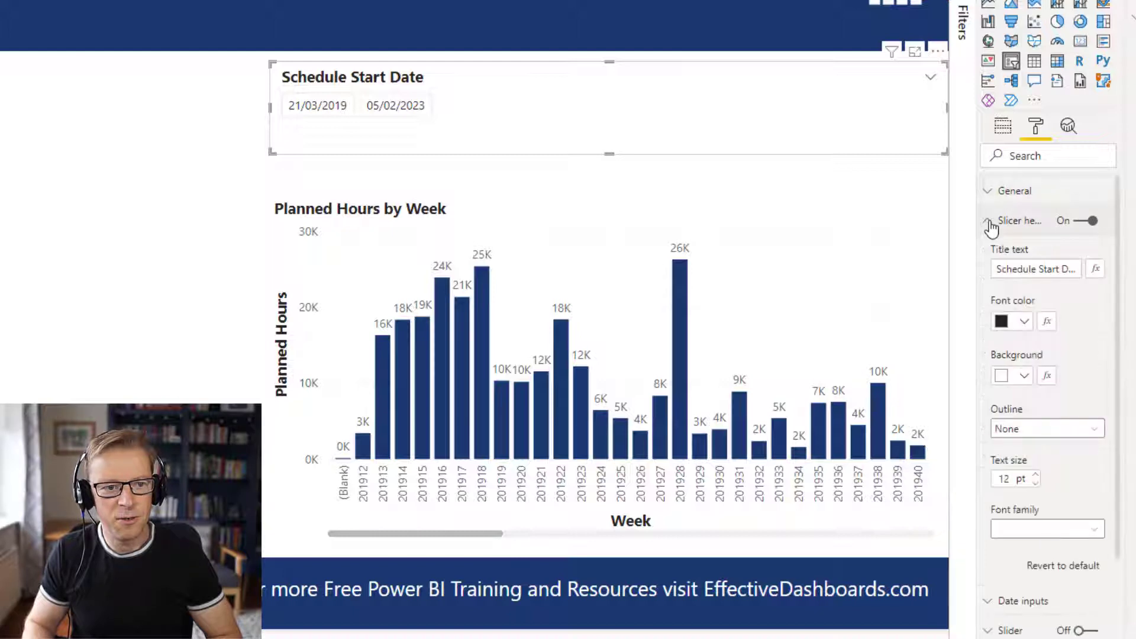
left_click(1028, 430)
left_click(1029, 466)
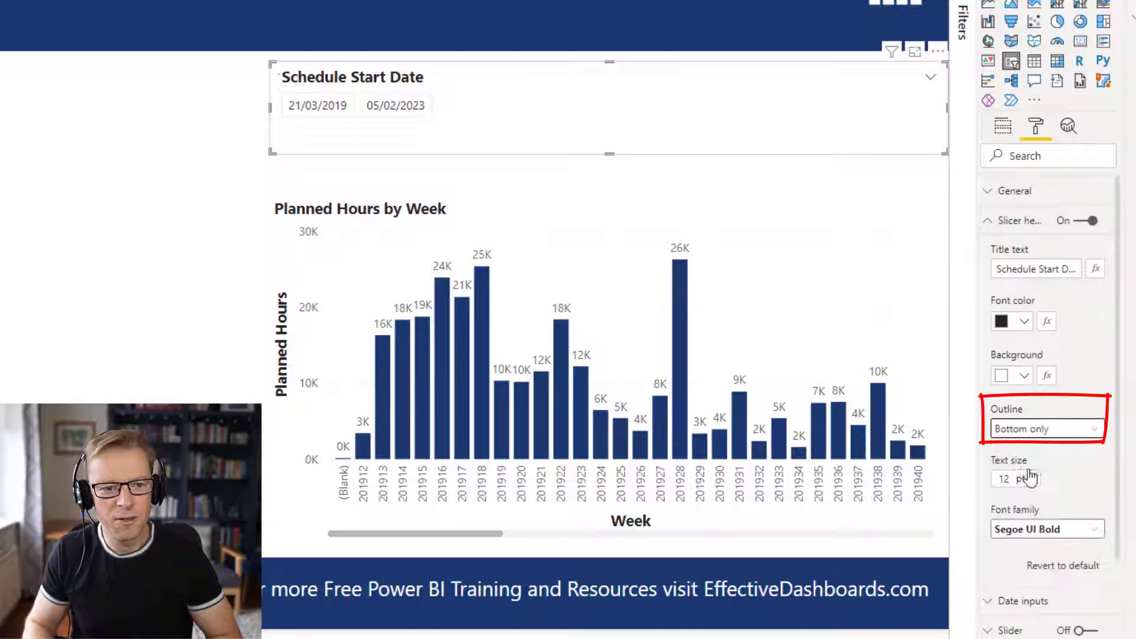
left_click(1098, 437)
left_click(1033, 448)
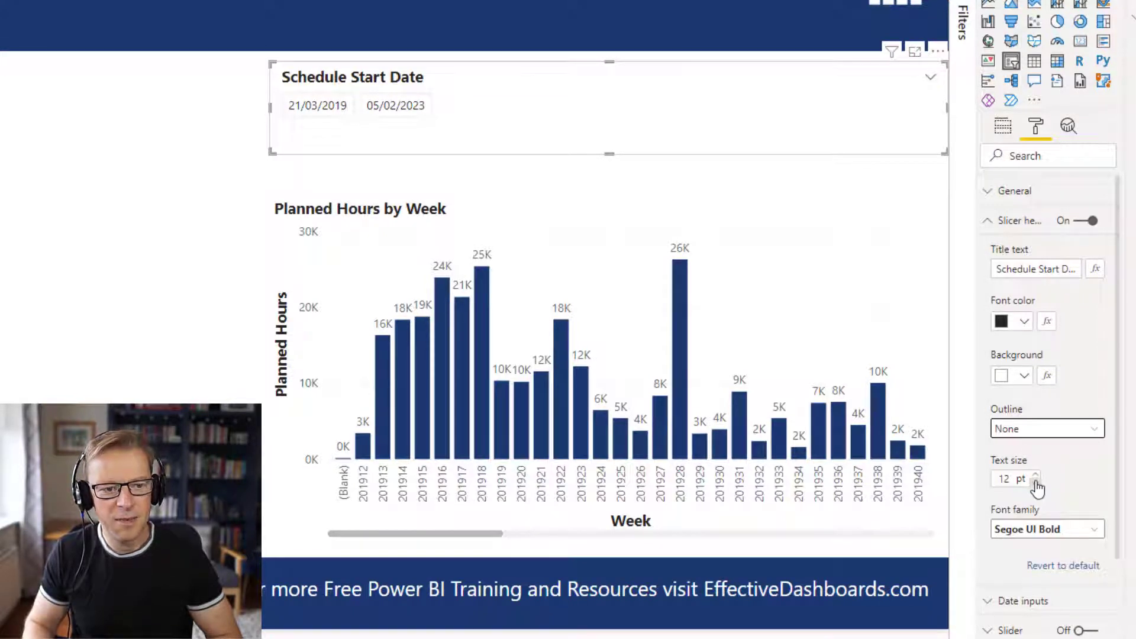
Step: Set the Schedule Start Date slicer header's text size to 10 pt
left_click(1036, 483)
left_click(1036, 483)
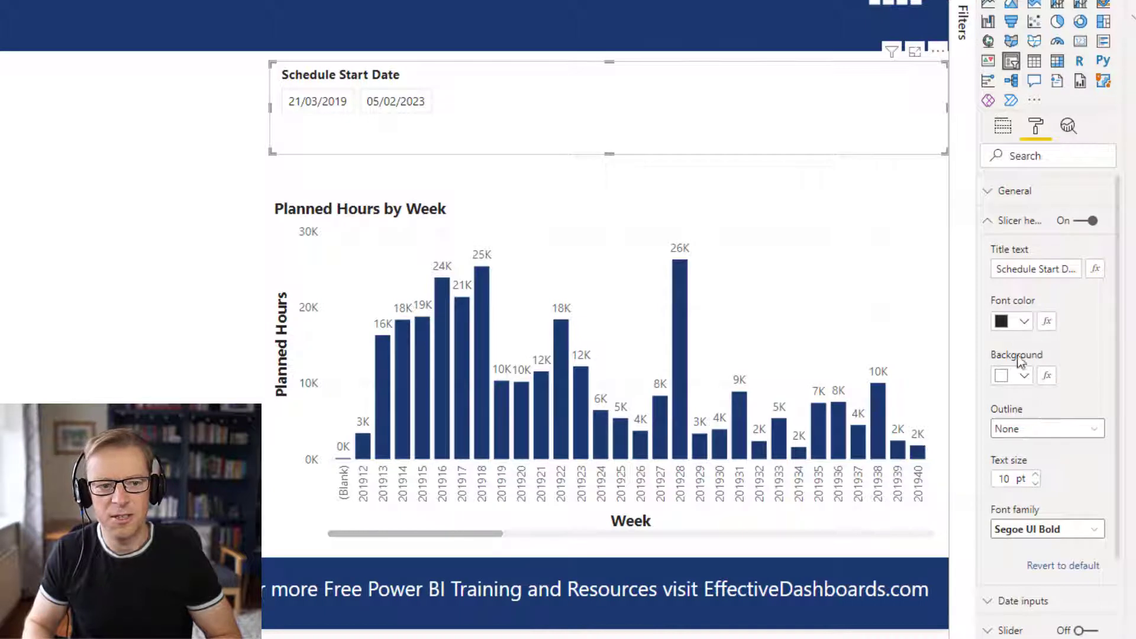
left_click(988, 228)
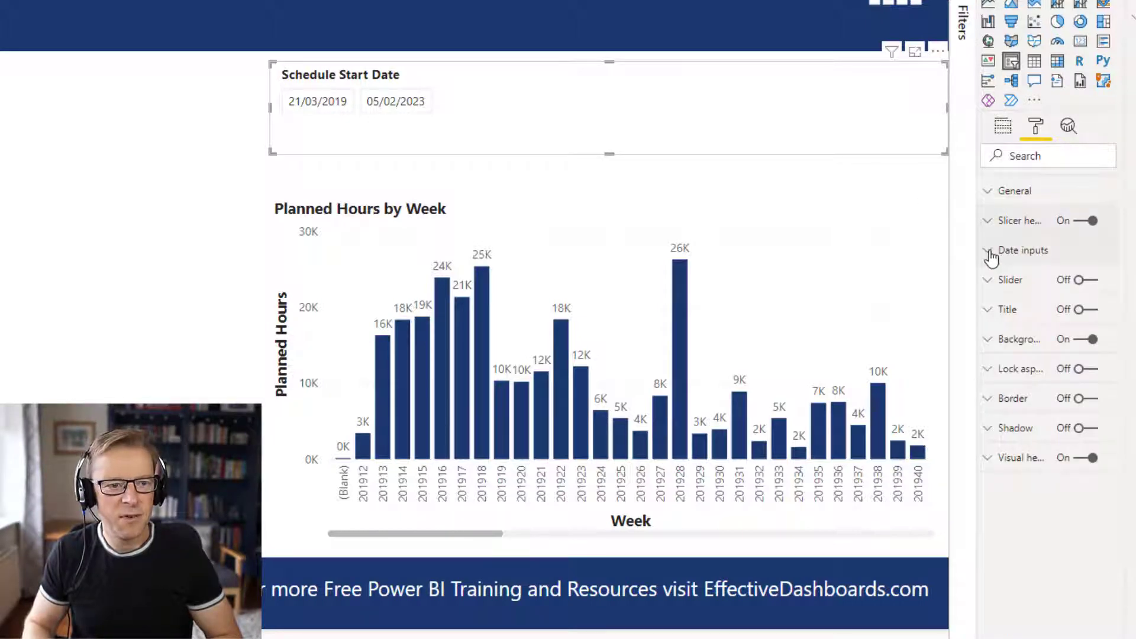
Step: Try a gray font color for the slicer's date inputs, and revert the date input formatting to default
left_click(990, 252)
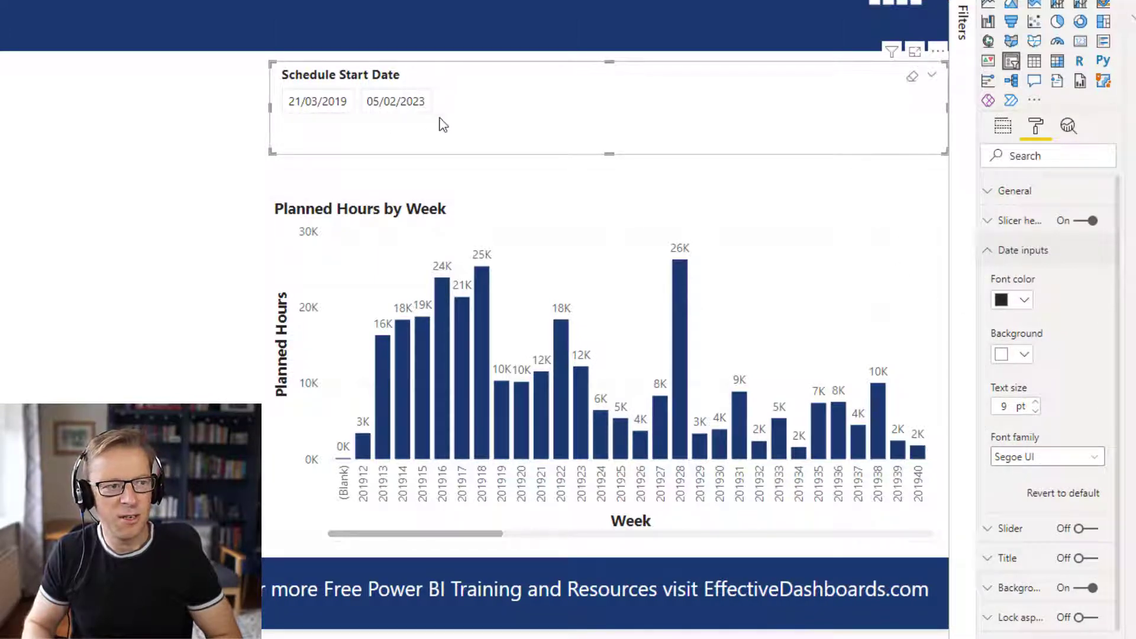
left_click(1021, 301)
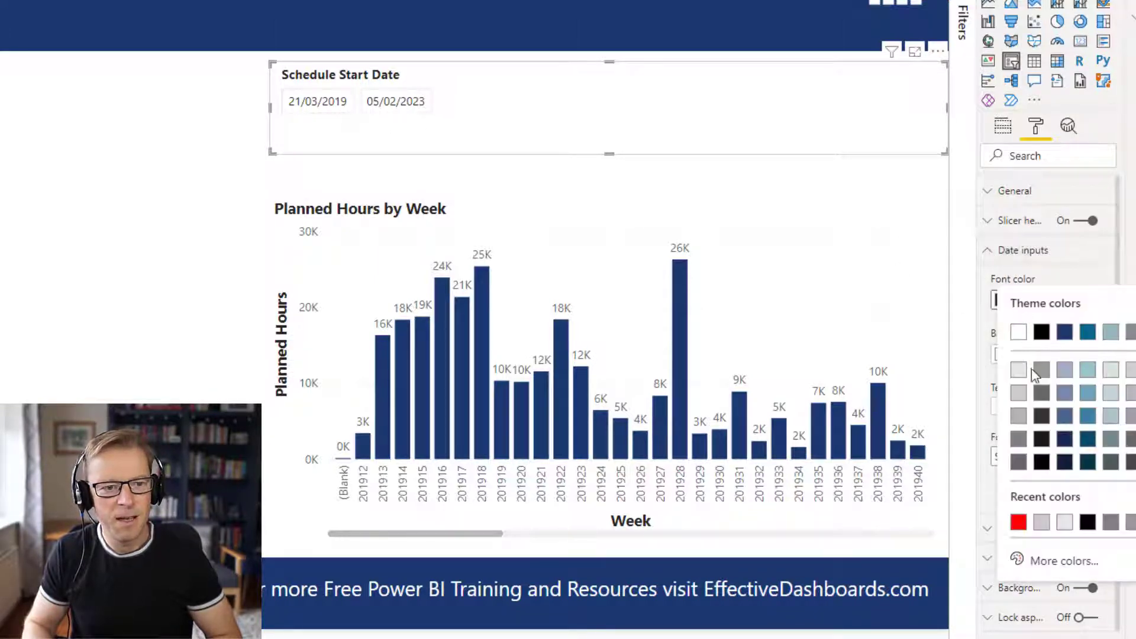
left_click(1020, 417)
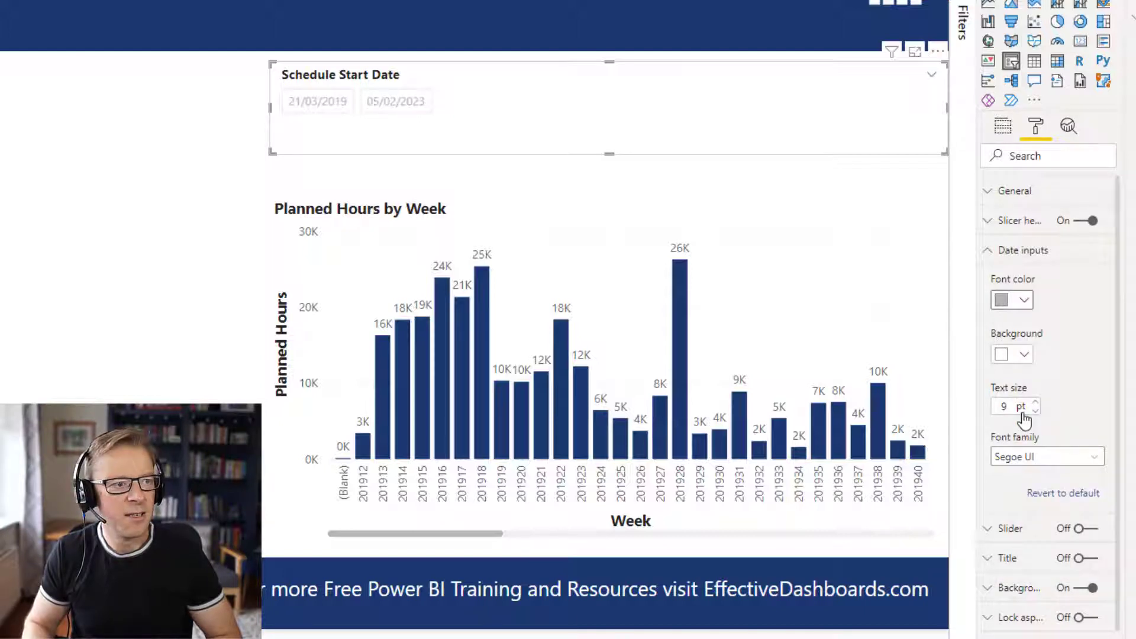
left_click(1020, 300)
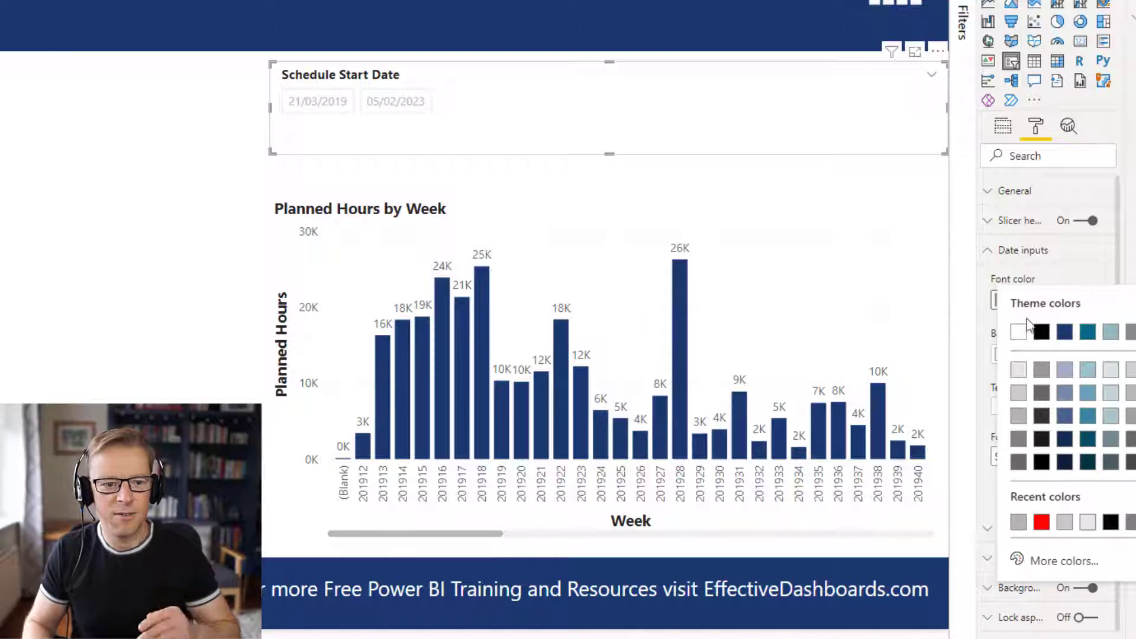
left_click(1086, 279)
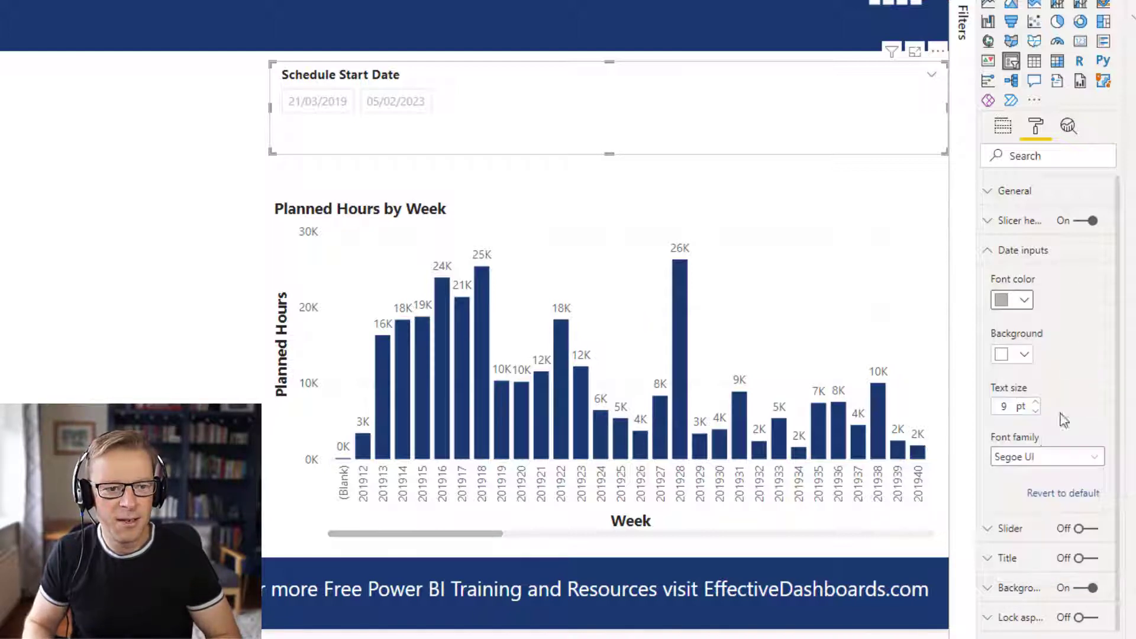
left_click(1060, 496)
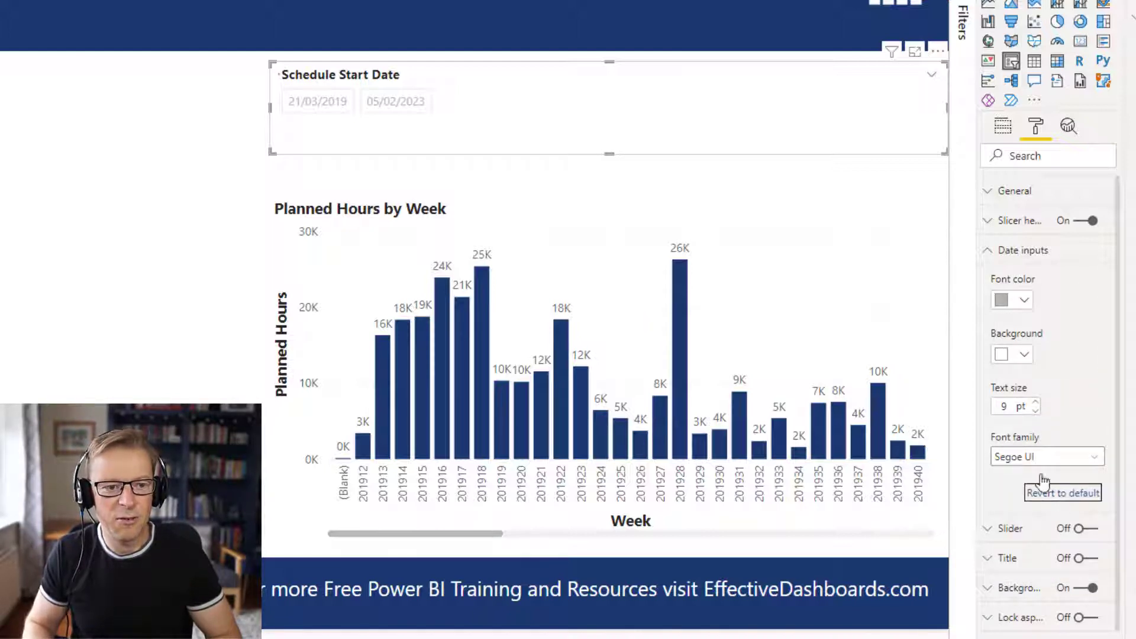
left_click(987, 251)
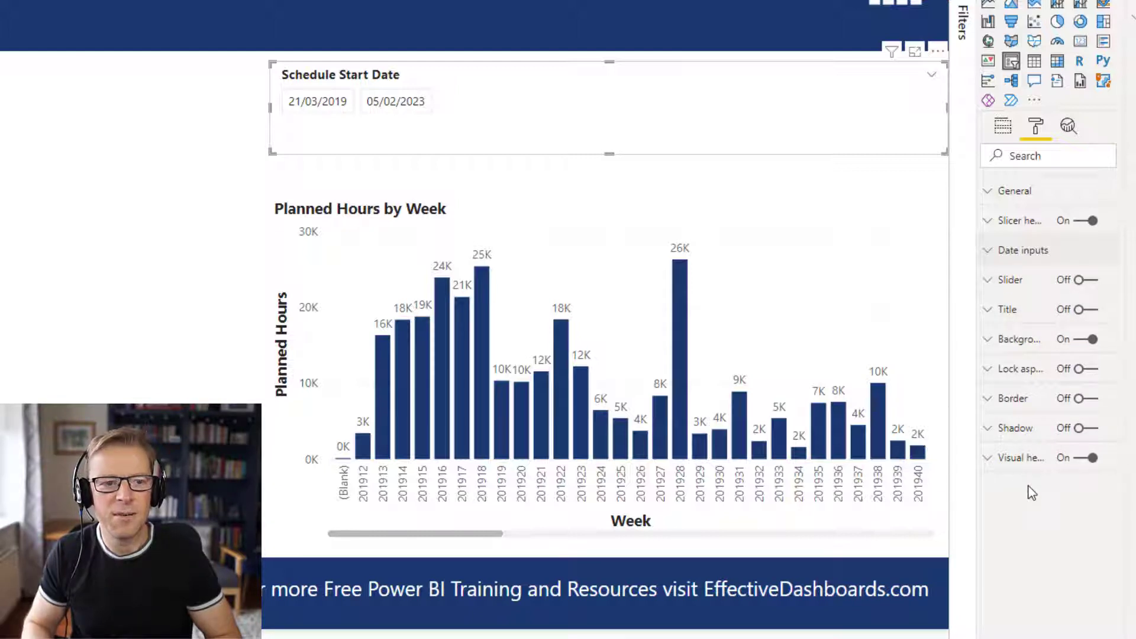
Step: Try the Before type on the Schedule Start Date slicer and switch it to After
left_click(933, 79)
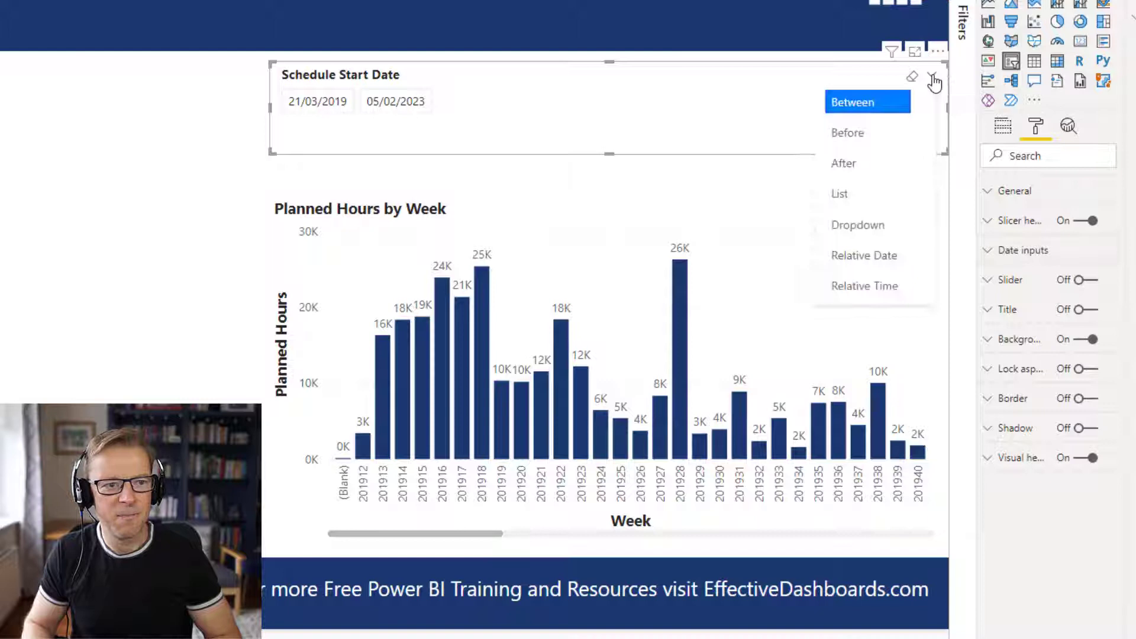
left_click(875, 132)
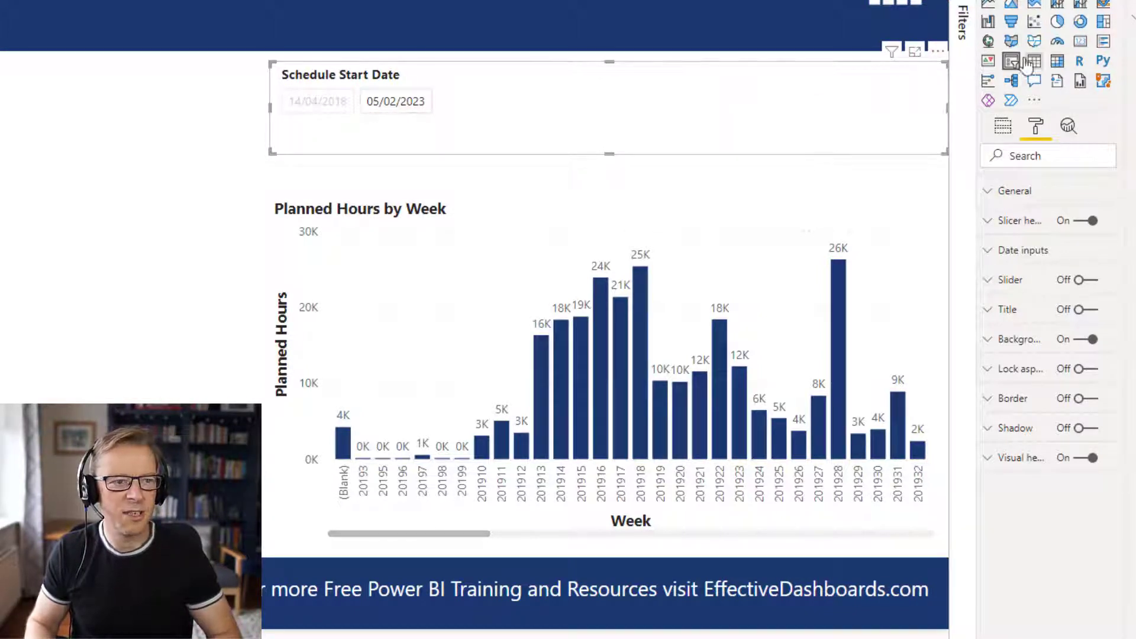
left_click(933, 79)
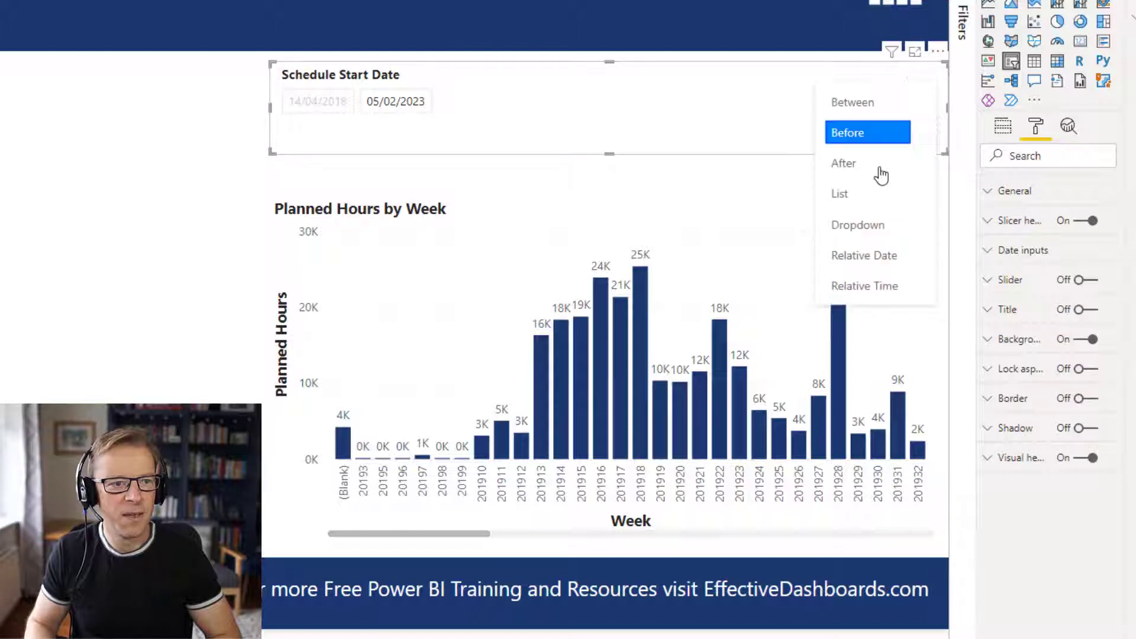
left_click(864, 168)
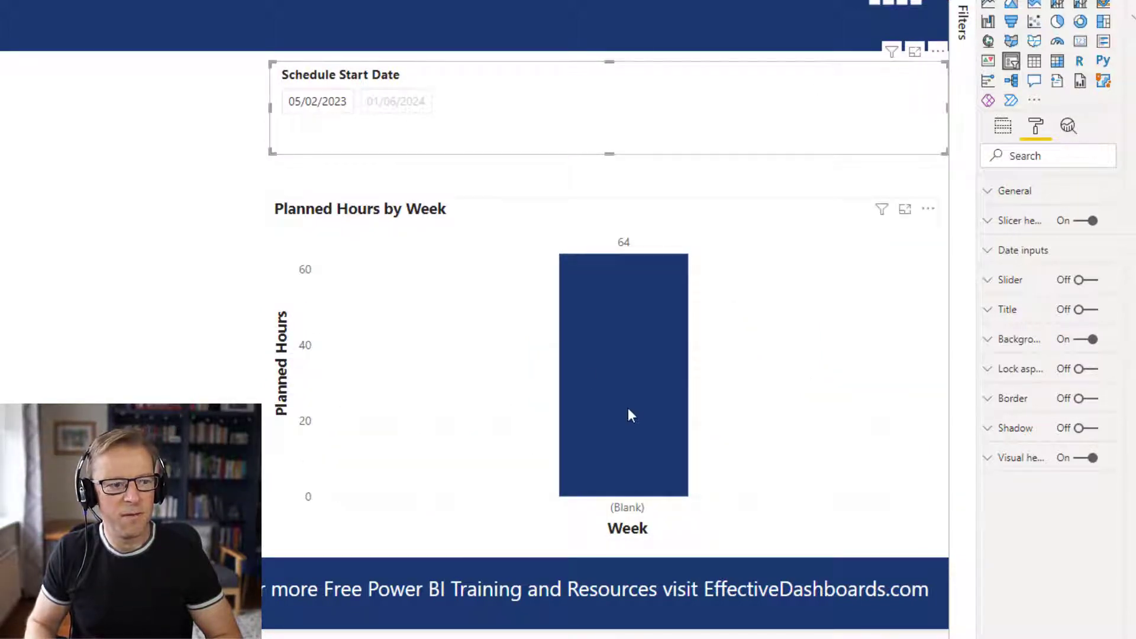
Step: Set the After slicer's start date to 05/02/2021
left_click(339, 102)
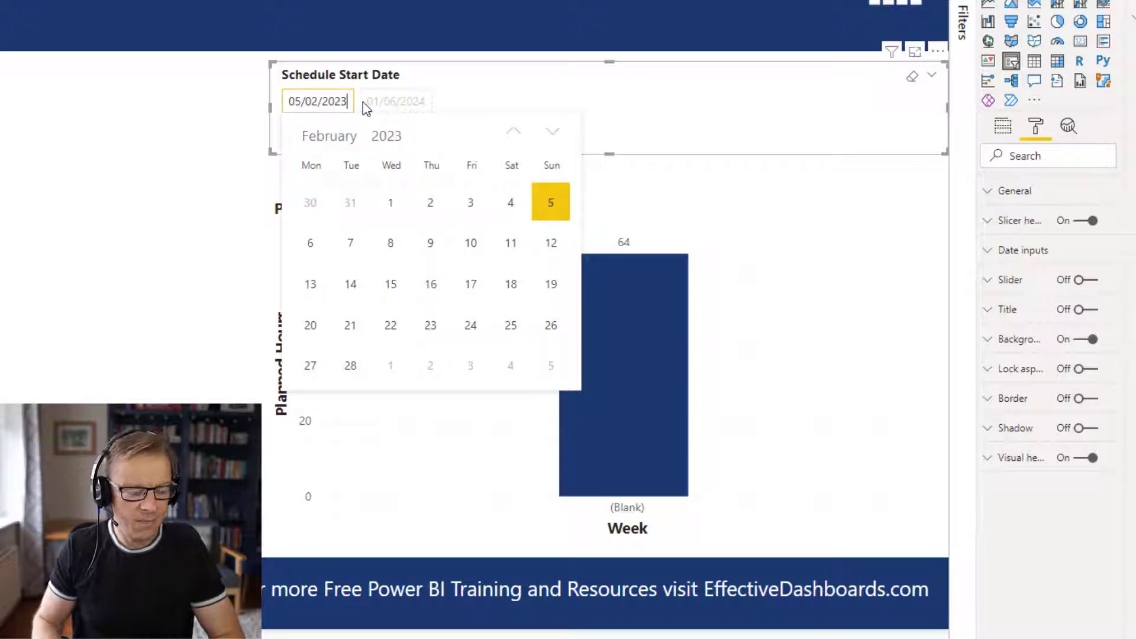
type("1")
key("Return")
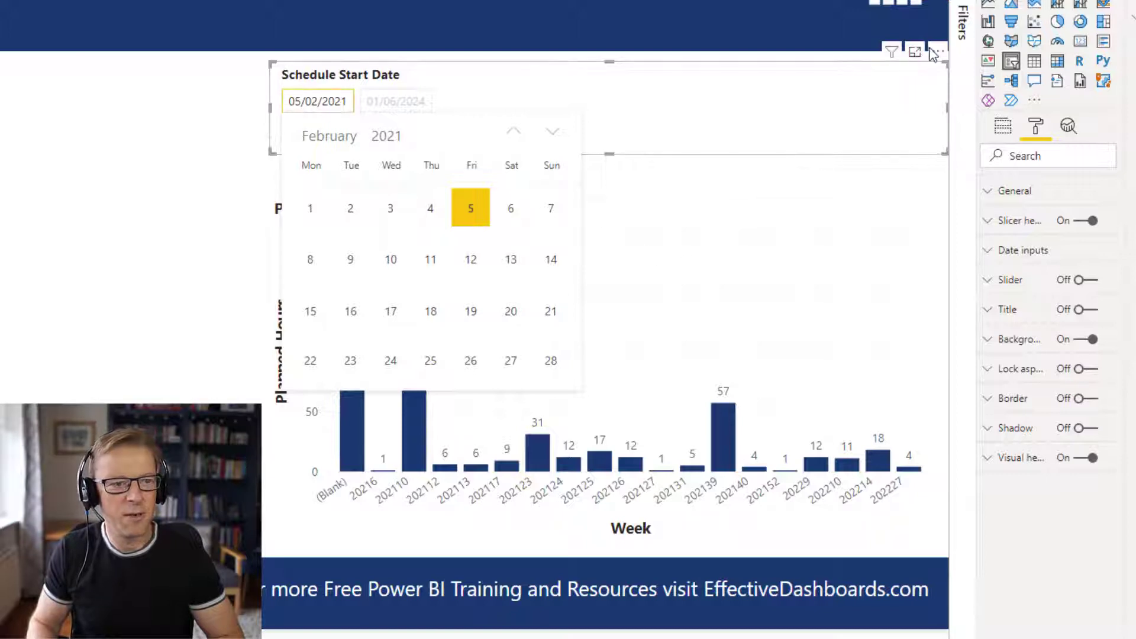
Step: Switch the Schedule Start Date slicer to the List type to show individual dates with checkboxes
left_click(936, 77)
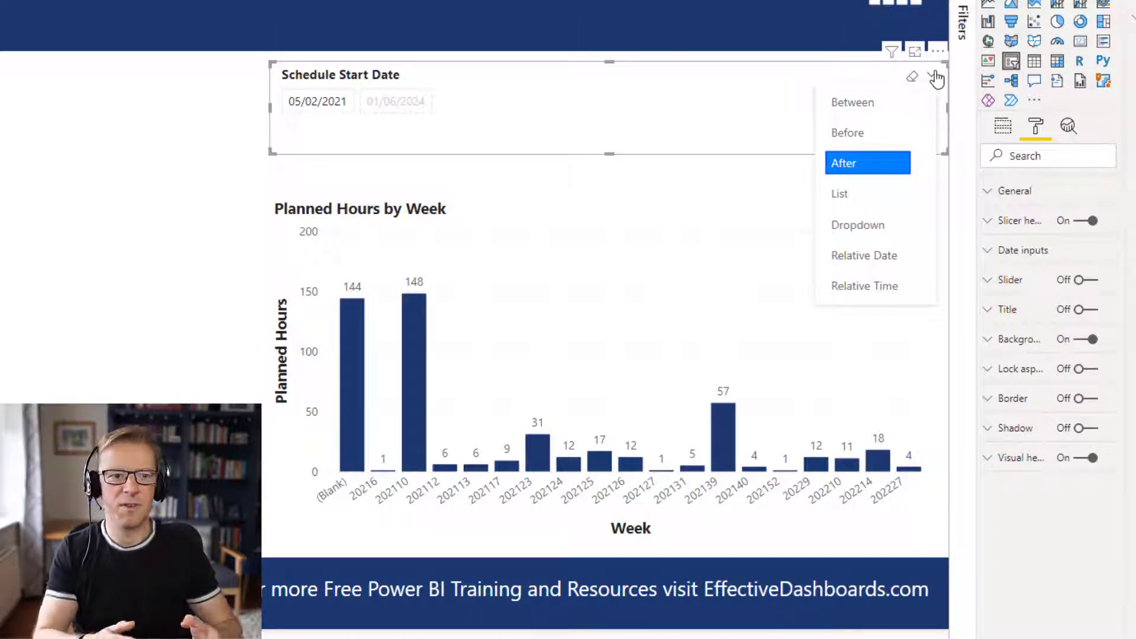
left_click(858, 193)
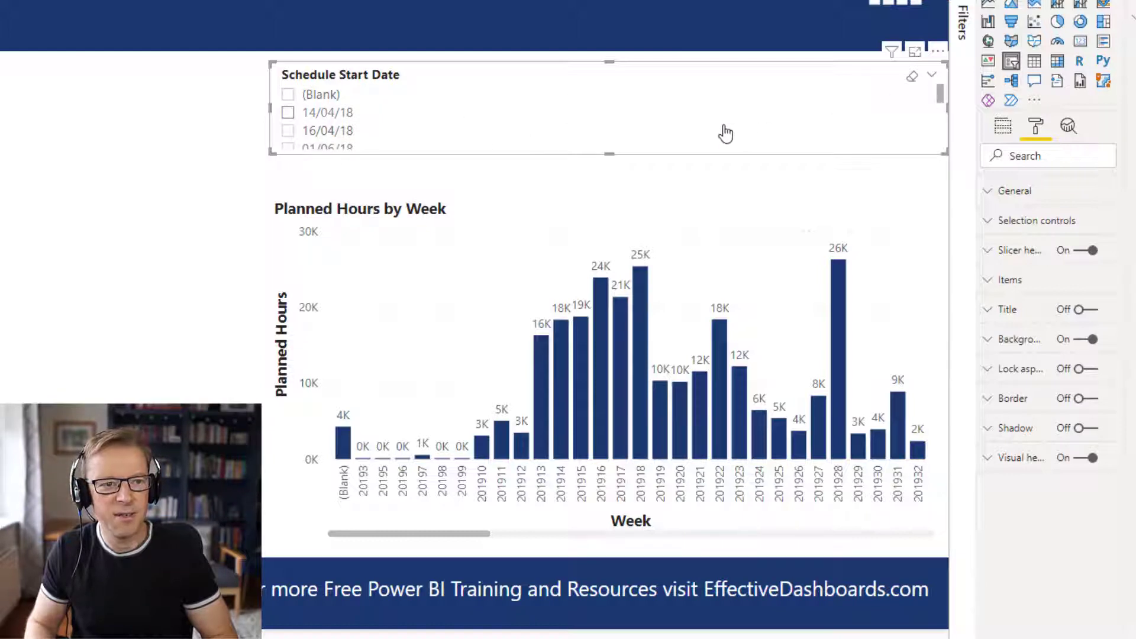
left_click_drag(940, 101, 954, 70)
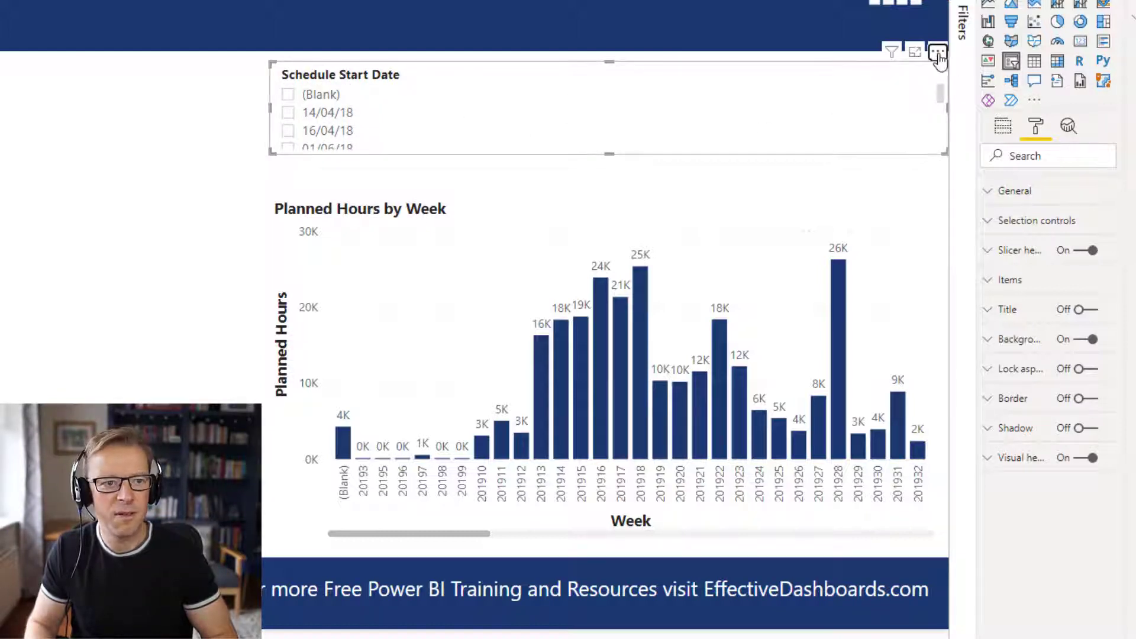
left_click(939, 55)
left_click(920, 76)
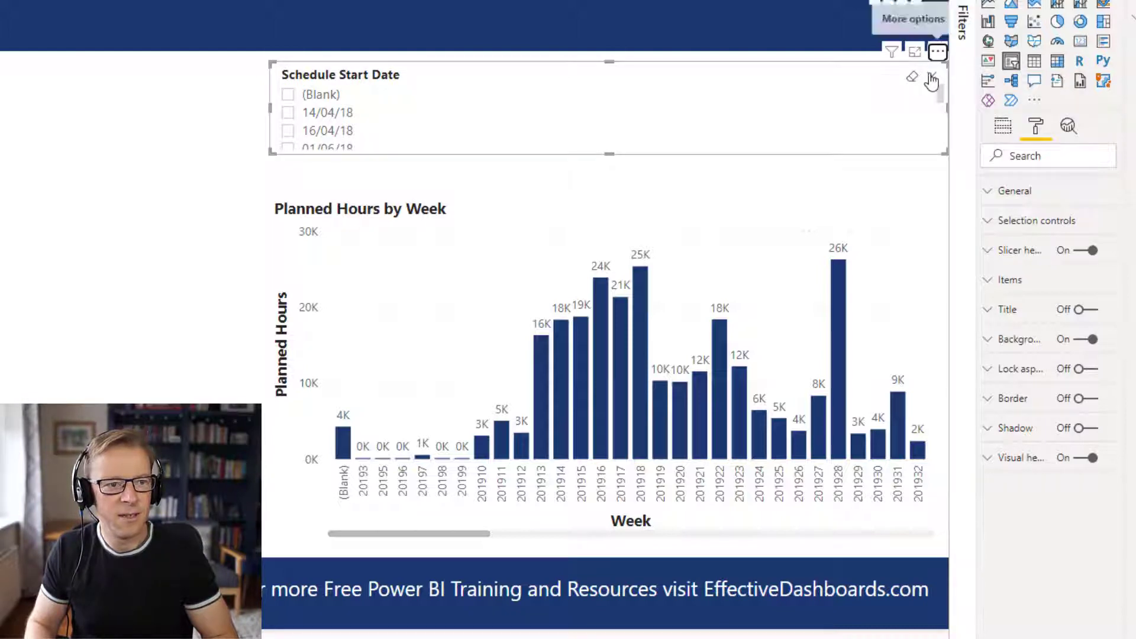
Step: Switch the Schedule Start Date slicer to the Dropdown type and briefly expand its list of dates
left_click(930, 76)
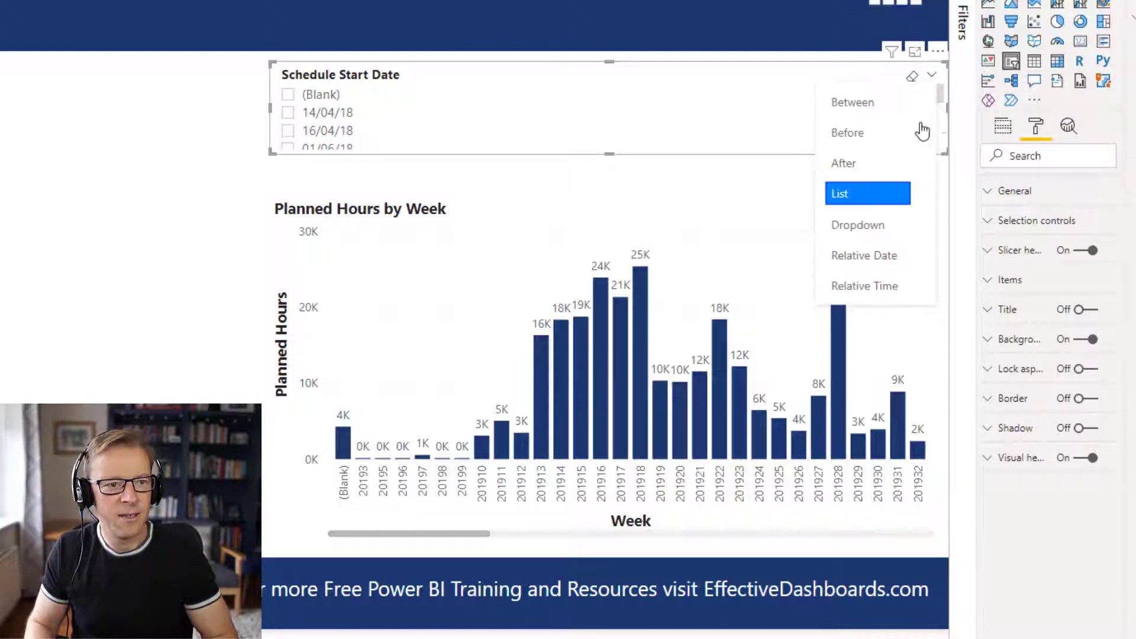
left_click(885, 229)
left_click(926, 104)
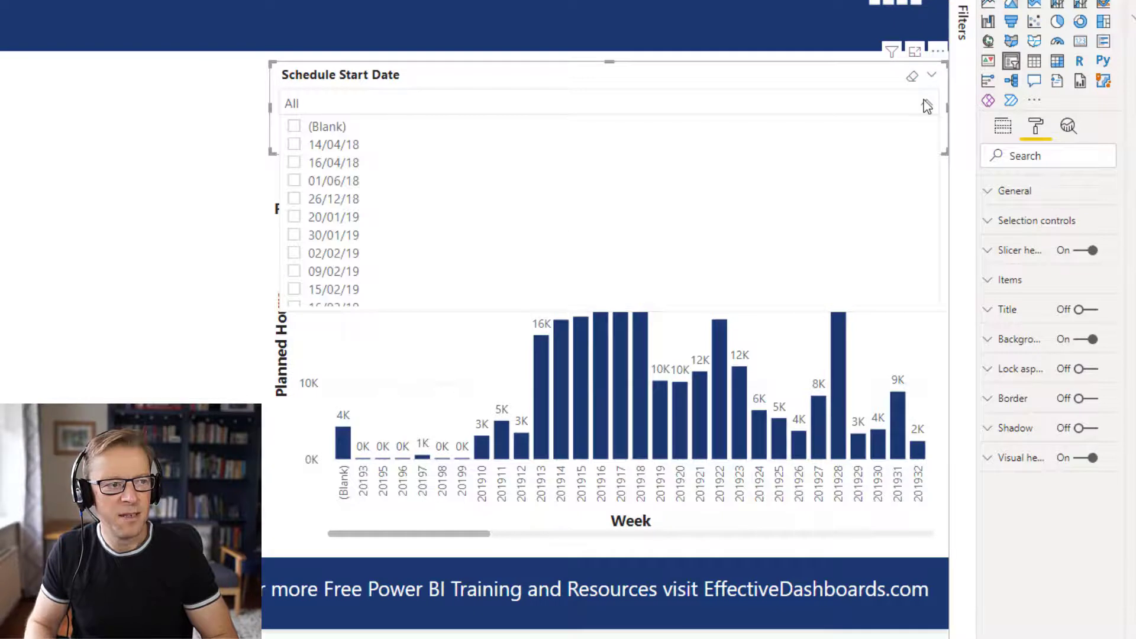
left_click(927, 105)
Step: Switch the Schedule Start Date slicer to the Relative Date type and narrow it to less than half its width, keeping its right edge in place
left_click(933, 76)
left_click(850, 256)
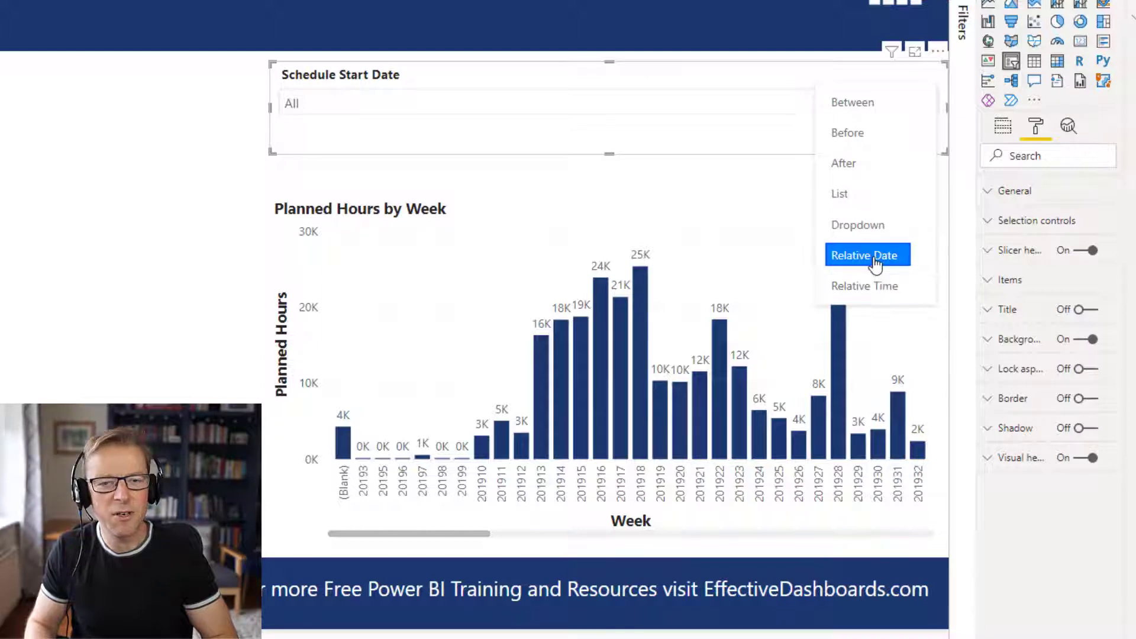
left_click(875, 262)
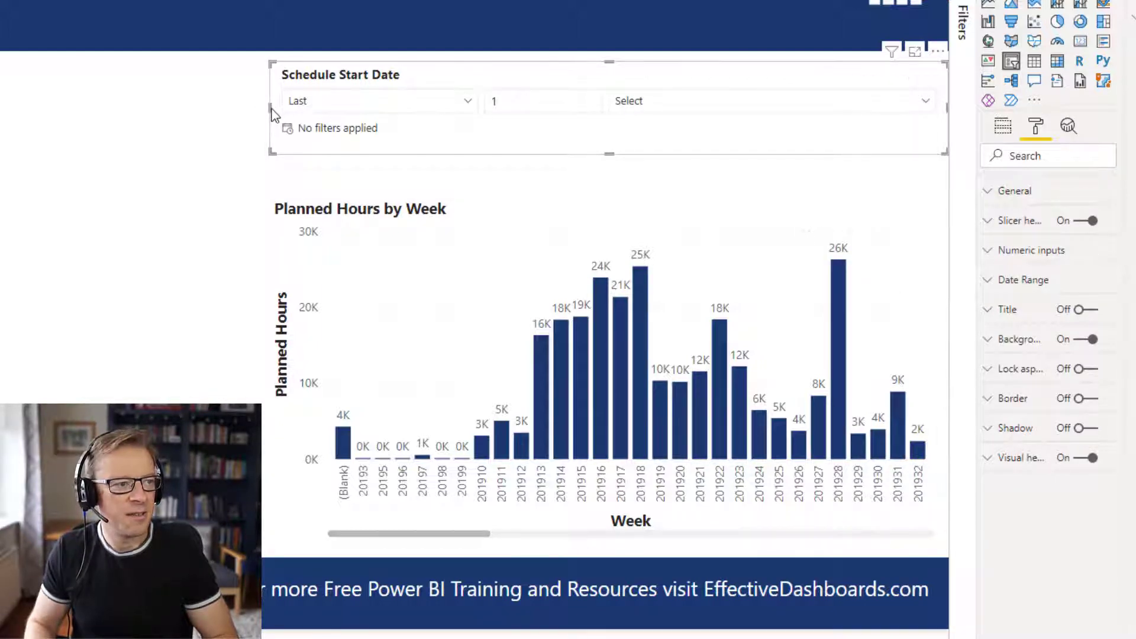
left_click_drag(330, 112, 658, 116)
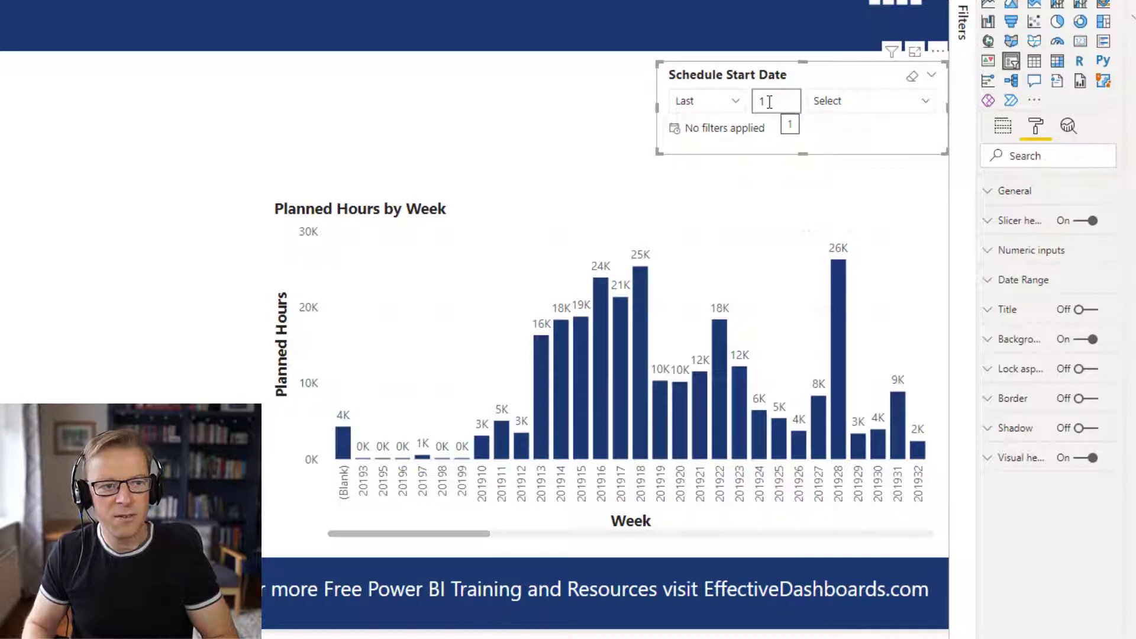
Step: Set the Schedule Start Date slicer's relative period to Last 2 Months (Calendar)
left_click(722, 107)
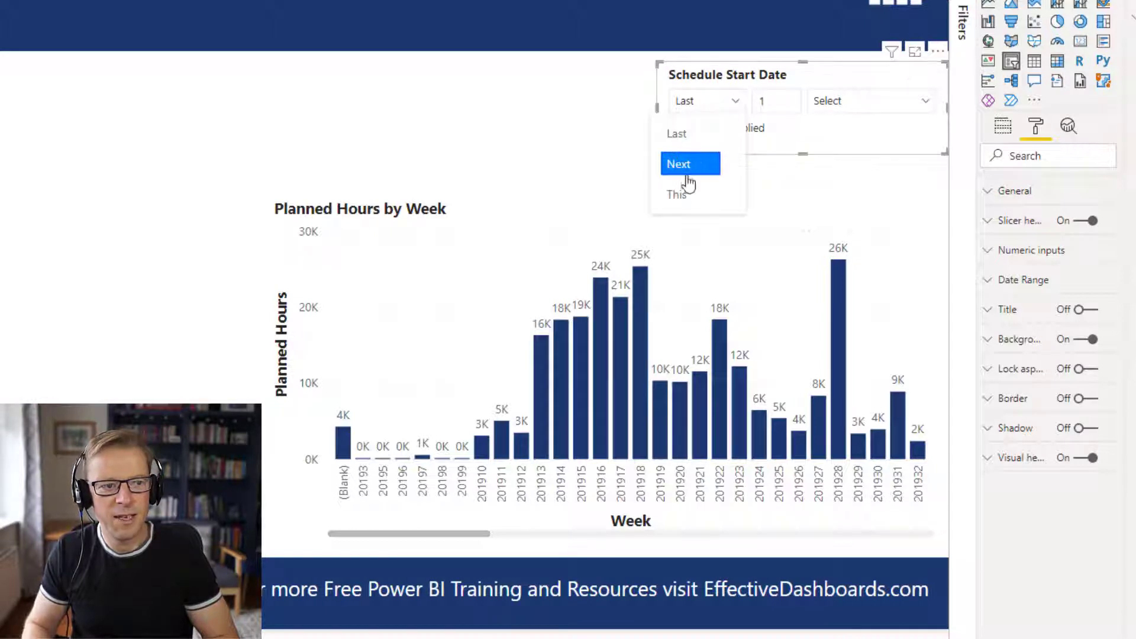
left_click(754, 102)
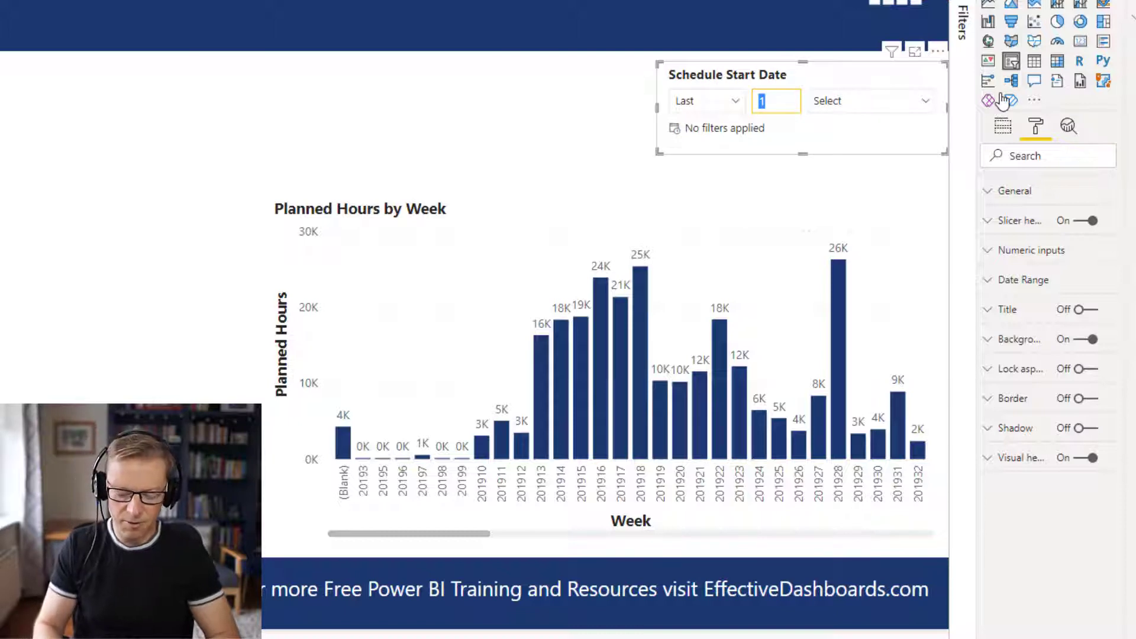
type("2")
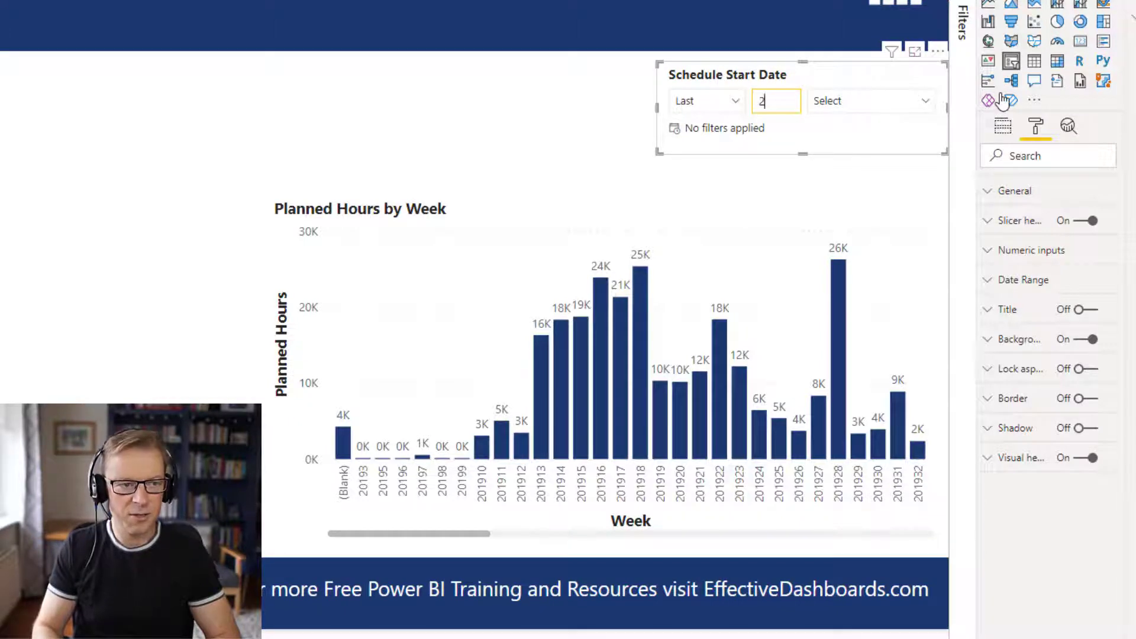
left_click(922, 104)
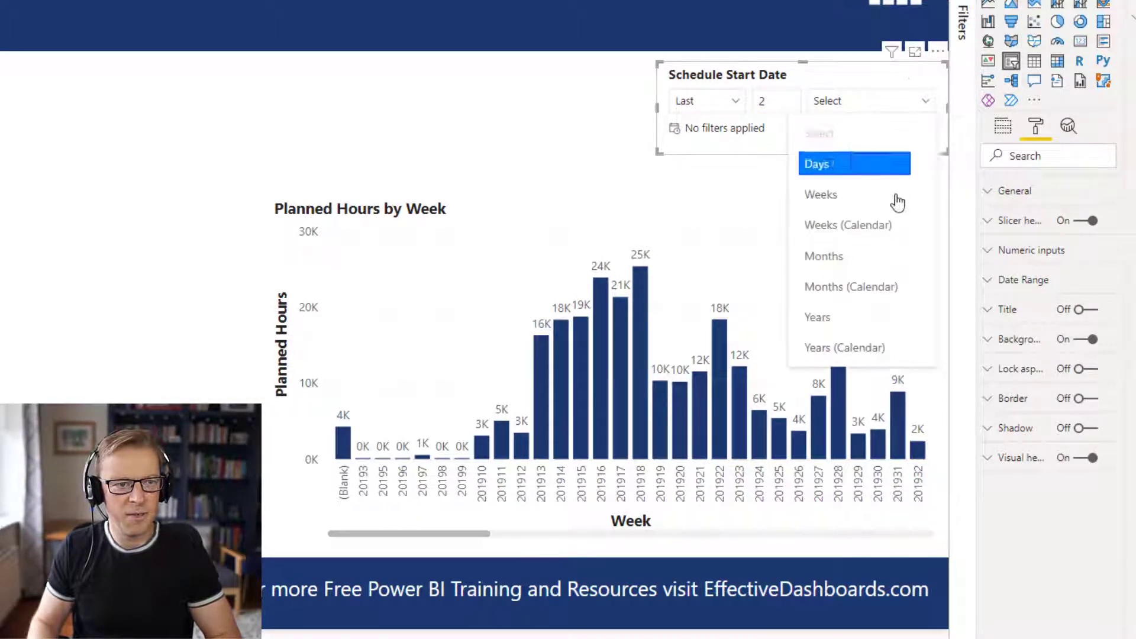
left_click(868, 285)
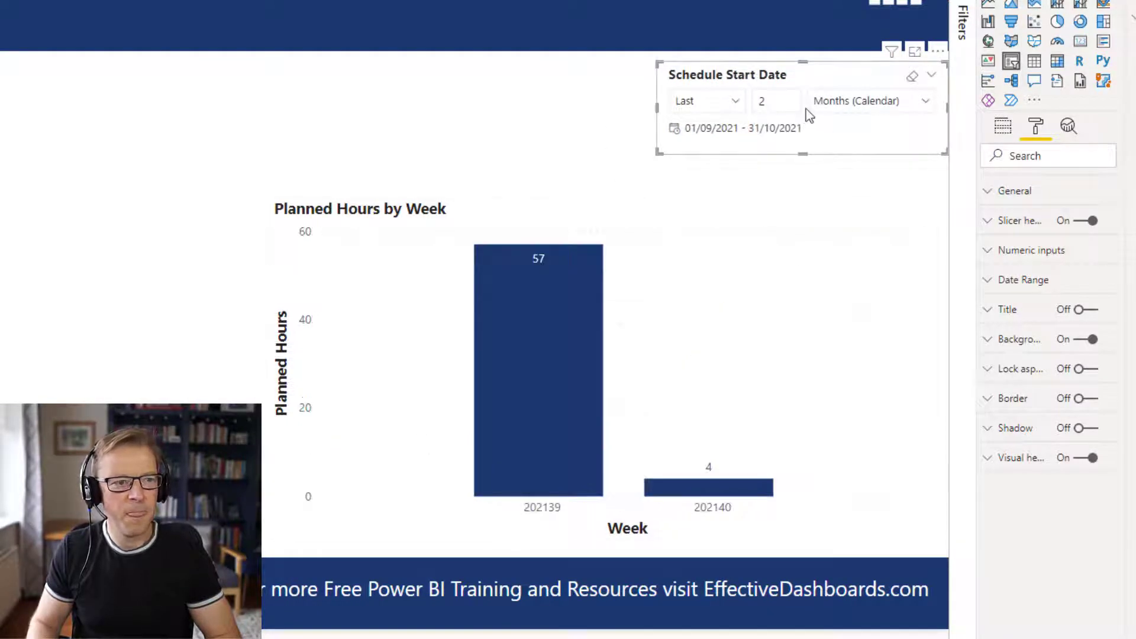
Step: Change the relative period's number to 6 and its direction to Next
double_click(770, 101)
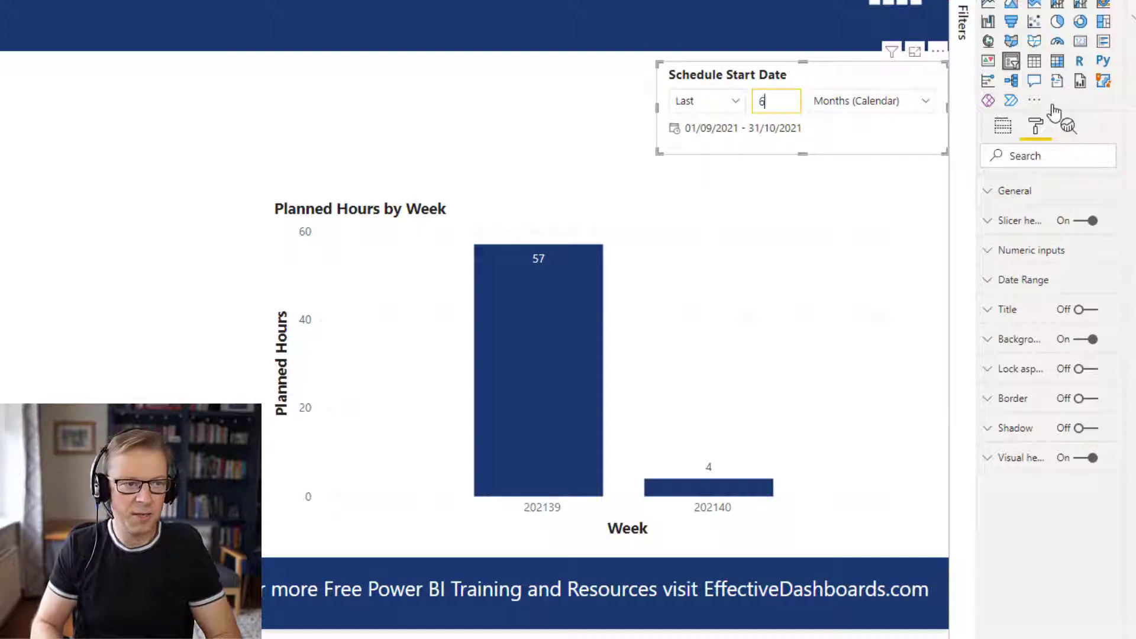
left_click(597, 122)
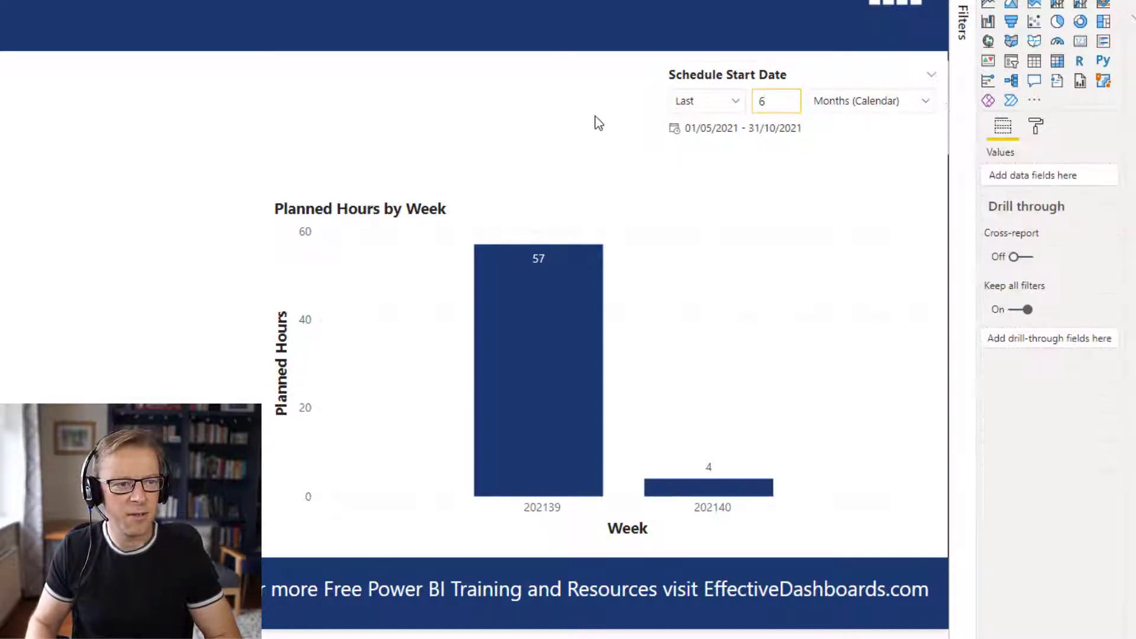
left_click(732, 102)
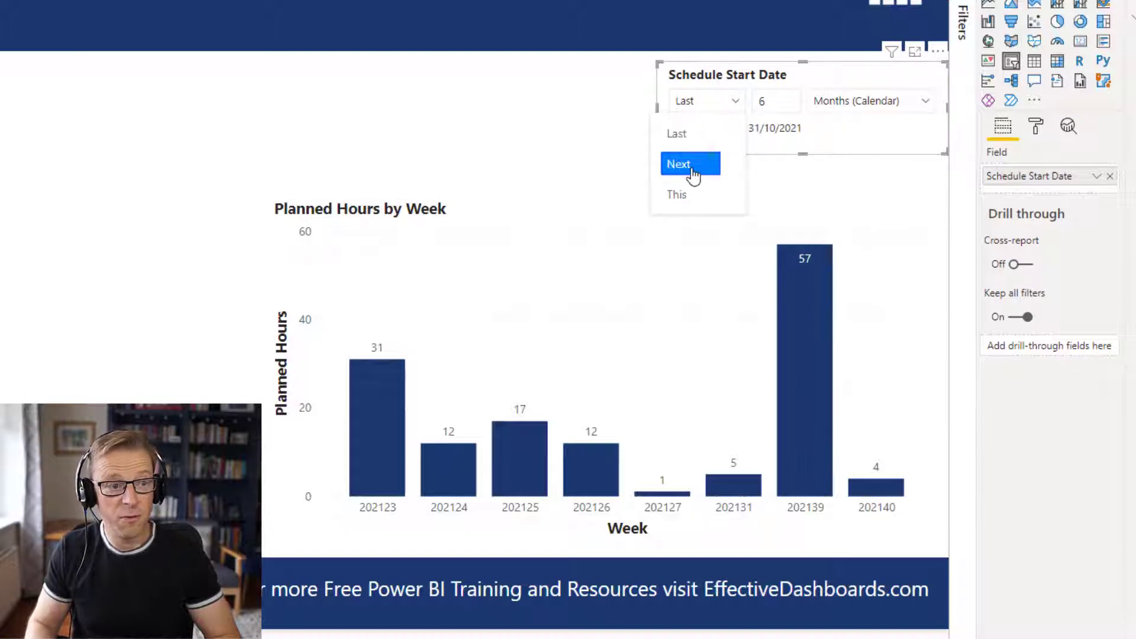
left_click(694, 164)
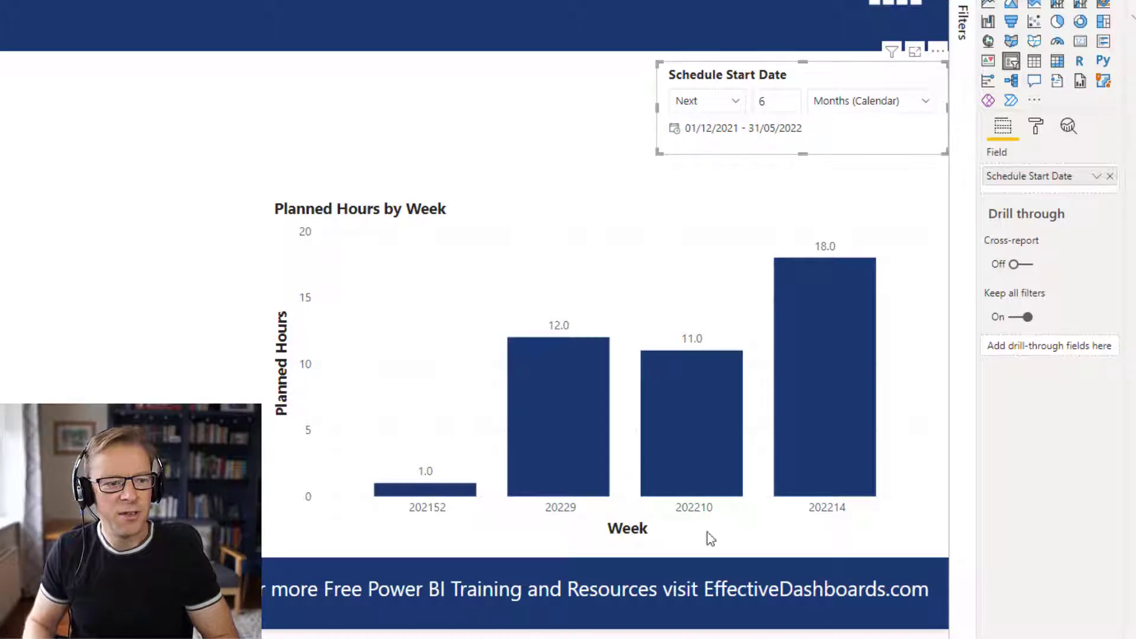
Step: Switch the Schedule Start Date slicer's period unit to Months and turn off Include today in its Date Range formatting
left_click(1037, 127)
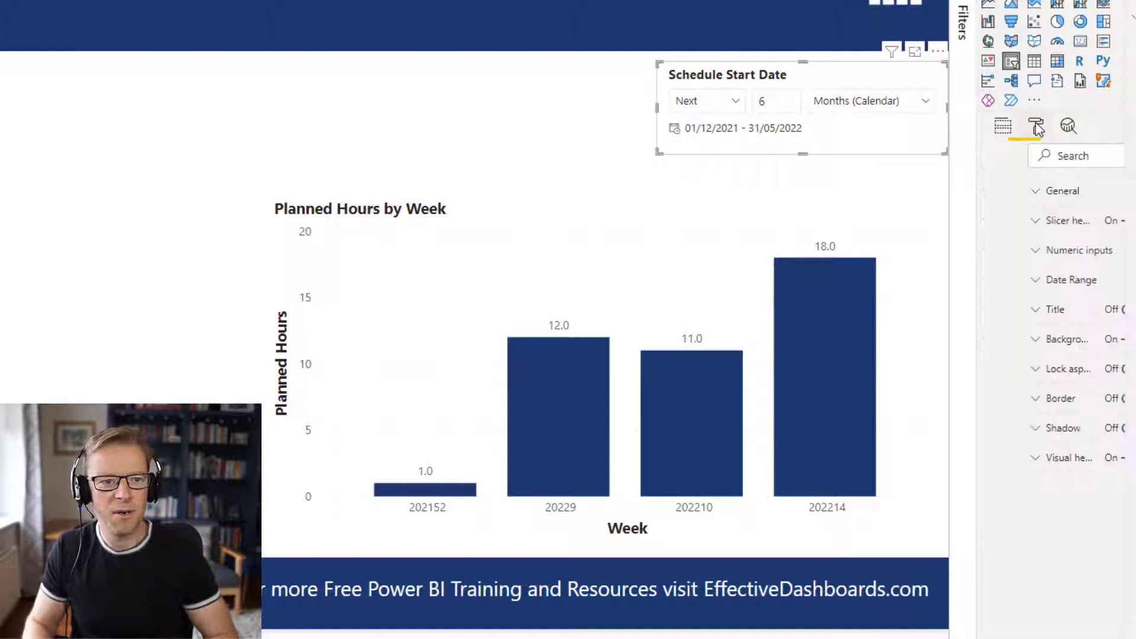
left_click(1005, 283)
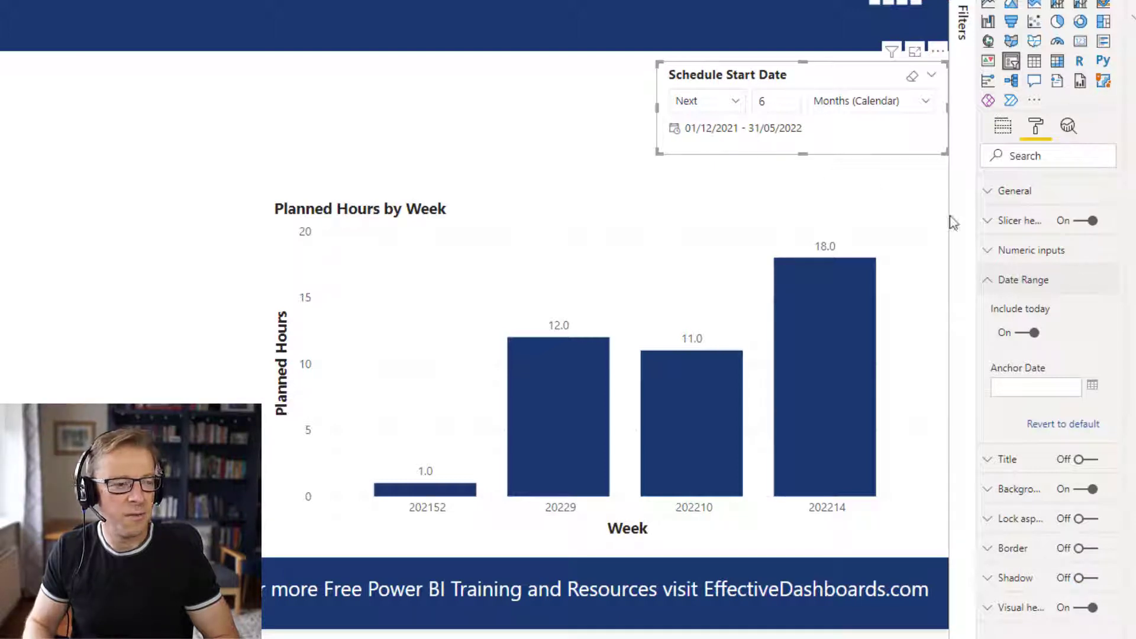
left_click(915, 102)
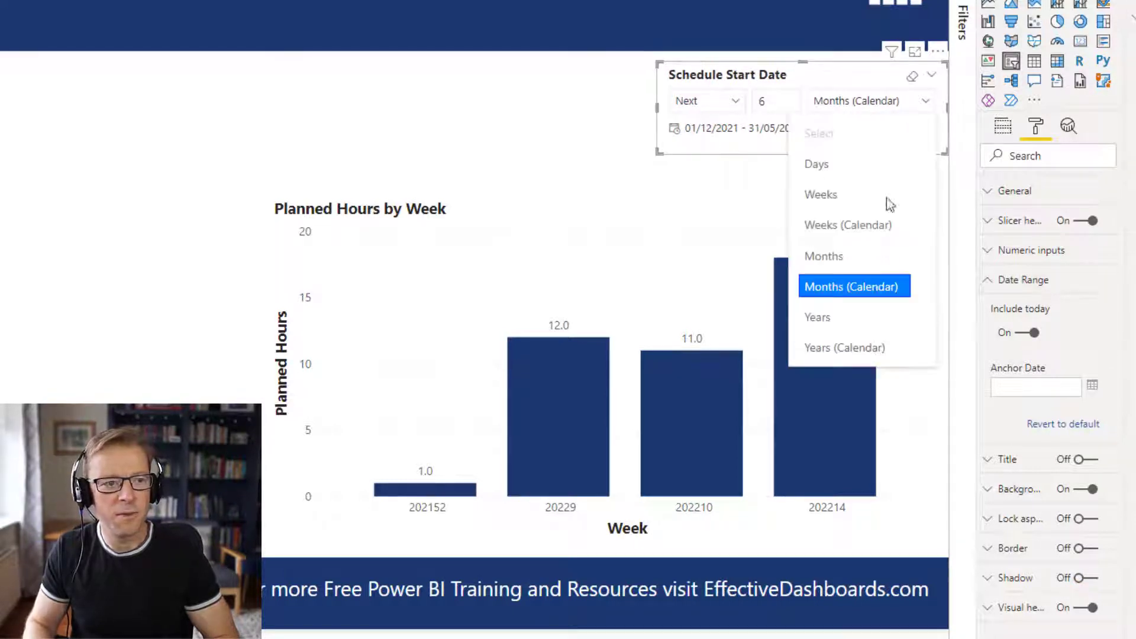
left_click(858, 262)
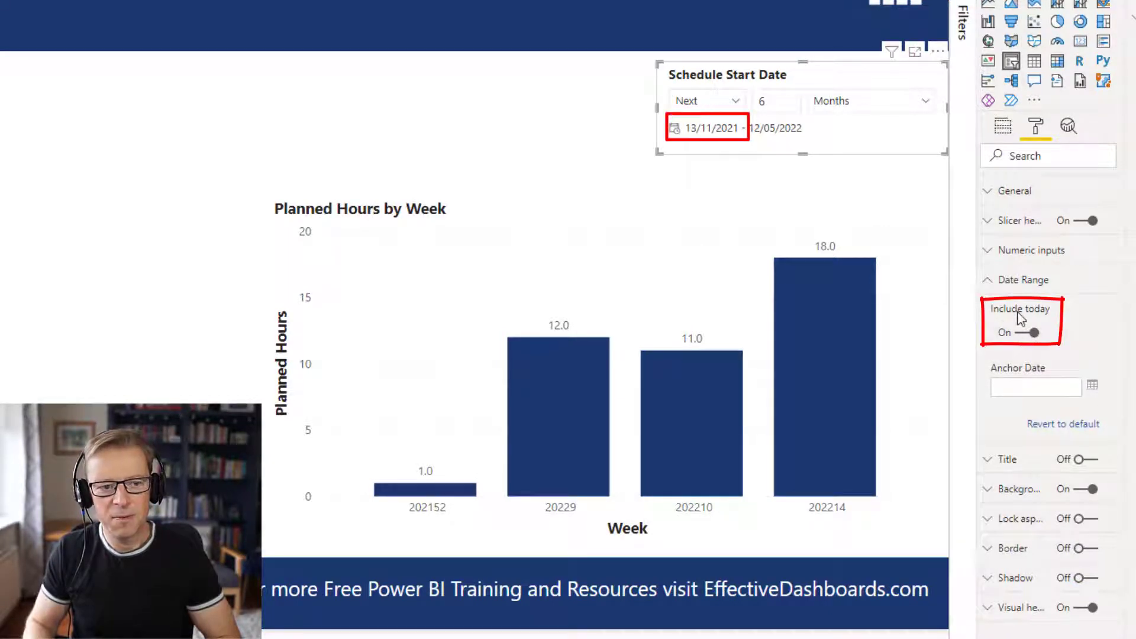
left_click(1034, 334)
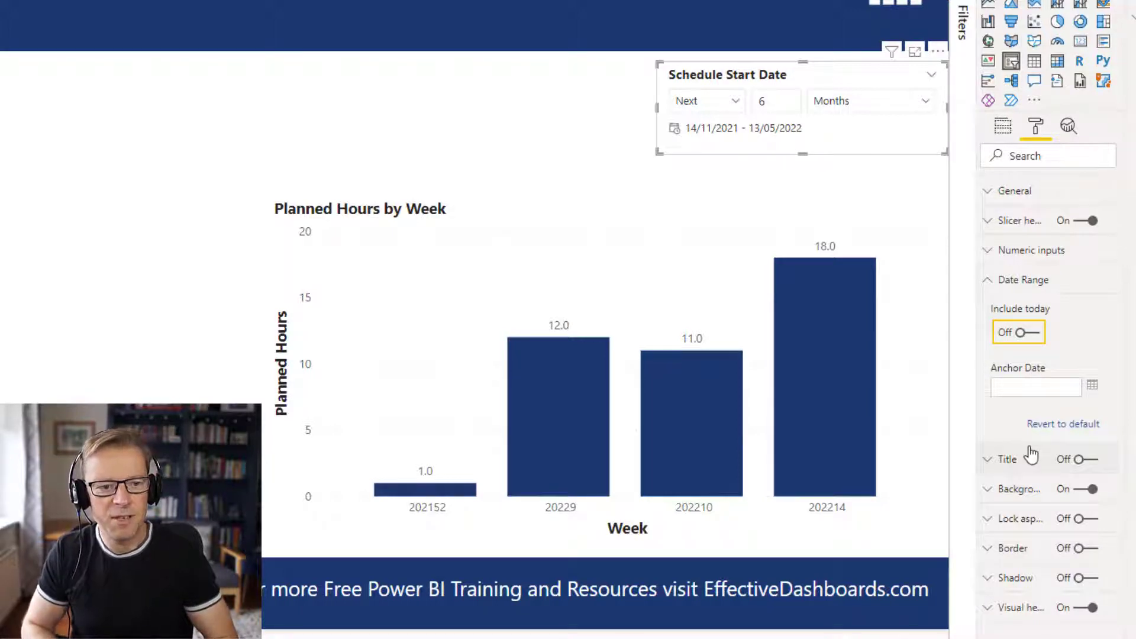
Step: Set the slicer's Anchor Date to 11/1/2021 from the calendar
left_click(1040, 388)
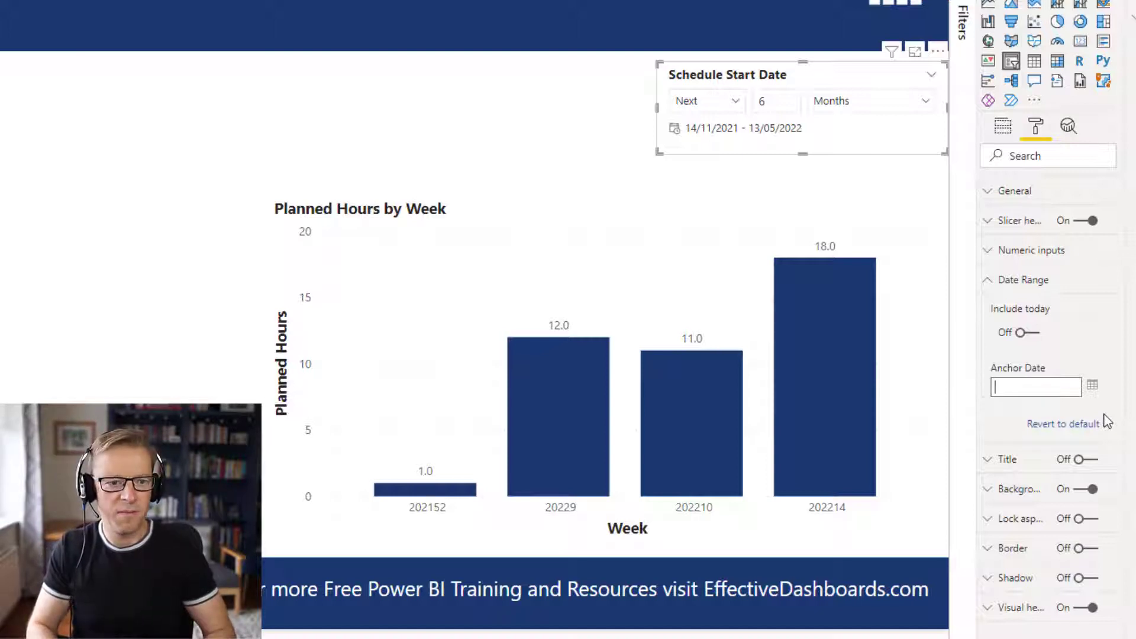
left_click(1093, 385)
left_click(953, 452)
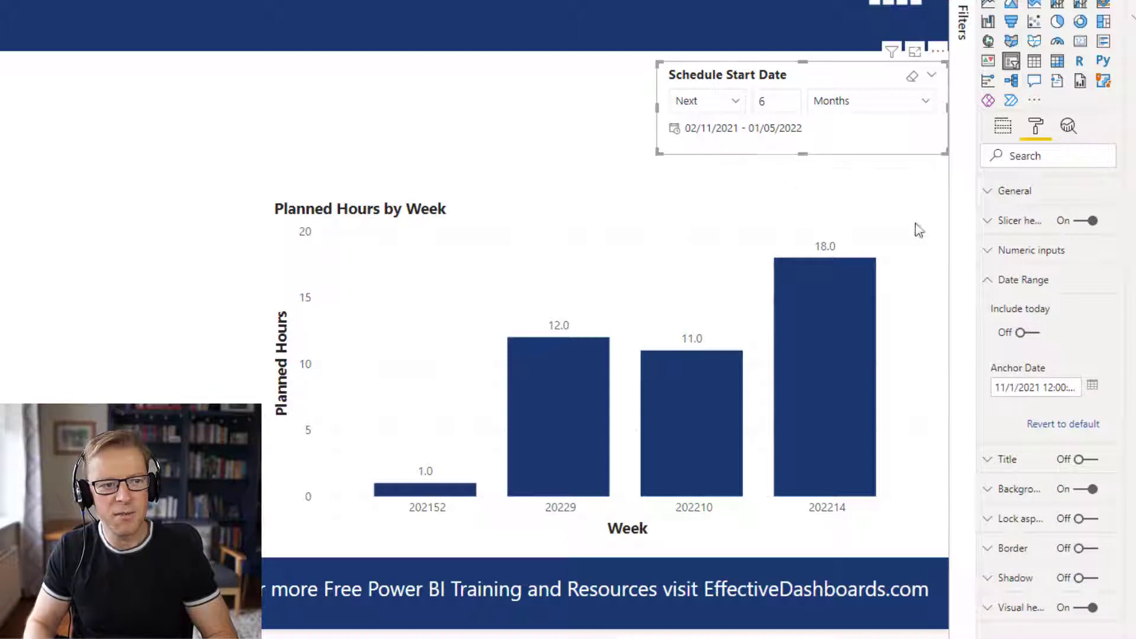
Step: Turn Include today back on for the Schedule Start Date slicer and leave its formatting settings
left_click(1023, 335)
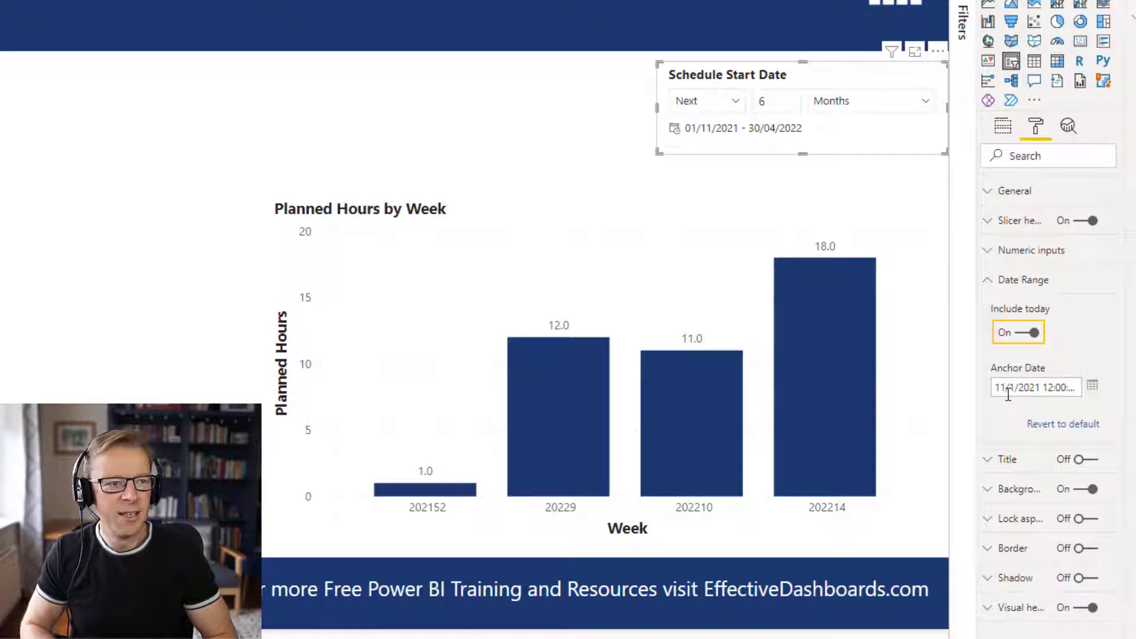
left_click(588, 113)
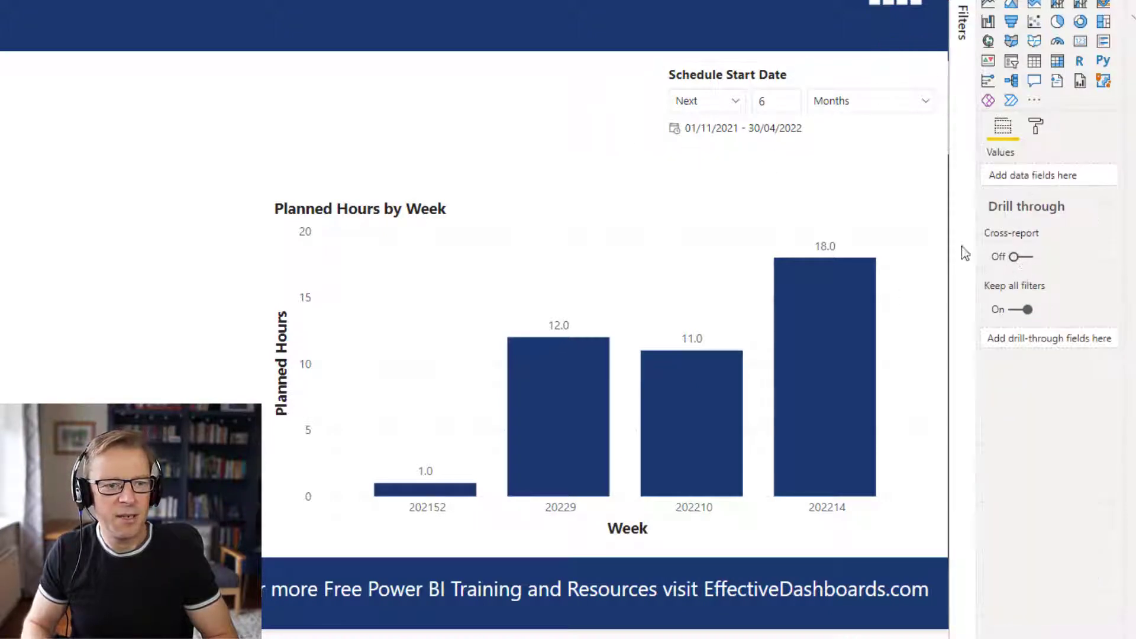
left_click(808, 144)
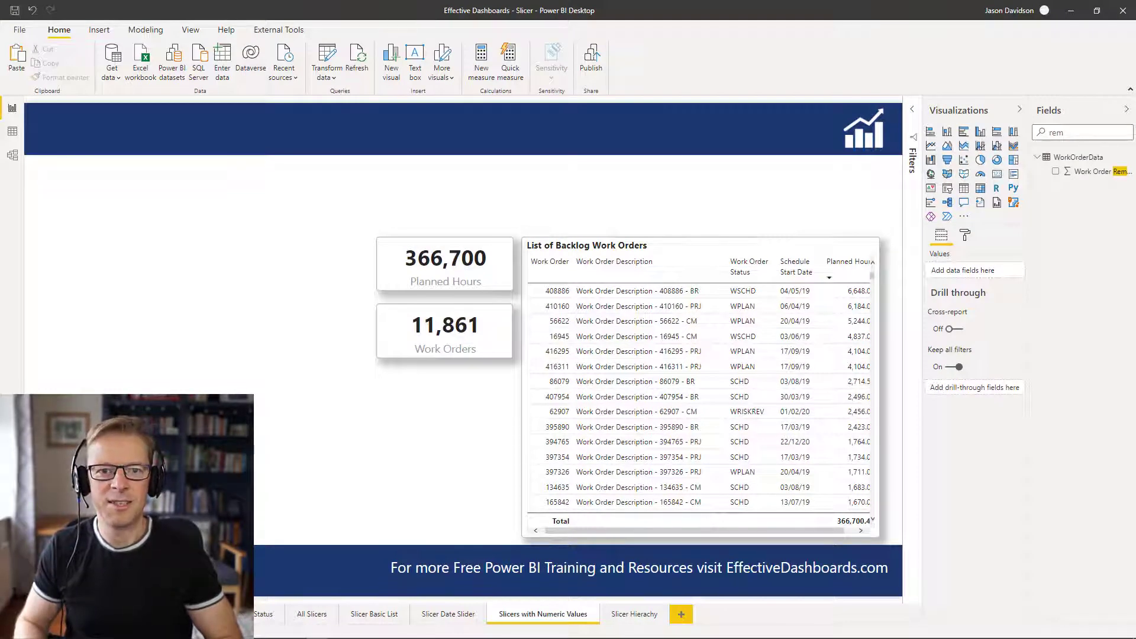
Step: Insert an empty slicer on the Slicers with Numeric Values page and place it above the List of Backlog Work Orders table
left_click(947, 188)
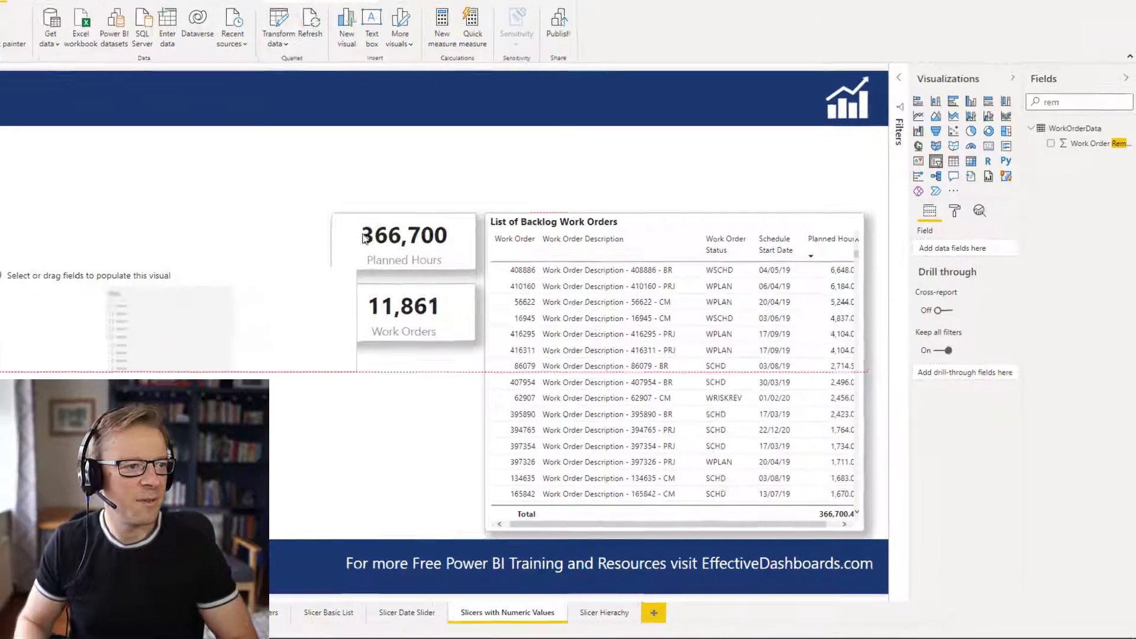
left_click_drag(309, 313, 811, 176)
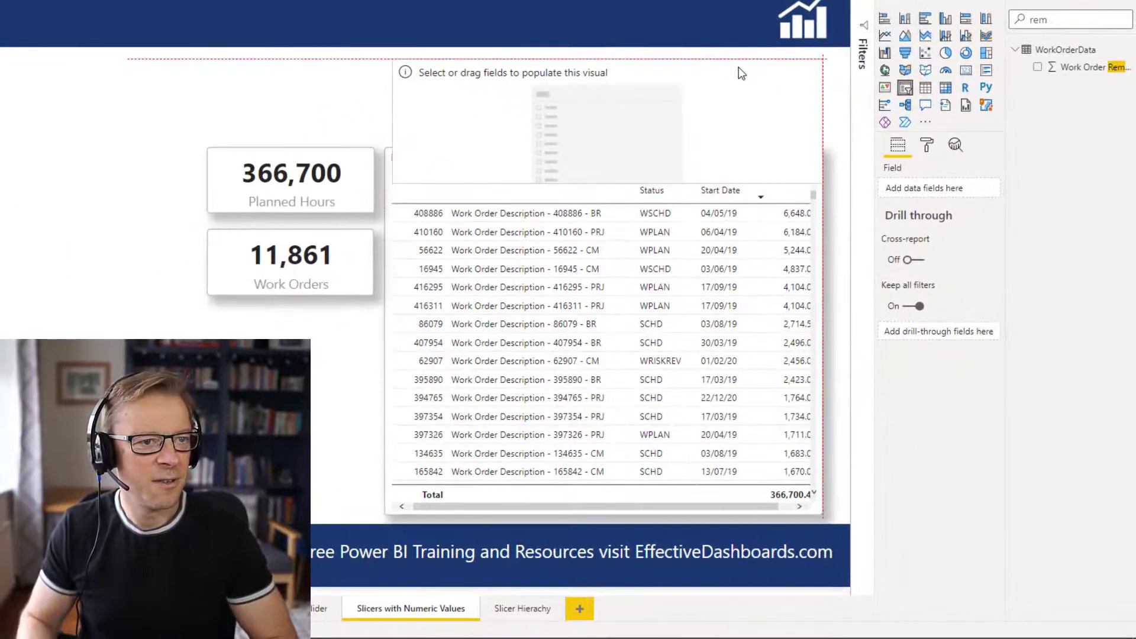
left_click_drag(738, 67, 740, 66)
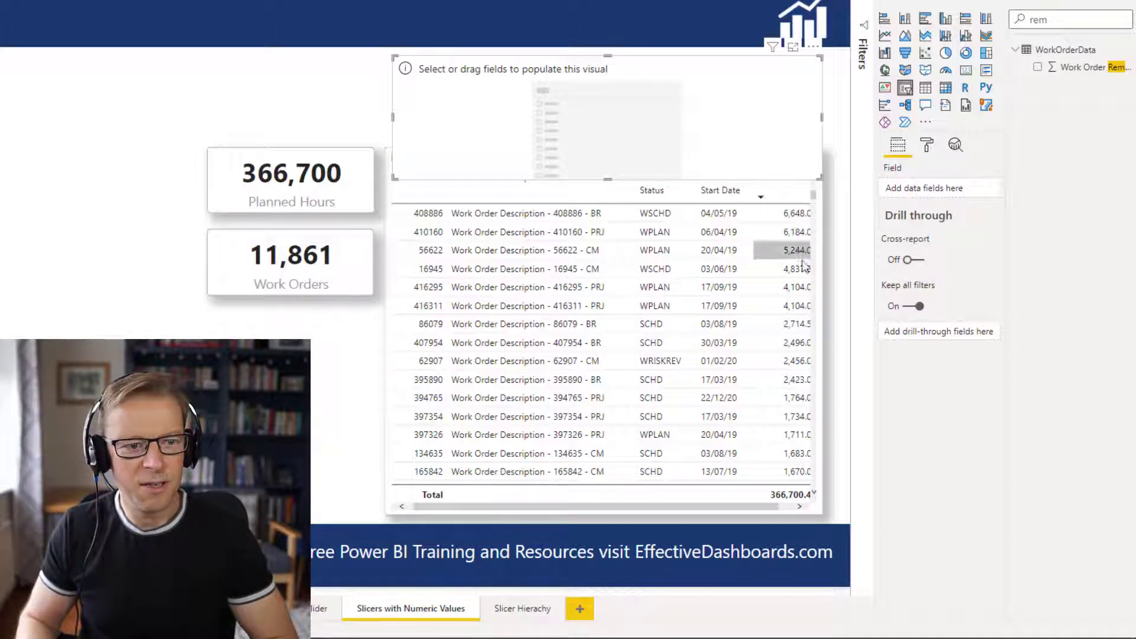
Step: Fill the empty slicer with the Work Order Remaining Hours field and shorten it to fit above the table
left_click_drag(772, 506, 805, 510)
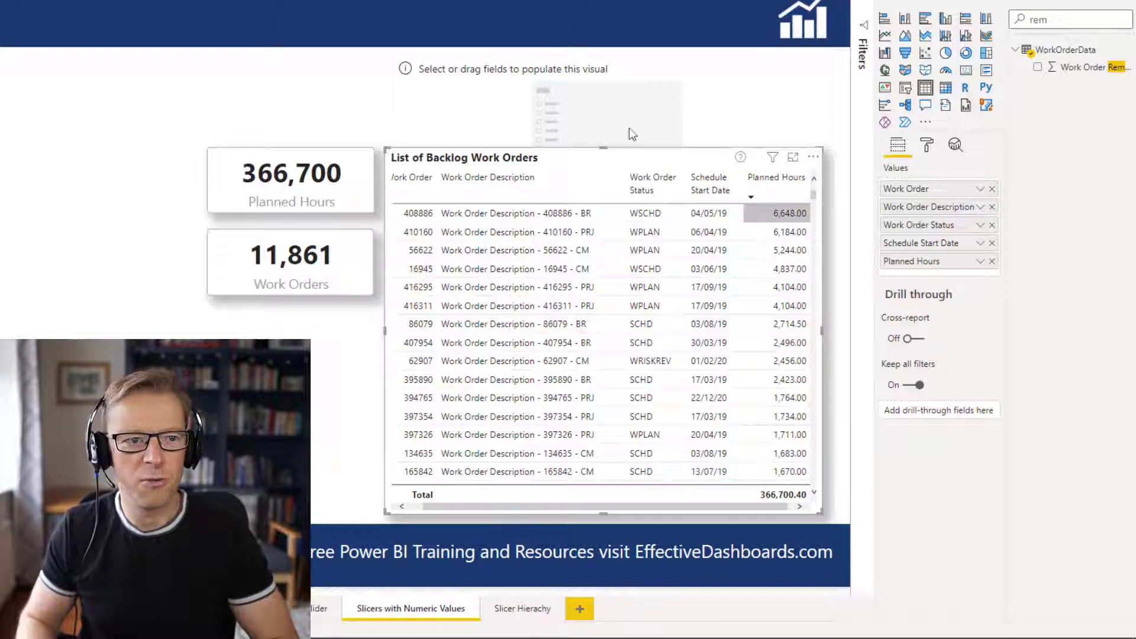
left_click(599, 106)
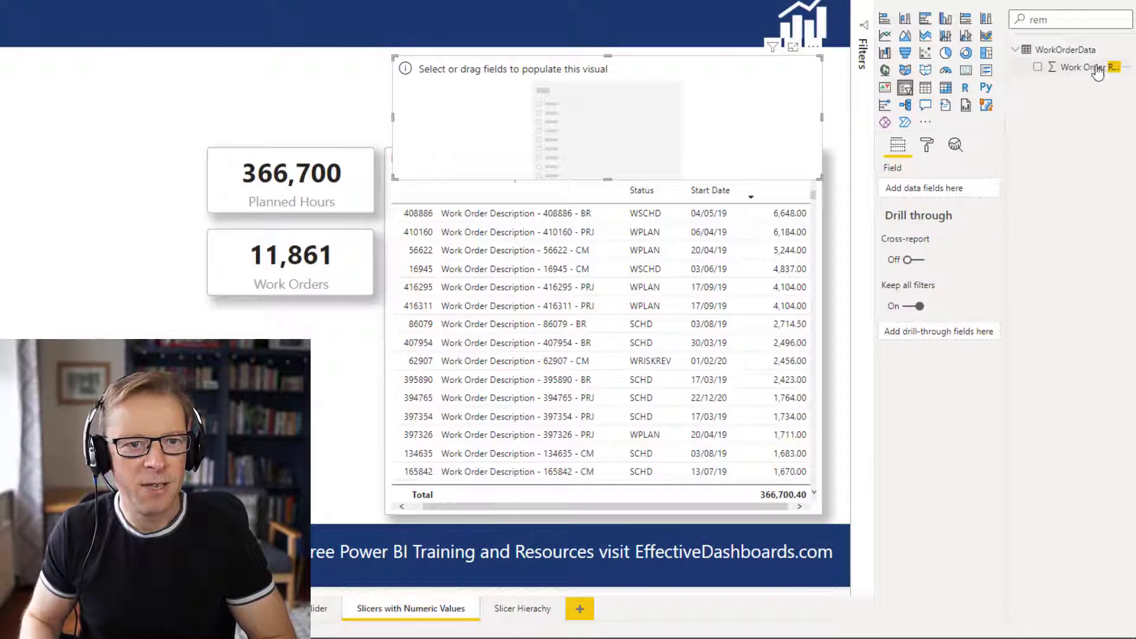
left_click_drag(1092, 67, 593, 104)
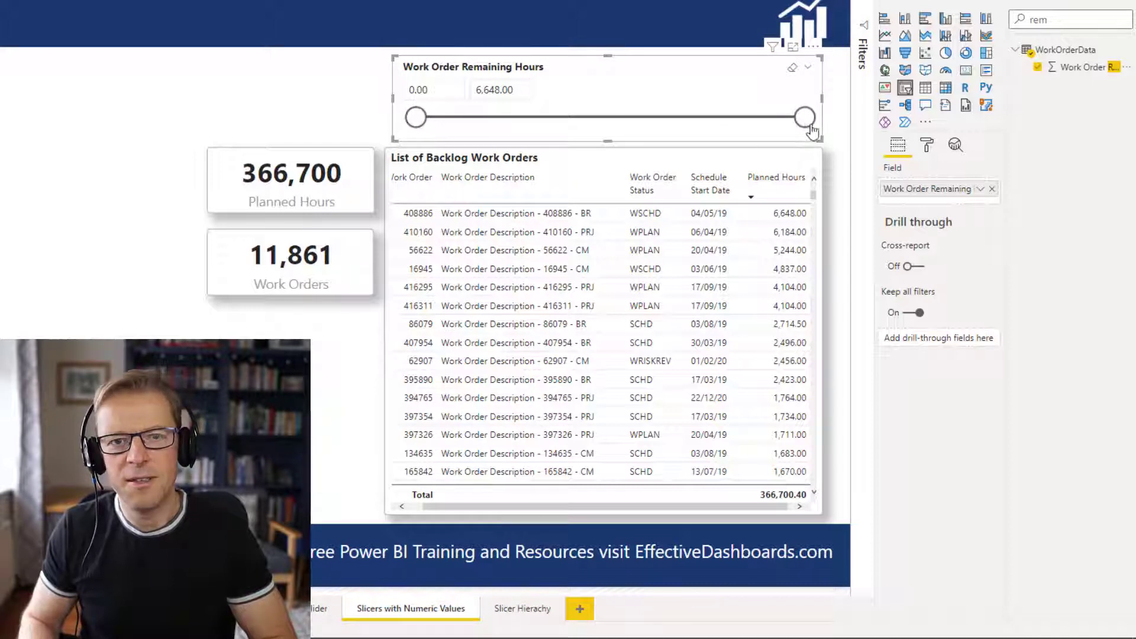
Step: Compare the slicer's minimum and maximum with the table by sorting Planned Hours ascending and back to descending
left_click(430, 89)
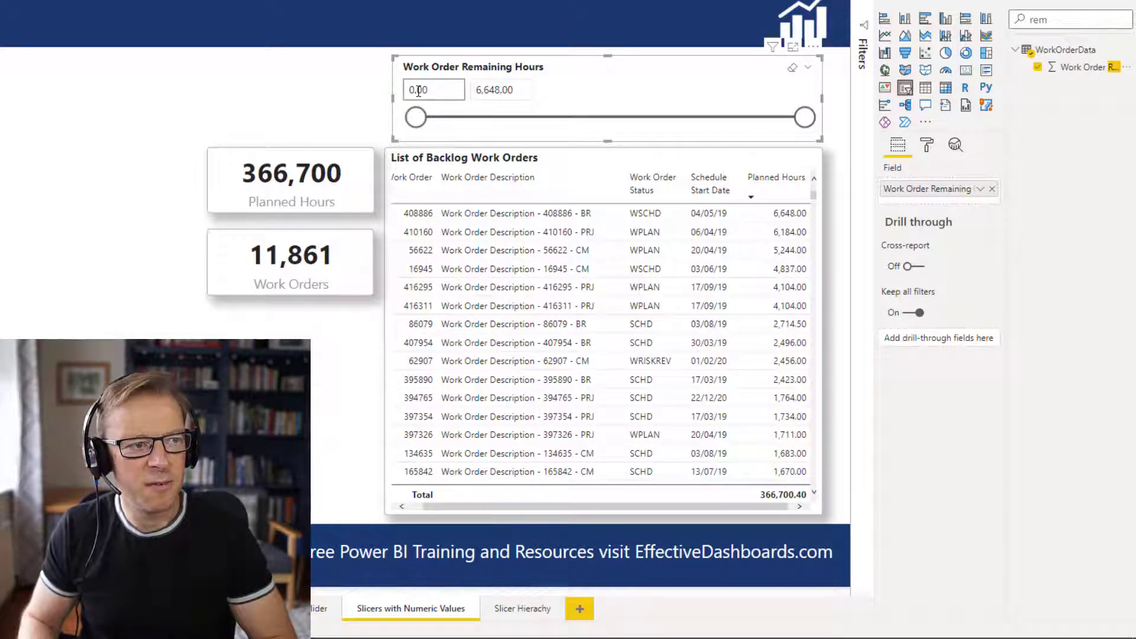
left_click(496, 97)
left_click(417, 90)
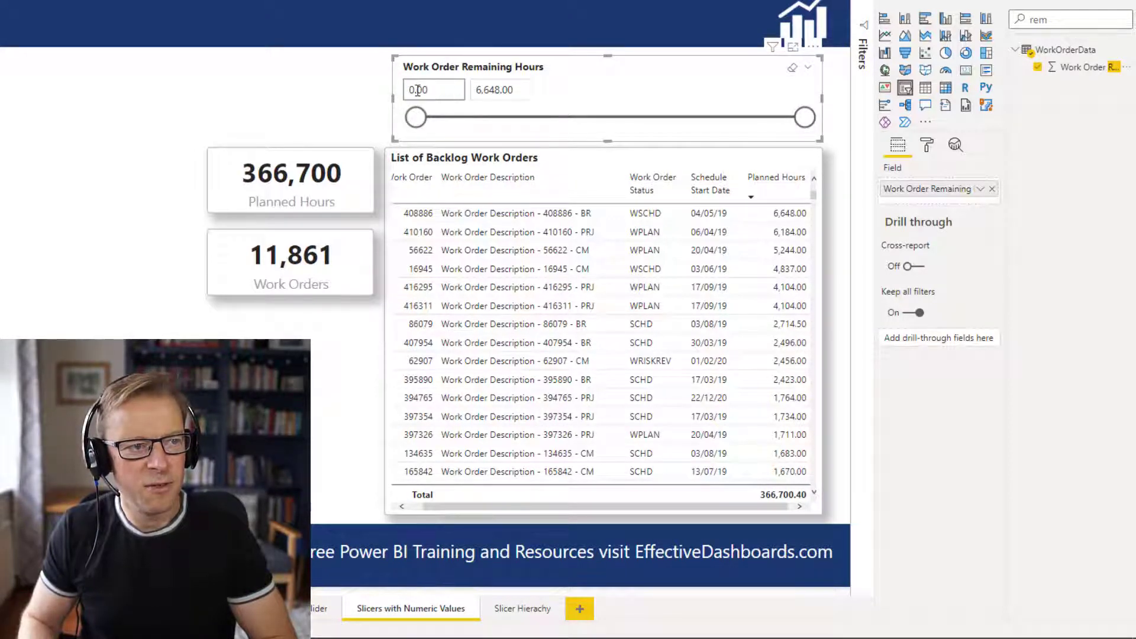
left_click(509, 99)
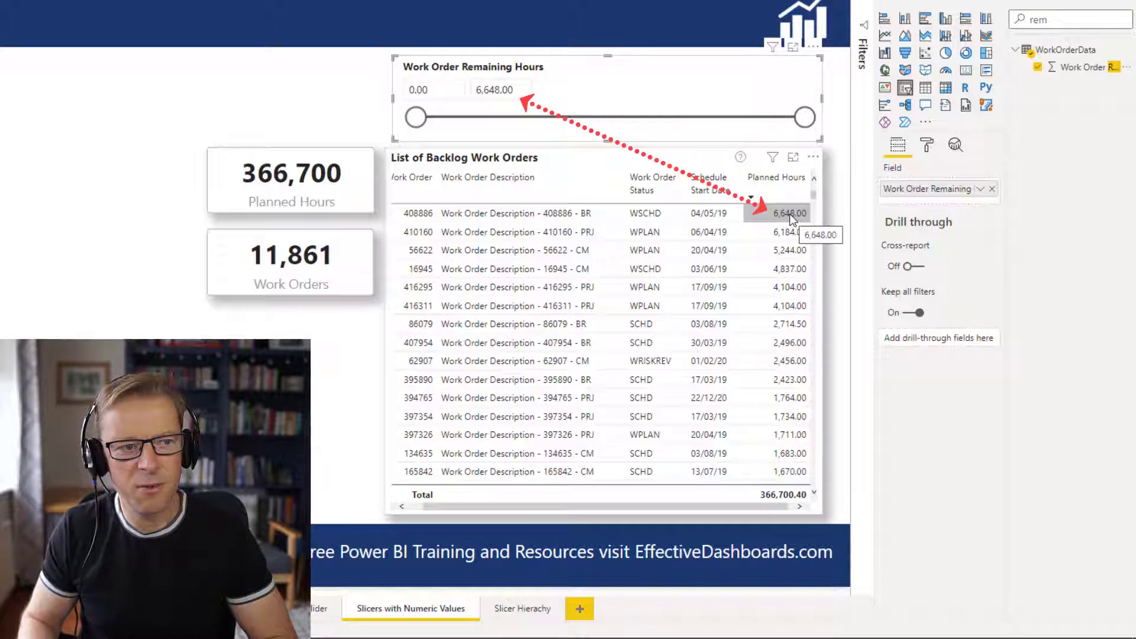
left_click(790, 180)
left_click(788, 180)
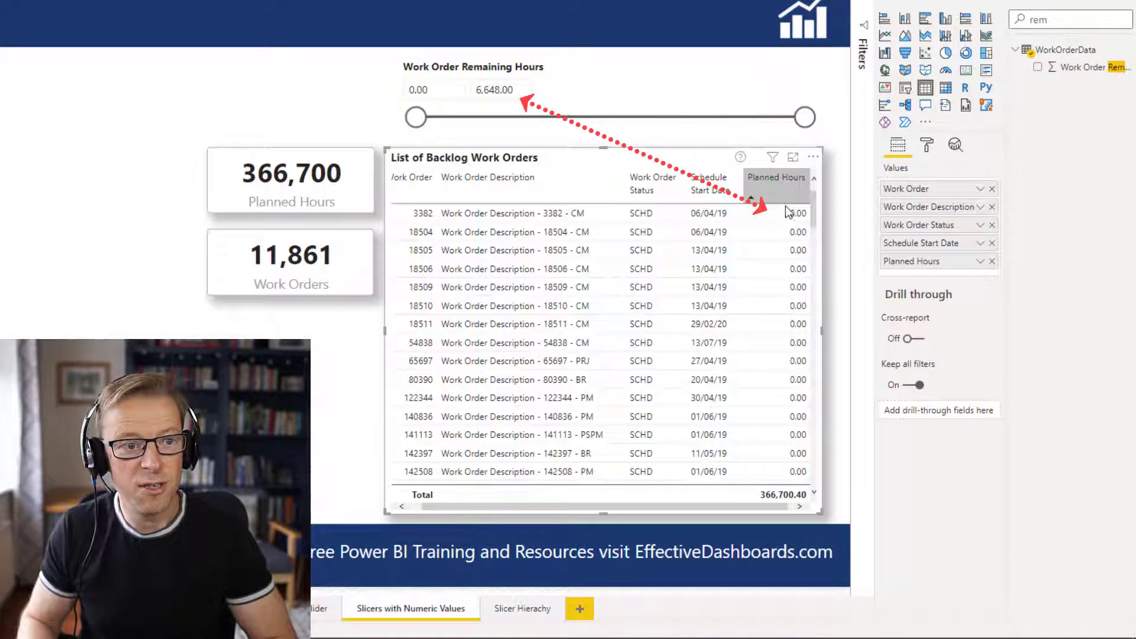
left_click(775, 191)
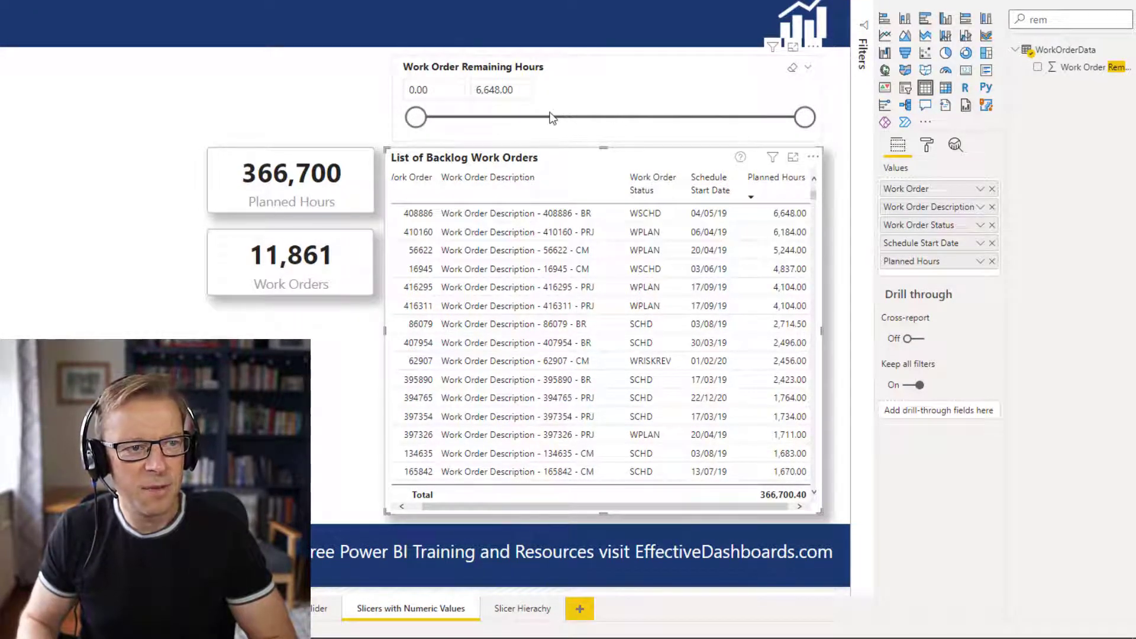
Step: Turn off the slider in the Work Order Remaining Hours slicer's formatting, leaving only the numeric inputs
left_click(927, 145)
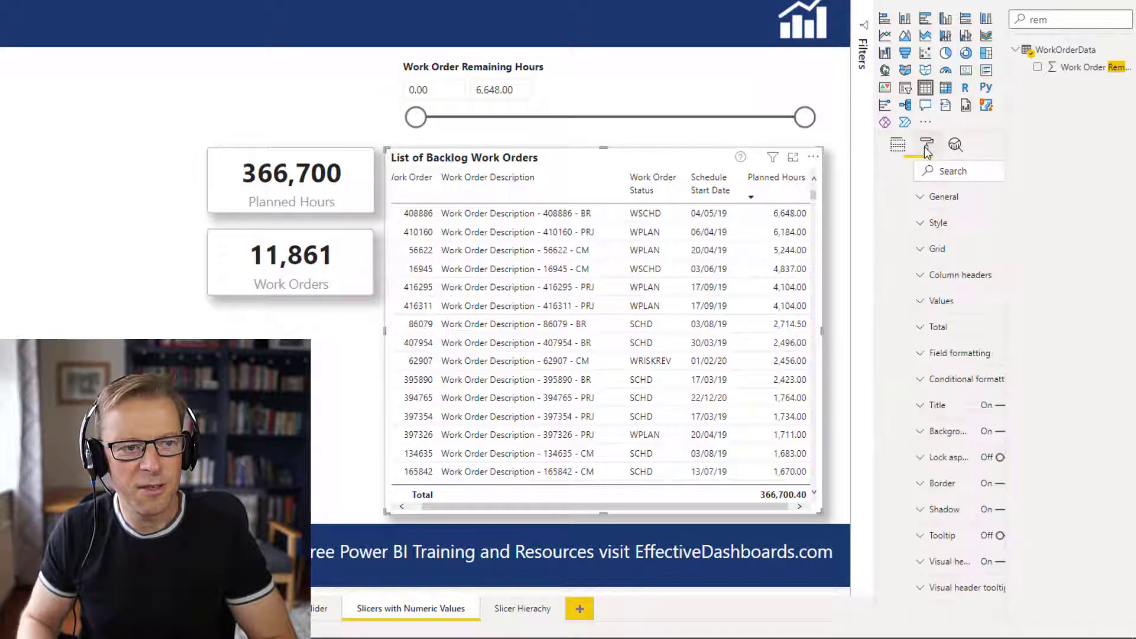
left_click(709, 102)
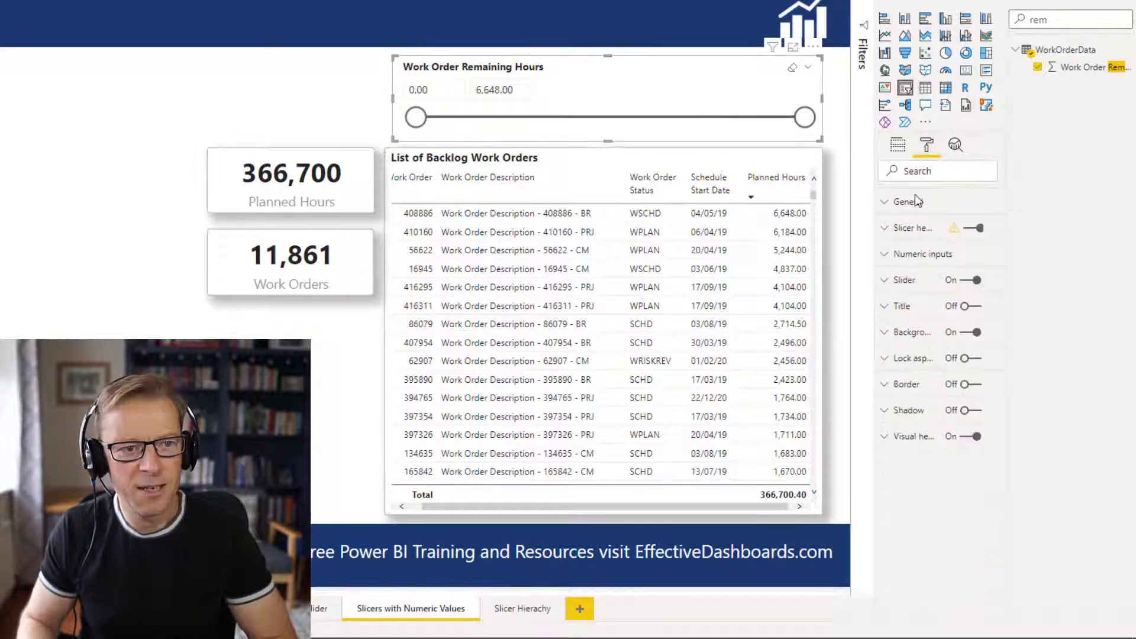
left_click(976, 282)
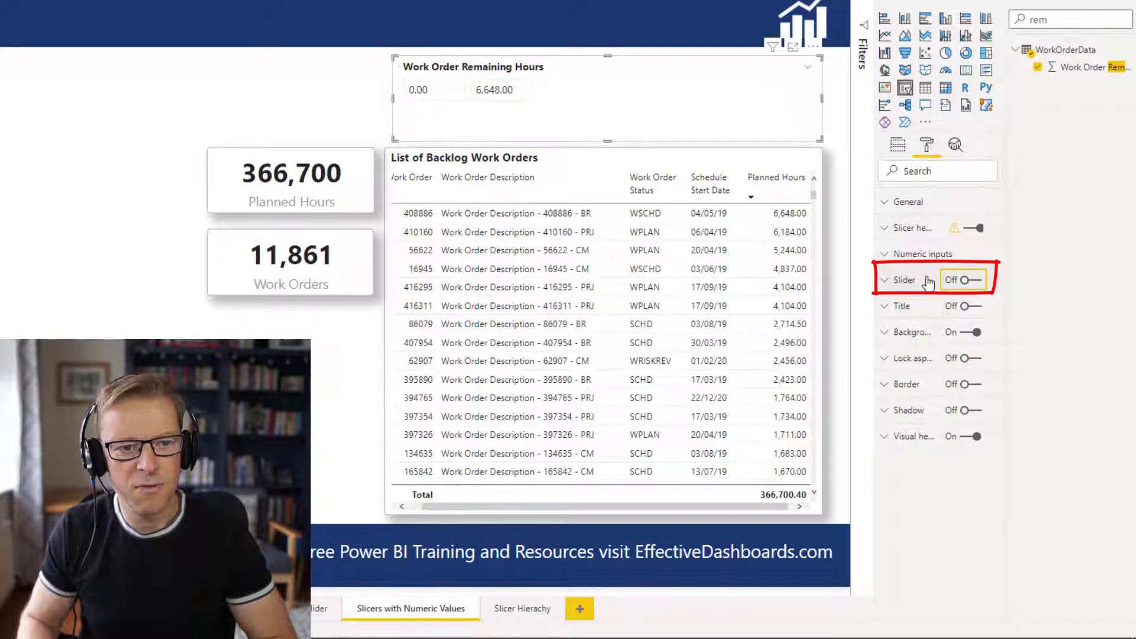
Step: Expand the slicer's General formatting settings and reduce its height to 100
left_click(907, 203)
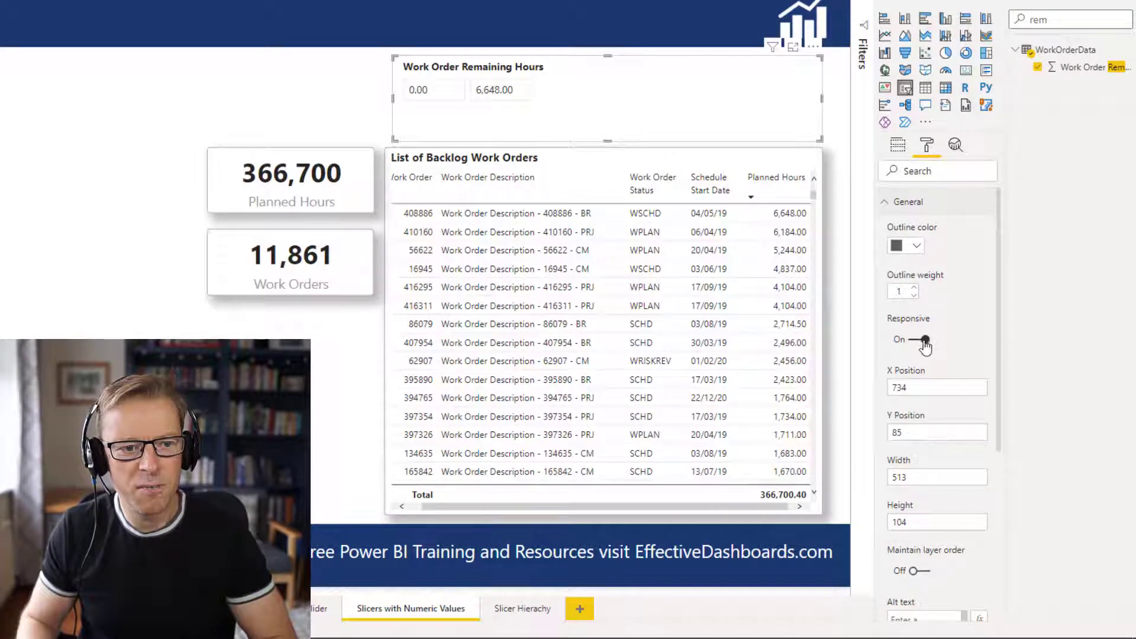
mouse_move(607, 141)
left_mouse_down()
mouse_move(610, 165)
mouse_move(610, 102)
mouse_move(620, 138)
left_mouse_up()
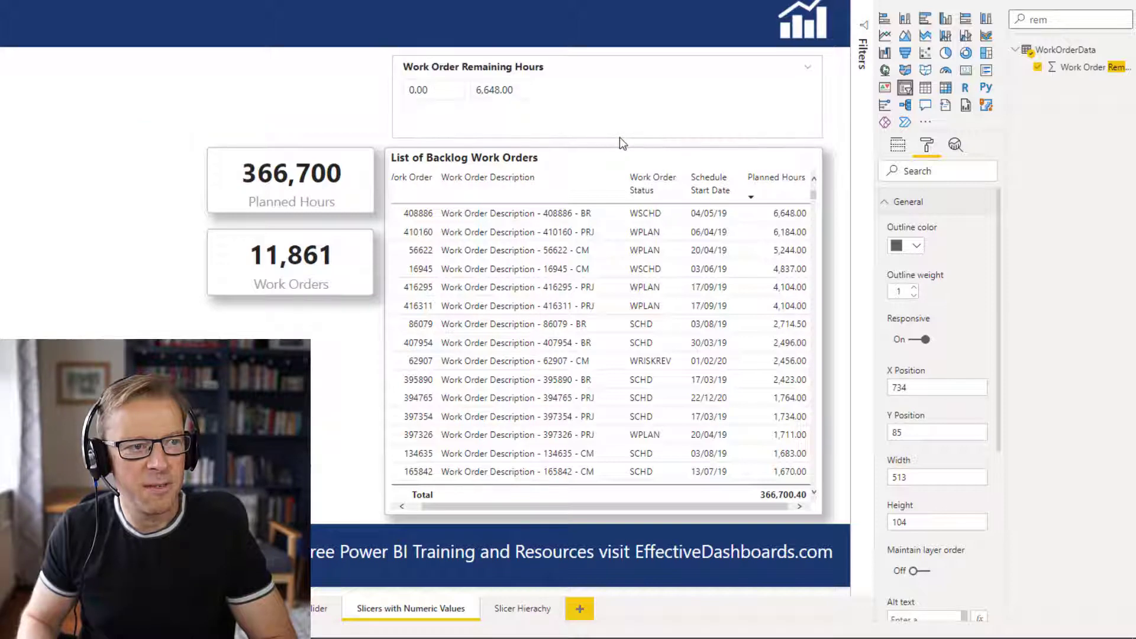
Step: Turn off Responsive for the slicer, set its header text size to 10 pt, and check the numeric input formatting options
left_click(924, 341)
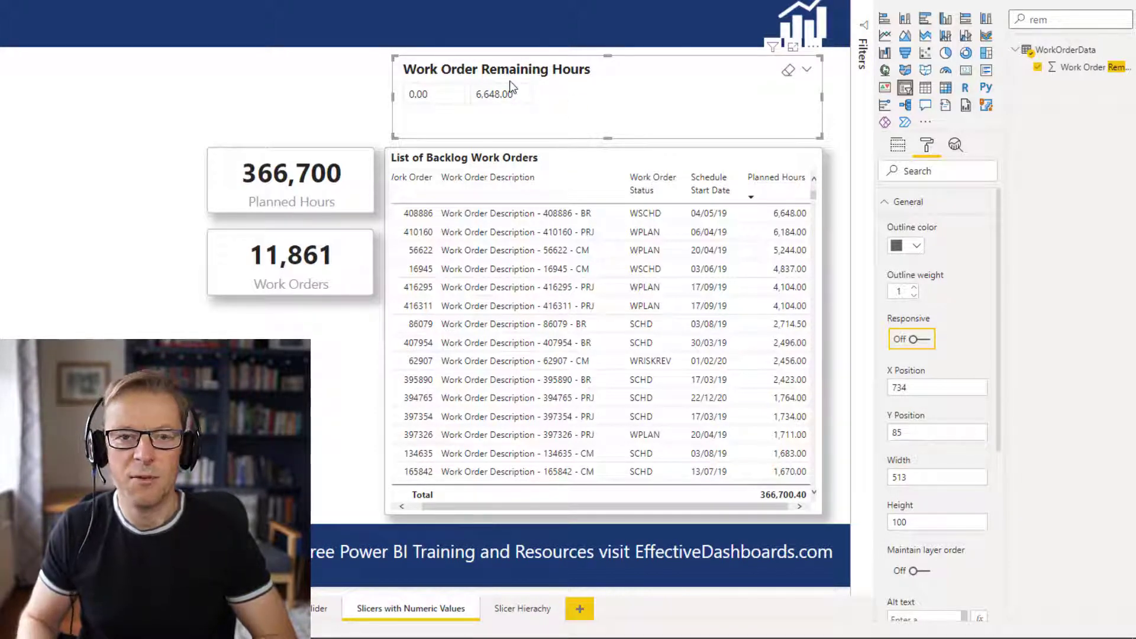
left_click(884, 203)
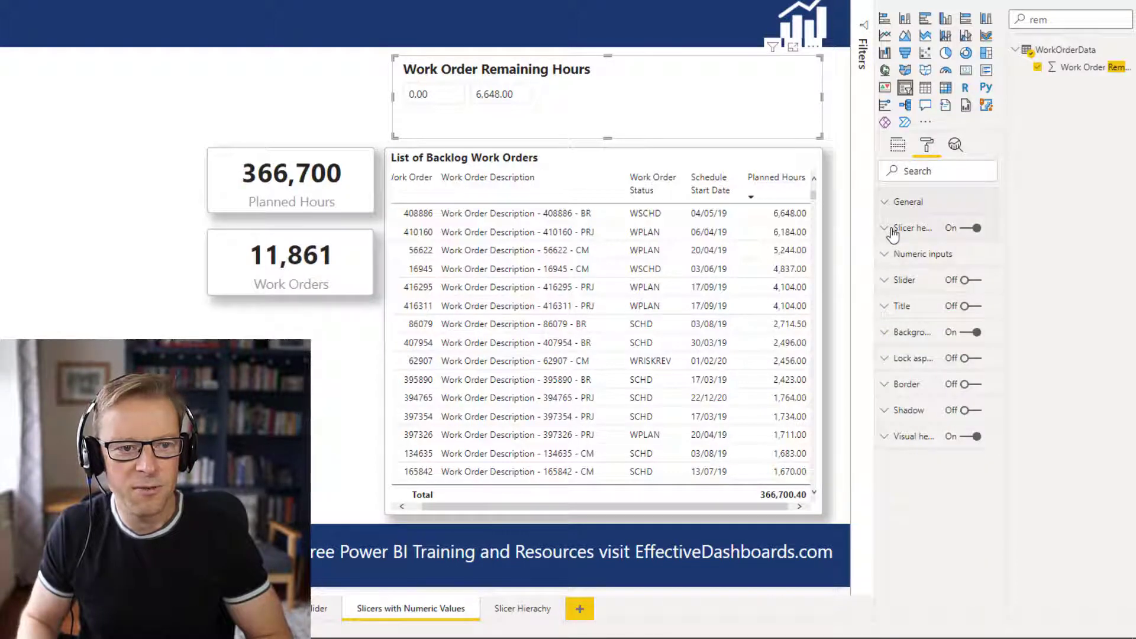
left_click(888, 230)
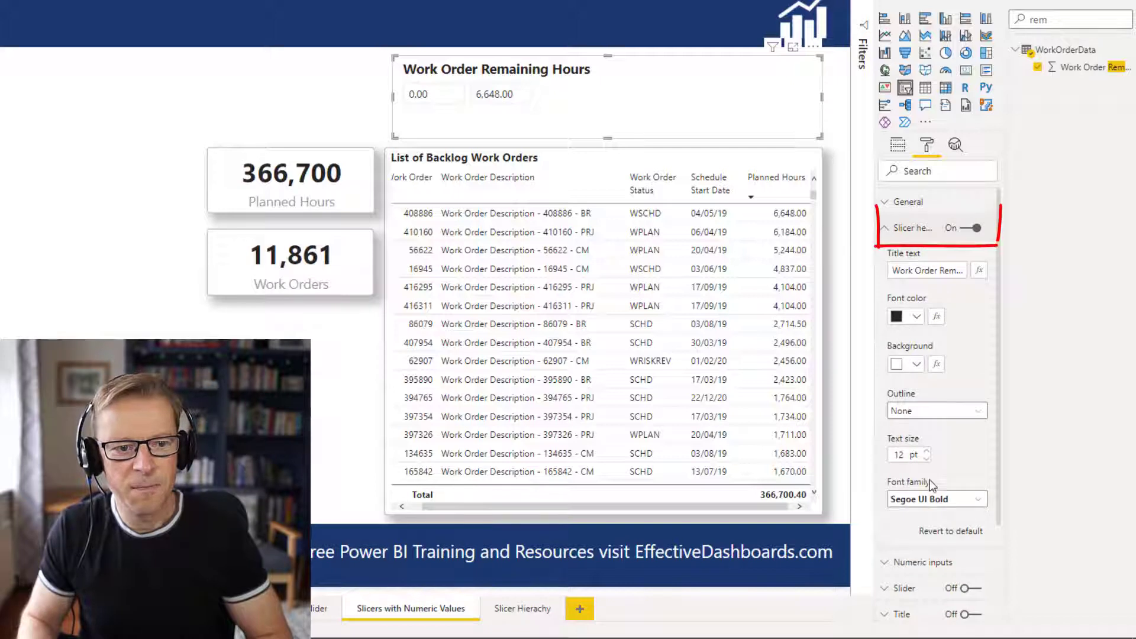
left_click(927, 459)
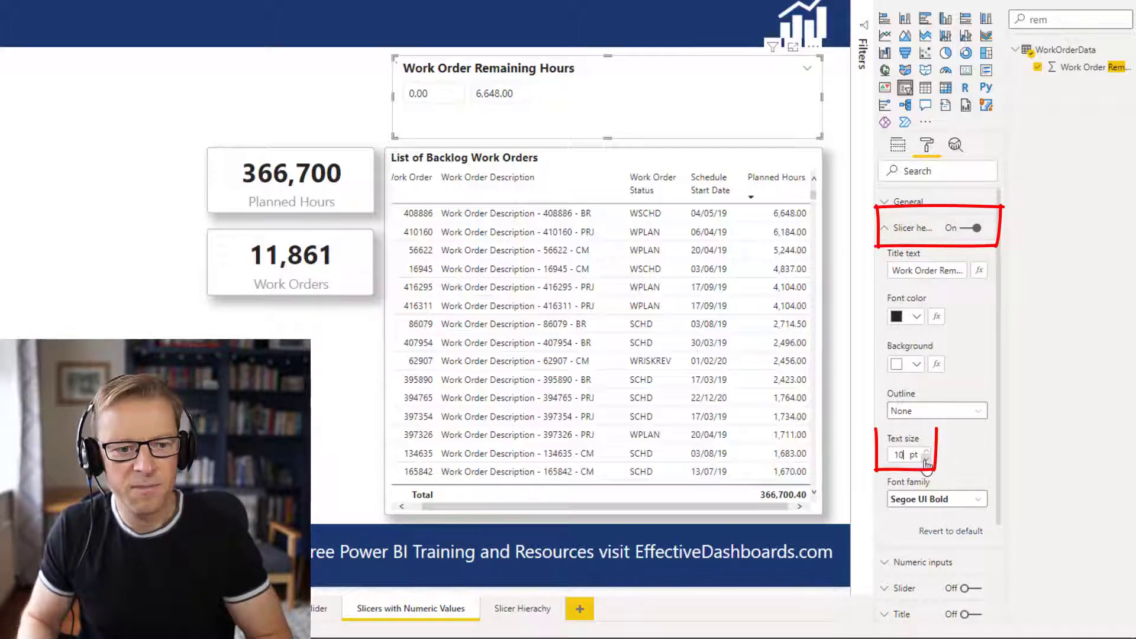
left_click(926, 460)
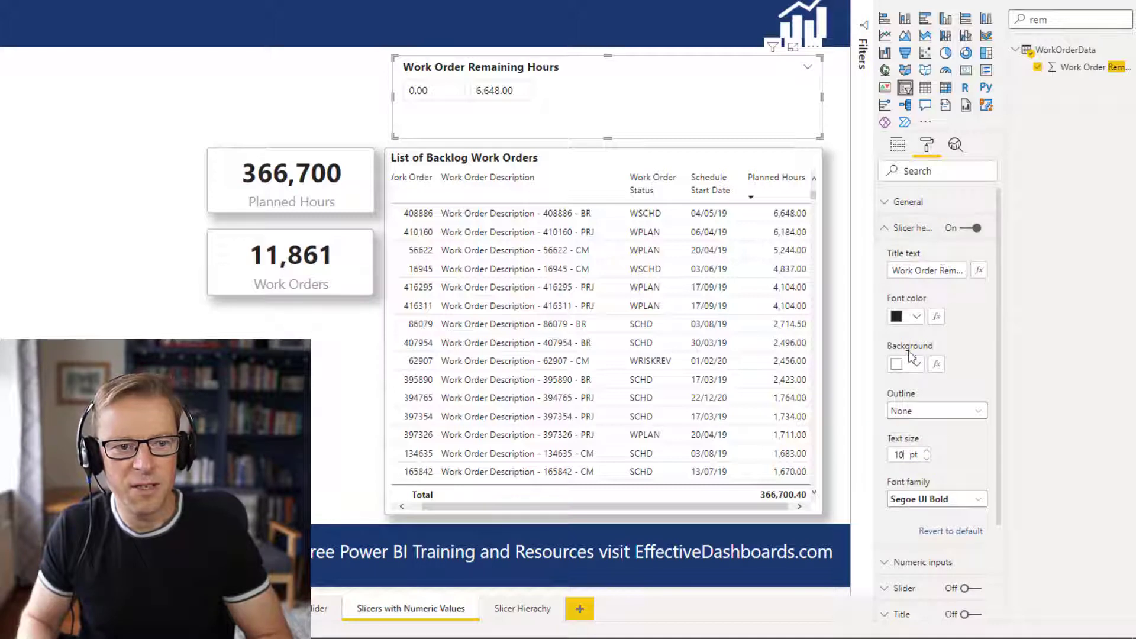
left_click(889, 231)
left_click(895, 255)
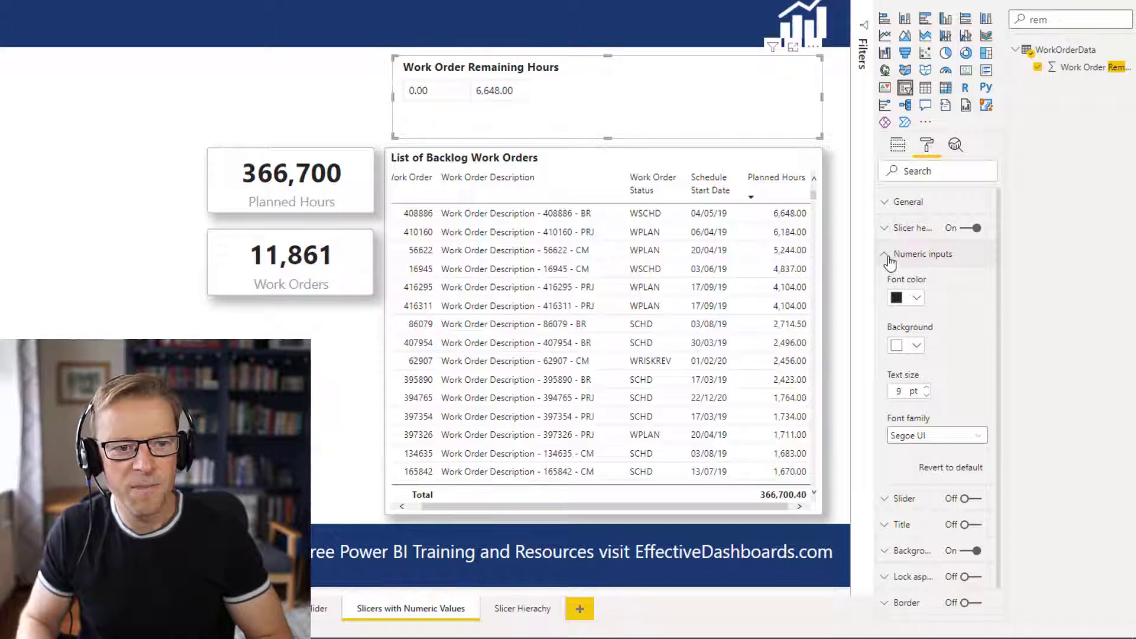
left_click(890, 256)
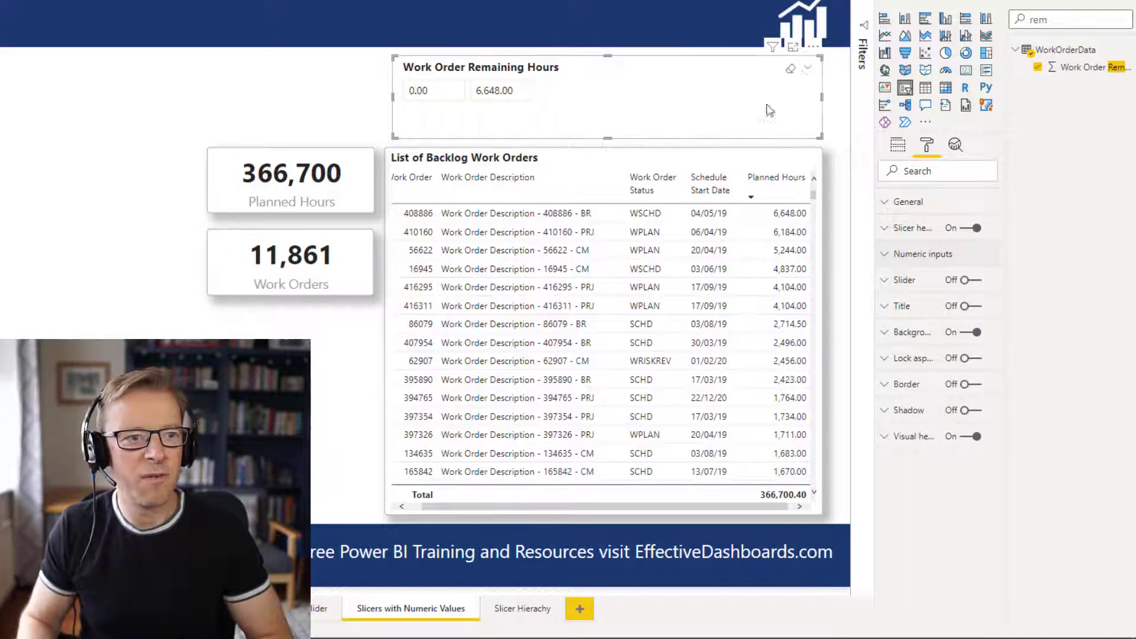
Step: Switch the Work Order Remaining Hours slicer to the List type and back to Between
left_click(809, 70)
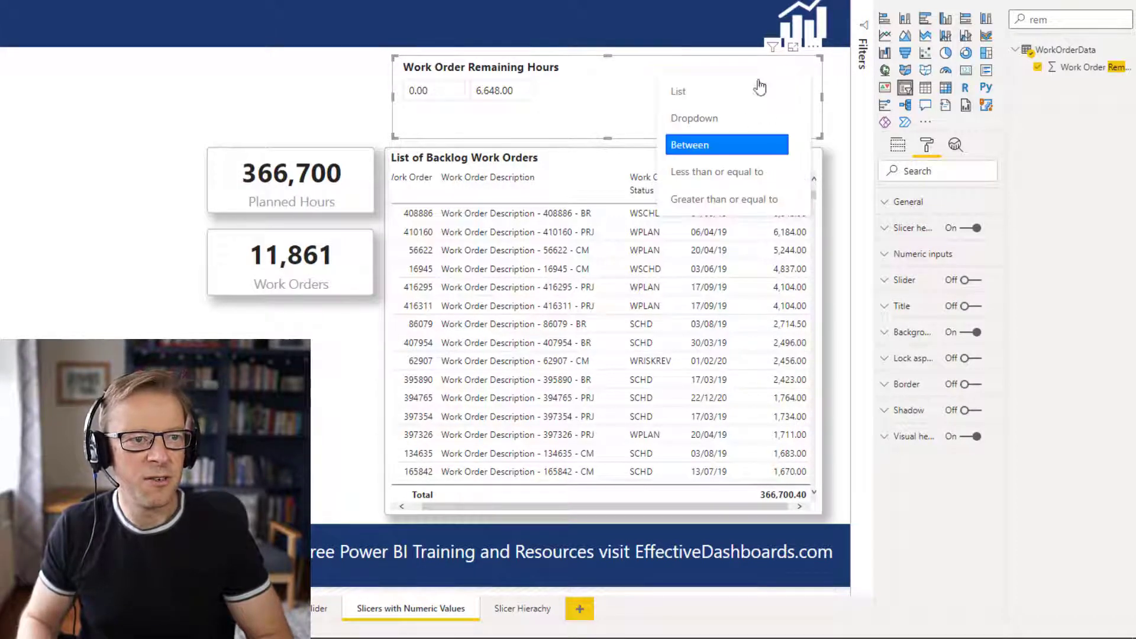
left_click(741, 90)
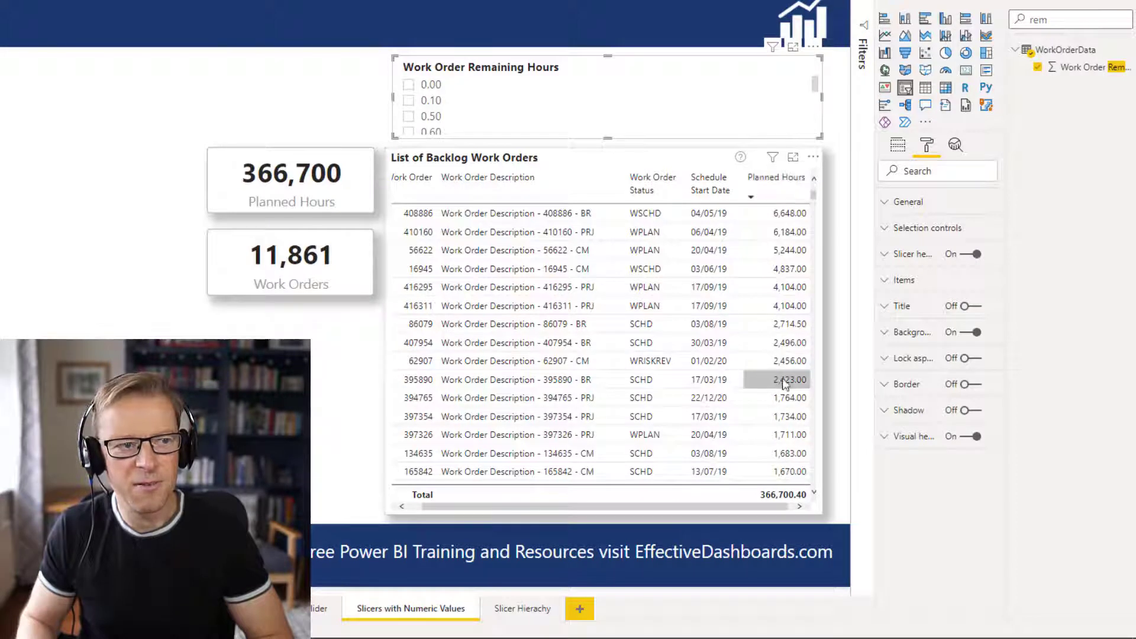
left_click(806, 69)
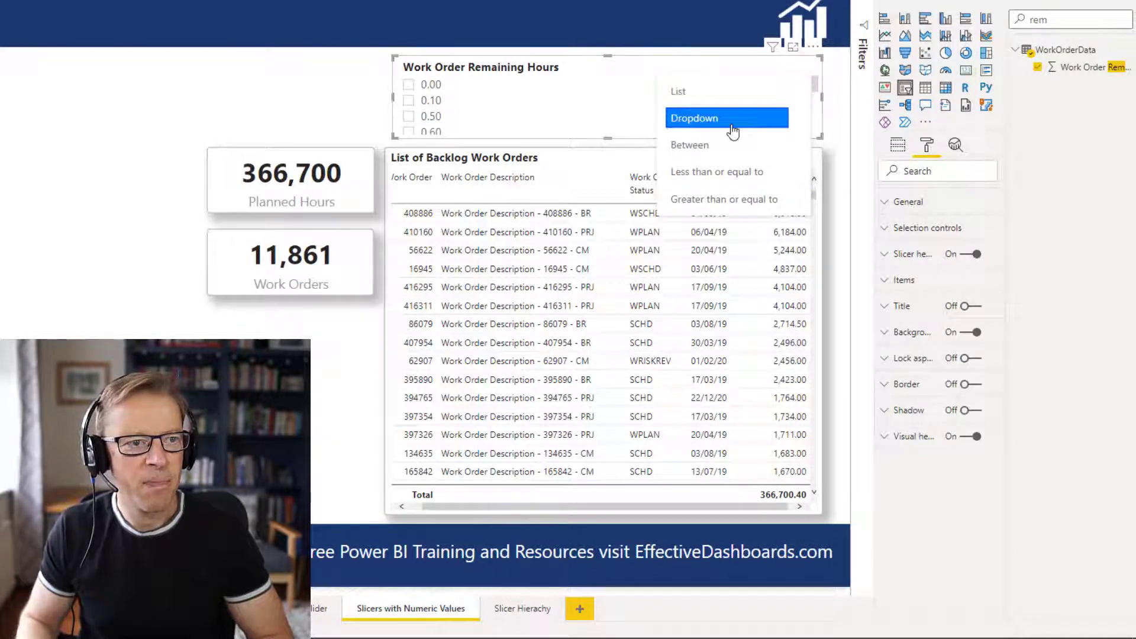
left_click(723, 148)
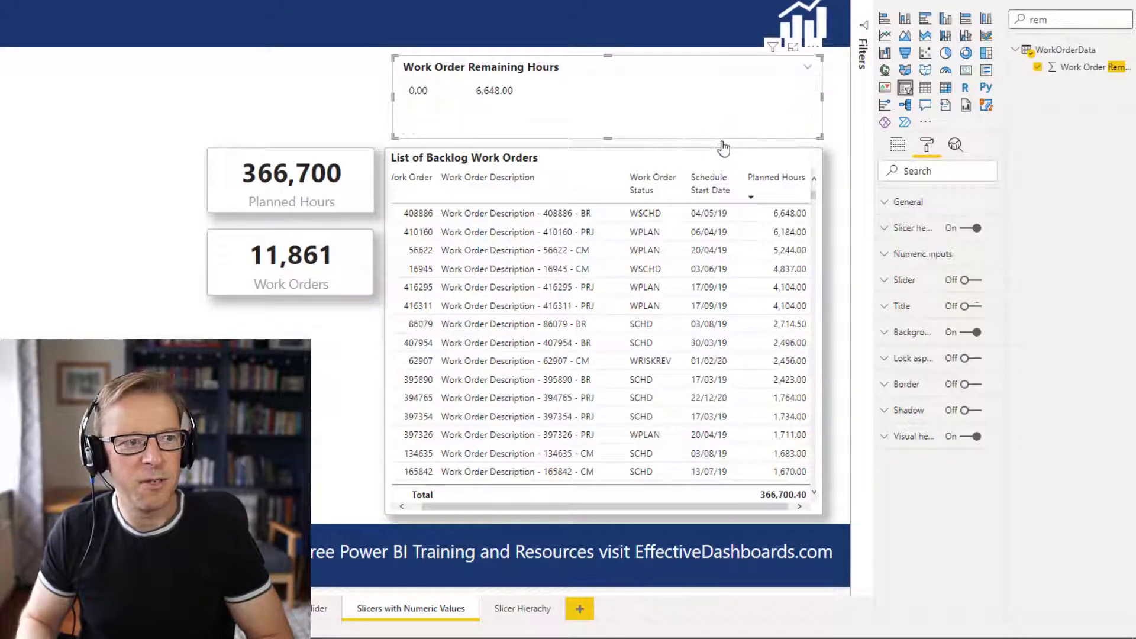
Step: Switch the slicer to Less than or equal to and select its maximum value for editing
left_click(810, 71)
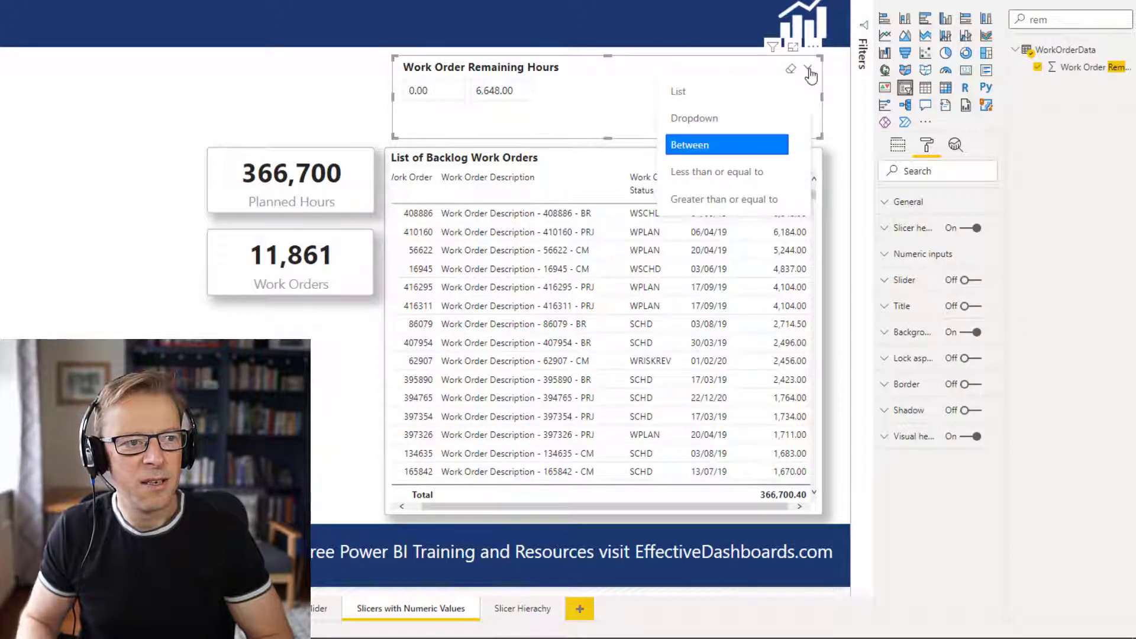
left_click(707, 171)
left_click(507, 89)
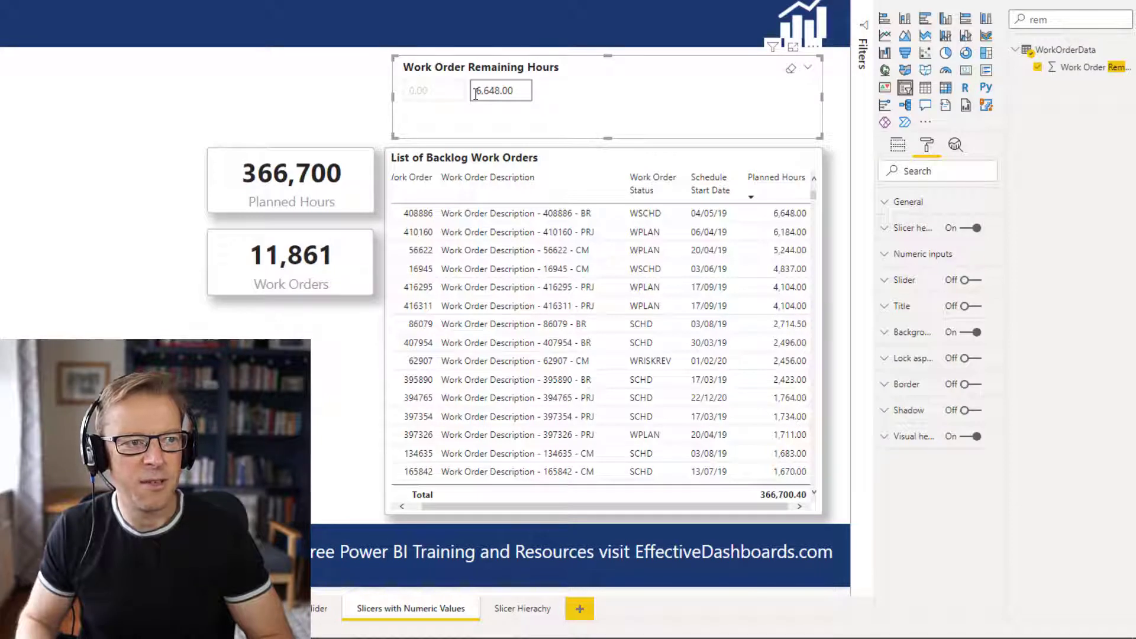
left_click_drag(476, 95, 540, 98)
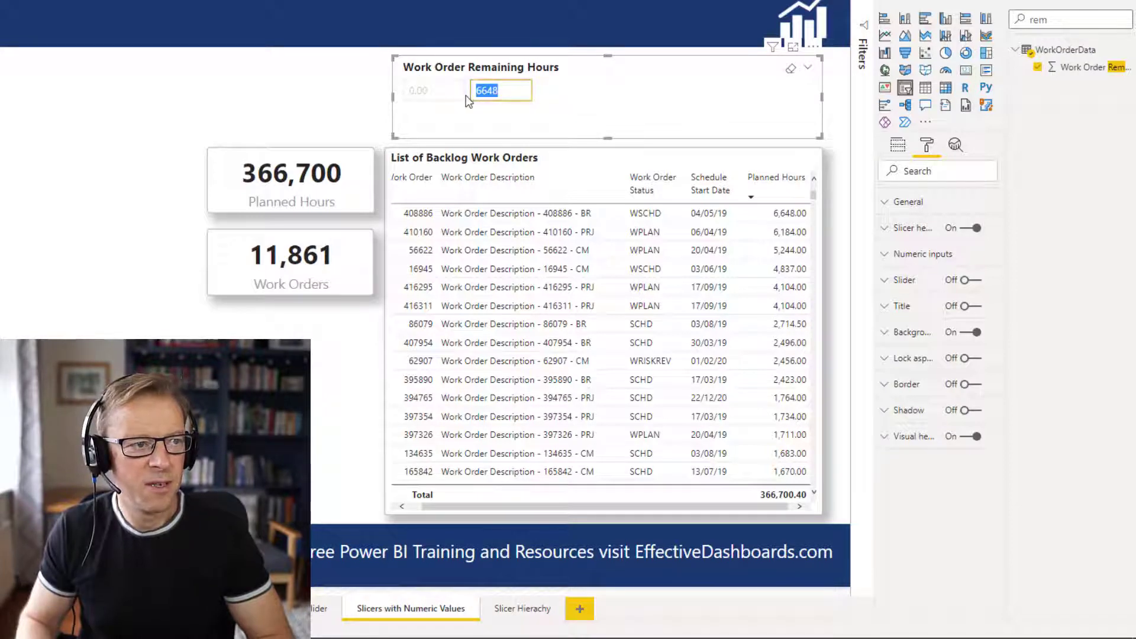
Step: Switch the slicer to Greater than or equal to and set its minimum to 1000
left_click(811, 71)
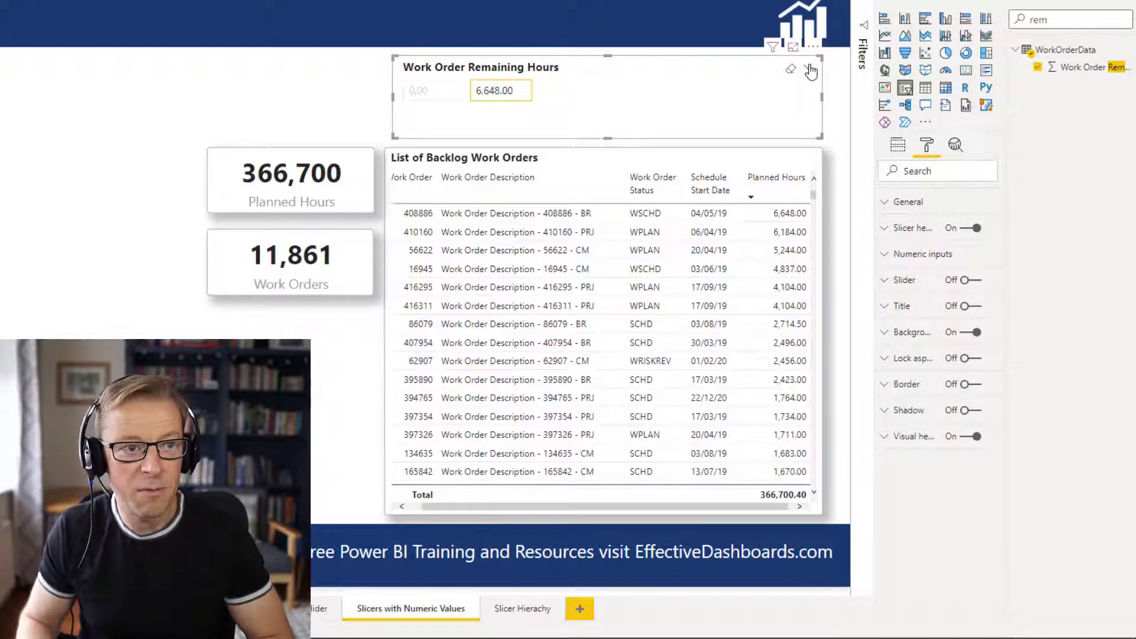
left_click(729, 200)
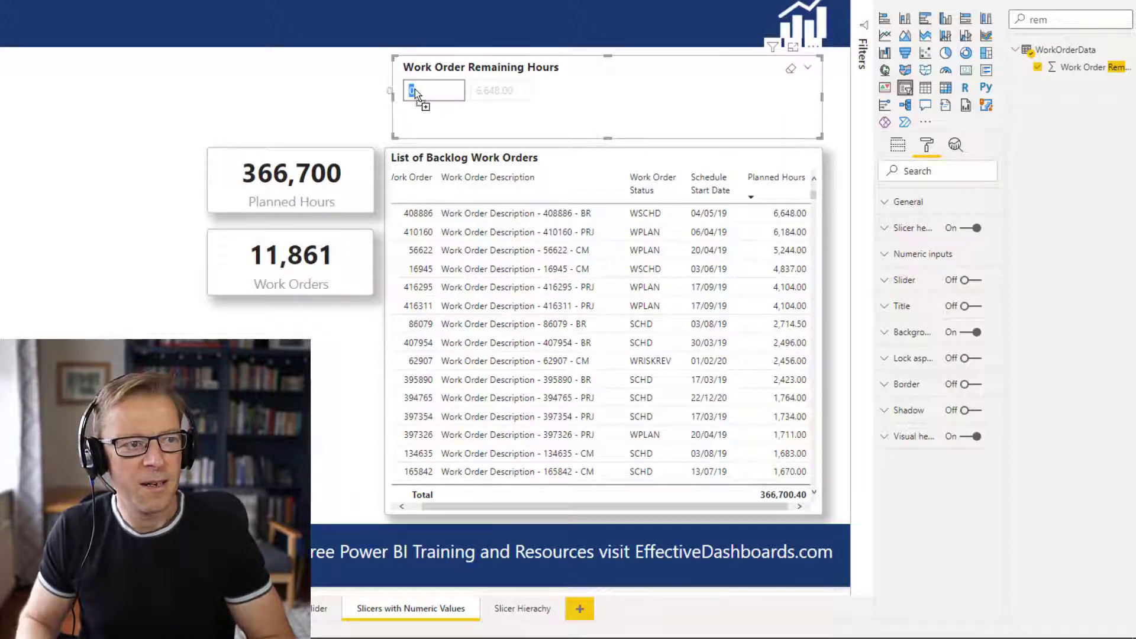
type("100")
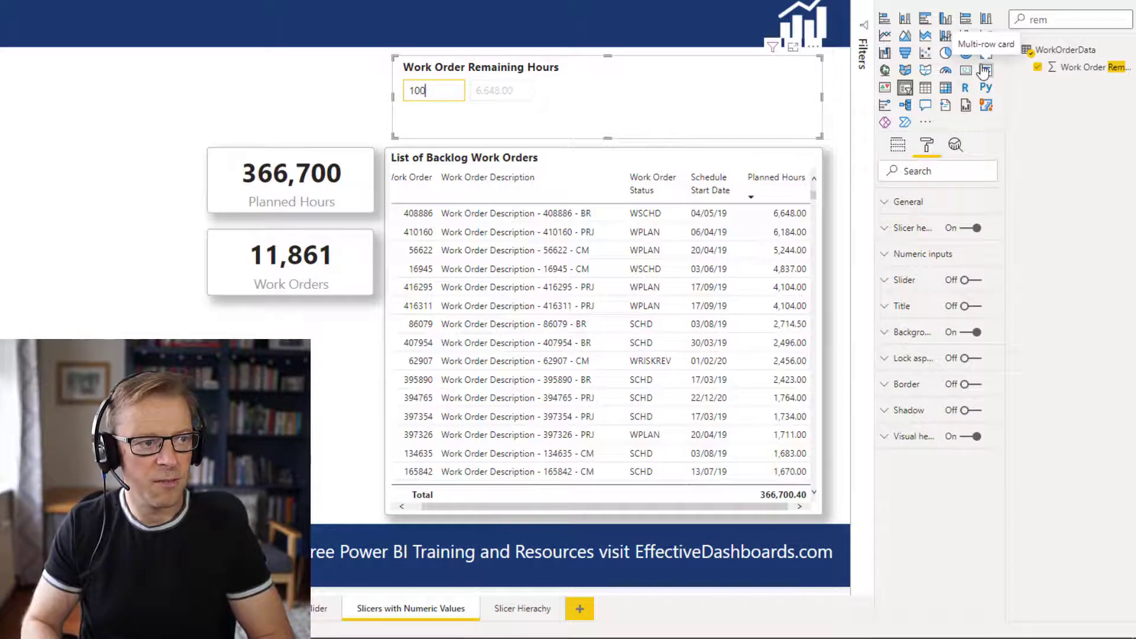
type("0")
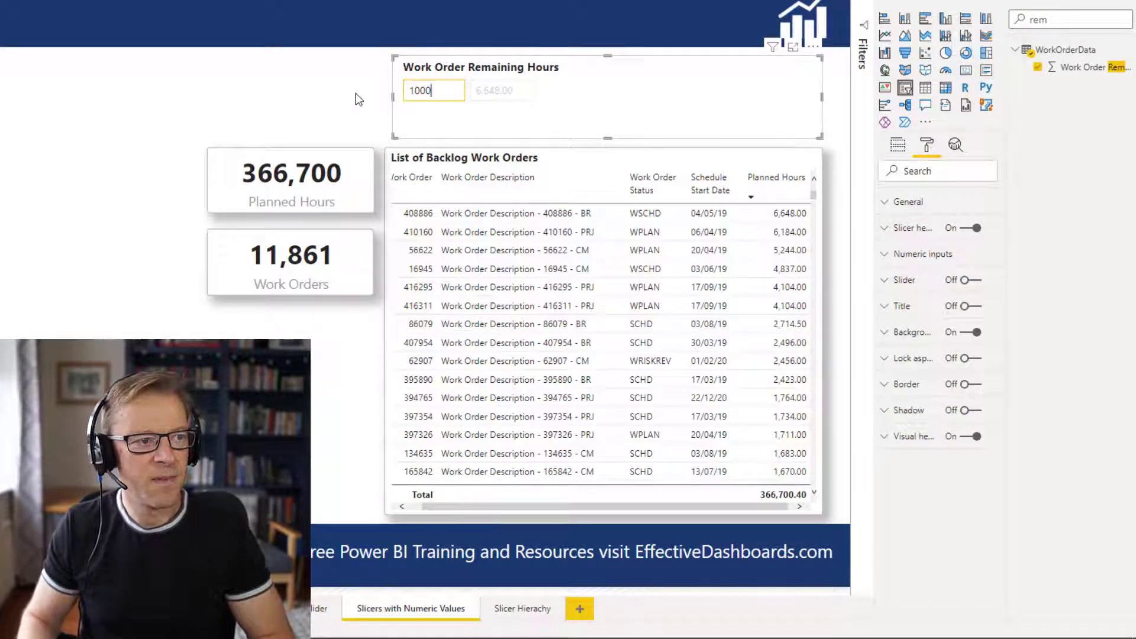
left_click(356, 93)
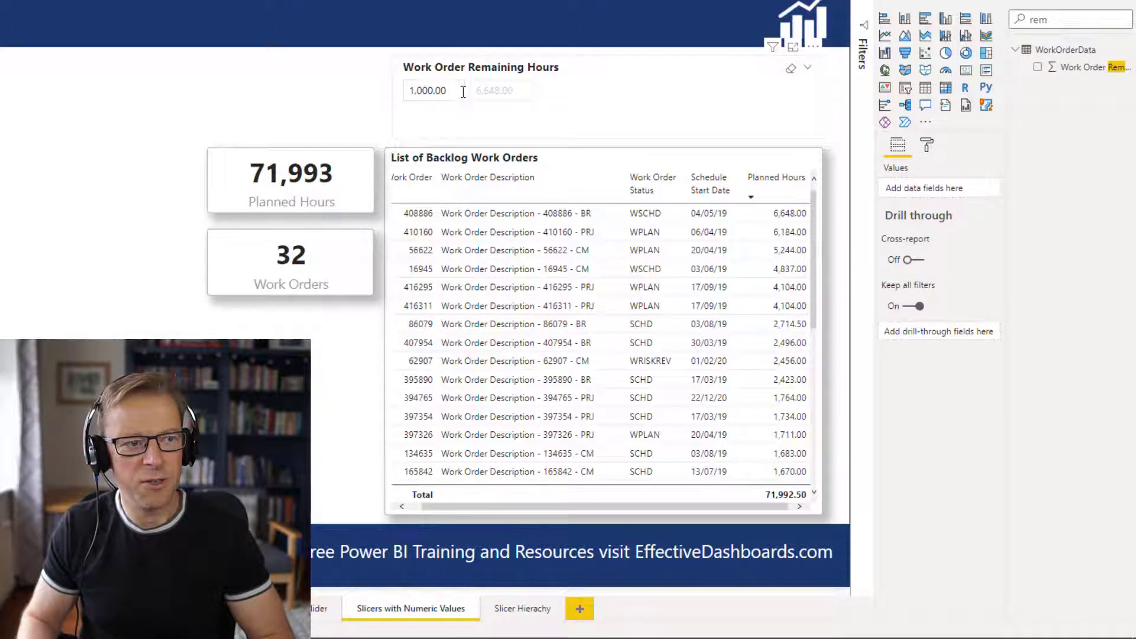
Step: Reselect the Work Order Remaining Hours slicer and show its formatting settings
left_click(437, 88)
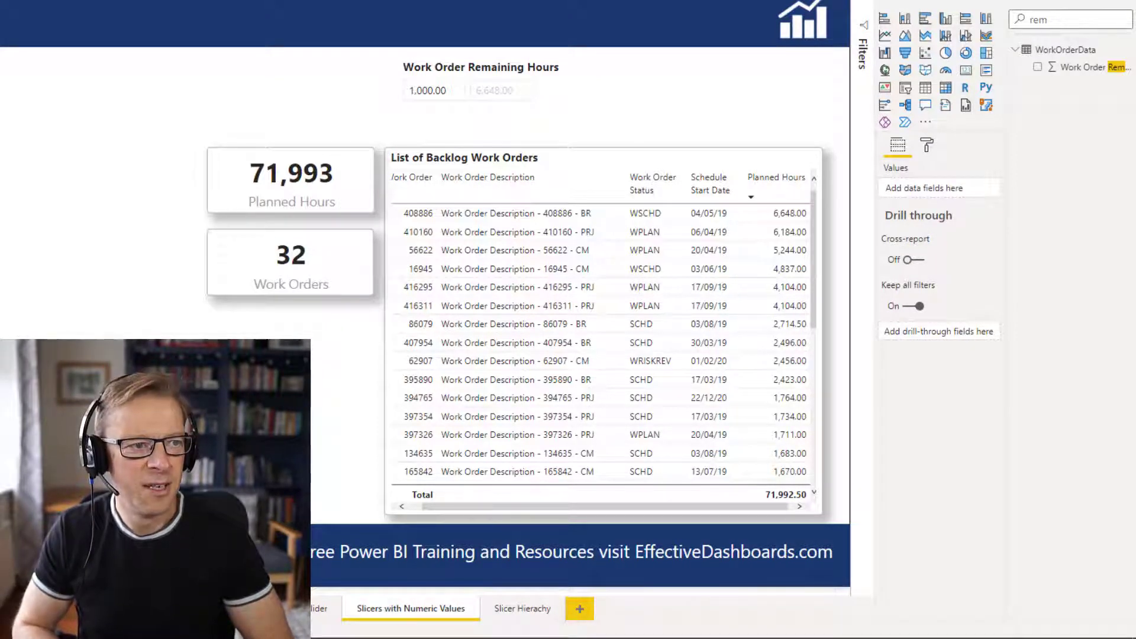
left_click(509, 70)
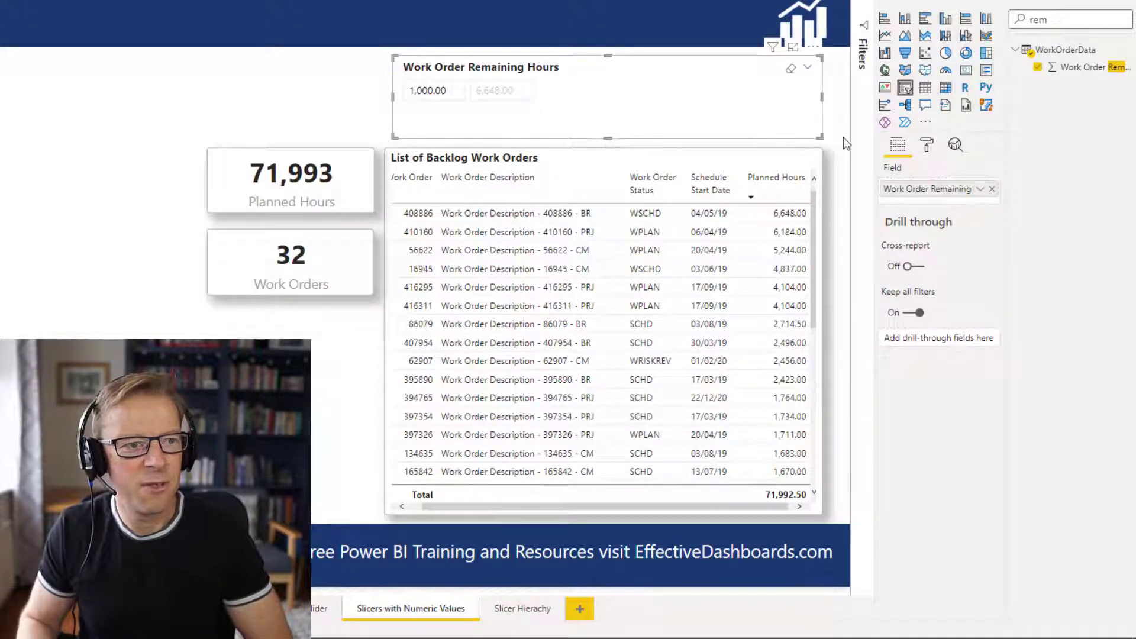
left_click(927, 148)
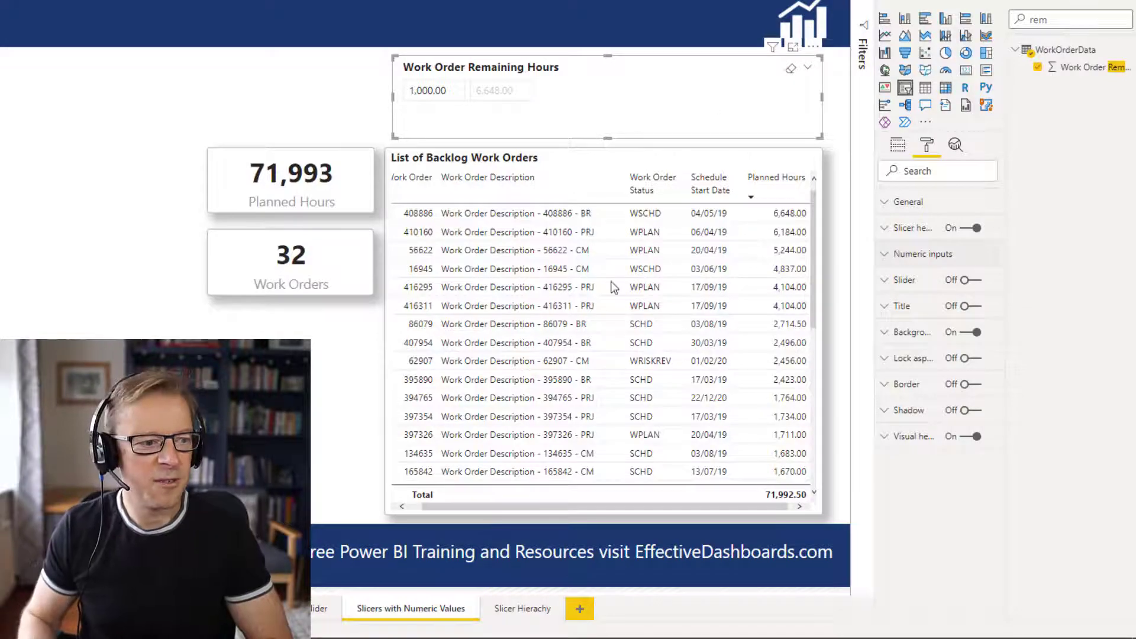
Step: On the Slicer Hierachy page, add a new slicer and fill it with the Department field, found by searching for "dep"
left_click(521, 610)
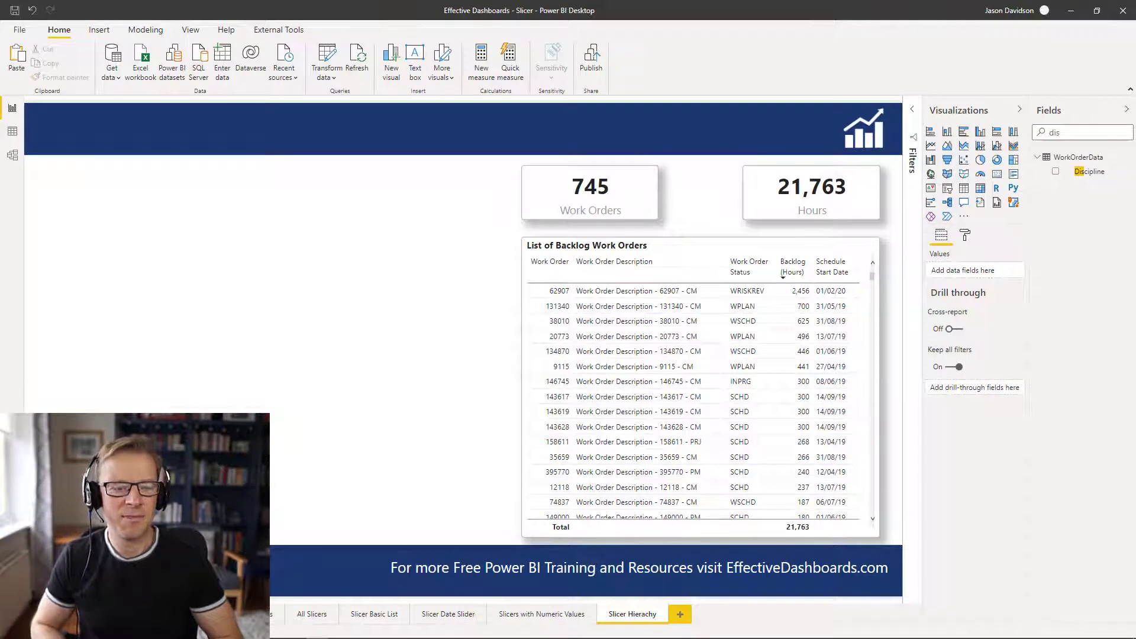
left_click(948, 188)
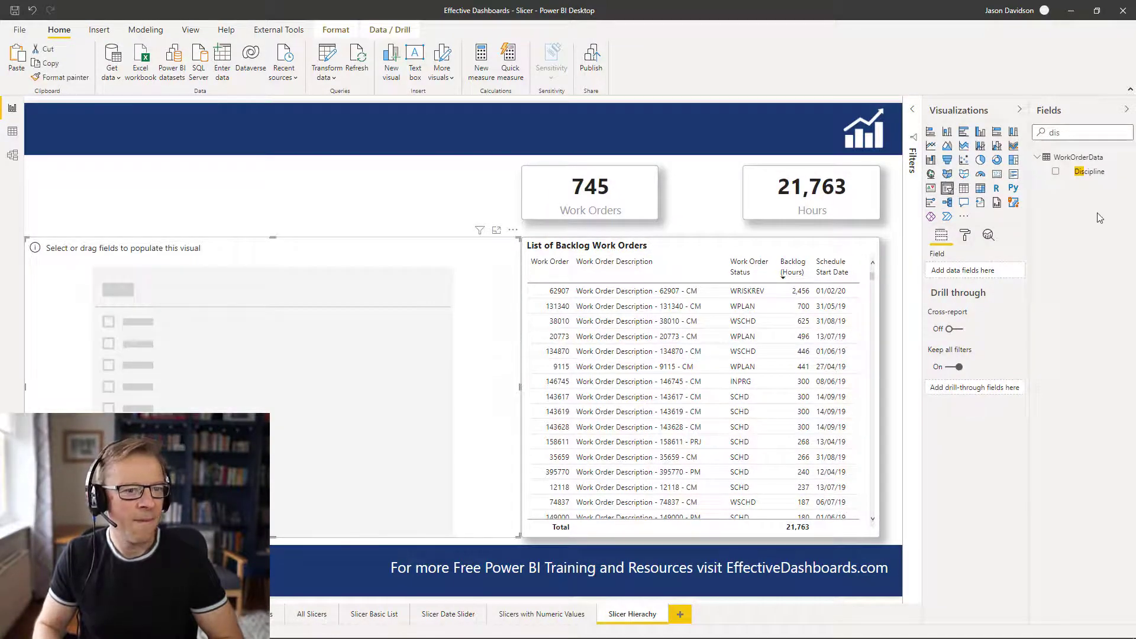
left_click(1037, 131)
key("BackSpace")
key("BackSpace")
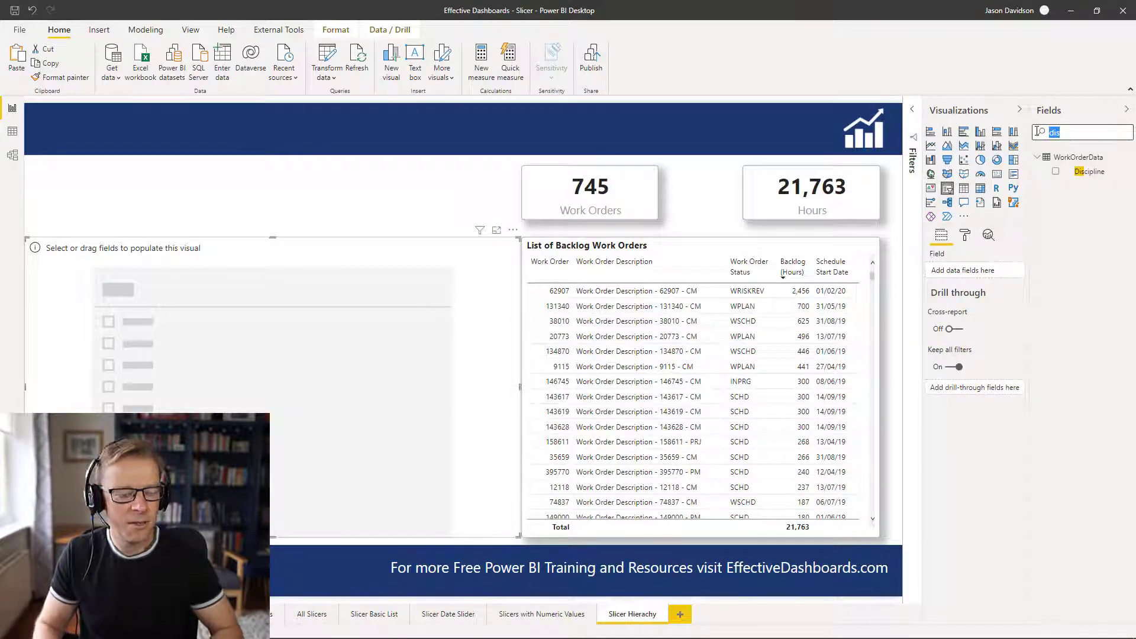
type("ep")
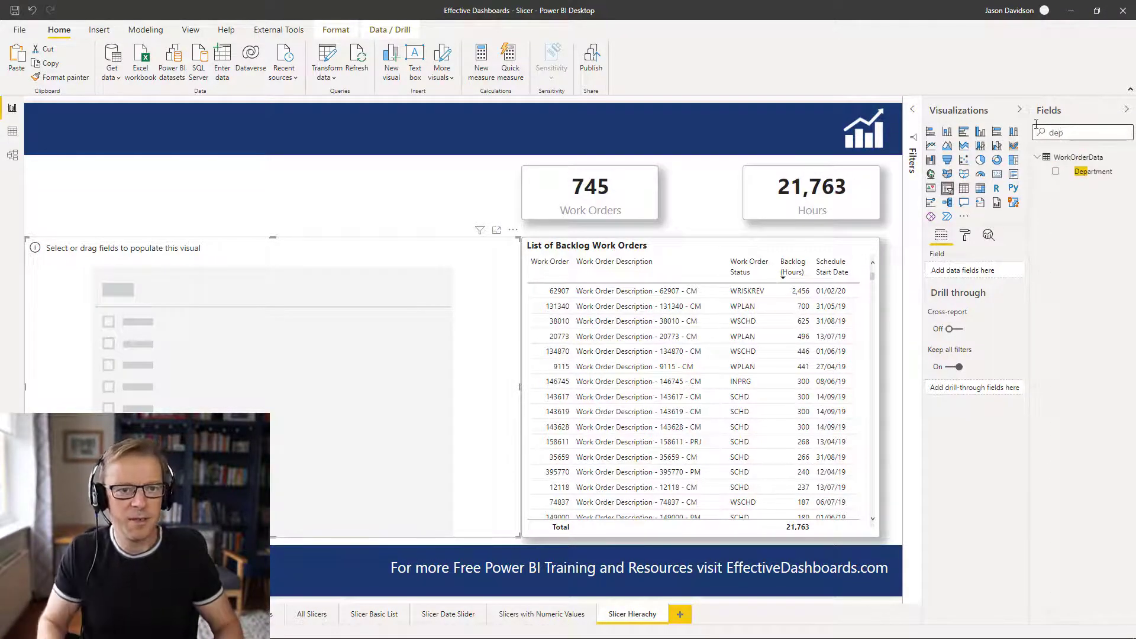
left_click_drag(1099, 177, 349, 325)
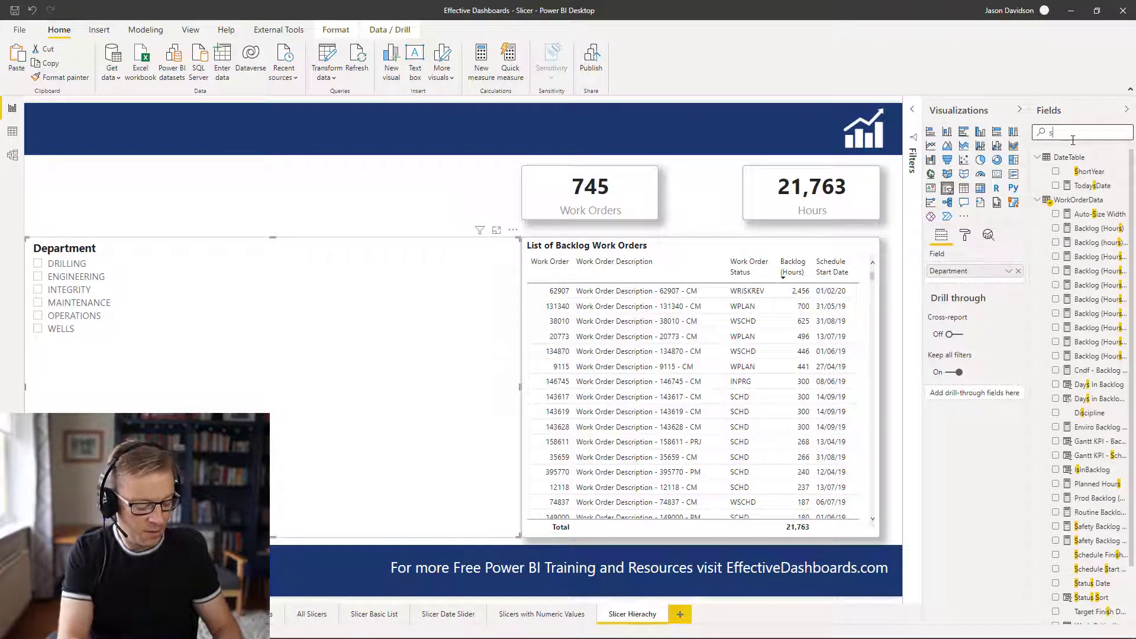
Step: Add the Discipline field beneath Department in the slicer and narrow the slicer beside the table
type("di")
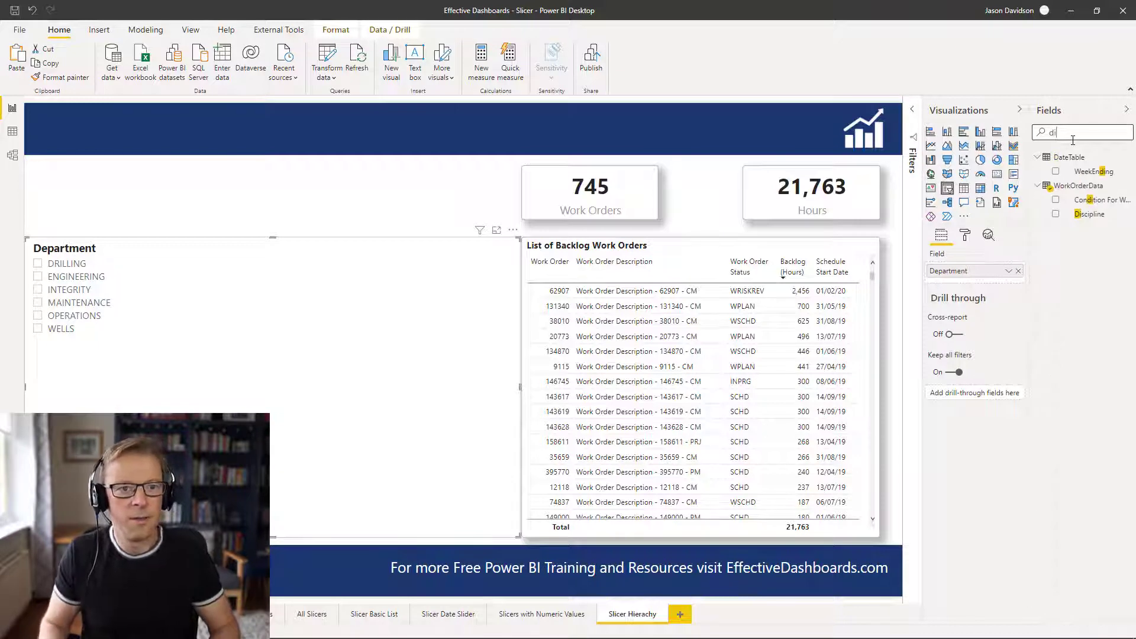
left_click_drag(1100, 220, 977, 286)
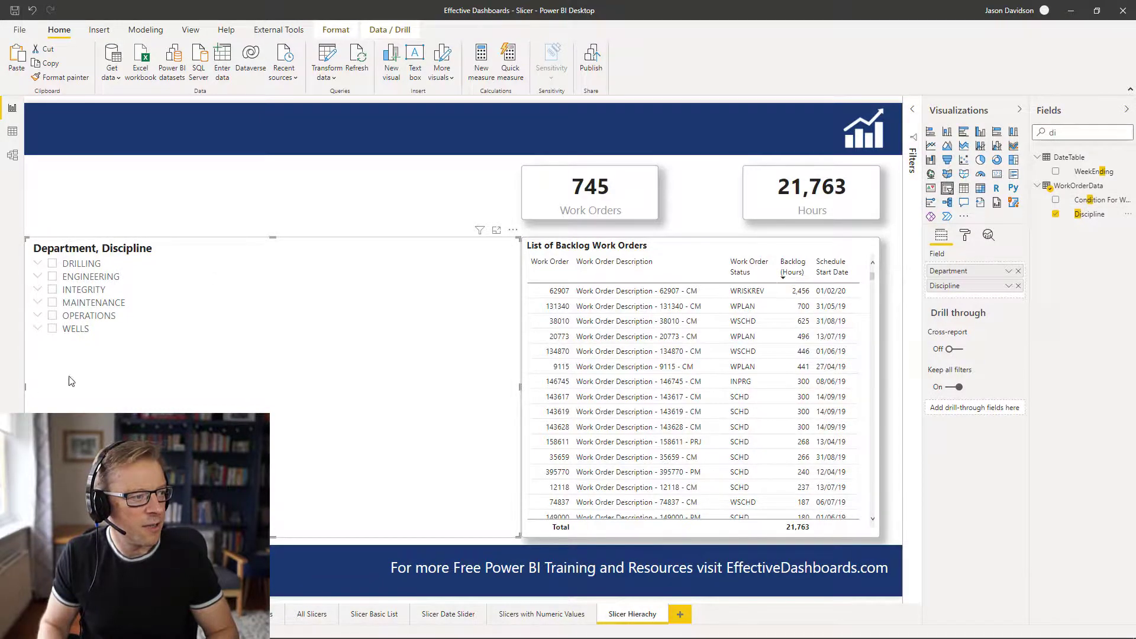
left_click_drag(25, 387, 367, 337)
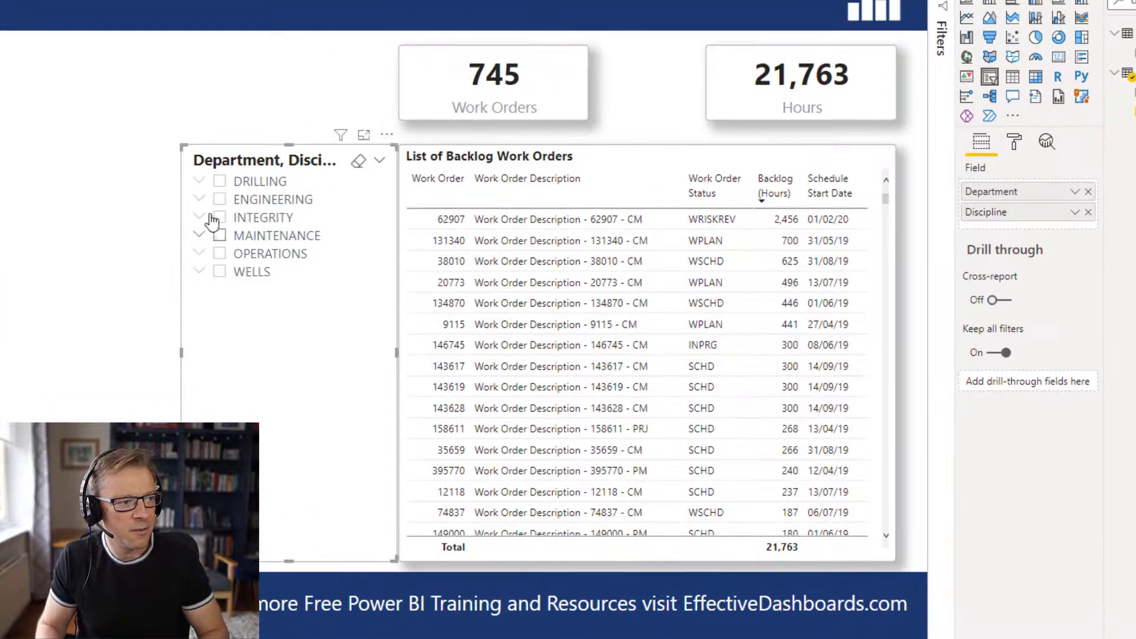
Step: Filter the report by the DRILLING department and clear the selection again
left_click(221, 182)
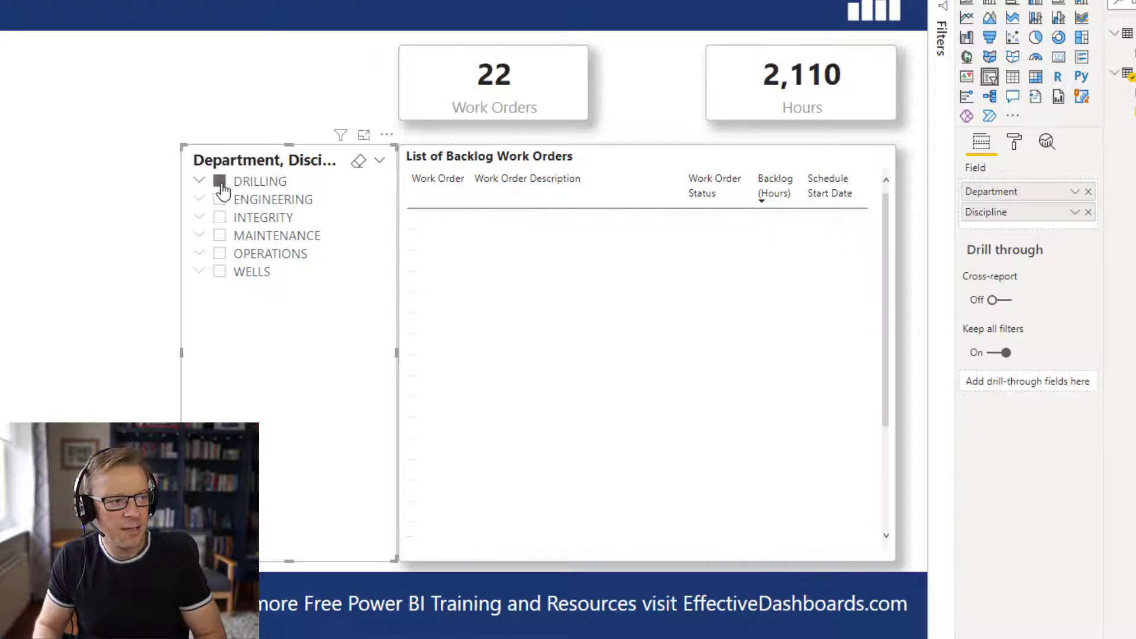
left_click(218, 199)
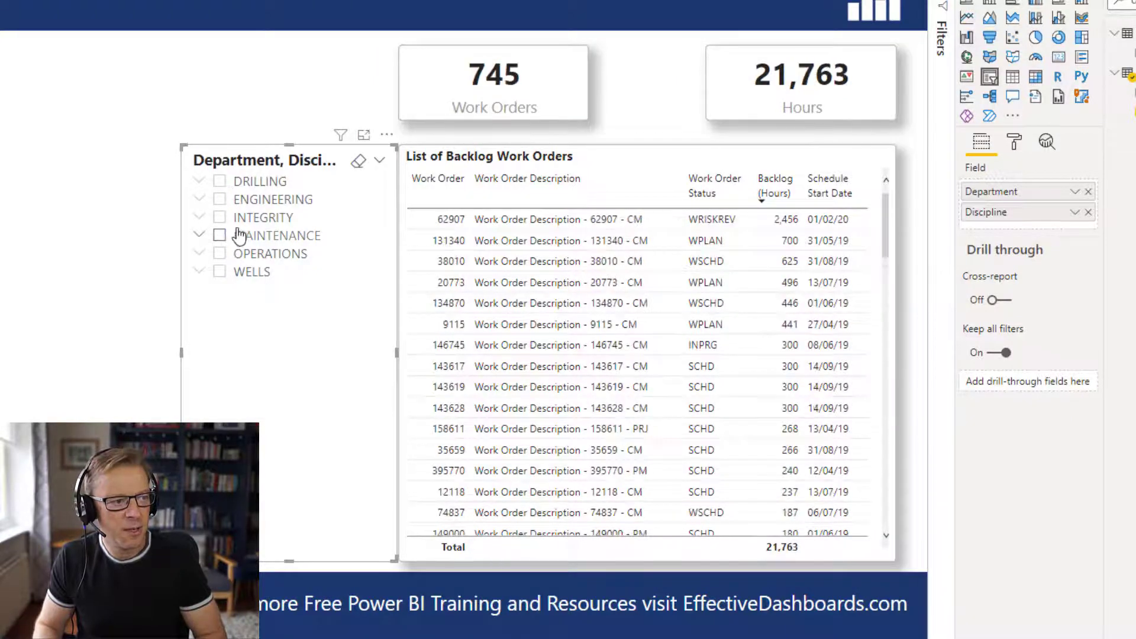
Step: Expand MAINTENANCE in the slicer and select the MECHANICAL, INSTRUMENTS, INSPECTION and ELECTRICAL disciplines together
left_click(201, 238)
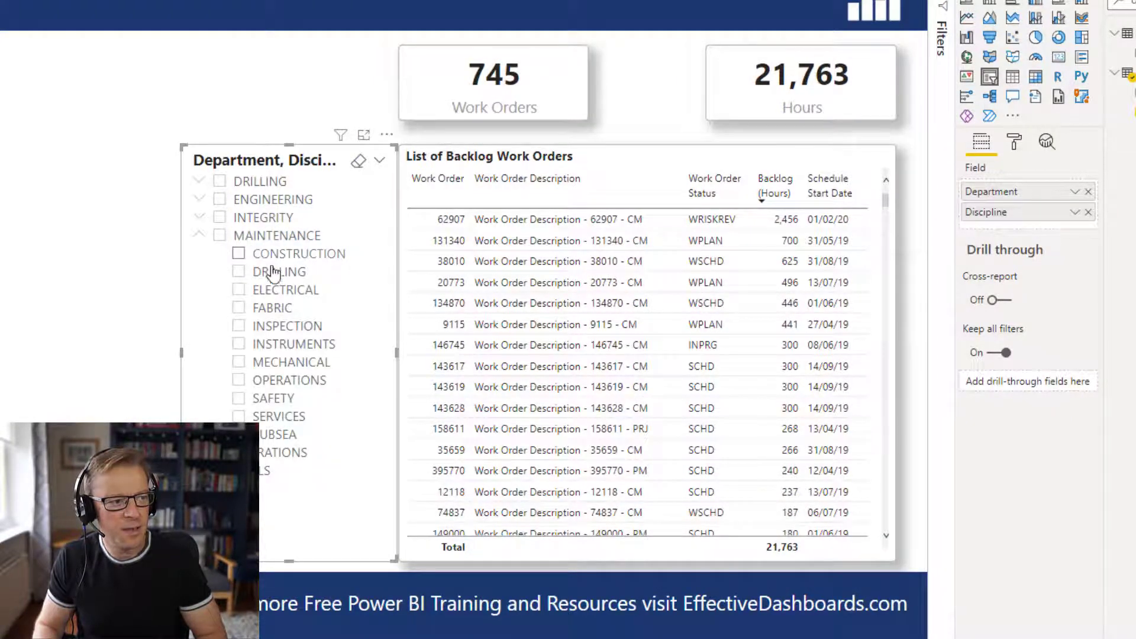
left_click(239, 364)
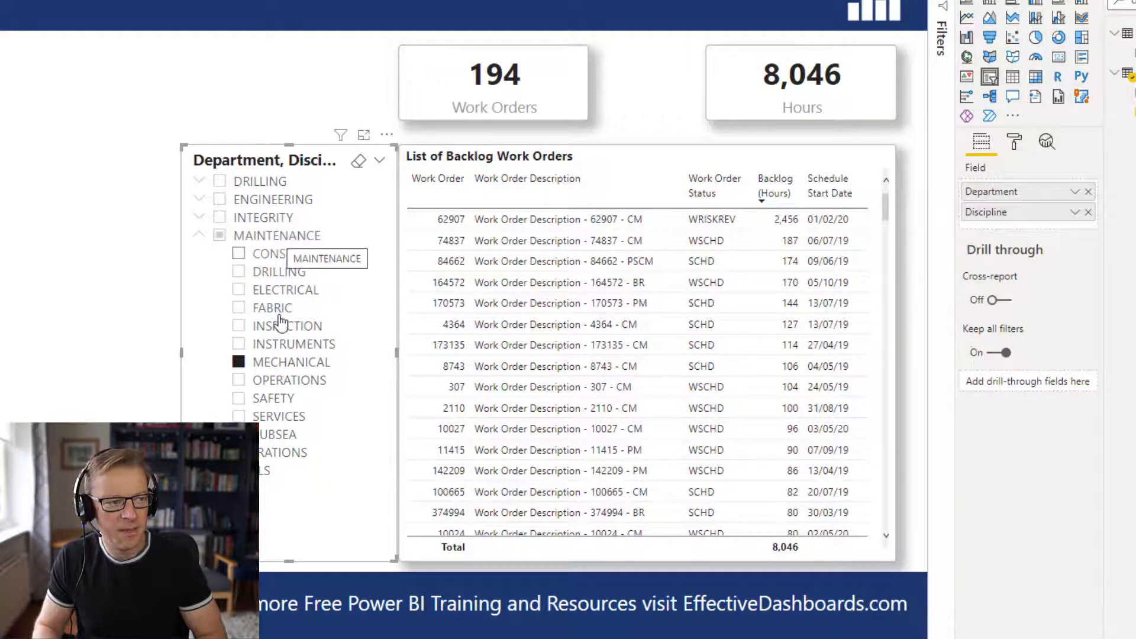
left_click(240, 343)
left_click(238, 326)
left_click(238, 290)
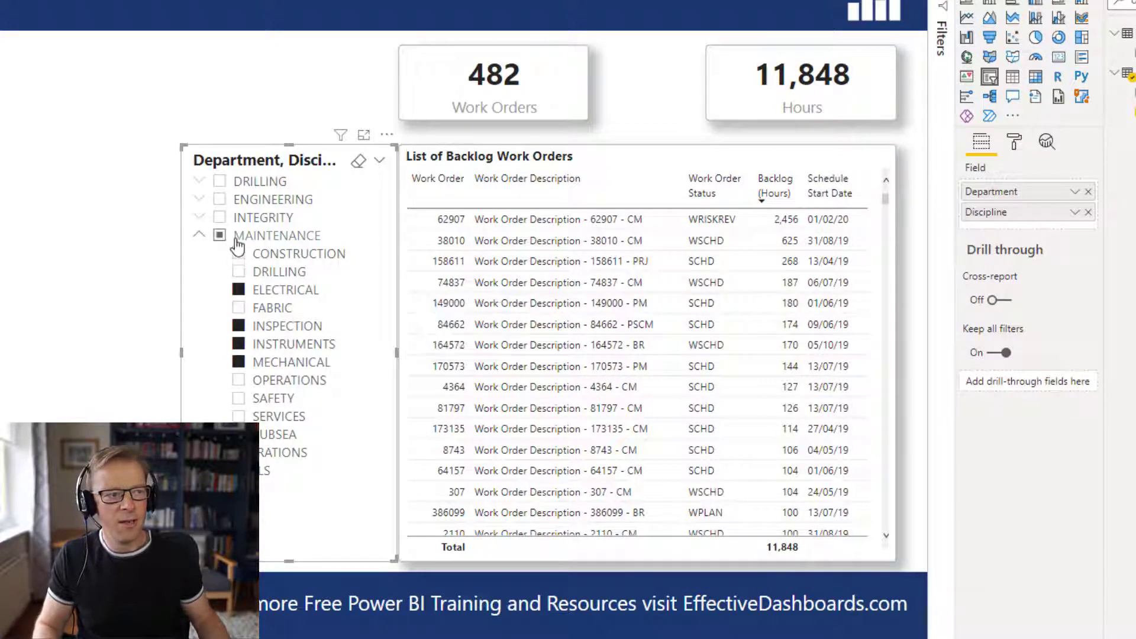
Step: Turn off Multi-select with CTRL in the selection controls of the Department, Discipline slicer
left_click(278, 324, "ctrl")
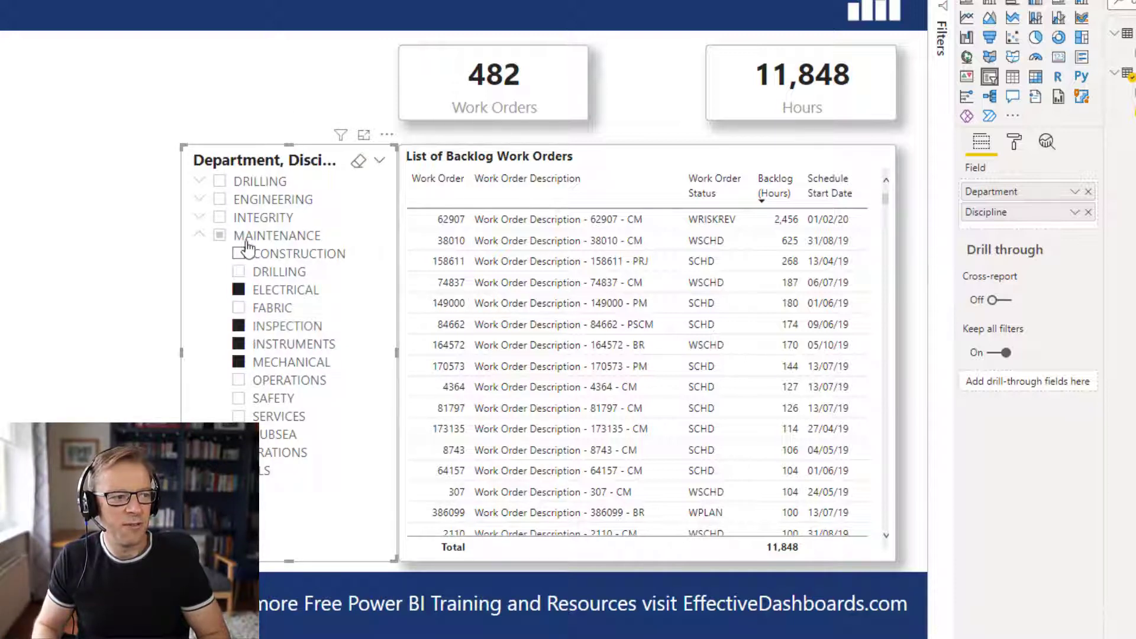
left_click(1018, 143)
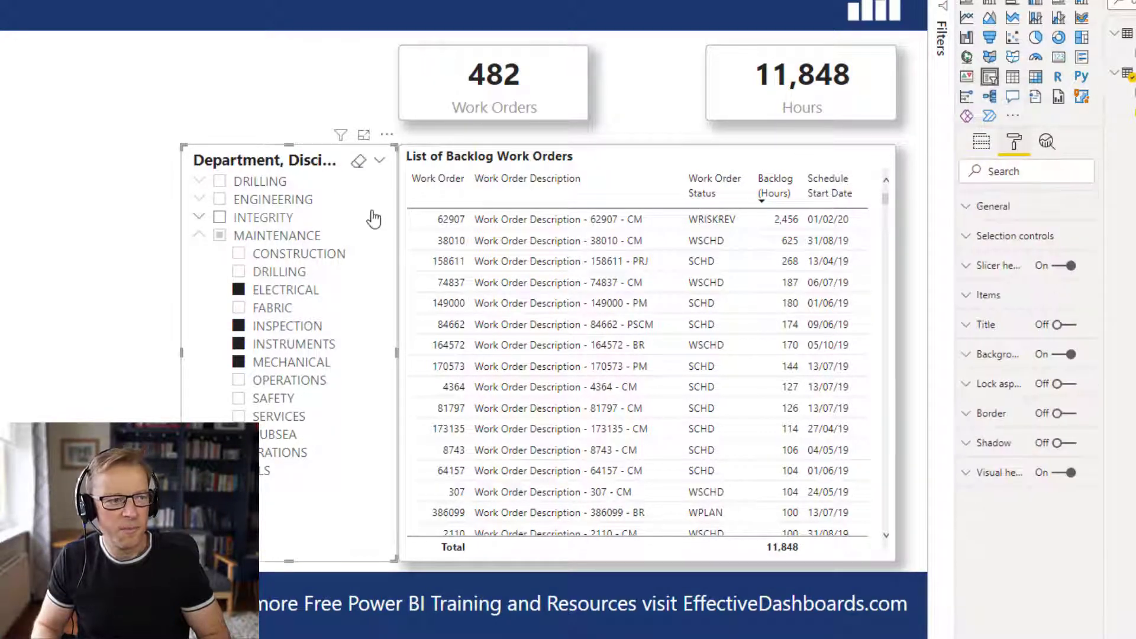
left_click(985, 236)
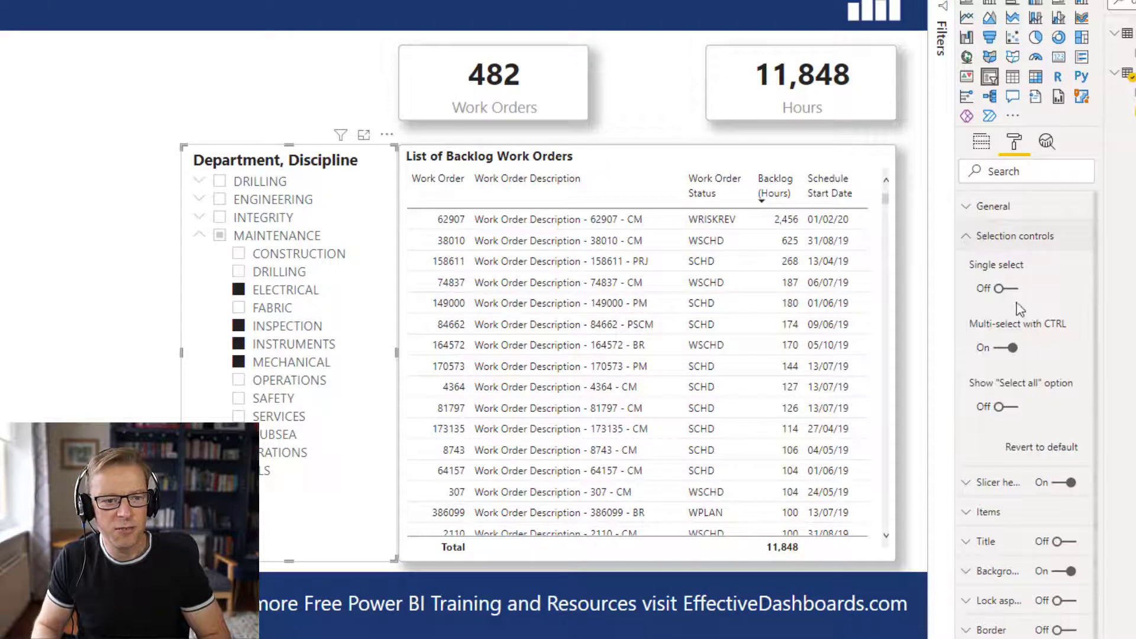
left_click(1014, 349)
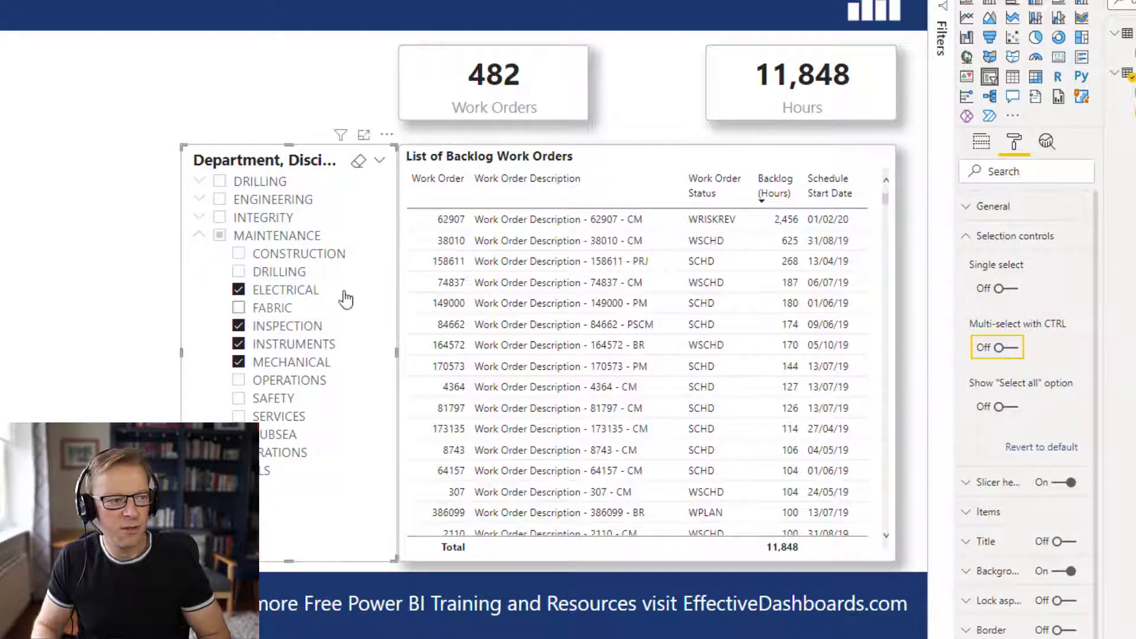
Step: Select the whole MAINTENANCE department in the slicer, and collapse and re-expand its list of disciplines
left_click(219, 237)
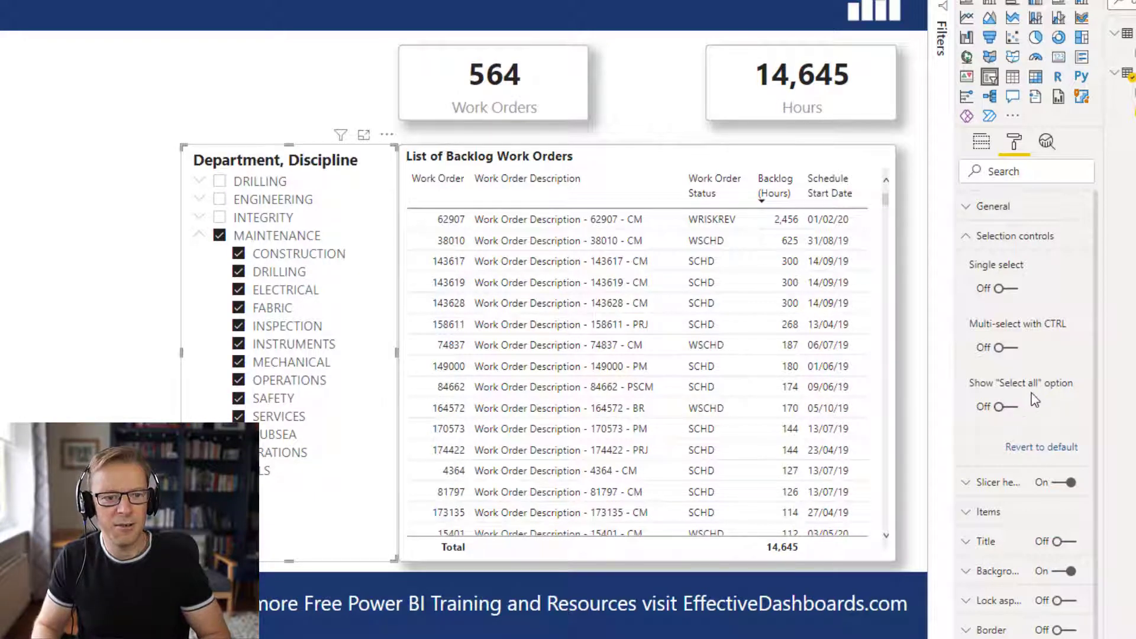
left_click(199, 237)
left_click(199, 236)
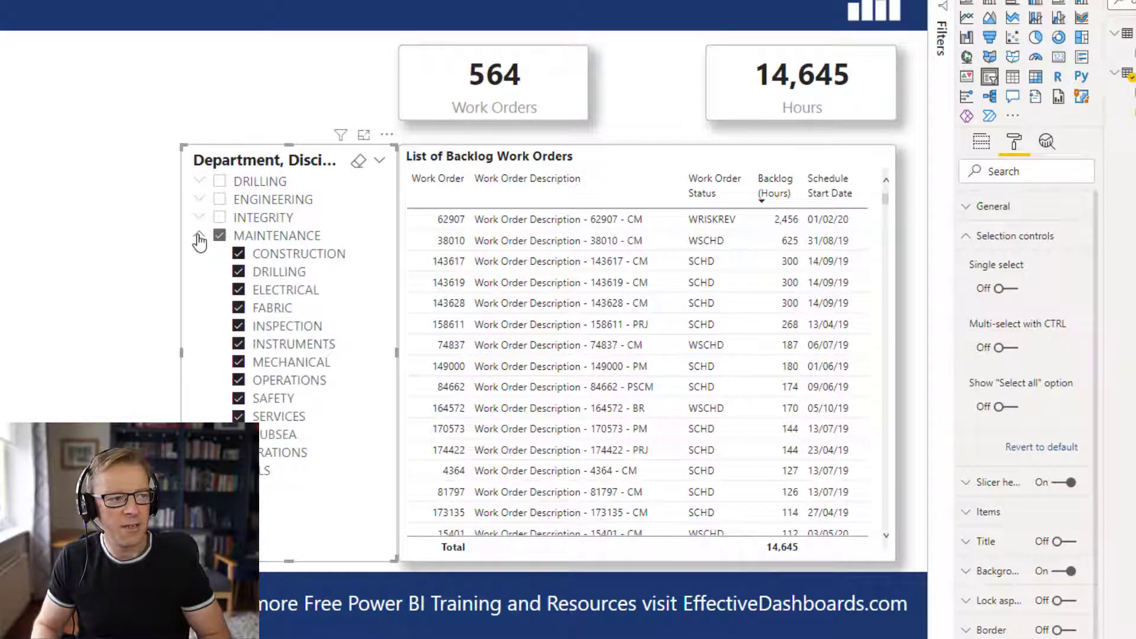
left_click(199, 237)
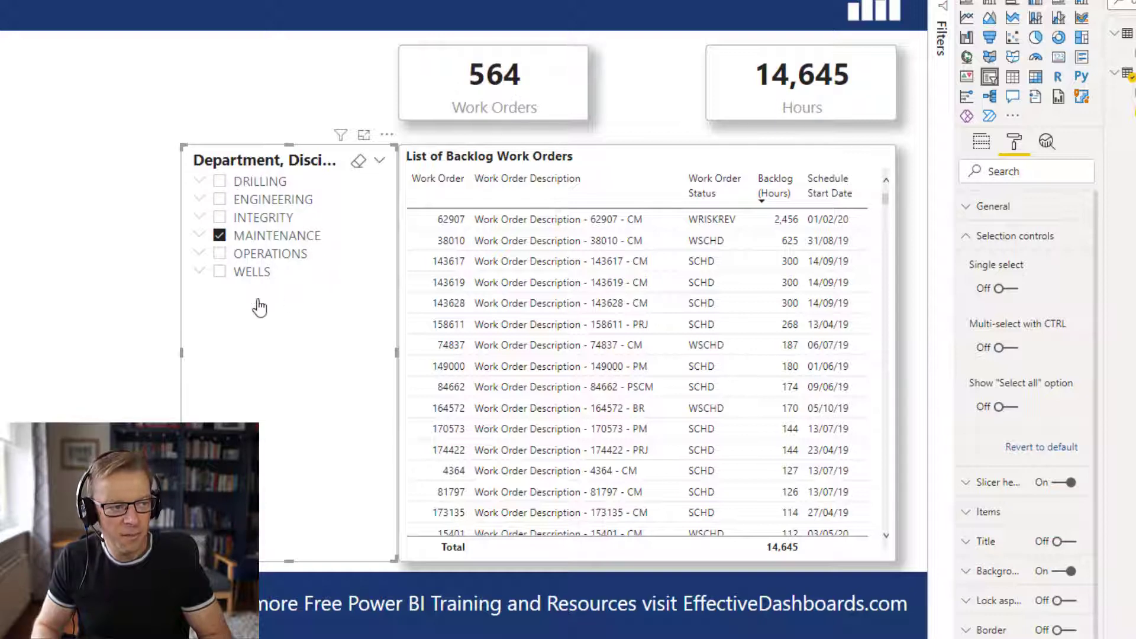
left_click(198, 237)
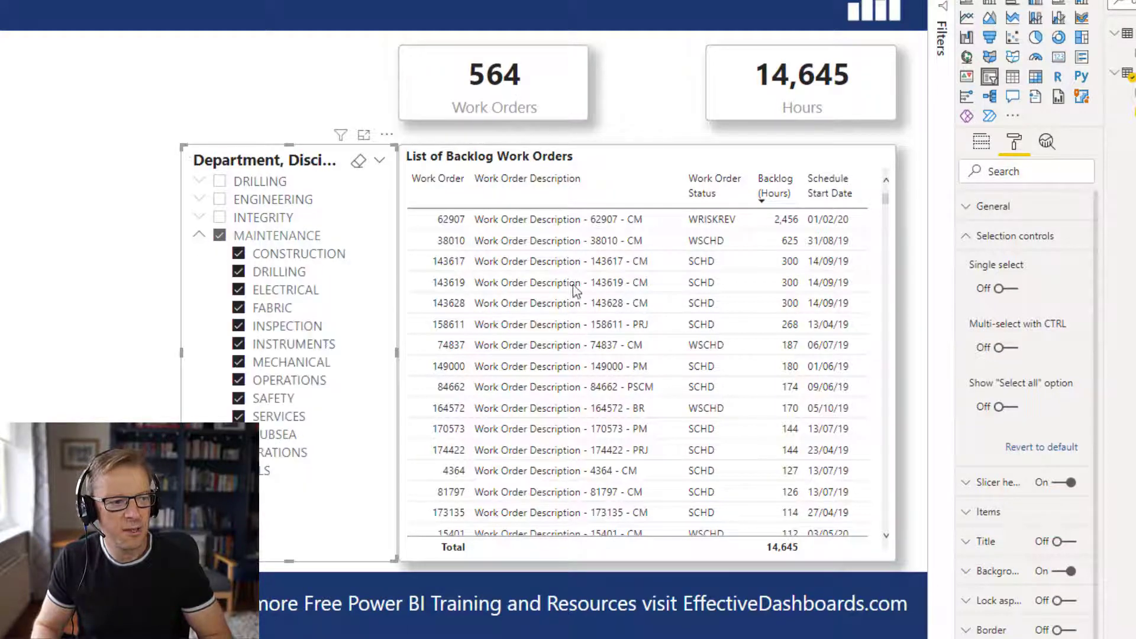
Step: Set the stepped layout indentation of the slicer items to 10
left_click(974, 240)
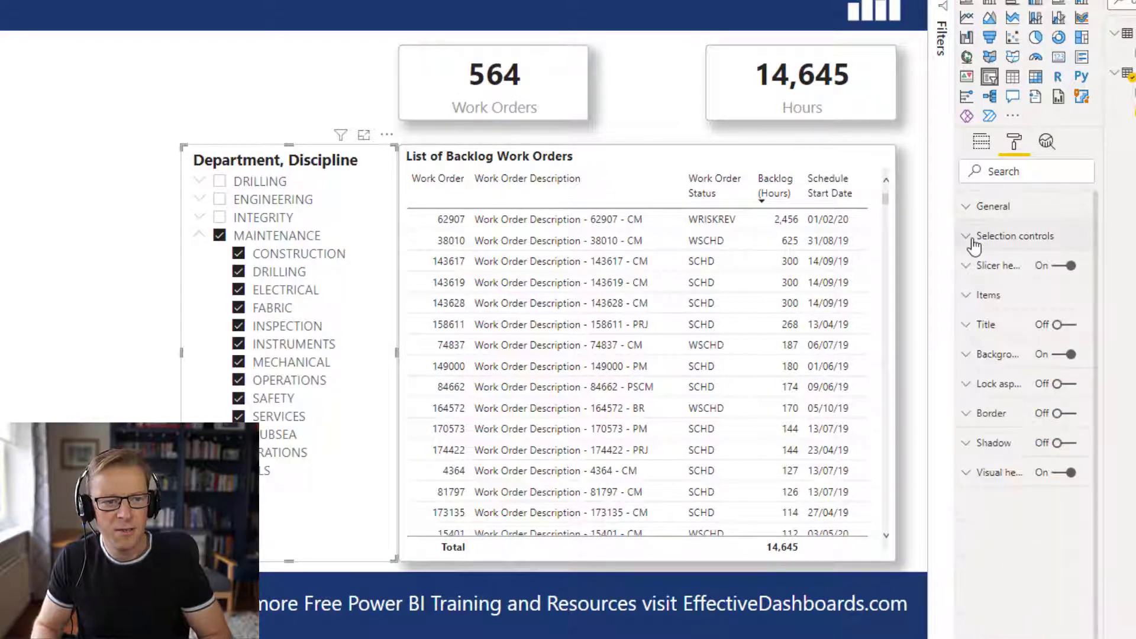
left_click(973, 302)
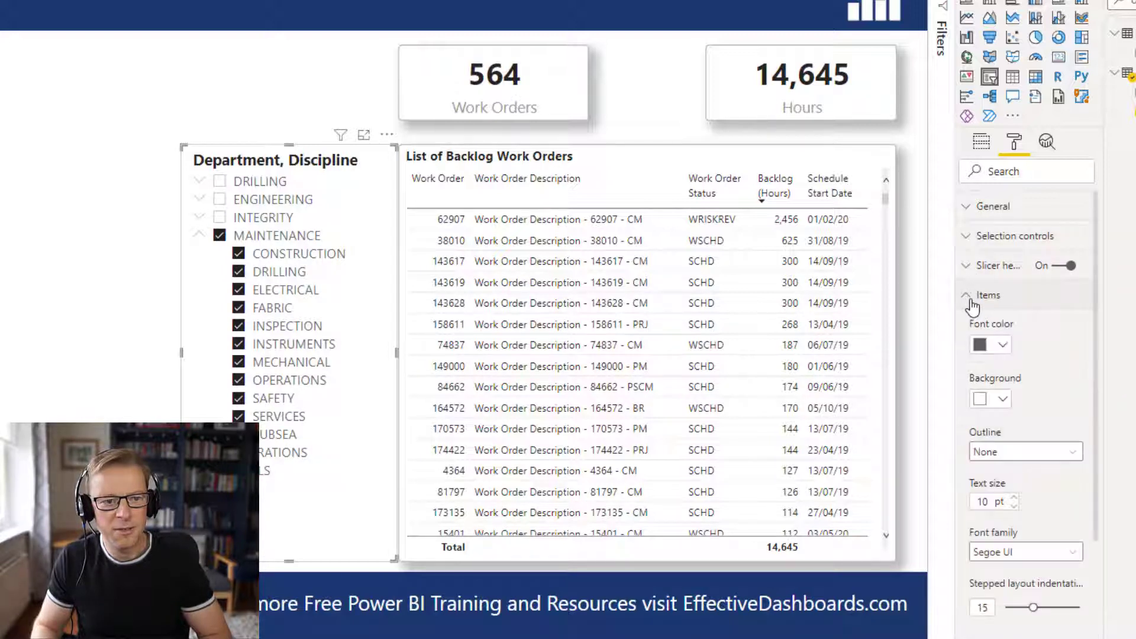
scroll(1099, 343, "down", 3)
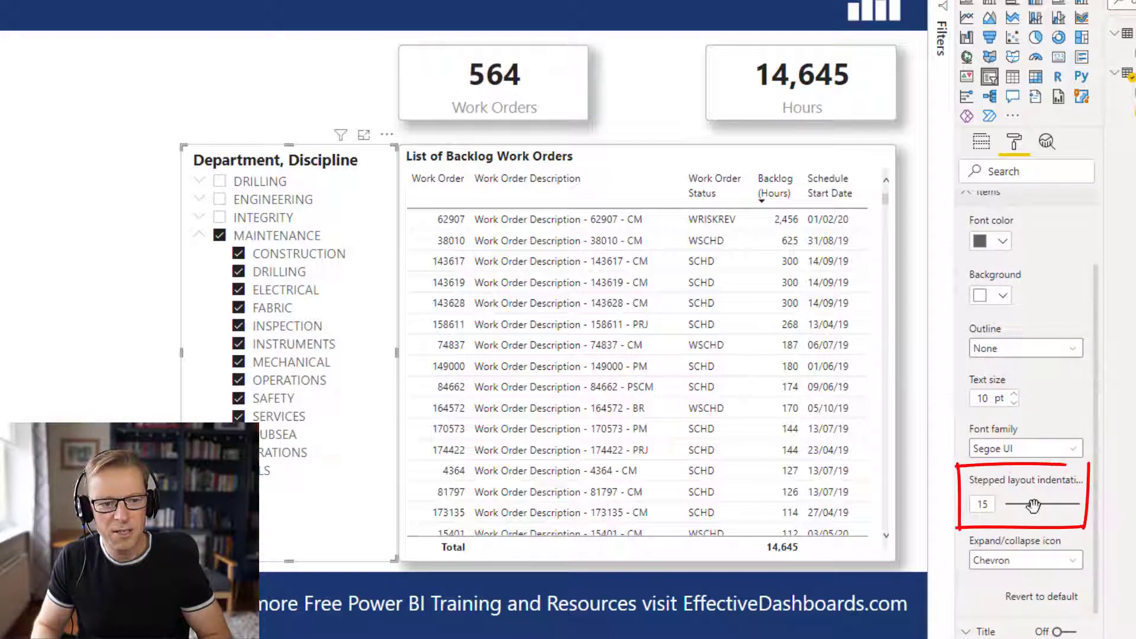
mouse_move(1033, 503)
left_mouse_down()
mouse_move(1048, 505)
mouse_move(1002, 507)
left_mouse_up()
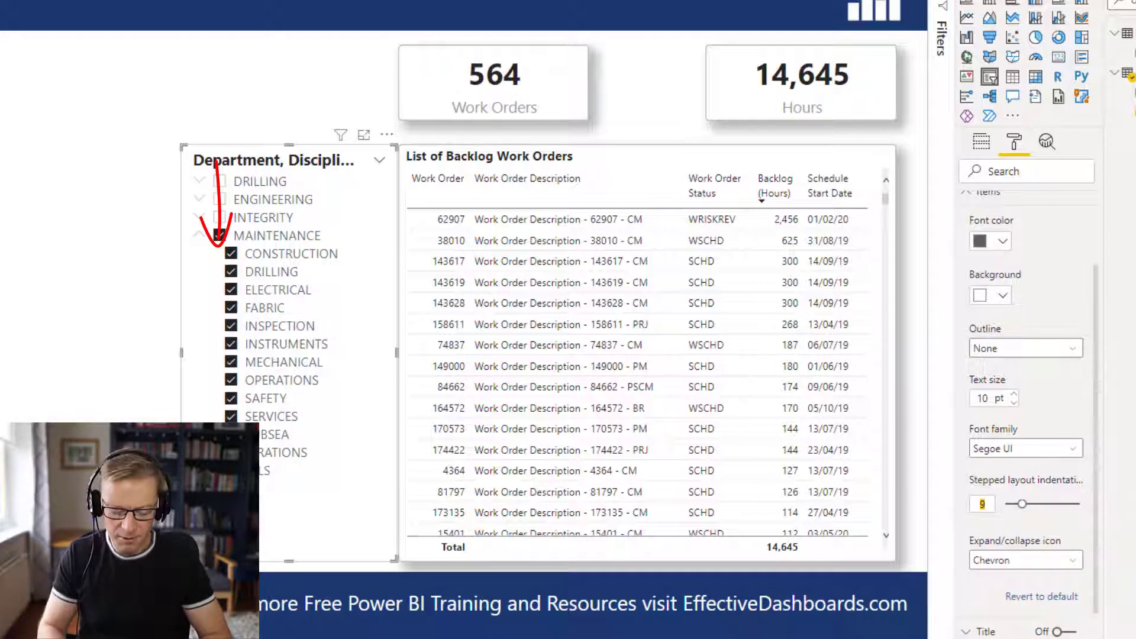
type("5")
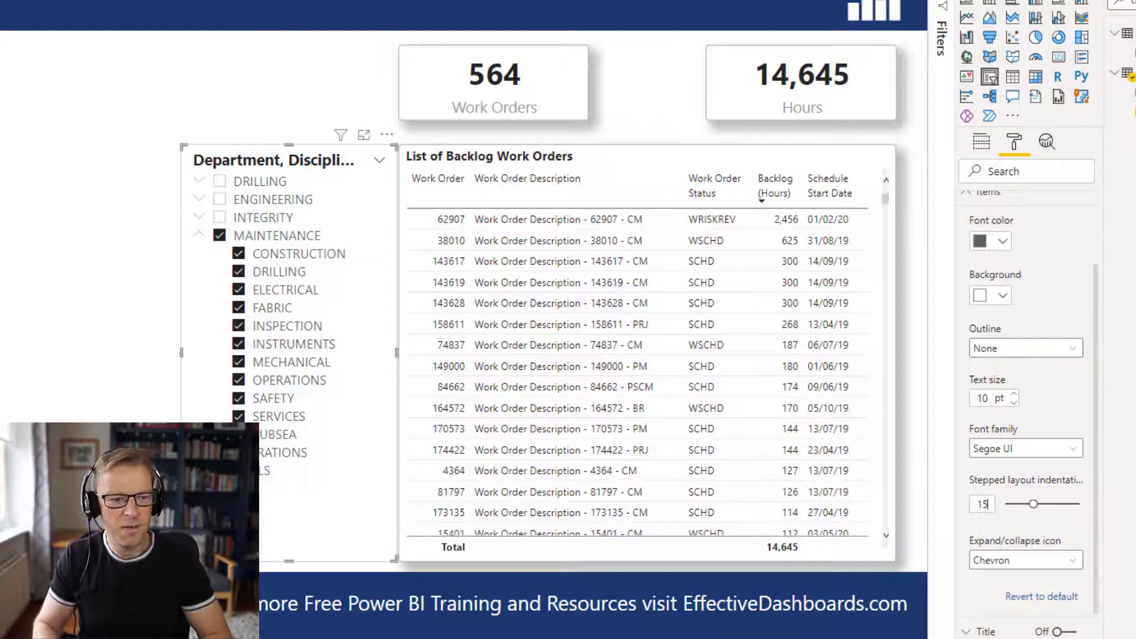
key("BackSpace")
type("0")
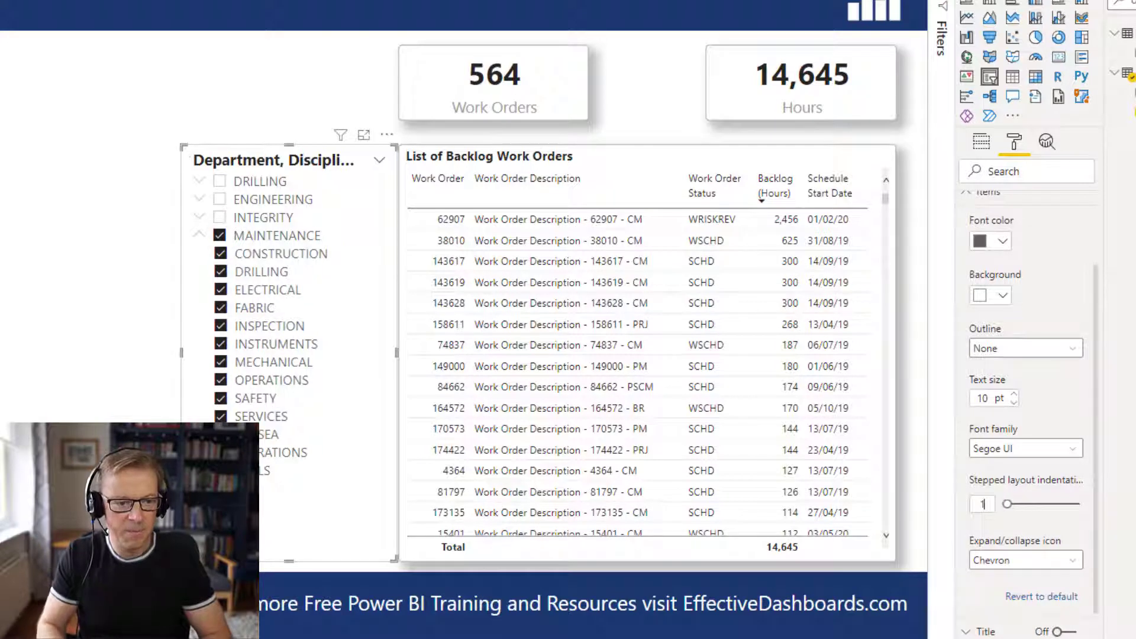
Step: Try the Plus/minus expand/collapse icon for the slicer items and switch it to Caret
left_click(1042, 561)
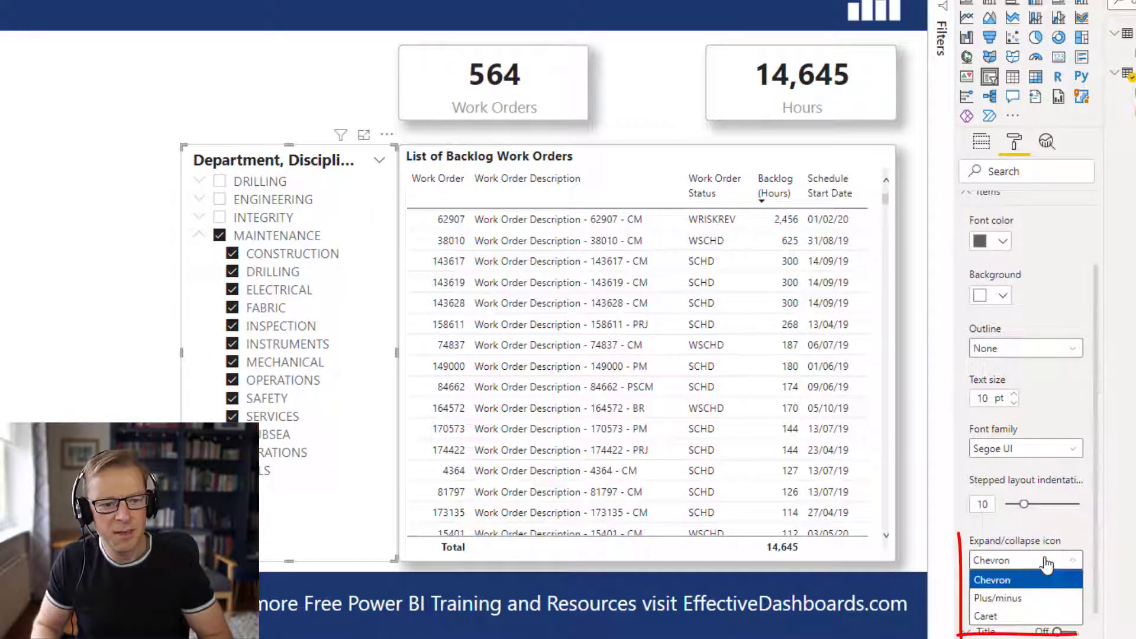
left_click(1023, 598)
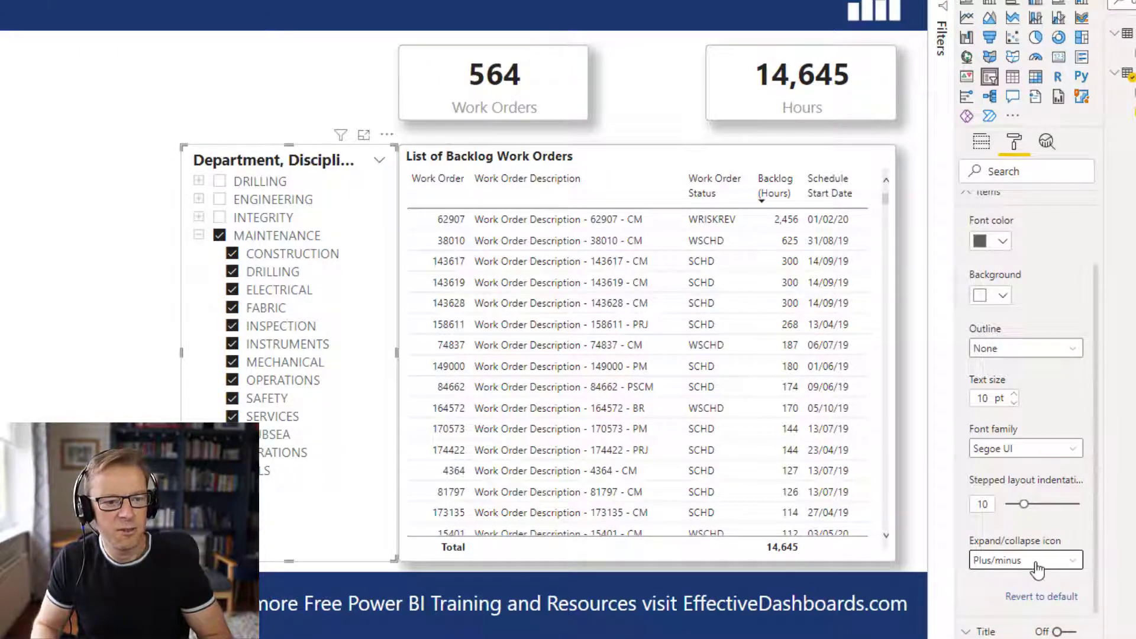
left_click(1037, 569)
left_click(1035, 618)
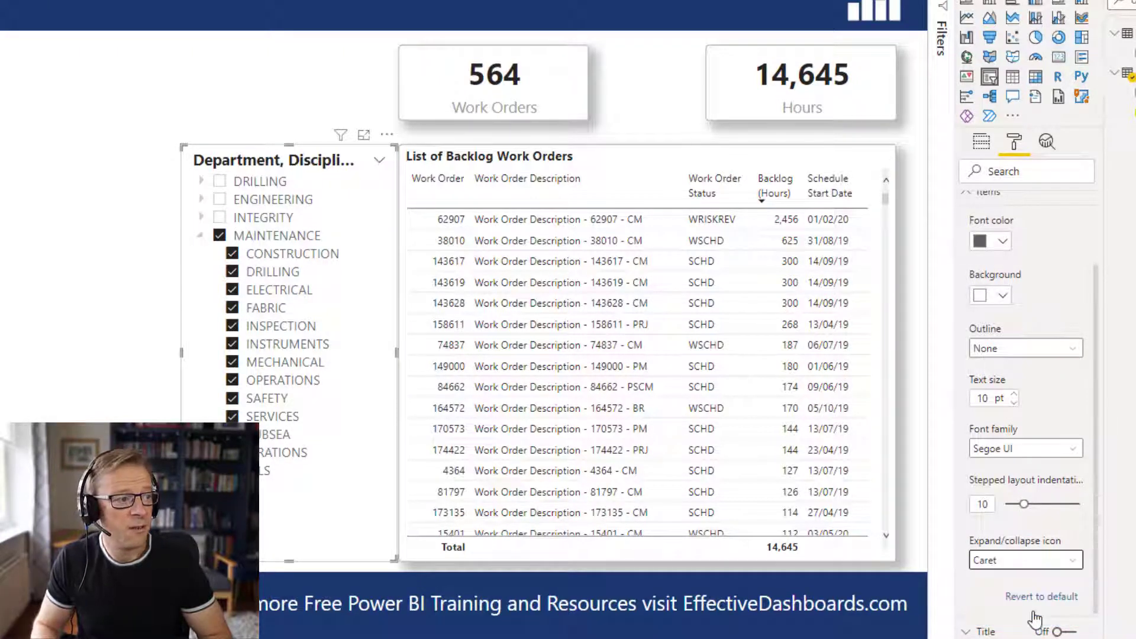
Step: Test the caret icon by collapsing and expanding MAINTENANCE, leaving the department collapsed
left_click(200, 236)
left_click(218, 235)
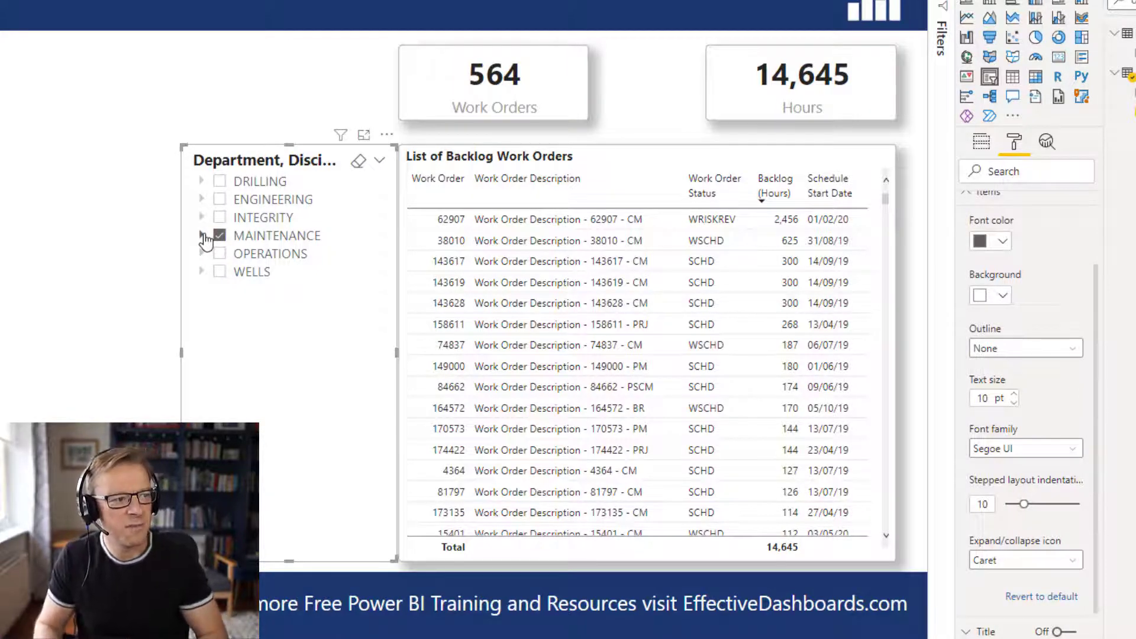
left_click(203, 236)
left_click(203, 237)
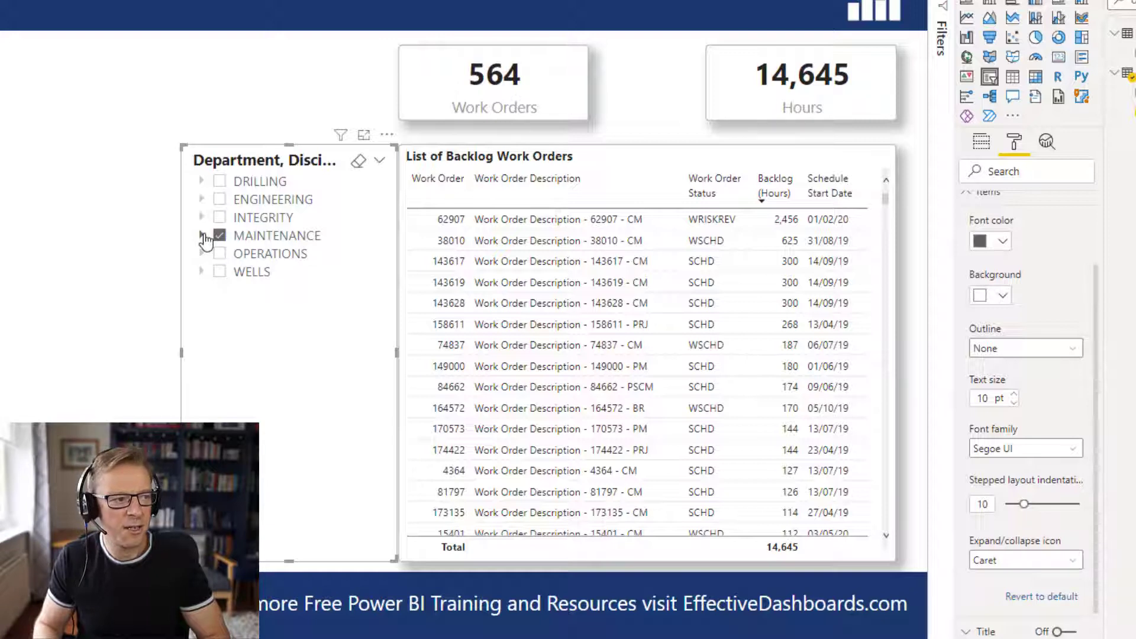
left_click(203, 236)
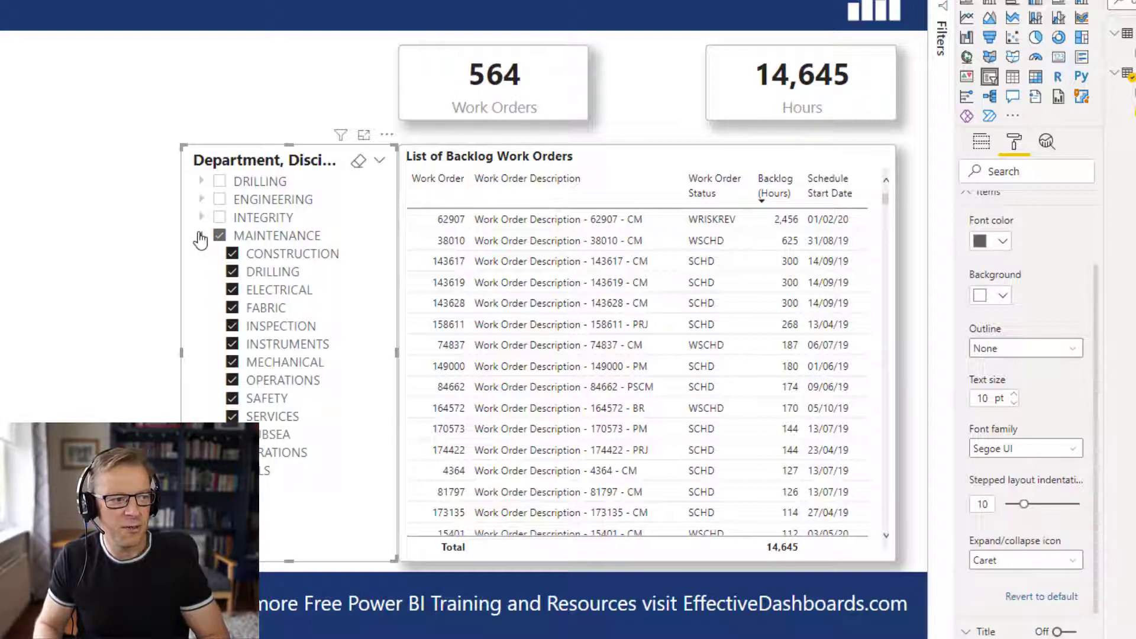
left_click(202, 237)
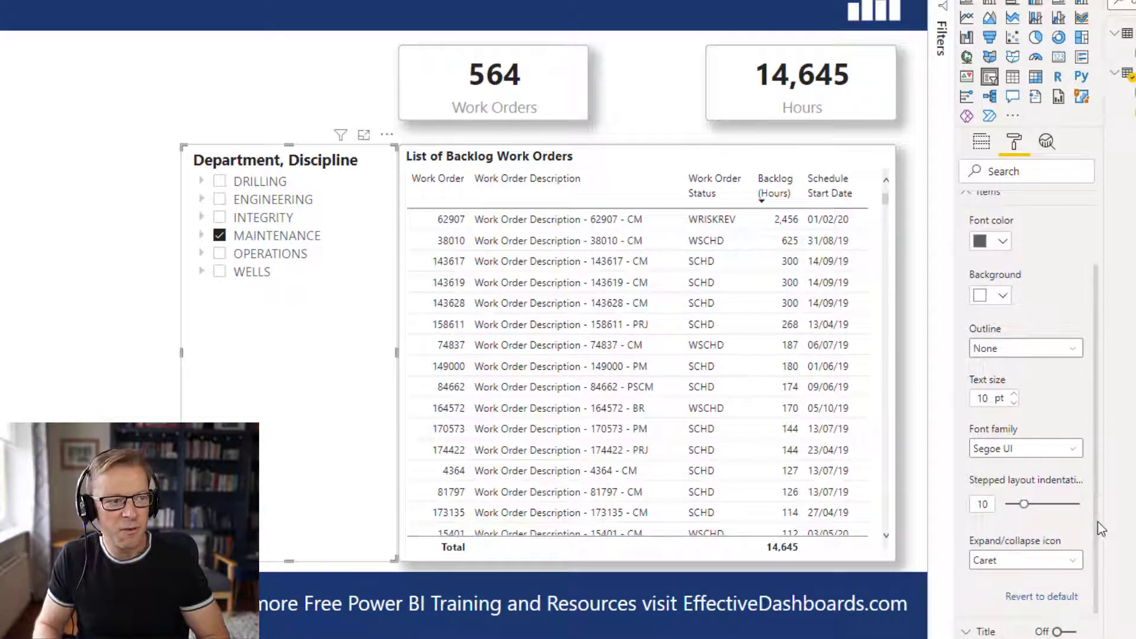
Step: Shorten the slicer header's title text to "Department"
scroll(1094, 392, "up", 3)
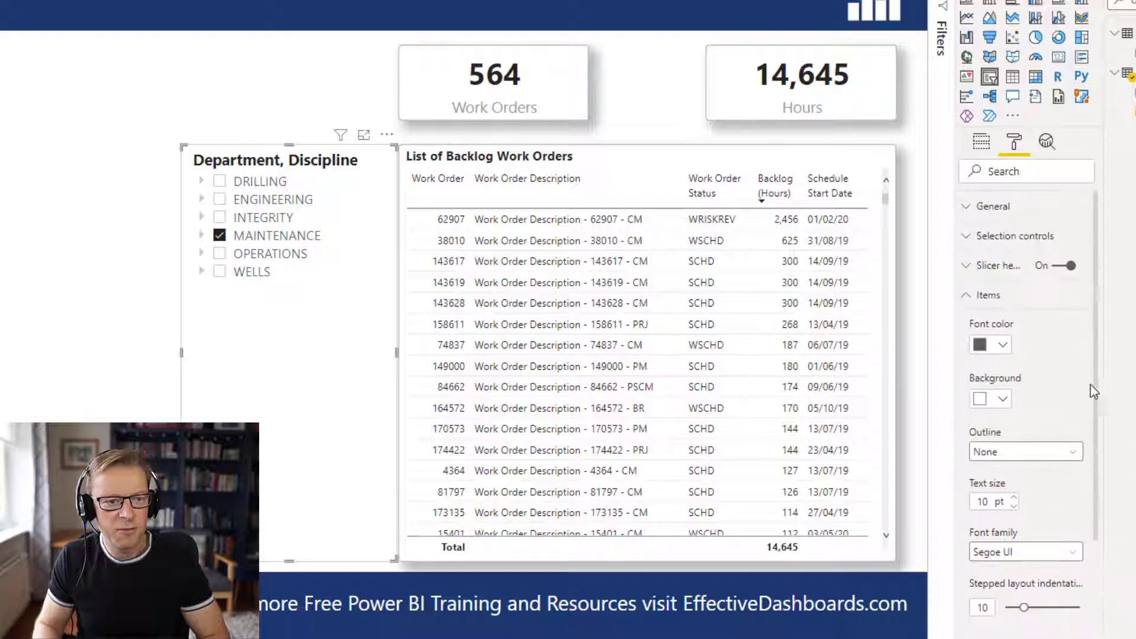
left_click(974, 298)
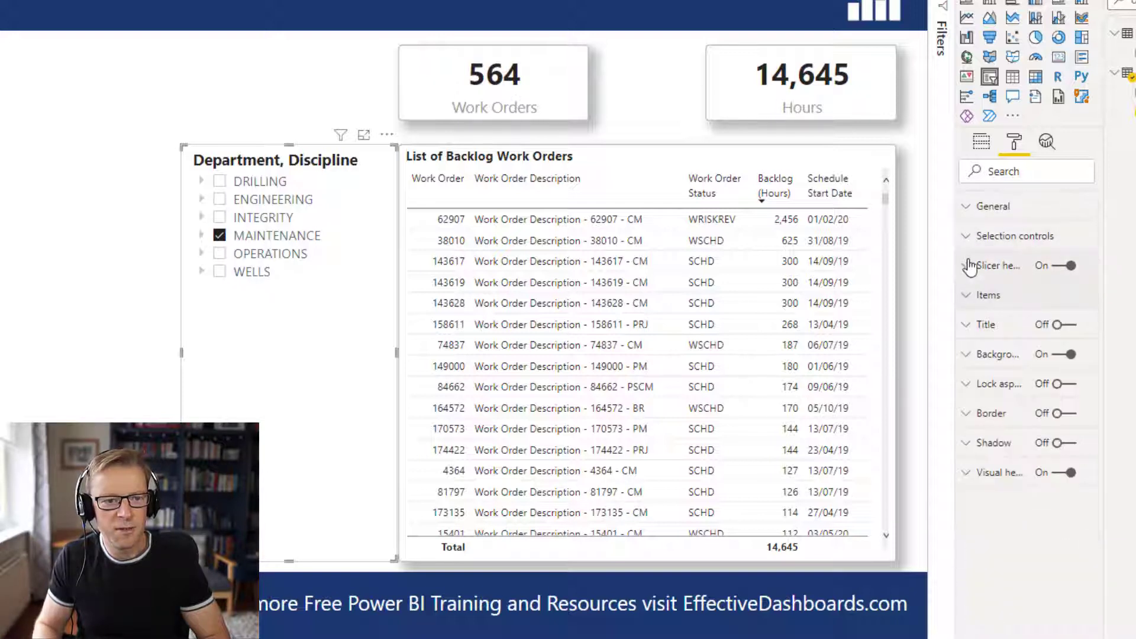
left_click(972, 266)
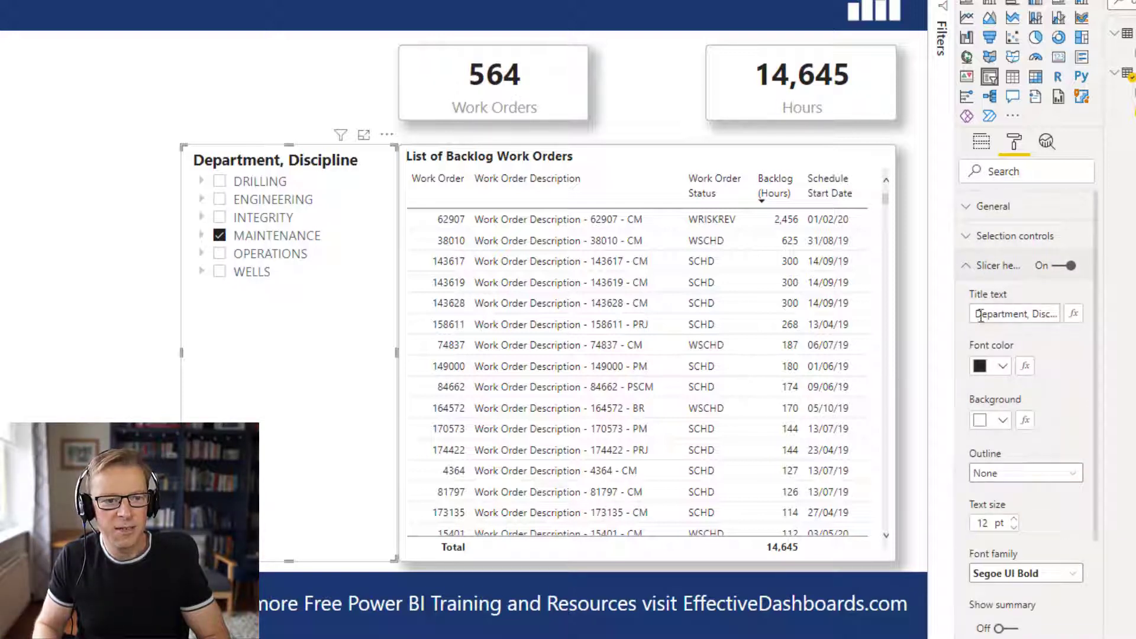
left_click(1010, 314)
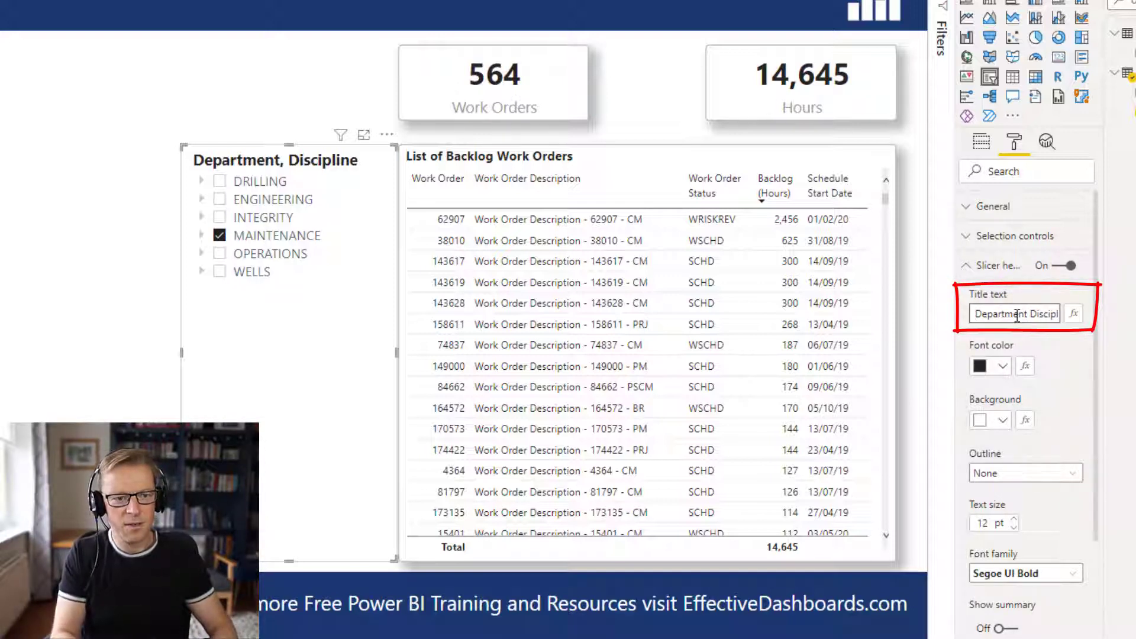
key("Delete")
key("Delete")
key("Delete")
key("Delete")
key("Delete")
key("Delete")
key("Delete")
key("Delete")
key("Delete")
key("Delete")
key("Delete")
key("Delete")
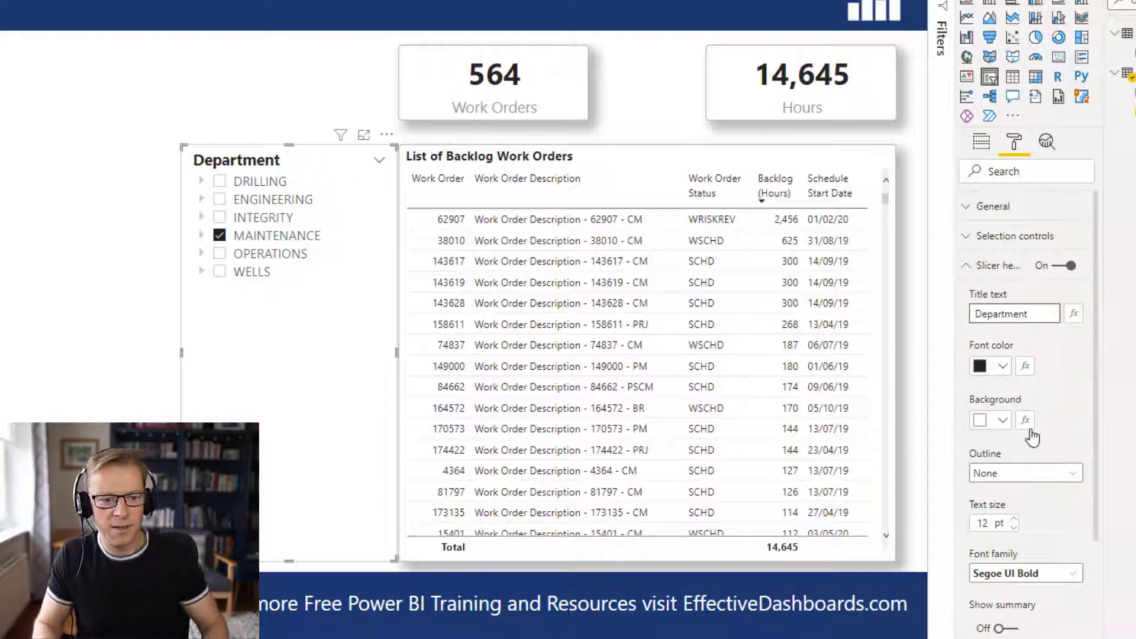
Step: Turn on Show summary for the slicer header and widen the slicer to fit the full header text
left_click(999, 630)
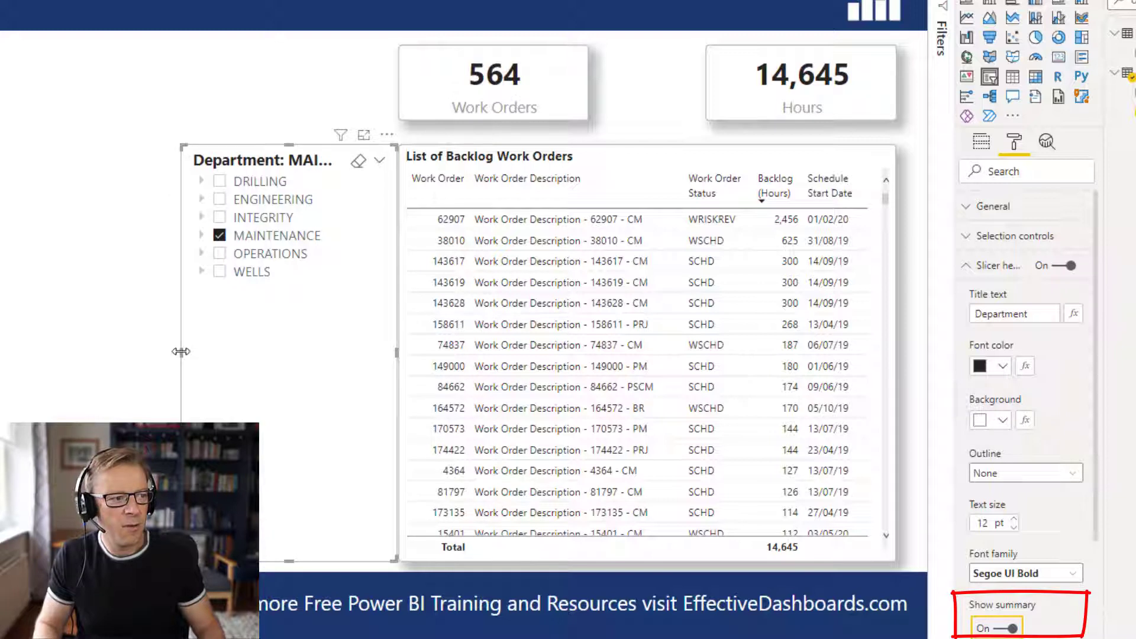
left_click_drag(181, 352, 118, 355)
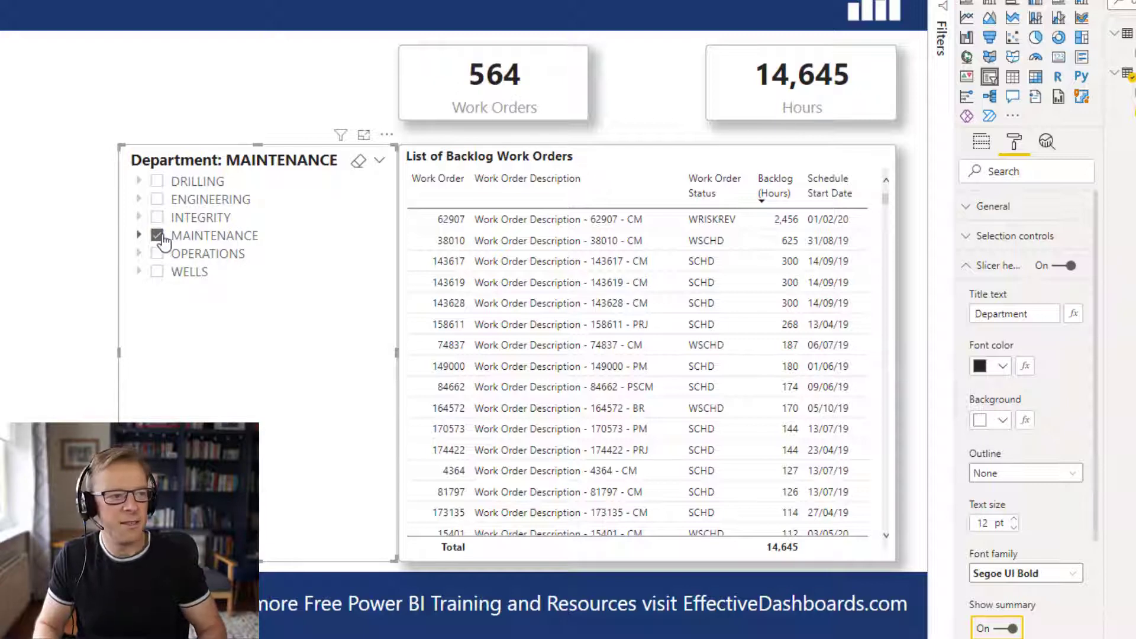
Step: Expand MAINTENANCE, clear its selection and select only its CONSTRUCTION and DRILLING disciplines
left_click(139, 235)
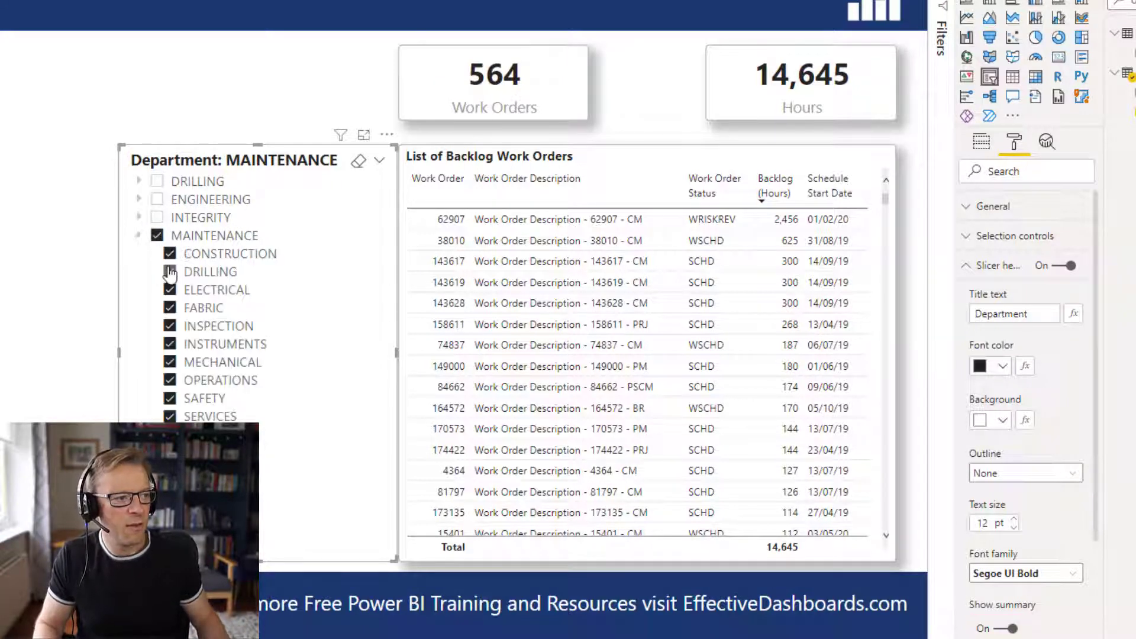
left_click(157, 236)
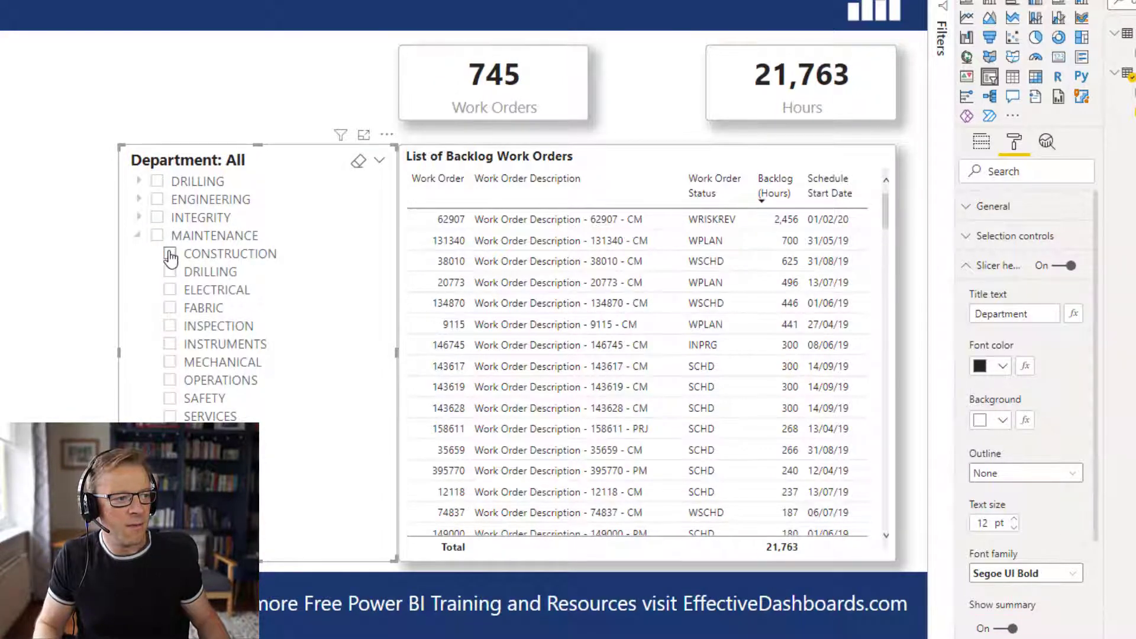
left_click(170, 253)
left_click(170, 271)
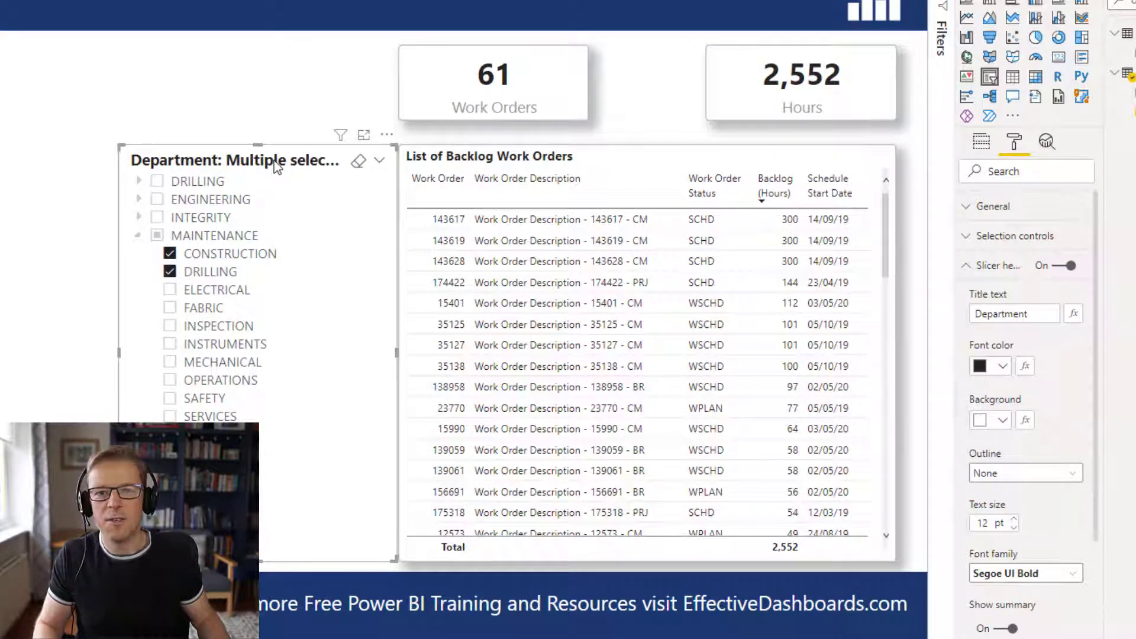
Step: Set the slicer header's text size to 10 pt and narrow the selection to the DRILLING discipline under MAINTENANCE
left_click(1014, 528)
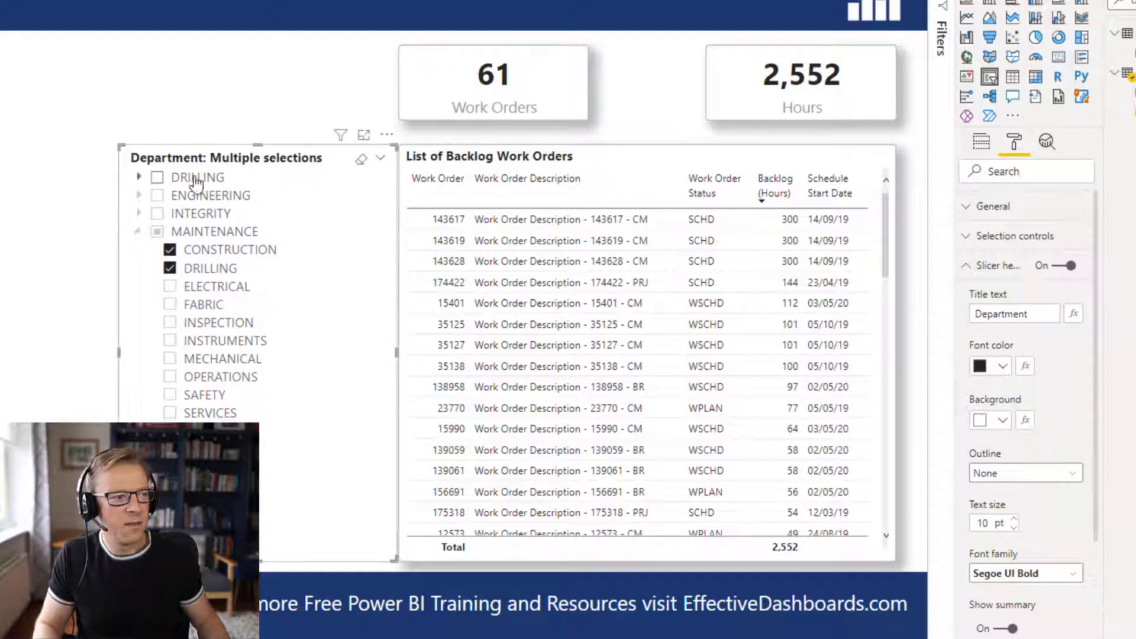
left_click(156, 232)
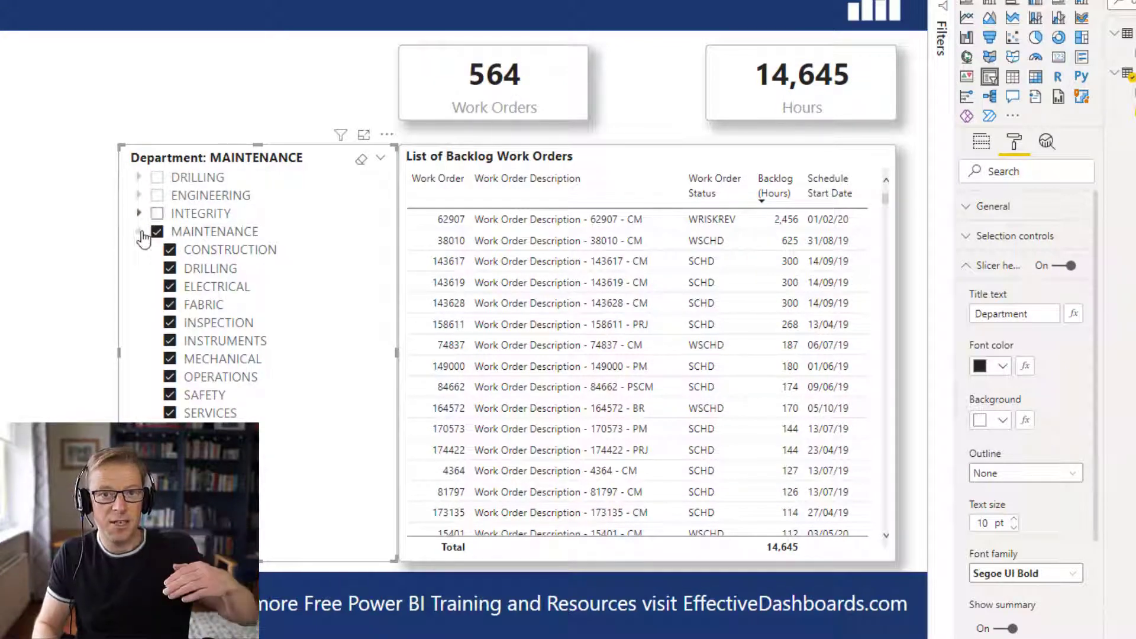
left_click(157, 232)
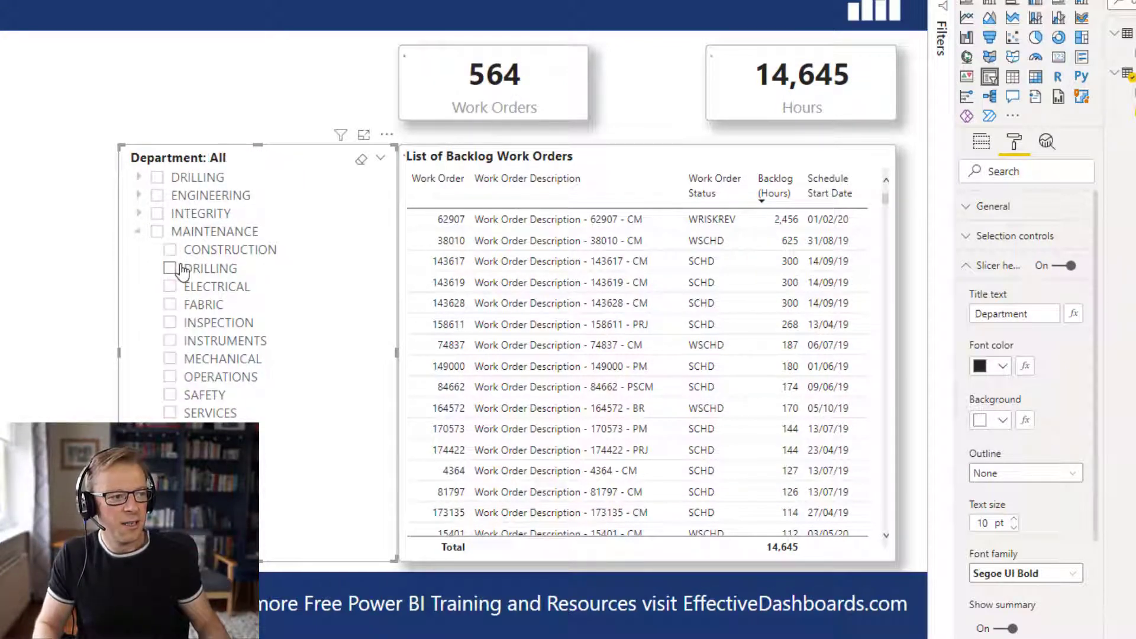
left_click(170, 268)
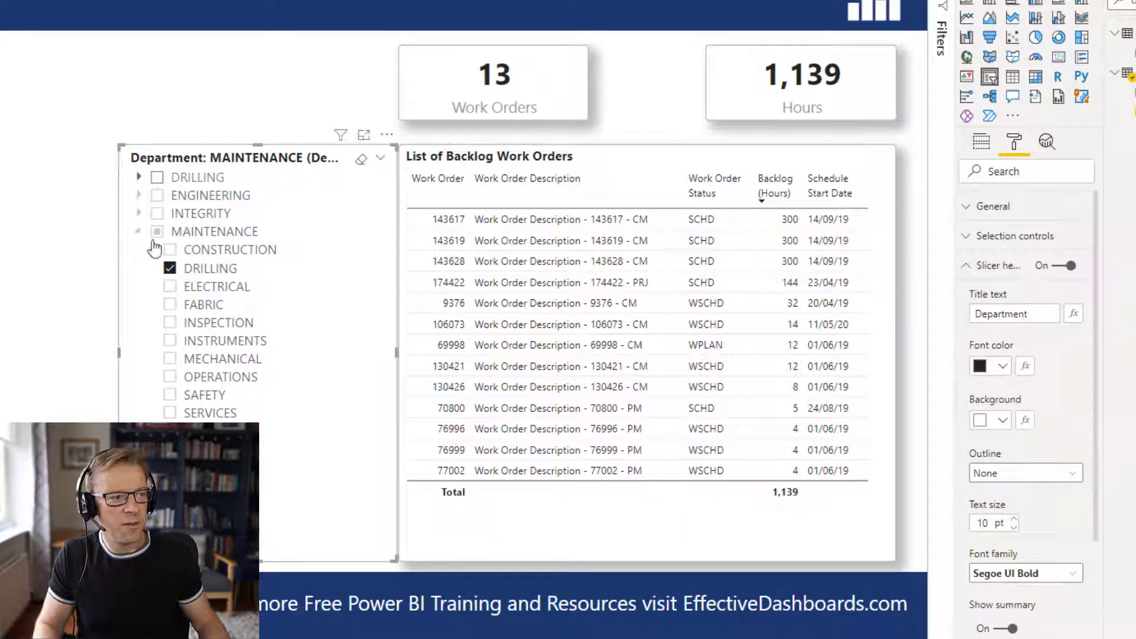
Step: Widen the slicer to fit its full header and add ELECTRICAL to the selected disciplines under MAINTENANCE
left_click_drag(118, 350, 0, 351)
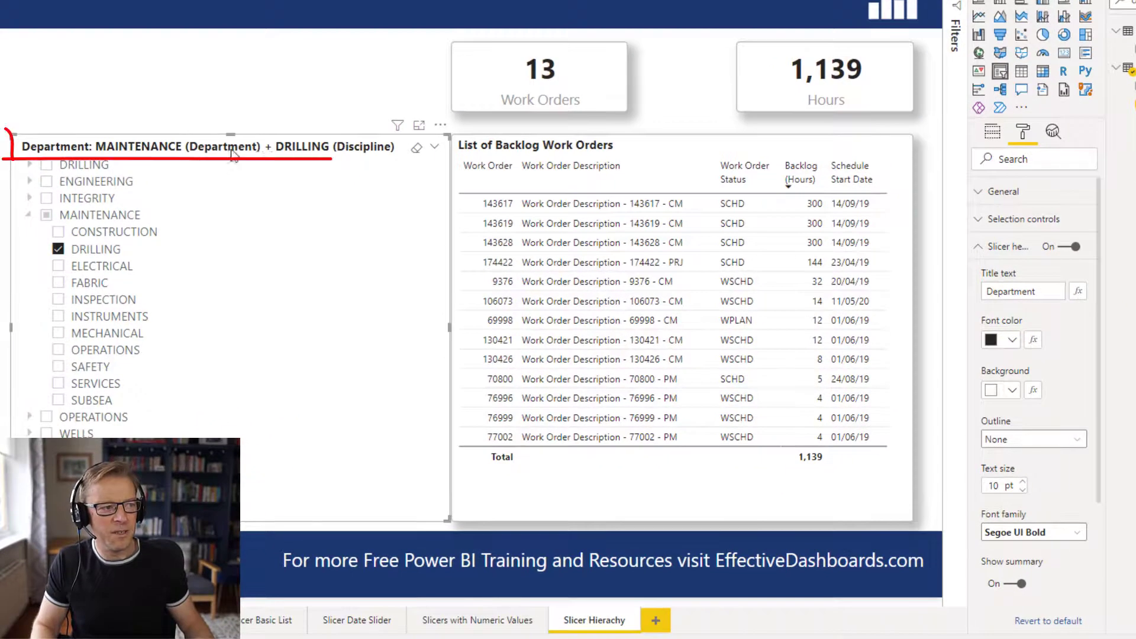
left_click(58, 266)
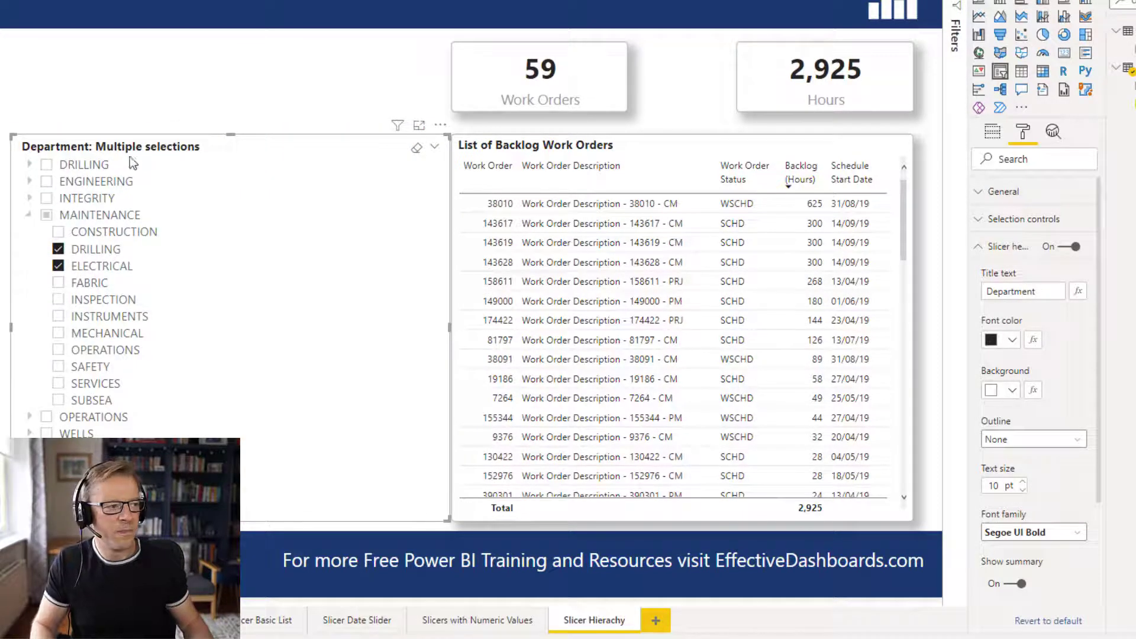
Step: Collapse MAINTENANCE and shrink the slicer's width and height to fit the department list
left_click(30, 216)
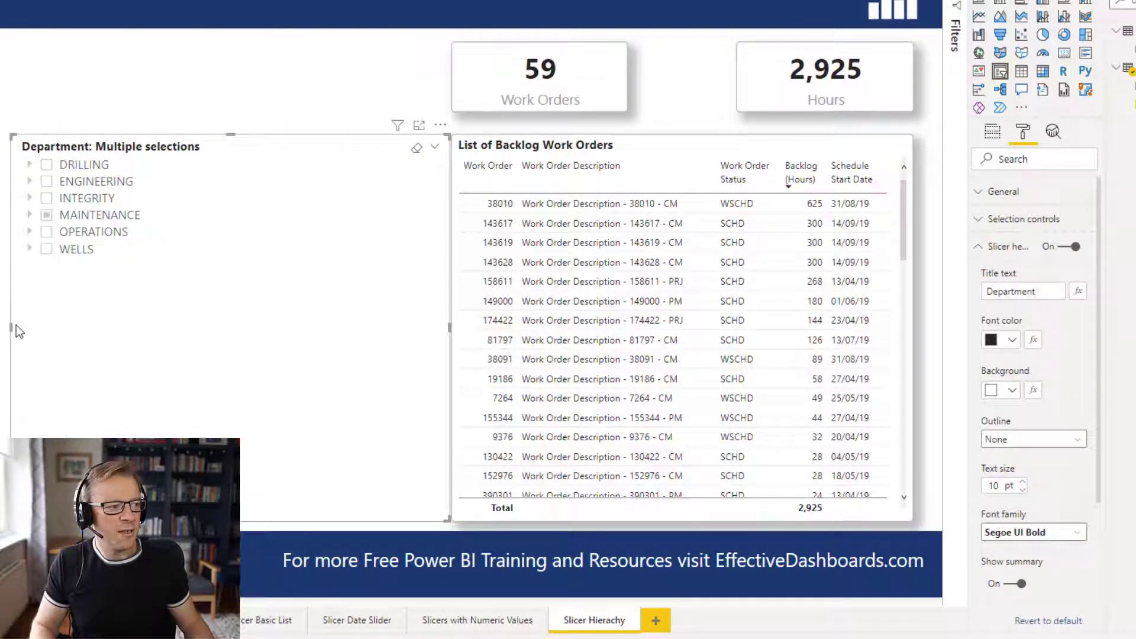
left_click_drag(12, 328, 229, 335)
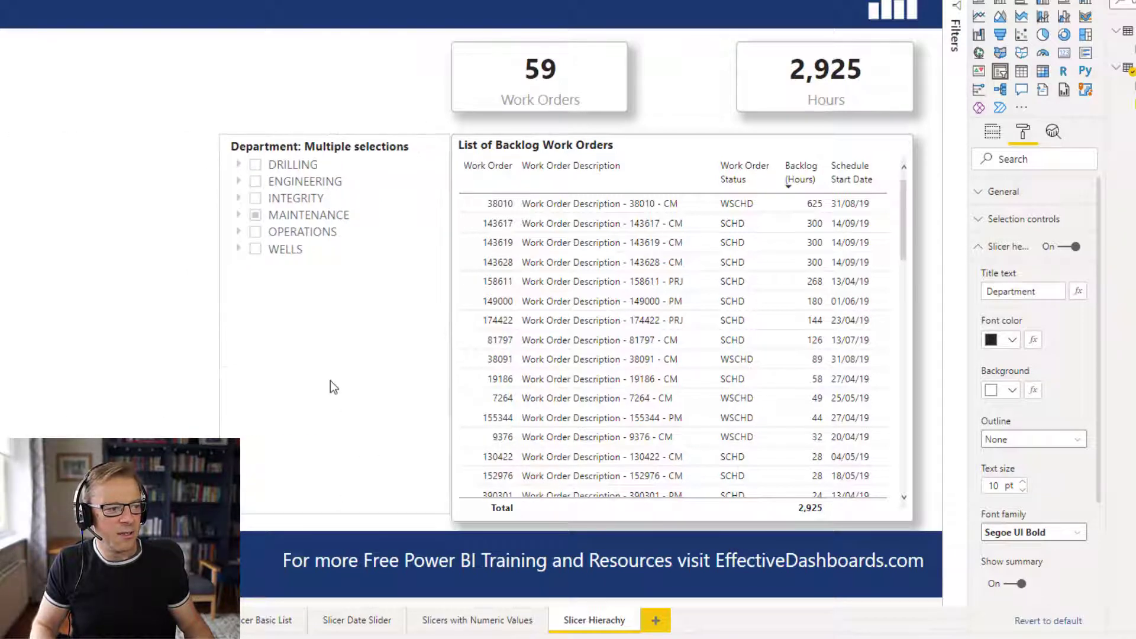
left_click_drag(331, 381, 338, 280)
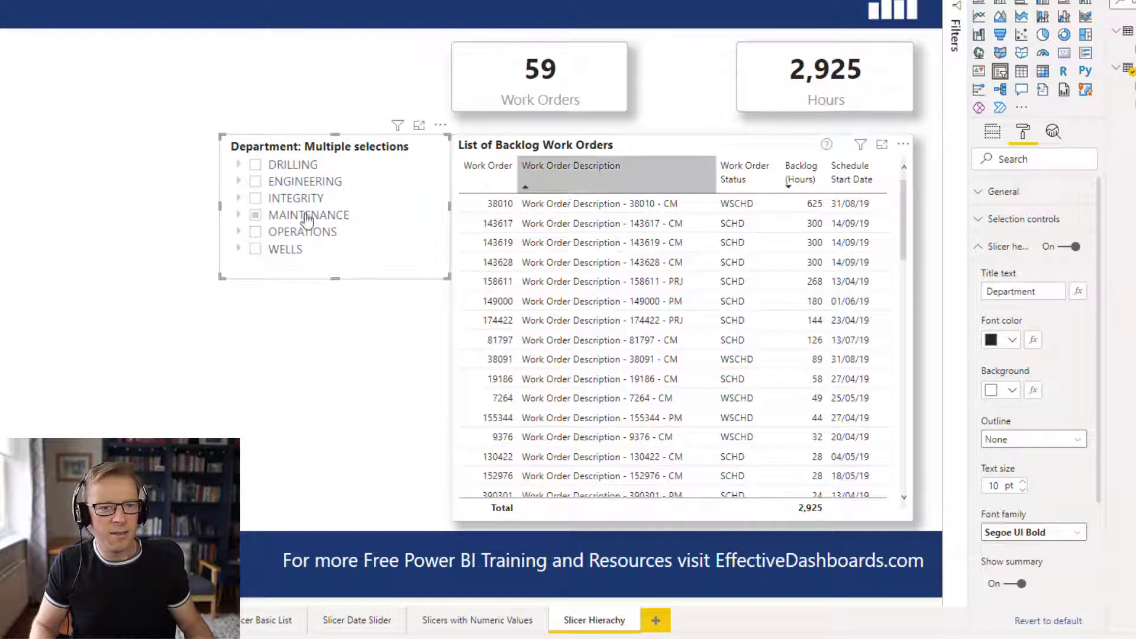
Step: Duplicate the department slicer, place the copy below the original and inspect the relationship between DateTable and WorkOrderData
key("ctrl+c")
key("ctrl+v")
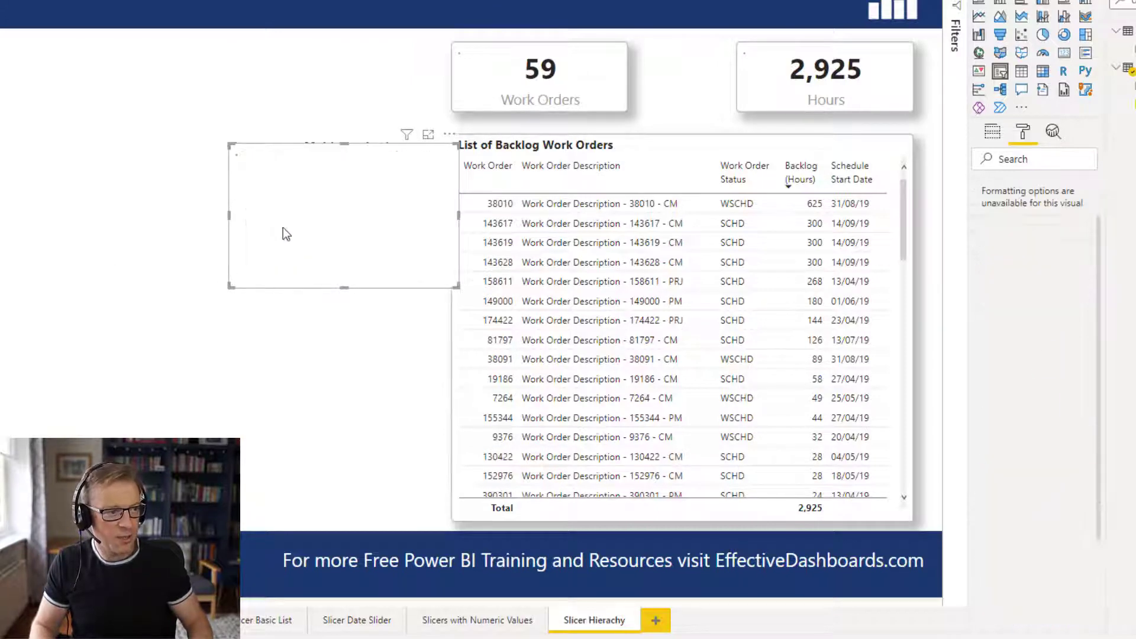
left_click_drag(296, 156, 294, 332)
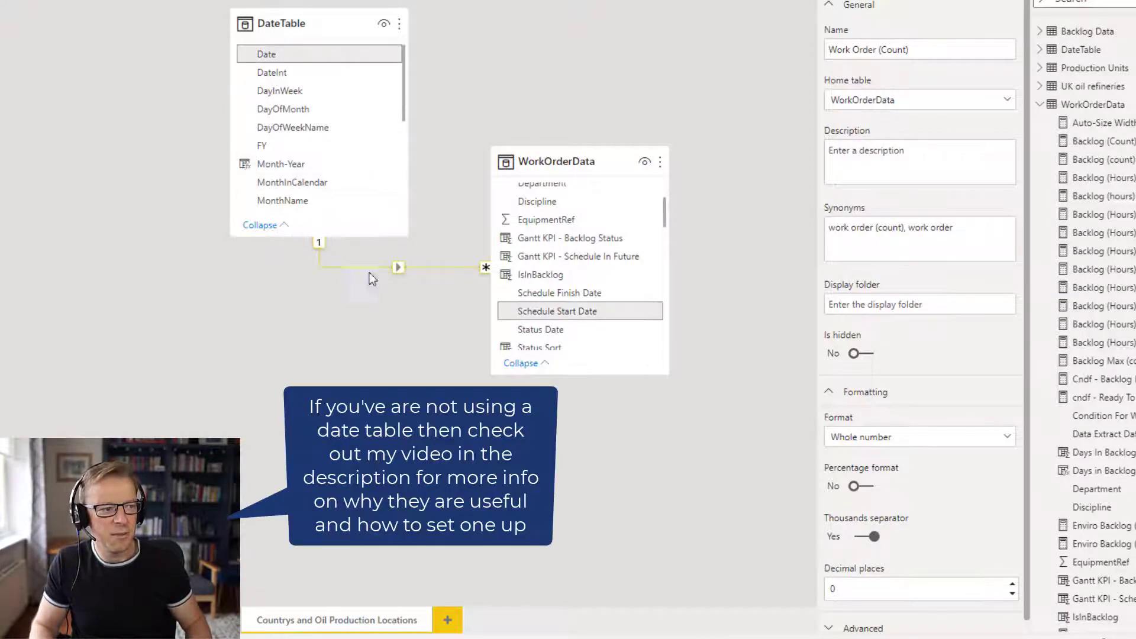
left_click(324, 264)
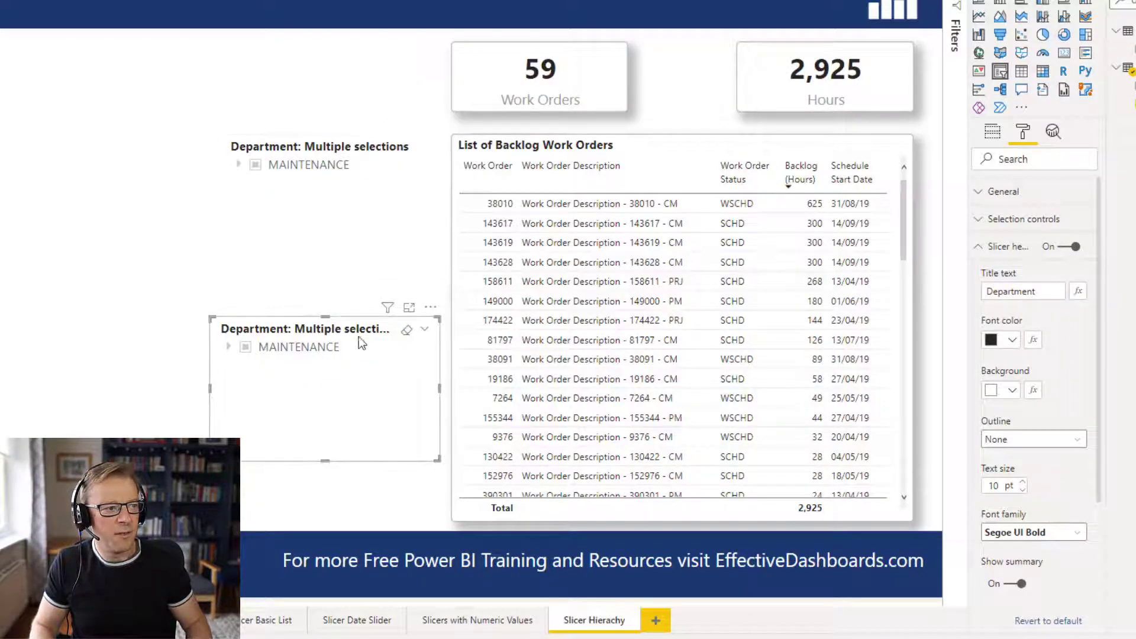
Step: Replace the copied slicer's fields with Year and MonthName from DateTable and make the slicer taller
left_click(989, 136)
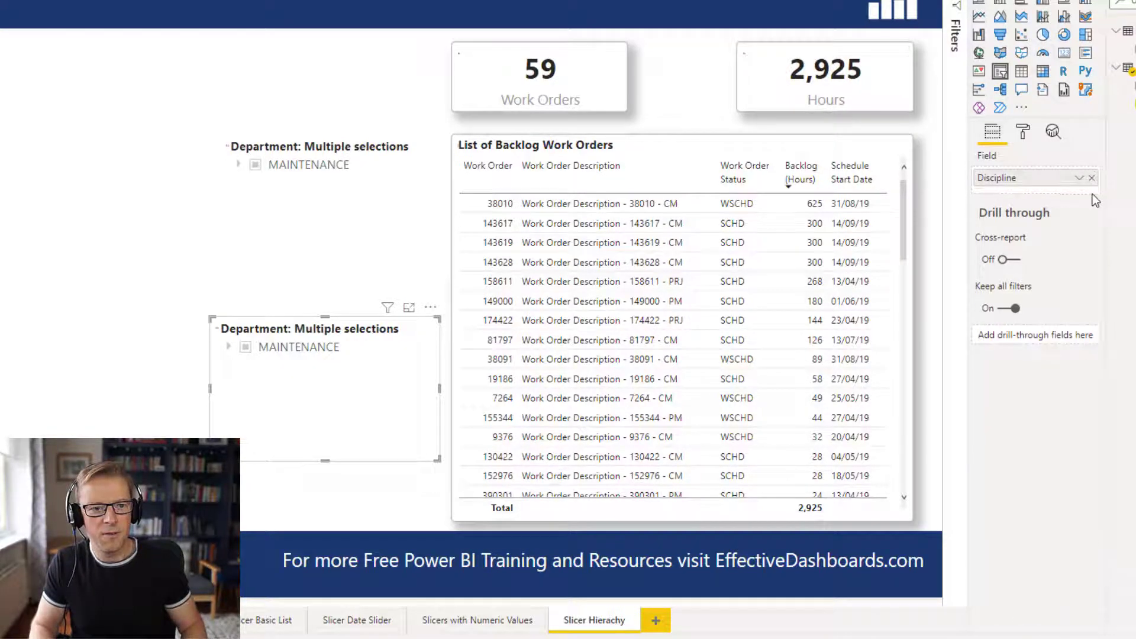
left_click(1092, 177)
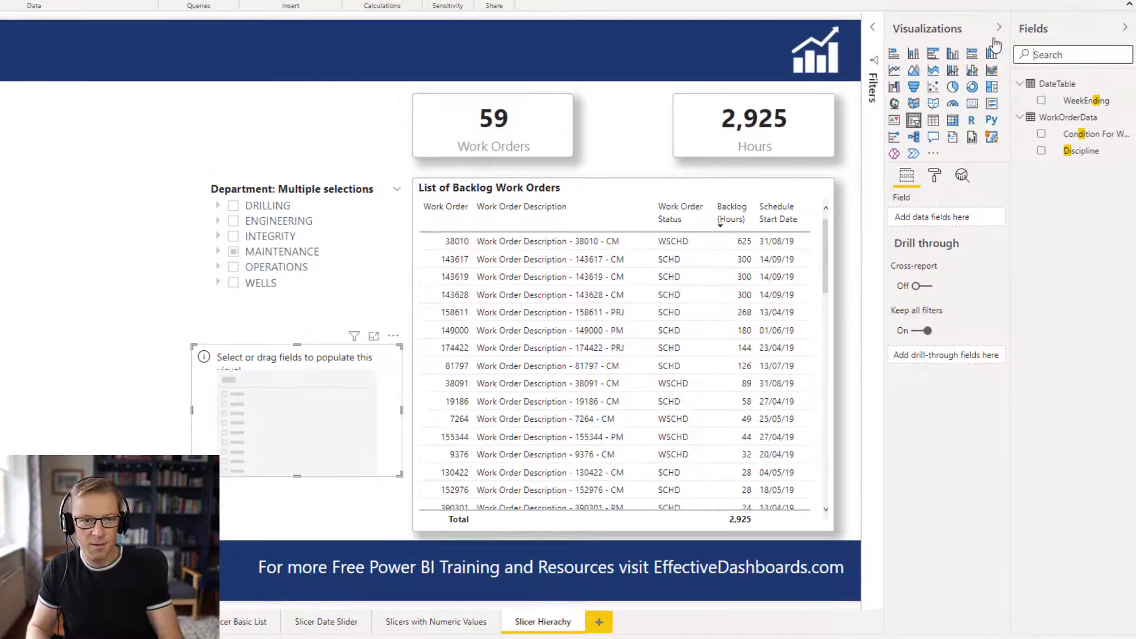
key("BackSpace")
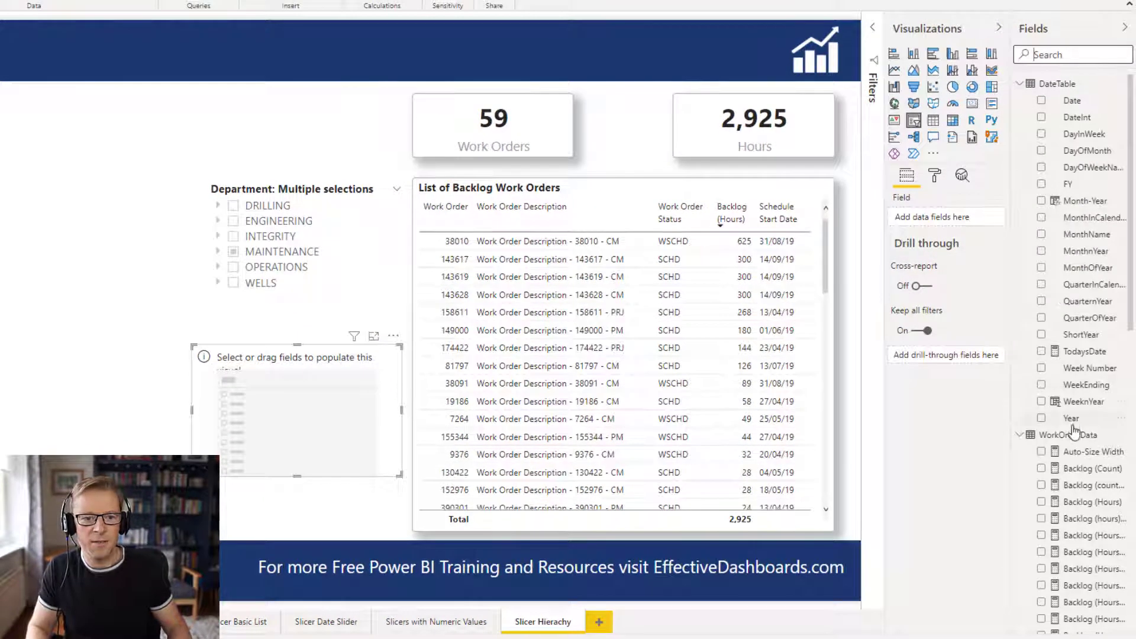
left_click_drag(1072, 424, 947, 217)
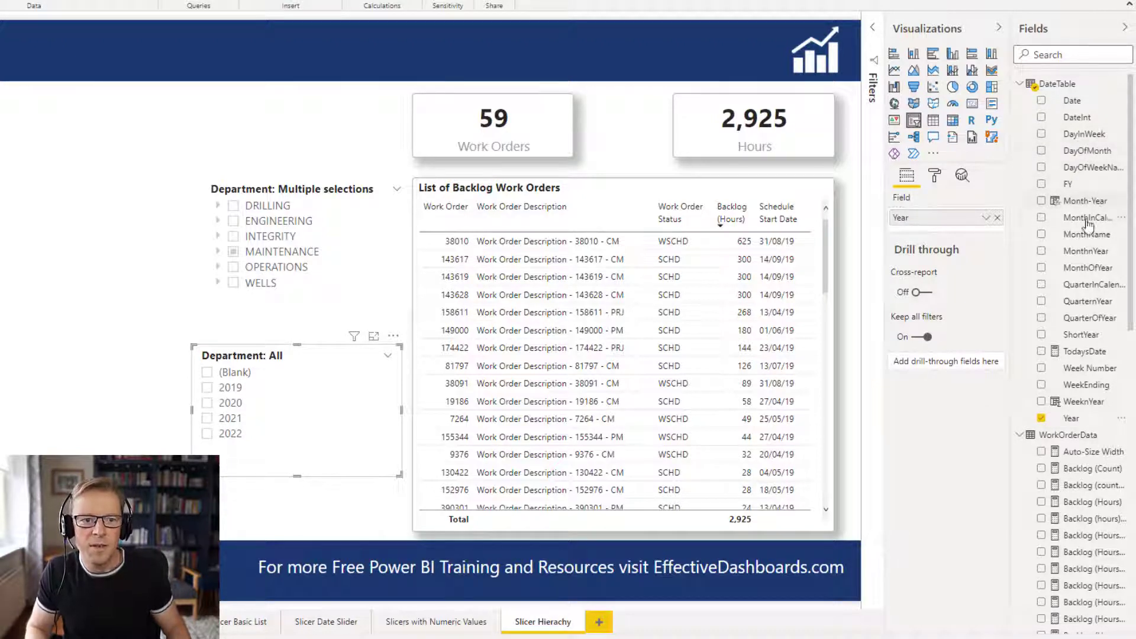
left_click_drag(1089, 235, 973, 237)
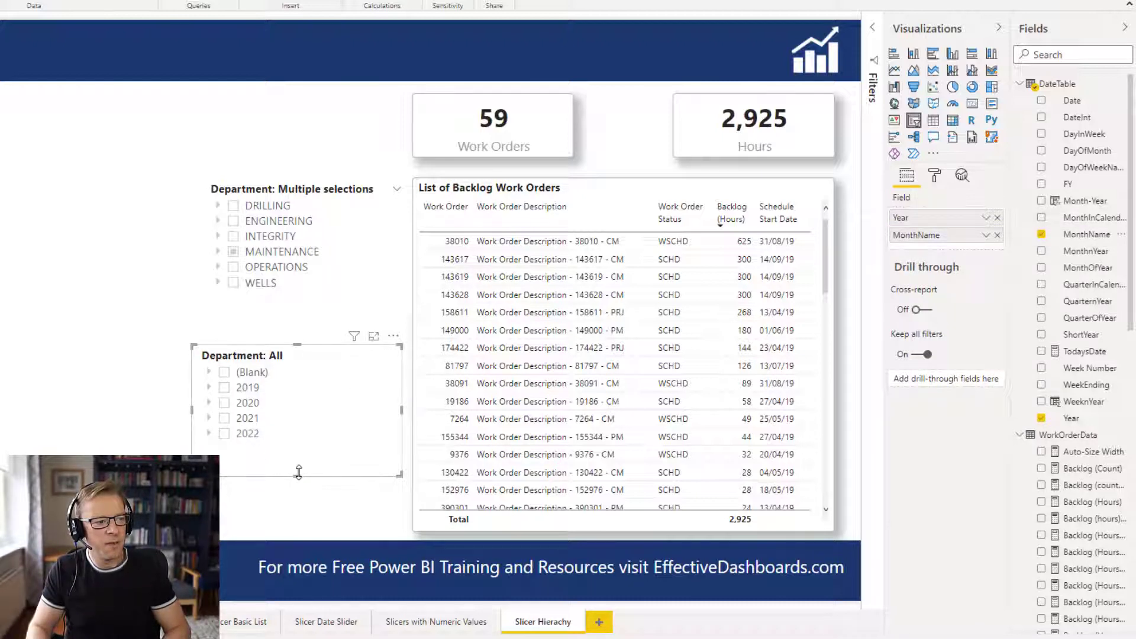
left_click_drag(299, 472, 299, 508)
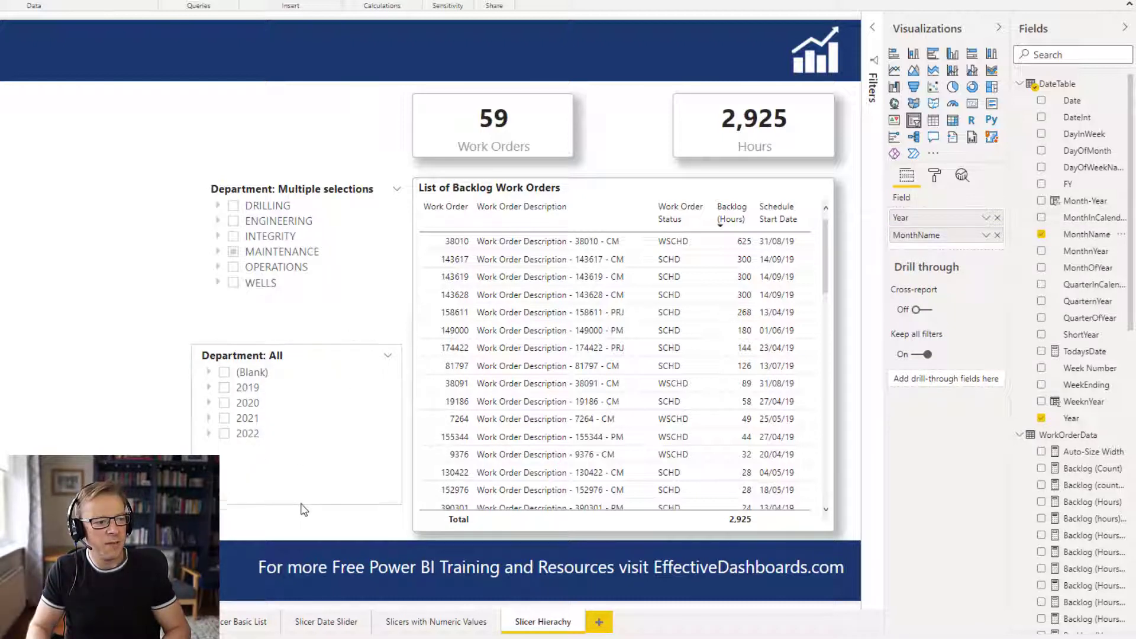
Step: Expand 2019 in the year and month slicer, try selecting the whole year, and clear and collapse it again
left_click(209, 389)
left_click(224, 388)
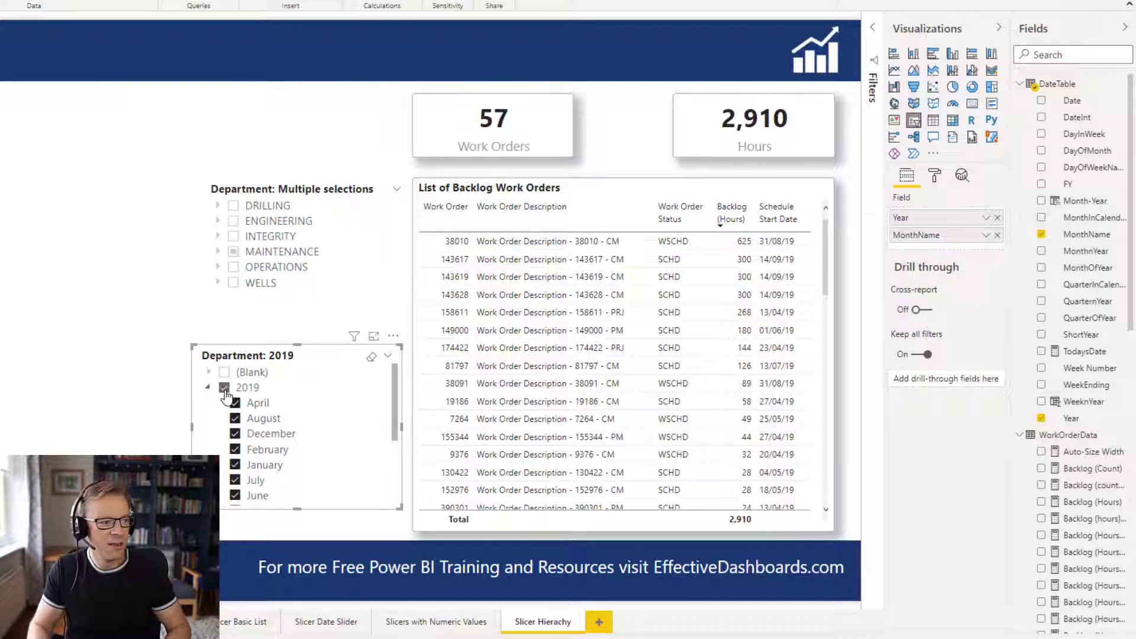
left_click(225, 389)
left_click(209, 387)
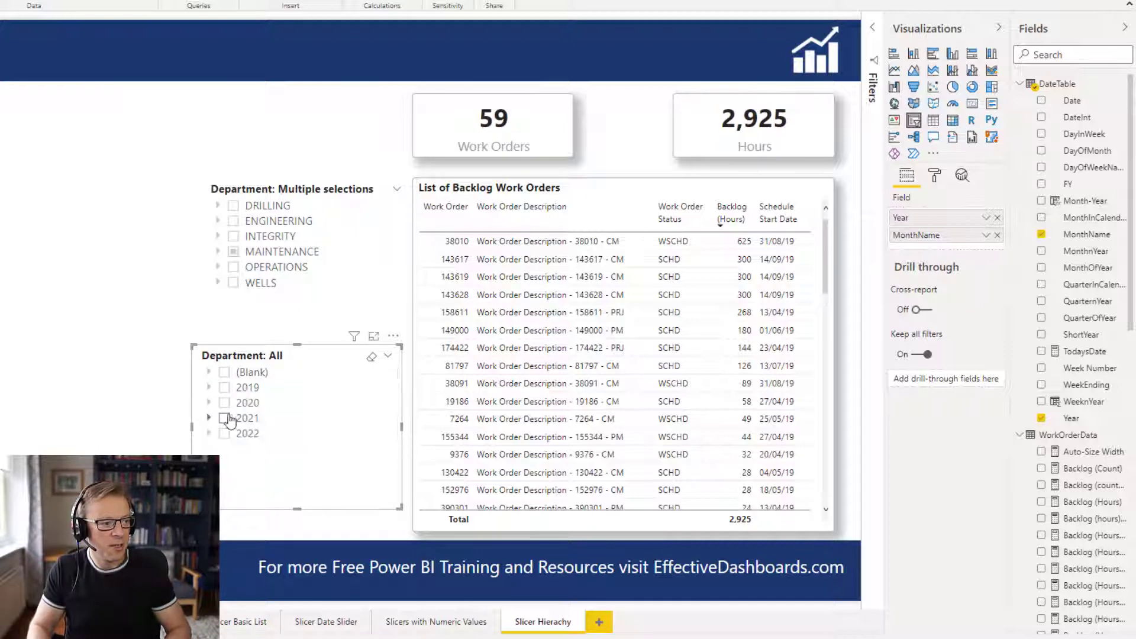
Step: Select 2020 in the year and month slicer, expand it to check its months and collapse it
left_click(224, 405)
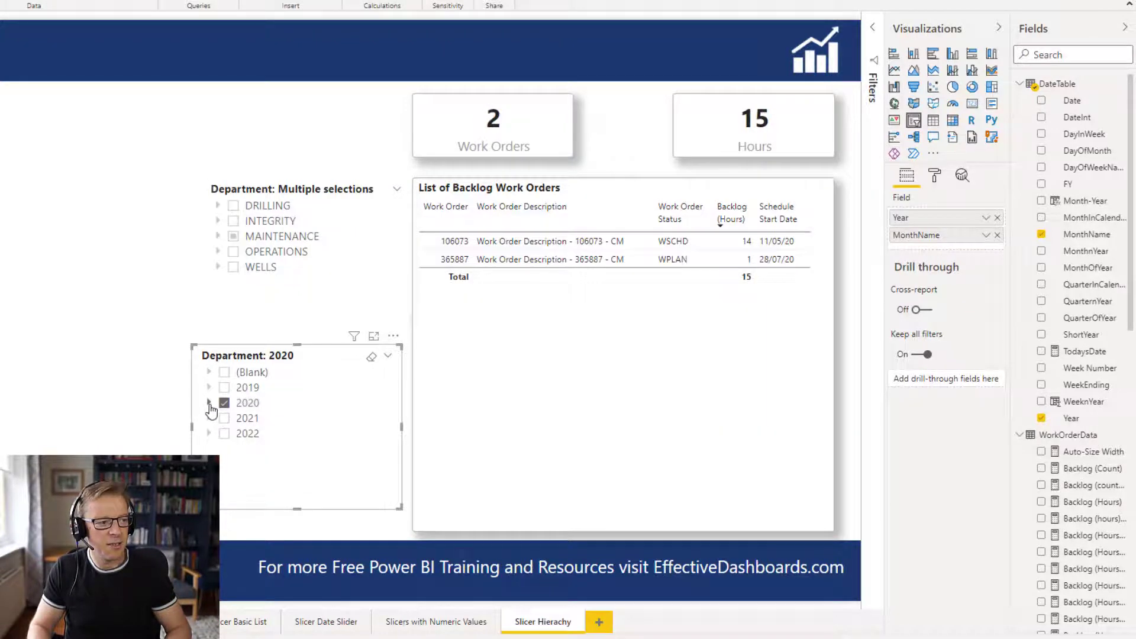
left_click(209, 403)
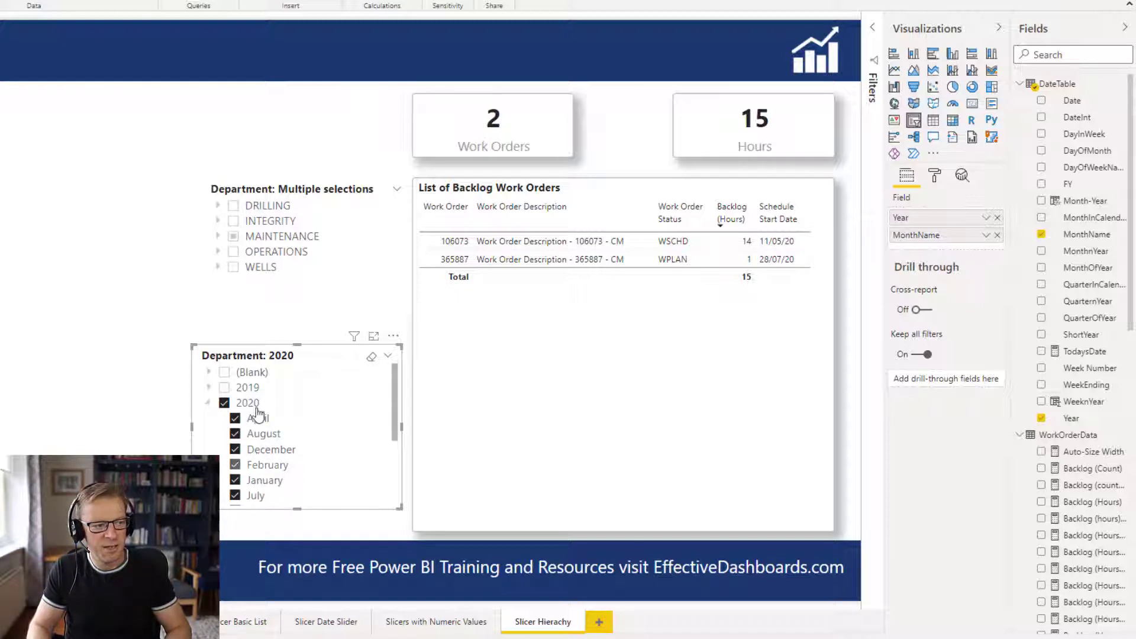
left_click(209, 404)
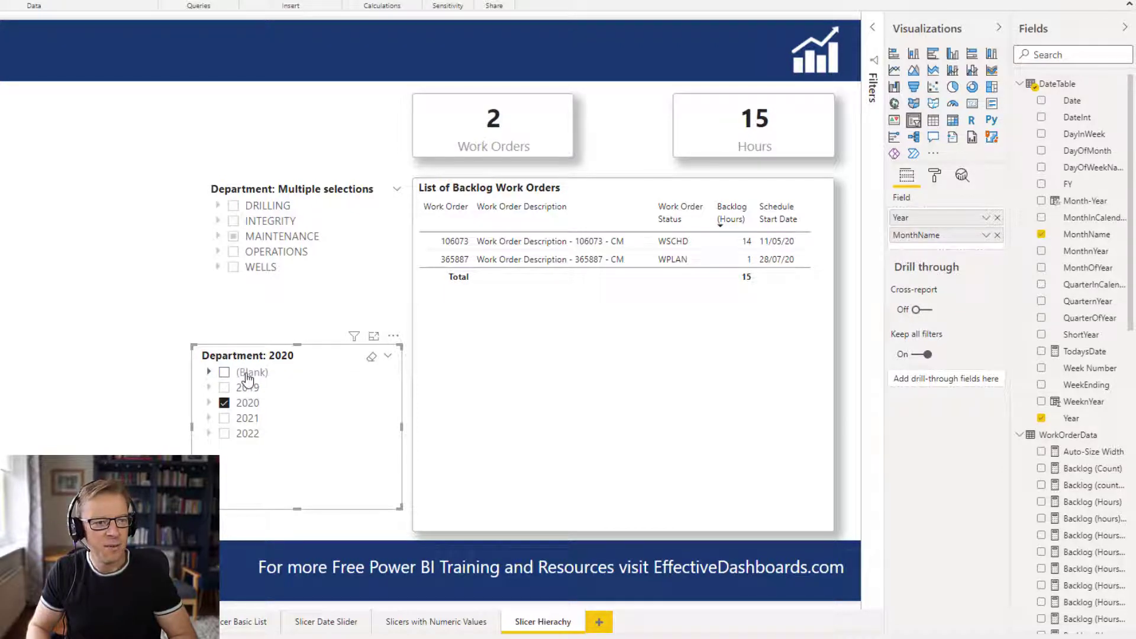
Step: Exclude (Blank) from the year and month slicer using its visual-level Year filter, and deselect the slicer
left_click(875, 30)
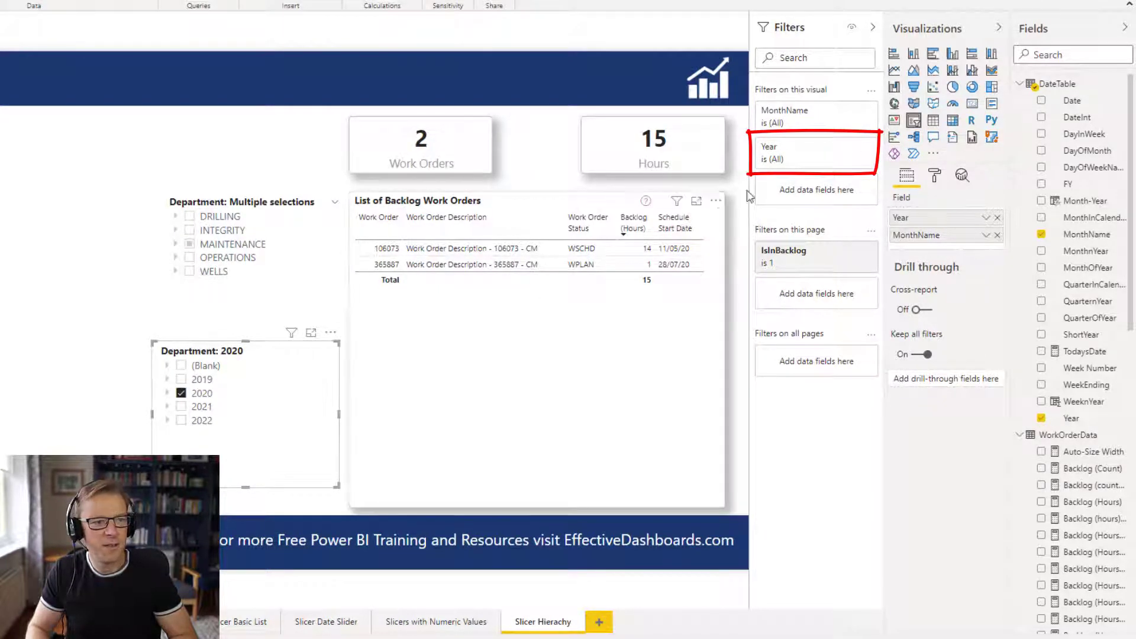
left_click(850, 148)
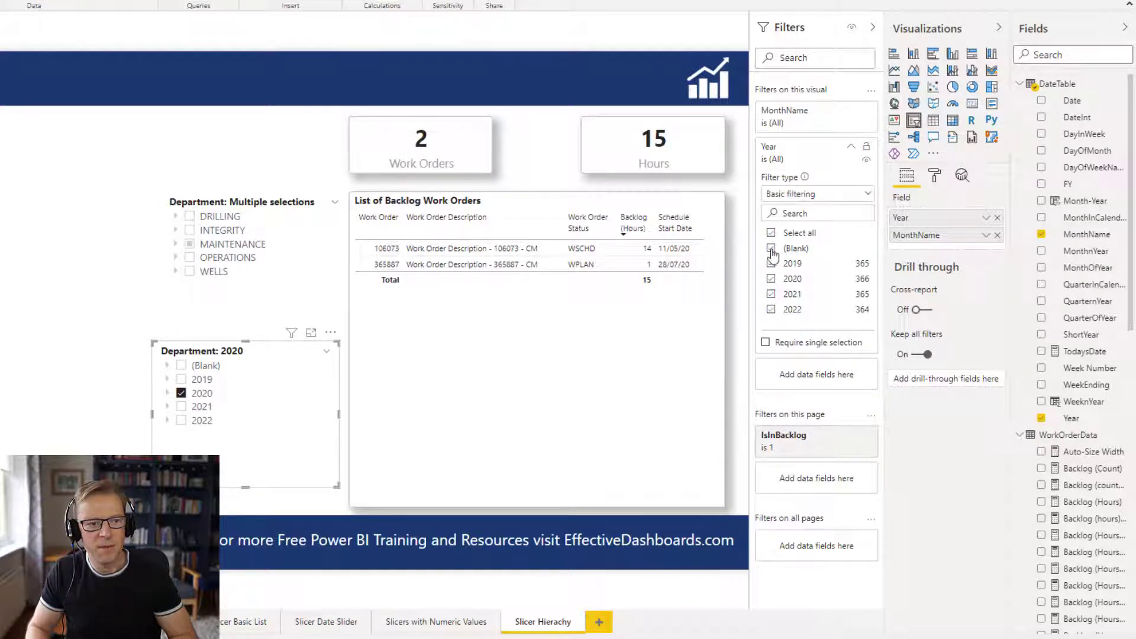
left_click(772, 250)
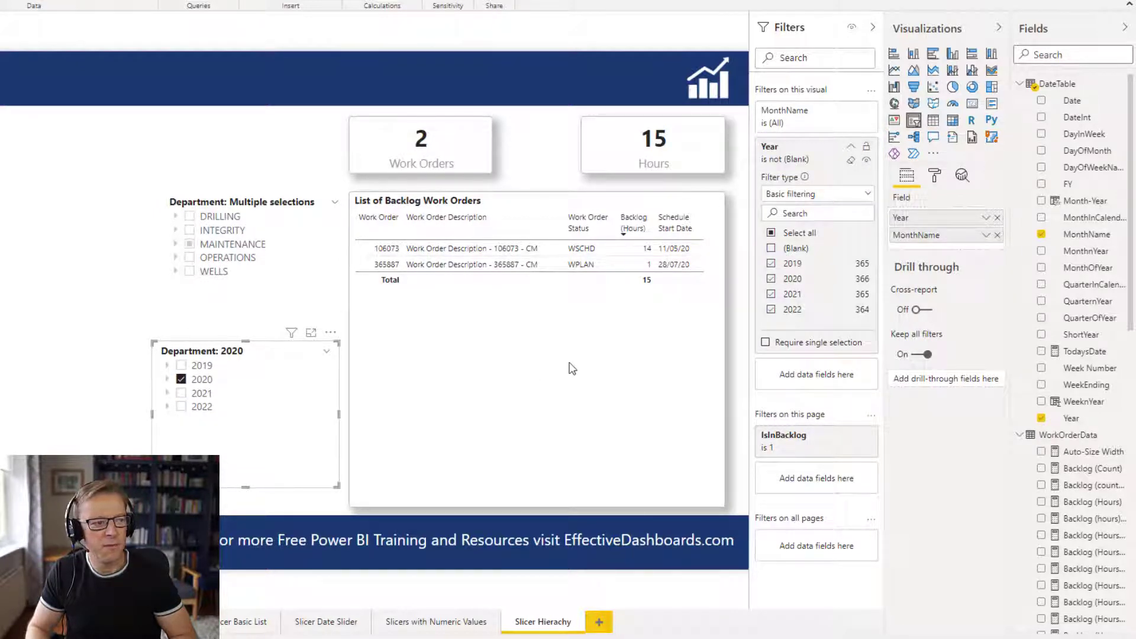
left_click(122, 371)
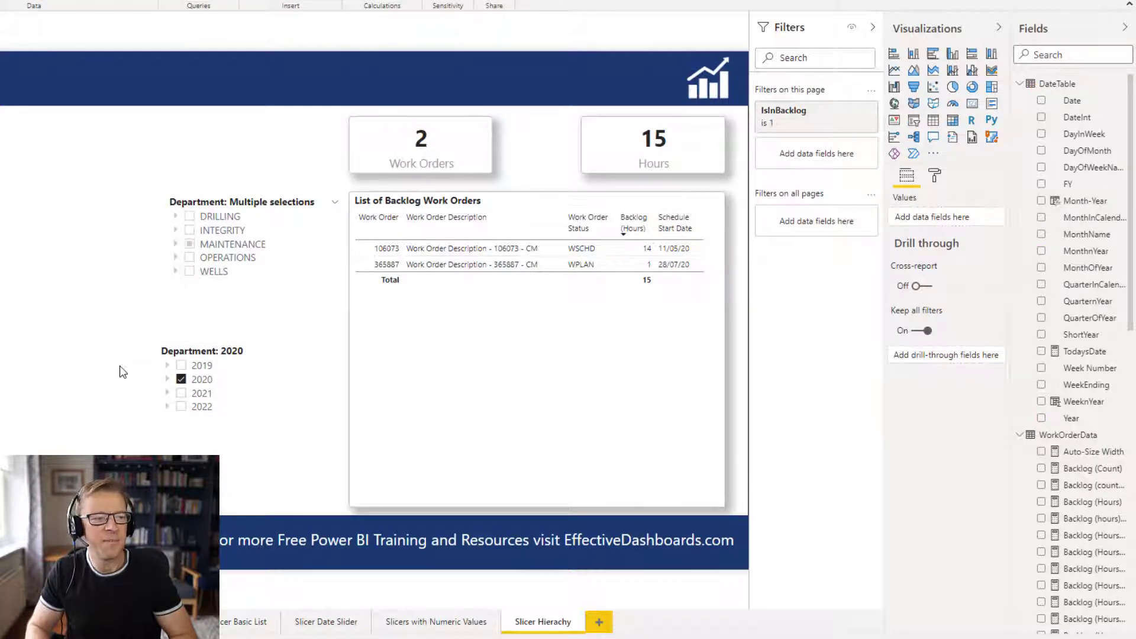